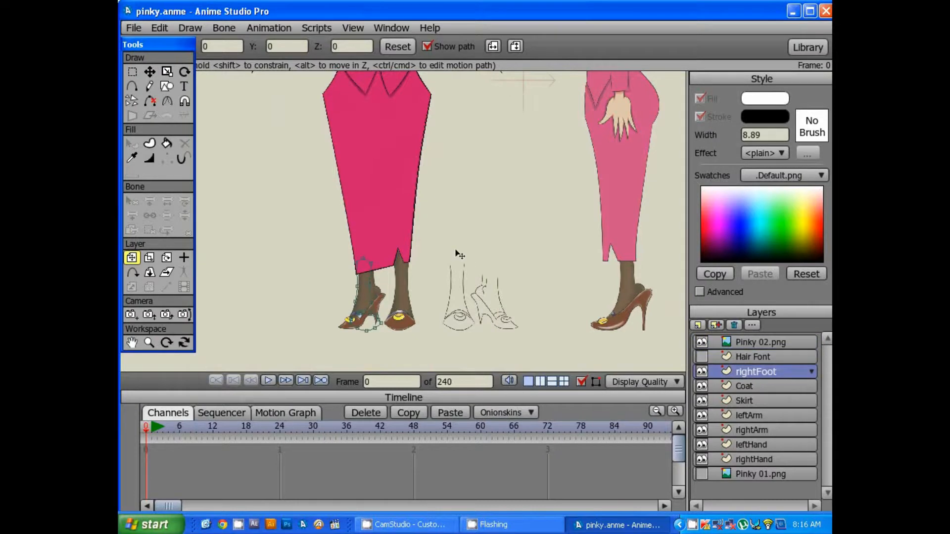
# Fill the lower leg and foot regions of the right foot outline with the Paint Bucket.
pyautogui.moveTo(456, 252); pyautogui.dragTo(464, 179)
pyautogui.scroll(3, 423, 247)
pyautogui.moveTo(405, 247); pyautogui.dragTo(456, 212)
pyautogui.scroll(5, 460, 214)
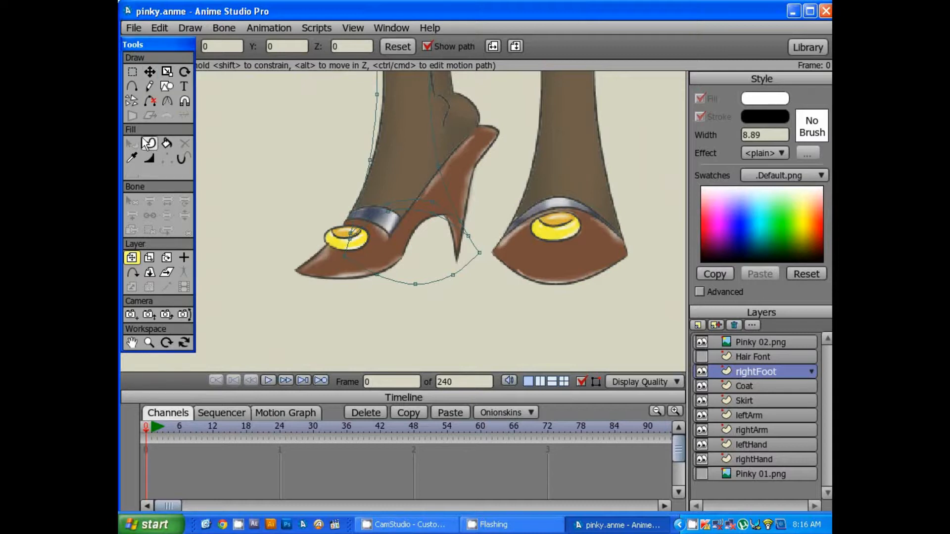
pyautogui.click(137, 73)
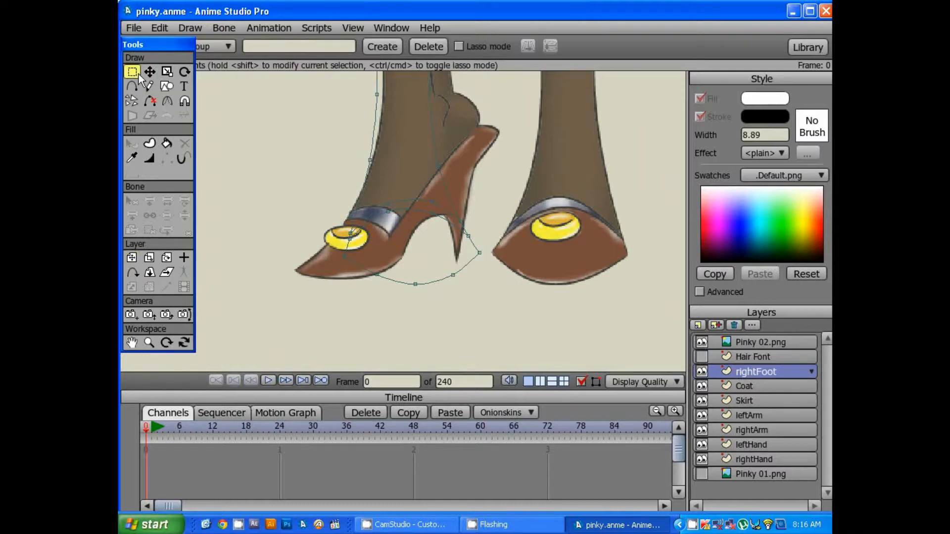
pyautogui.click(149, 143)
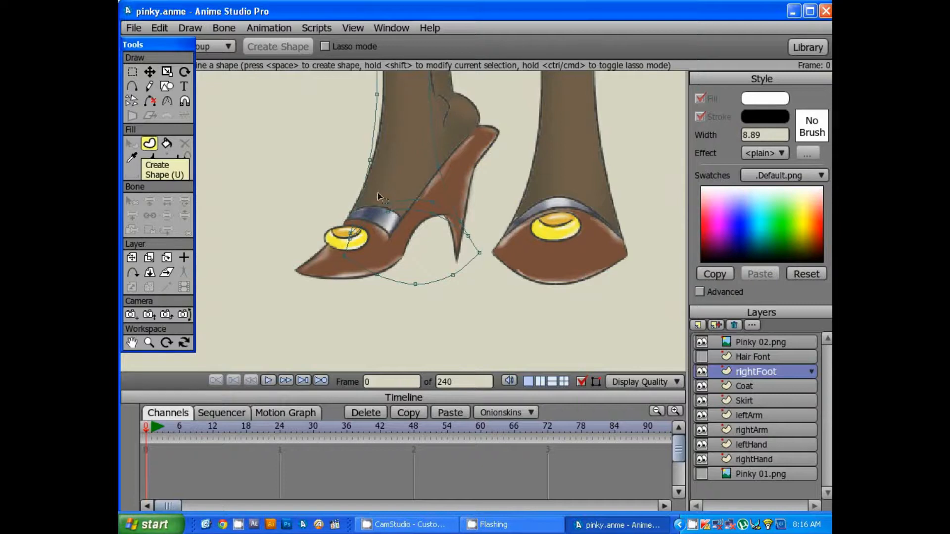
pyautogui.click(166, 143)
pyautogui.click(398, 168)
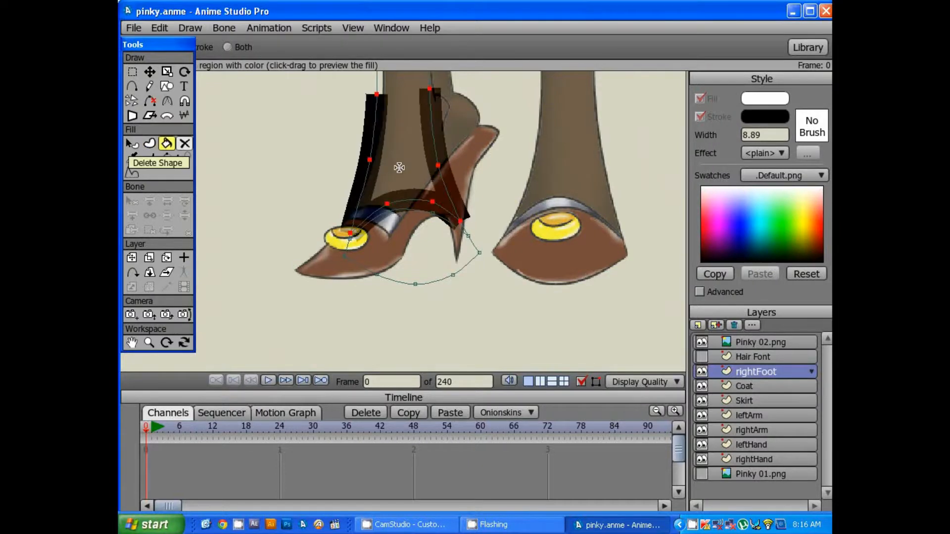
pyautogui.click(432, 237)
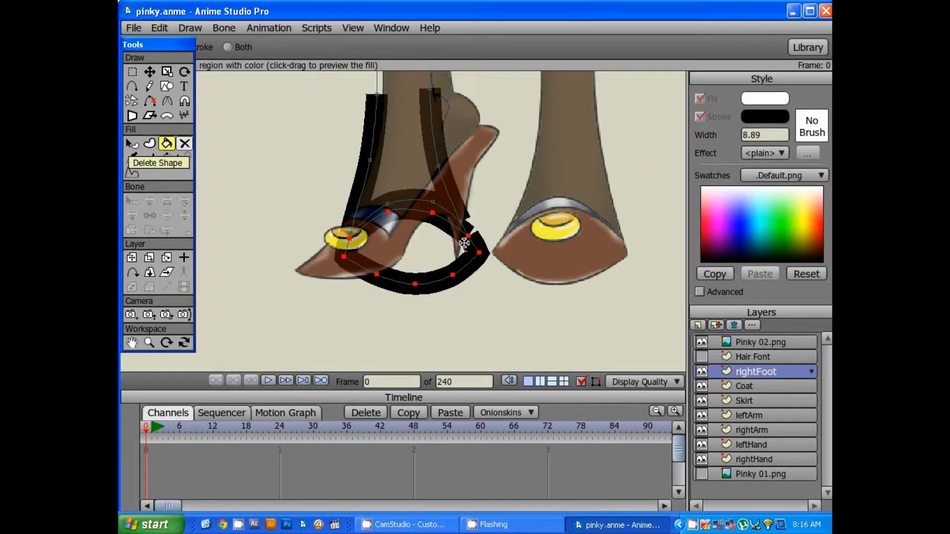
# Try to move the rear point of the foot outline slightly outward with the point translation tool.
pyautogui.scroll(3, 420, 252)
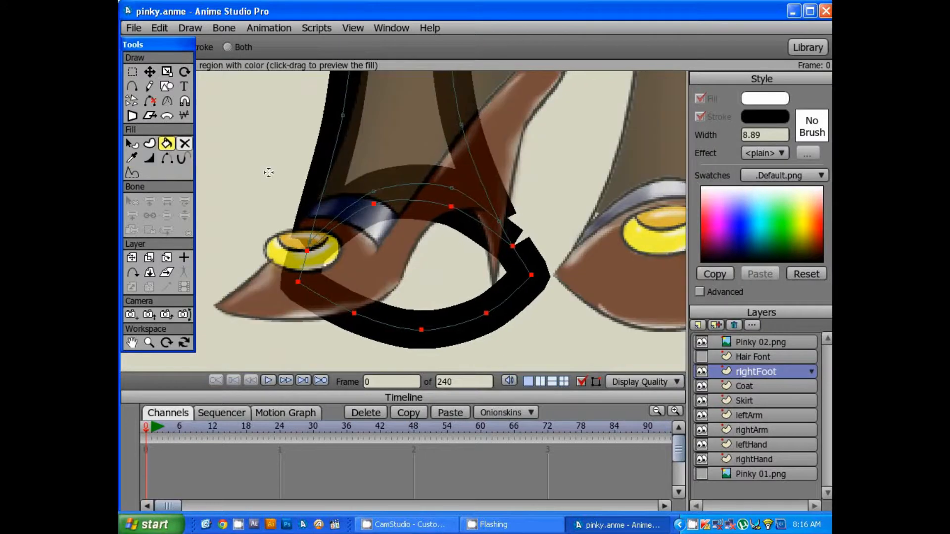
pyautogui.click(148, 72)
pyautogui.click(530, 225)
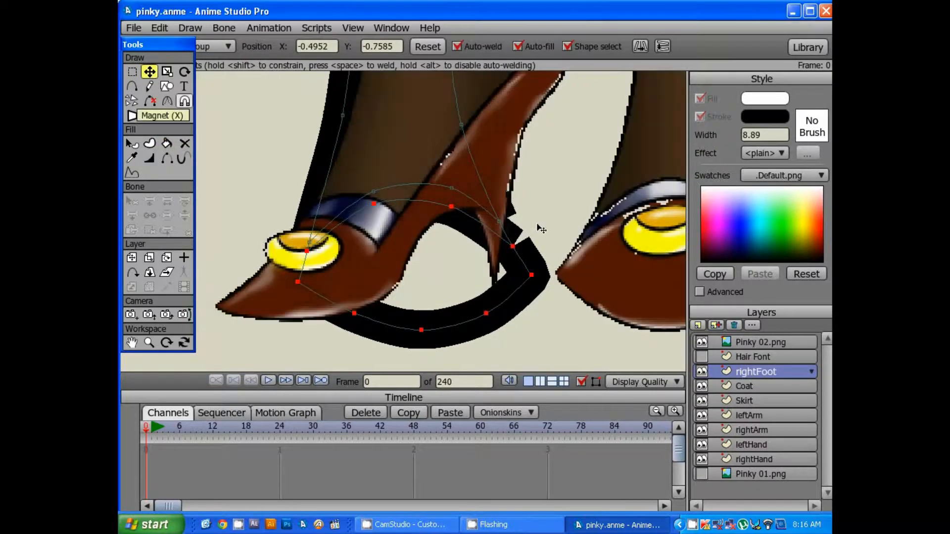
pyautogui.moveTo(513, 246)
pyautogui.mouseDown()
pyautogui.moveTo(484, 250)
pyautogui.moveTo(520, 252)
pyautogui.moveTo(525, 236)
pyautogui.mouseUp()
pyautogui.scroll(-5, 528, 239)
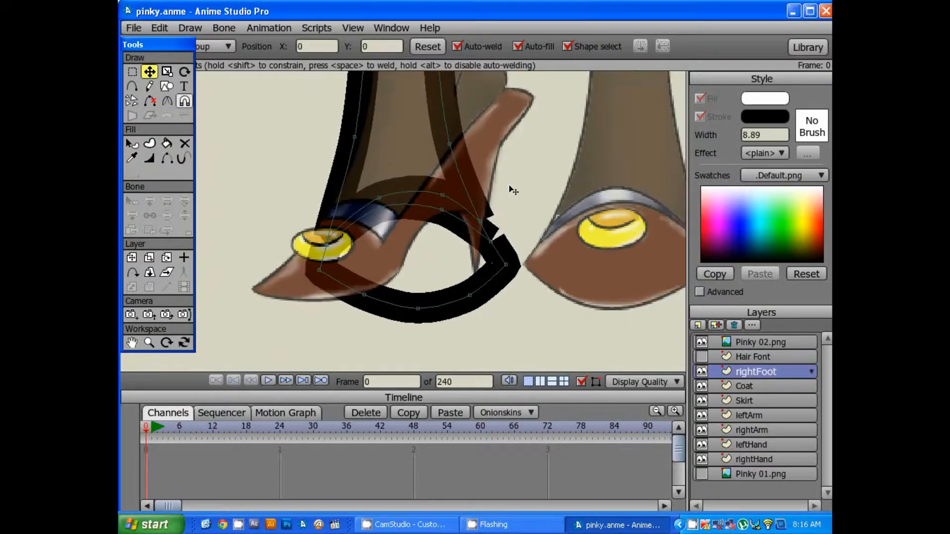
pyautogui.scroll(2, 445, 247)
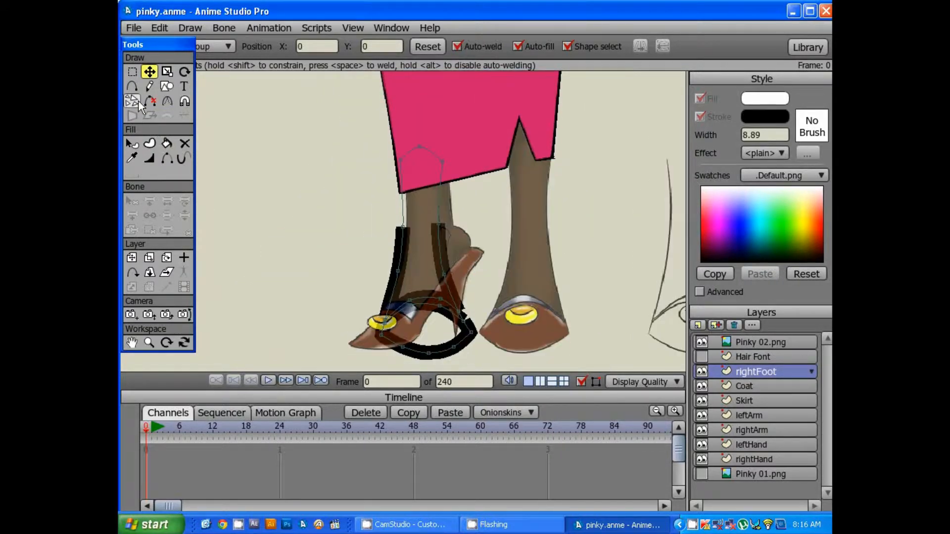
# Activate the Paint Bucket and set the stroke width to 2.
pyautogui.press('p')
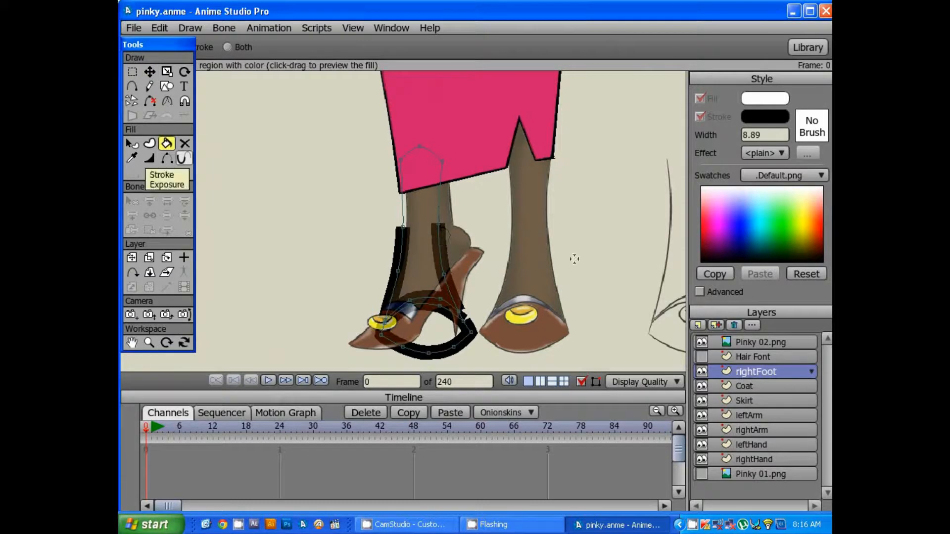
pyautogui.click(762, 135)
pyautogui.write('2')
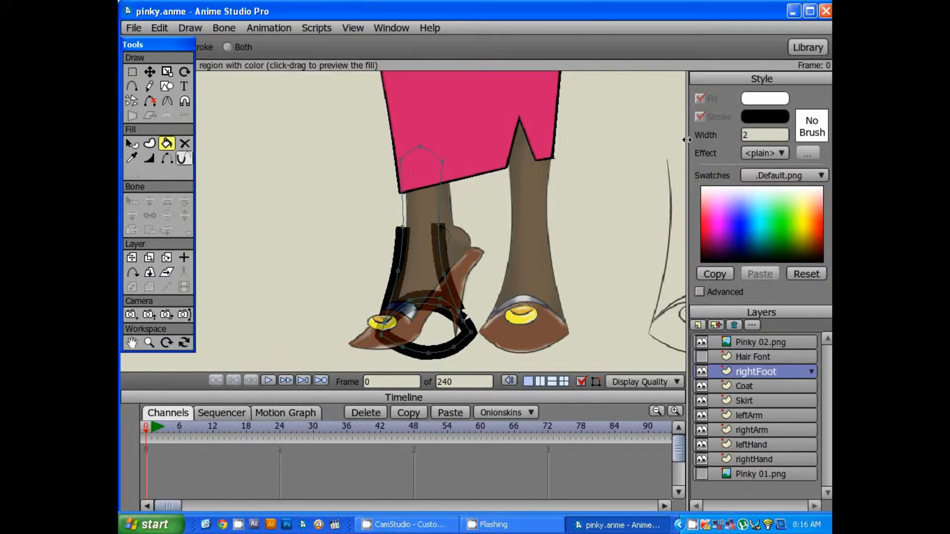
# Load Pinky Swatches.png as the custom swatch image and pick its dark brown as the fill colour.
pyautogui.click(804, 176)
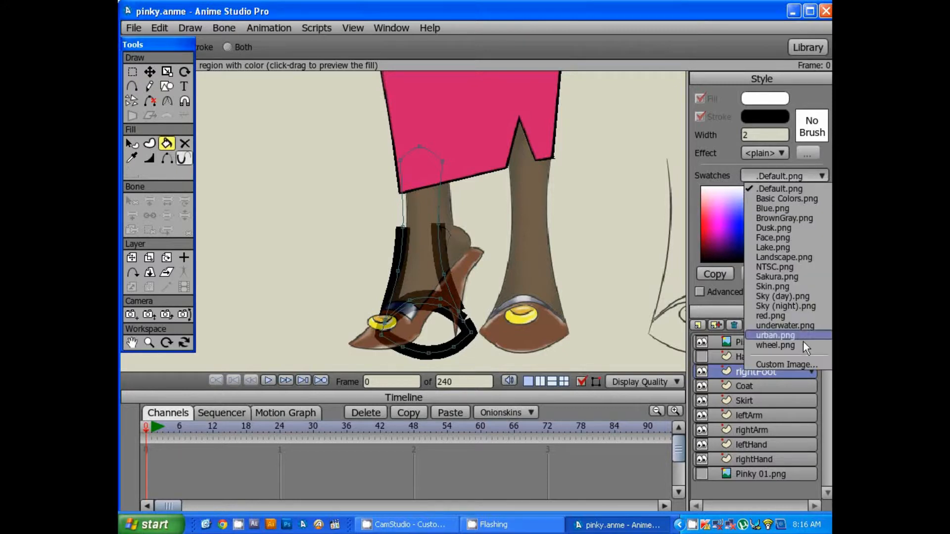
pyautogui.click(802, 365)
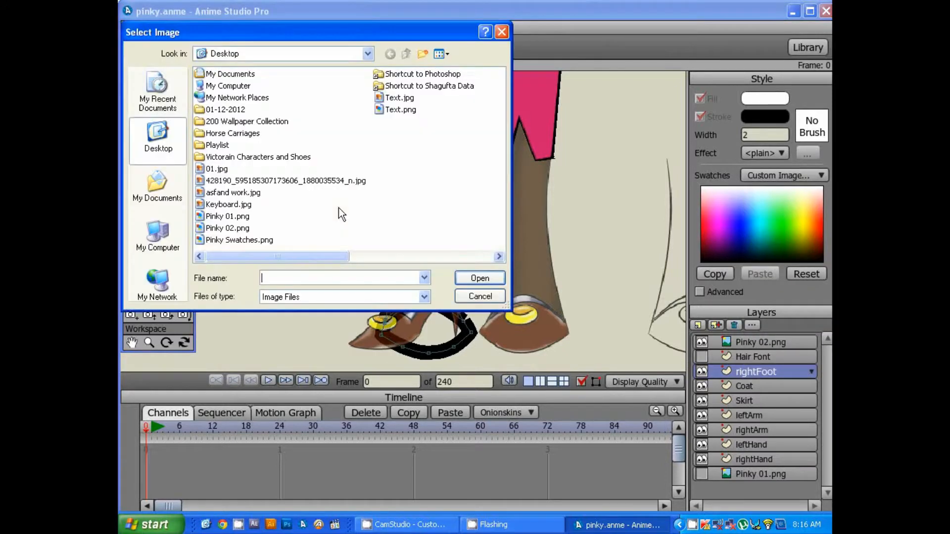
pyautogui.click(232, 241)
pyautogui.doubleClick(232, 241)
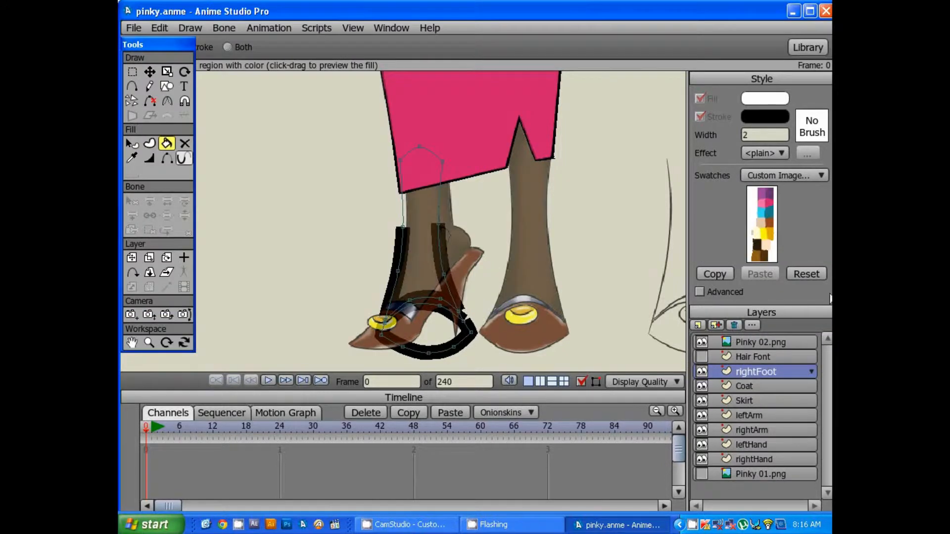
pyautogui.click(757, 246)
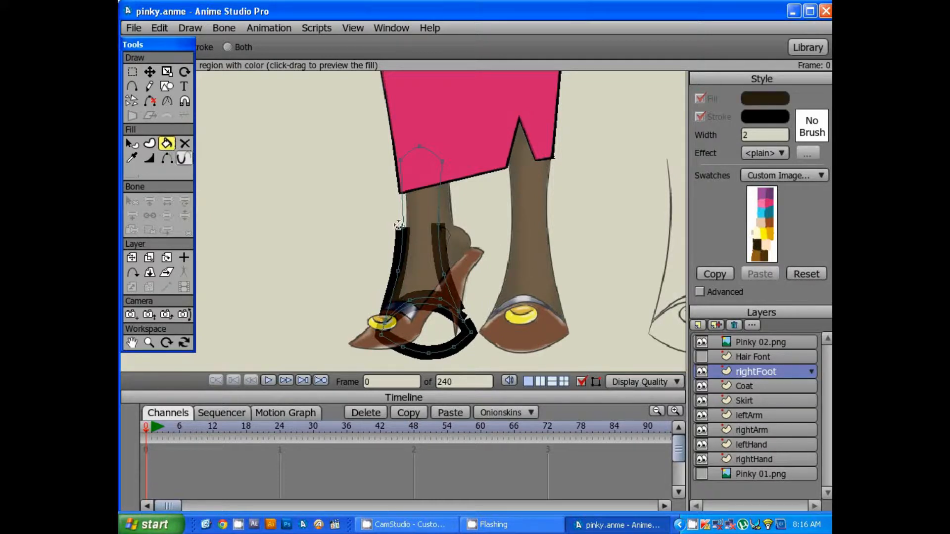
# Fill the whole right leg outline and the narrow strip between leg and foot curves with dark brown.
pyautogui.click(419, 219)
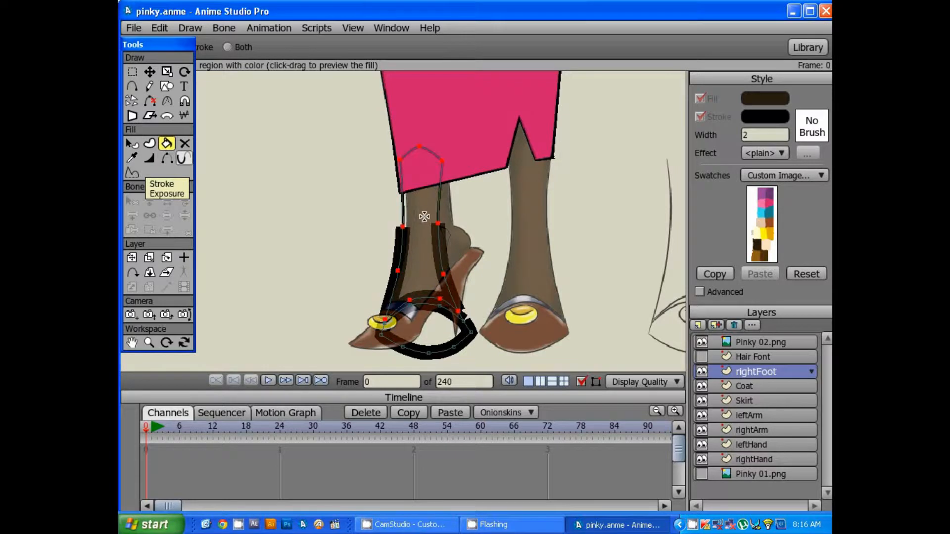
pyautogui.click(427, 319)
pyautogui.scroll(4, 426, 282)
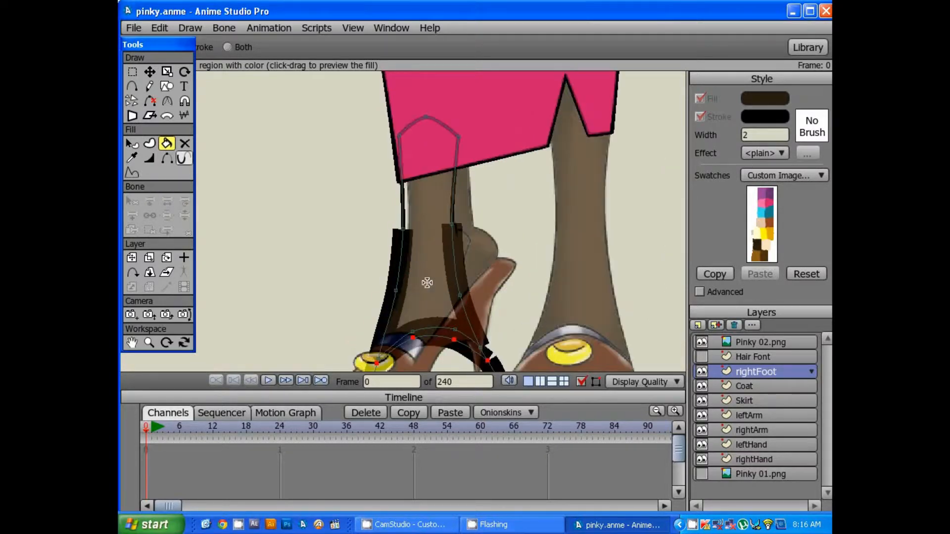
pyautogui.scroll(-5, 435, 298)
# Select all points of the right leg and foot outline and delete them.
pyautogui.click(132, 72)
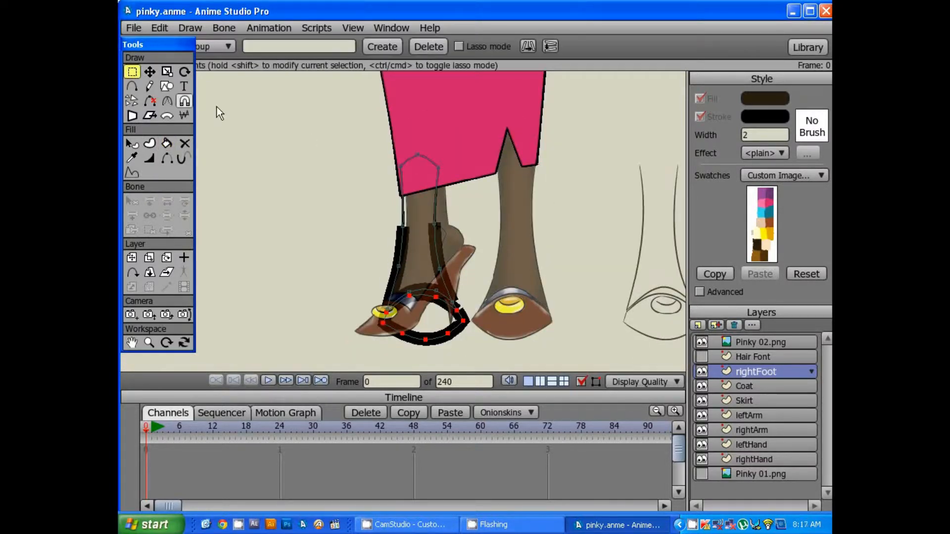
pyautogui.moveTo(501, 137); pyautogui.dragTo(324, 390)
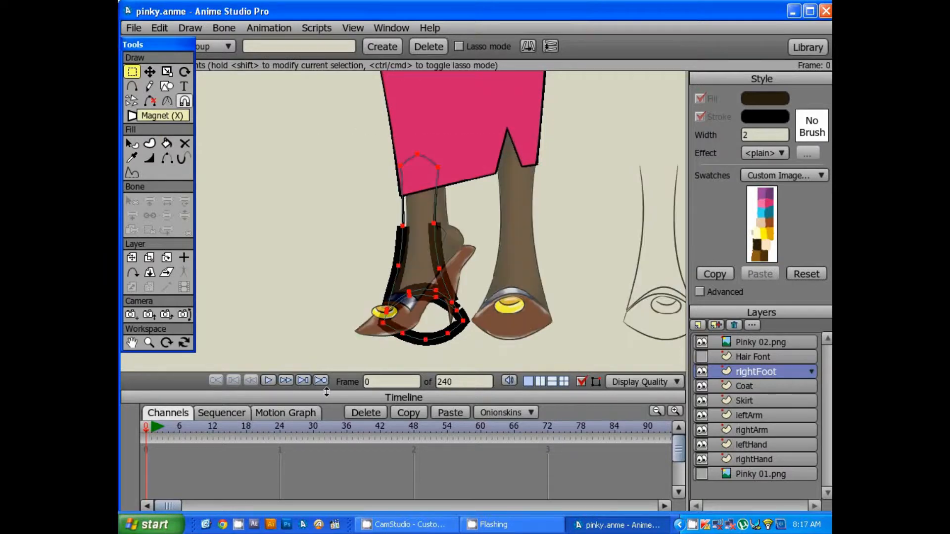
pyautogui.press('Delete')
# Examine the feet and the full figure against the side and three-quarter reference drawings.
pyautogui.moveTo(559, 282)
pyautogui.mouseDown()
pyautogui.moveTo(450, 273)
pyautogui.moveTo(396, 247)
pyautogui.moveTo(450, 250)
pyautogui.mouseUp()
pyautogui.scroll(3, 399, 247)
pyautogui.scroll(-5, 448, 250)
pyautogui.scroll(-4, 449, 253)
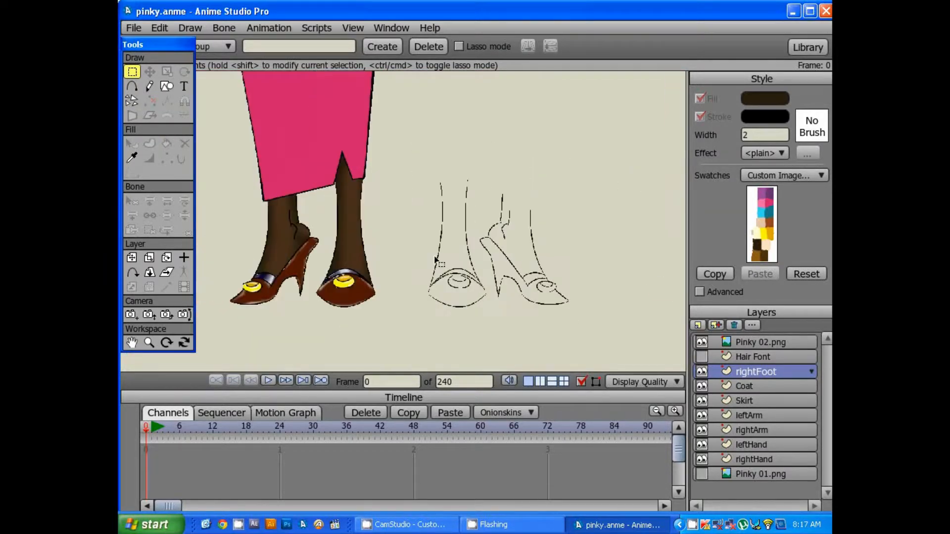
pyautogui.scroll(-4, 467, 241)
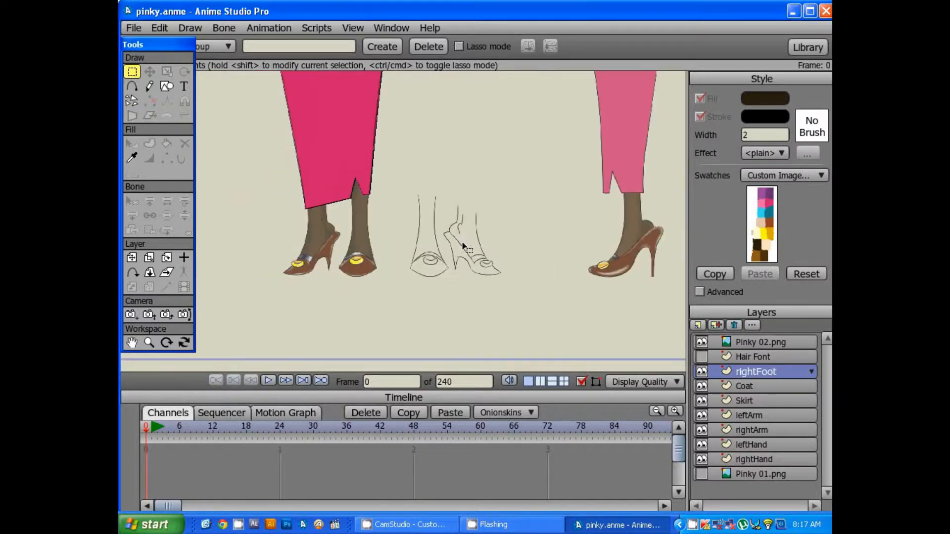
pyautogui.scroll(-5, 465, 223)
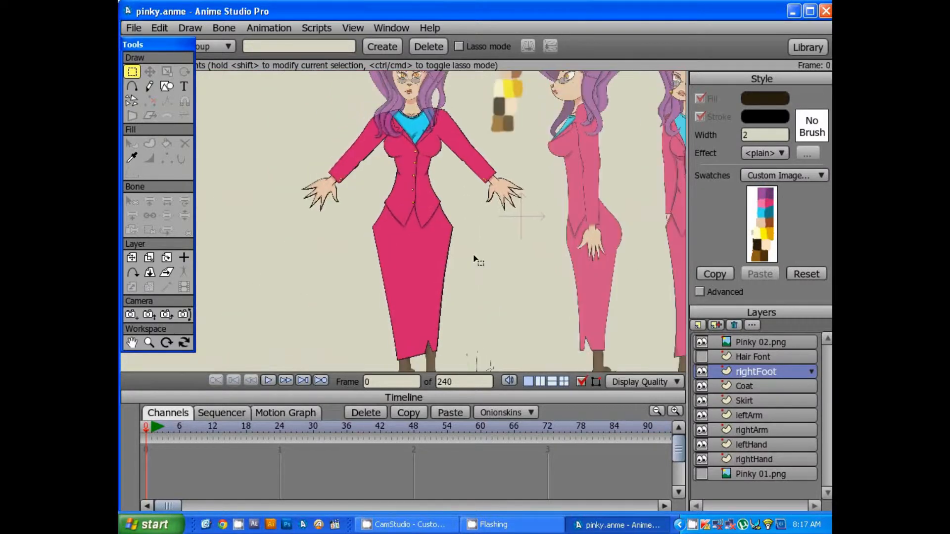
pyautogui.scroll(-4, 464, 247)
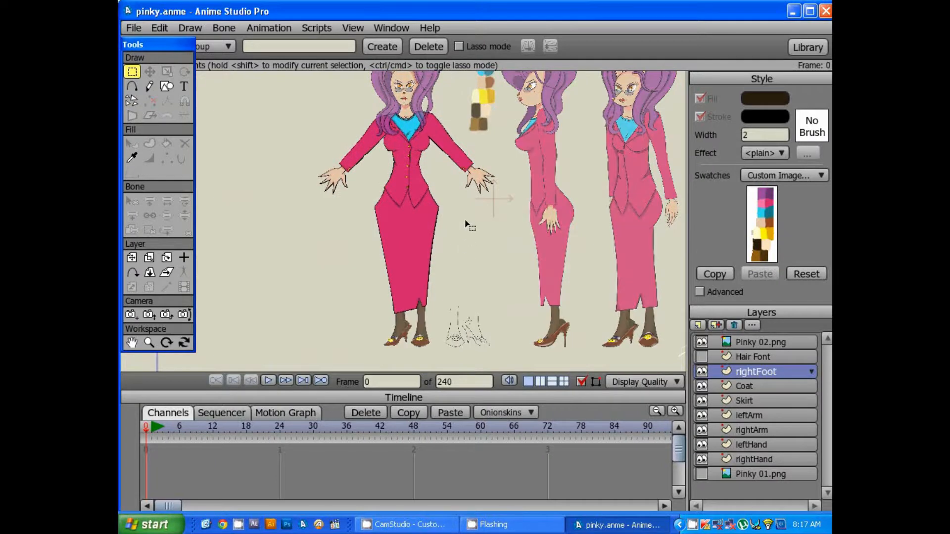
pyautogui.scroll(3, 460, 252)
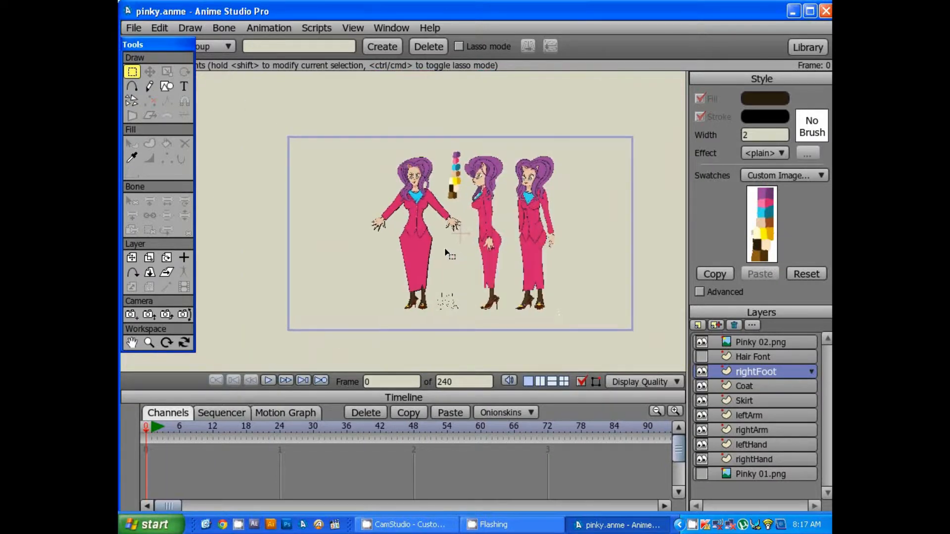
pyautogui.scroll(4, 442, 256)
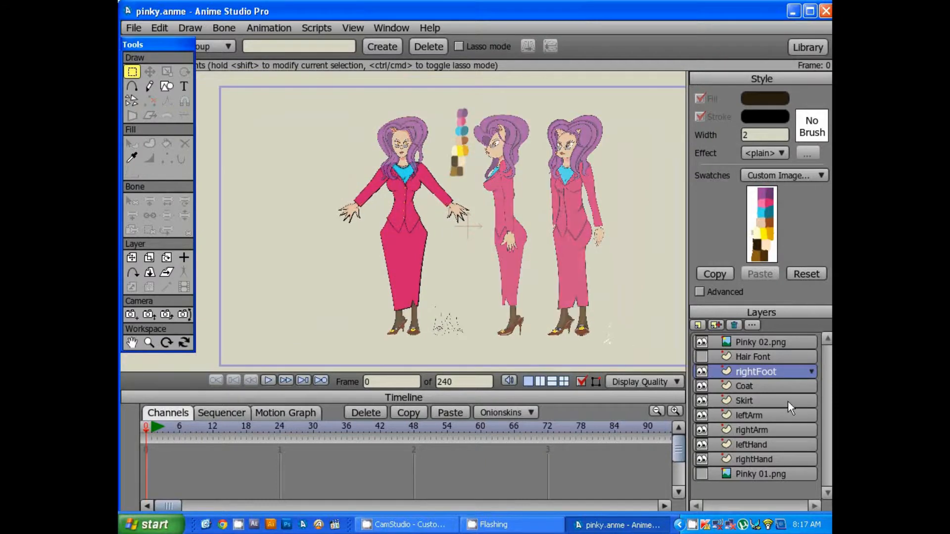
# Rename the rightFoot layer to rightLeg.
pyautogui.doubleClick(764, 373)
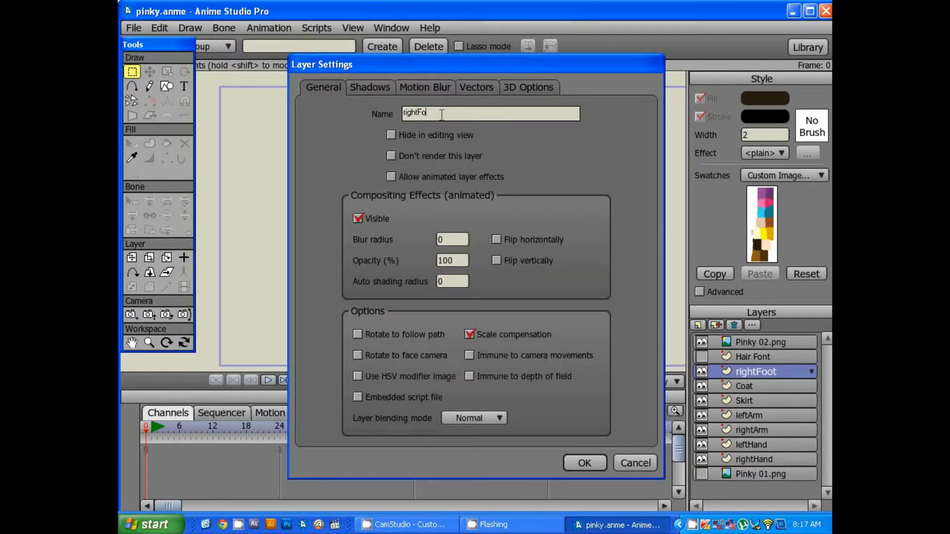
pyautogui.write('Leg')
pyautogui.press('Return')
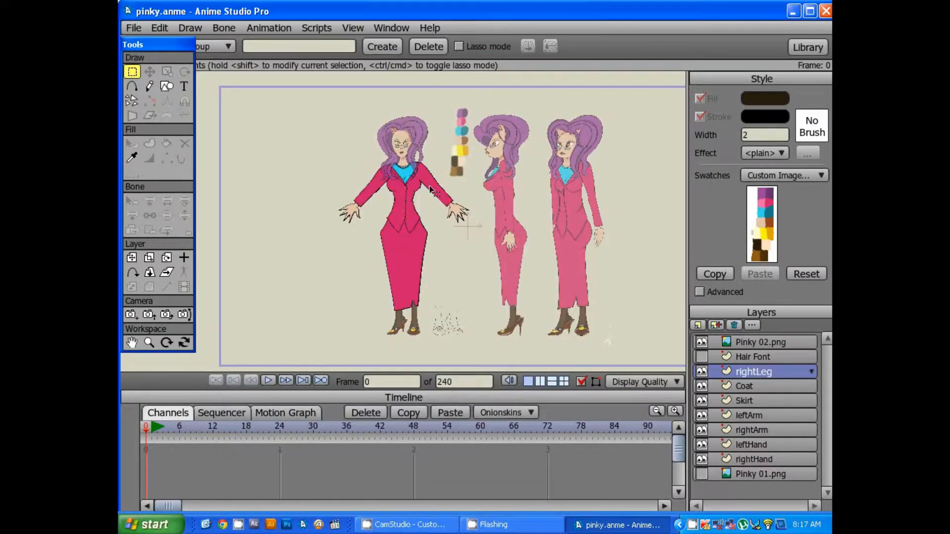
# Show the Hair Font layer and hide the Pinky 02.png reference layer.
pyautogui.scroll(2, 429, 190)
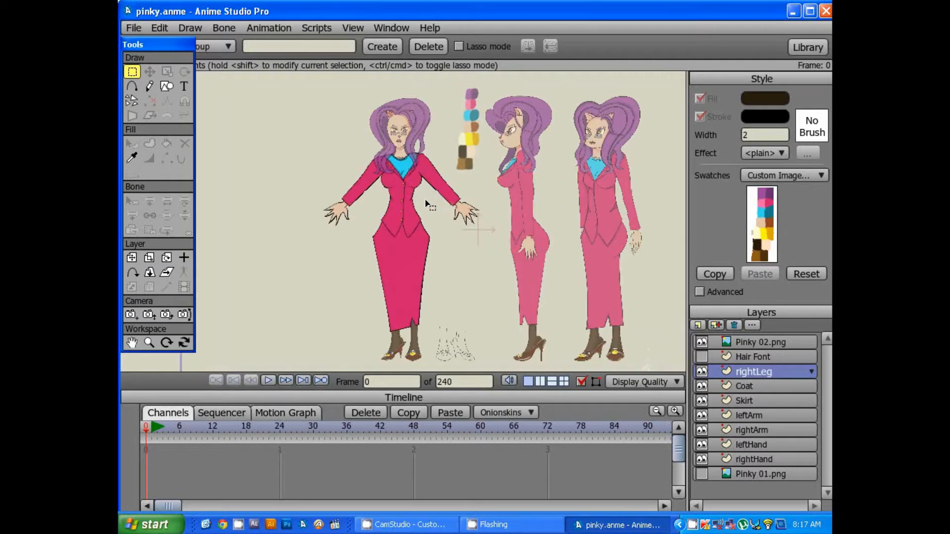
pyautogui.moveTo(425, 201); pyautogui.dragTo(445, 193)
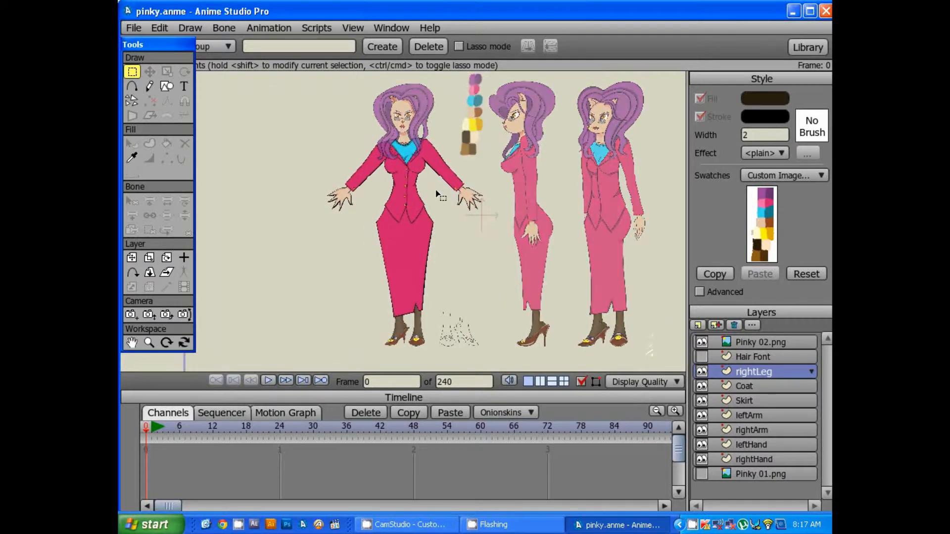
pyautogui.scroll(2, 439, 198)
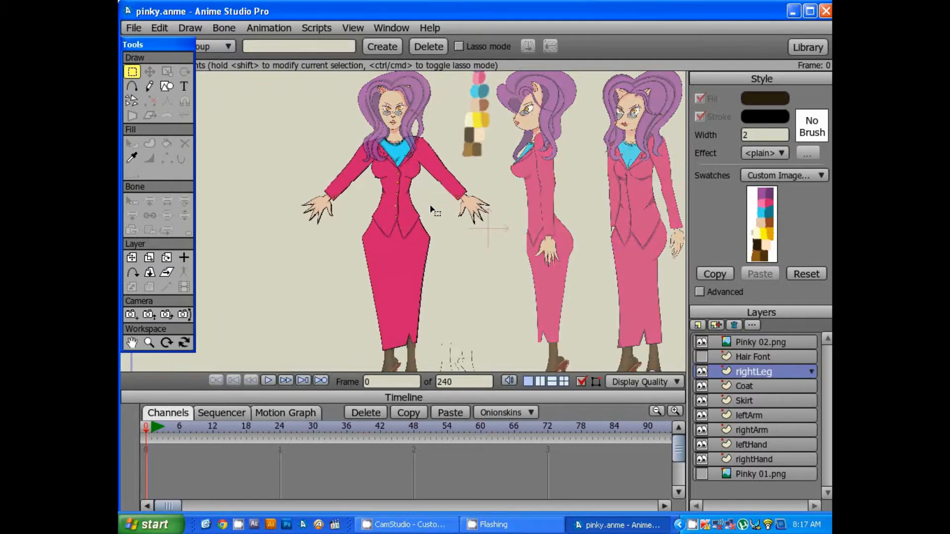
pyautogui.moveTo(430, 205); pyautogui.dragTo(434, 205)
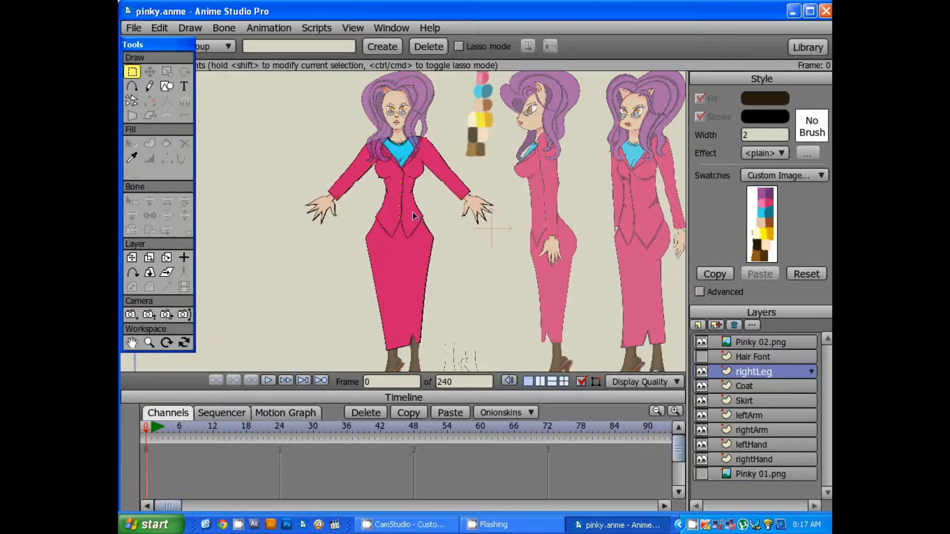
pyautogui.moveTo(425, 247); pyautogui.dragTo(448, 186)
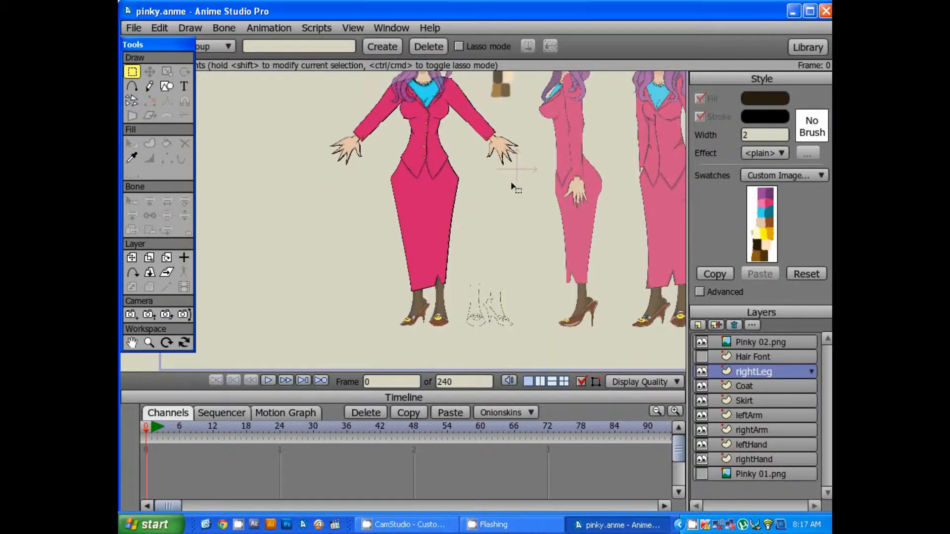
pyautogui.click(702, 354)
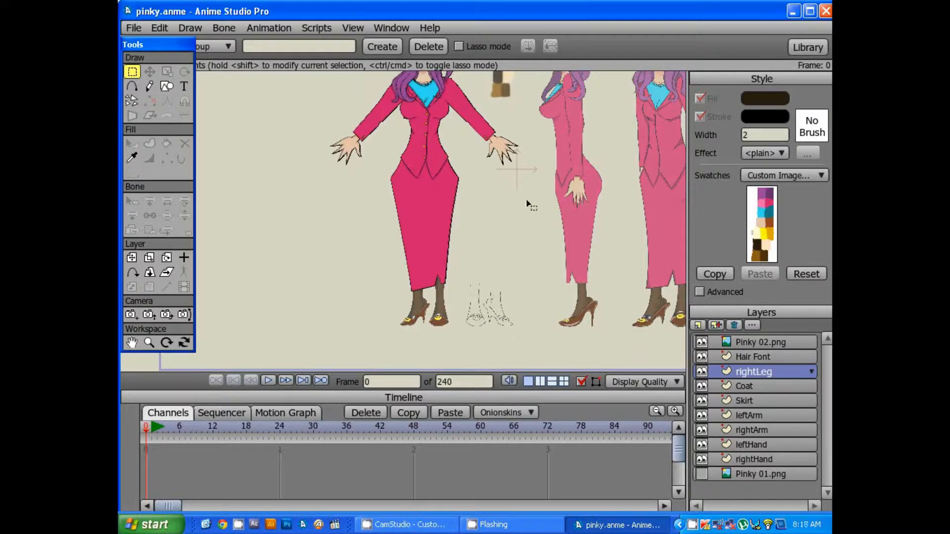
pyautogui.moveTo(509, 168); pyautogui.dragTo(494, 259)
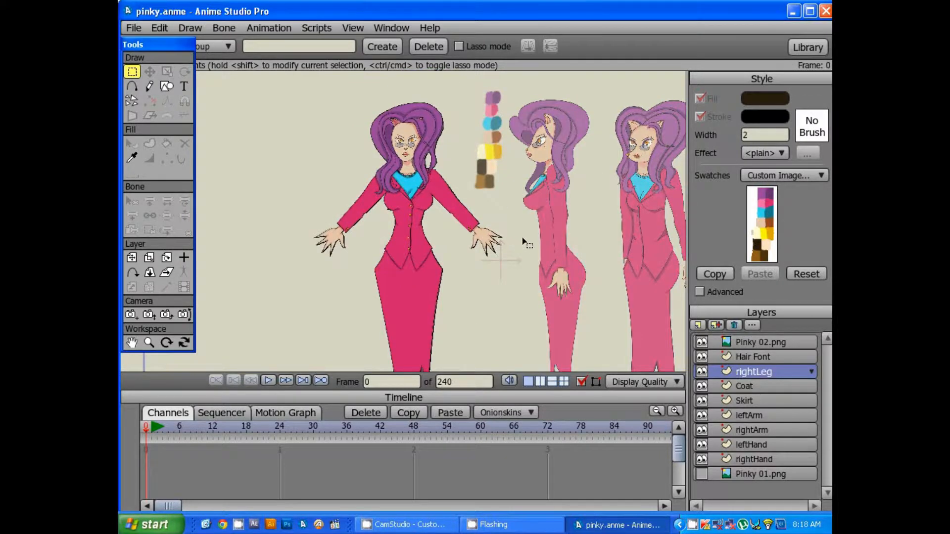
pyautogui.click(702, 342)
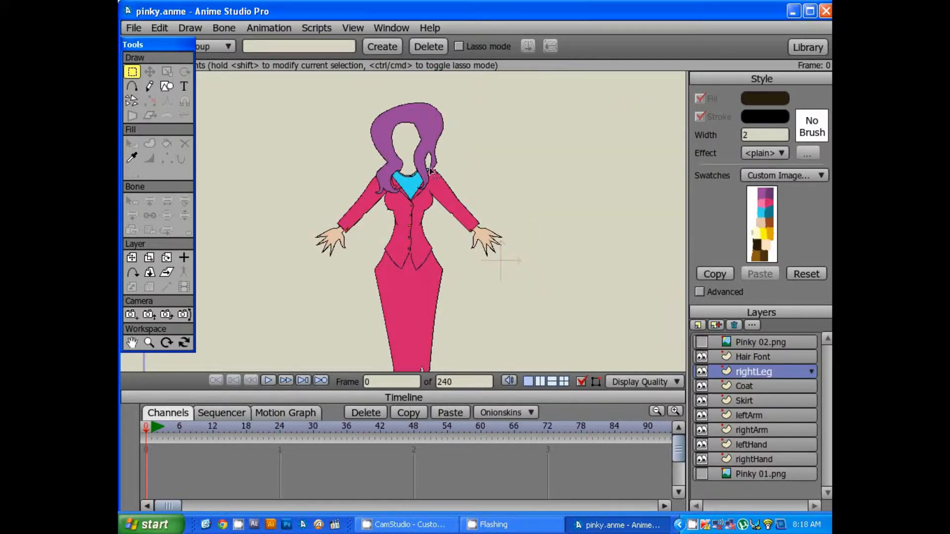
# Examine the drawn figure from the hair to the skirt hem and briefly toggle the Pinky 02.png reference layer.
pyautogui.scroll(-6, 429, 169)
pyautogui.scroll(7, 430, 168)
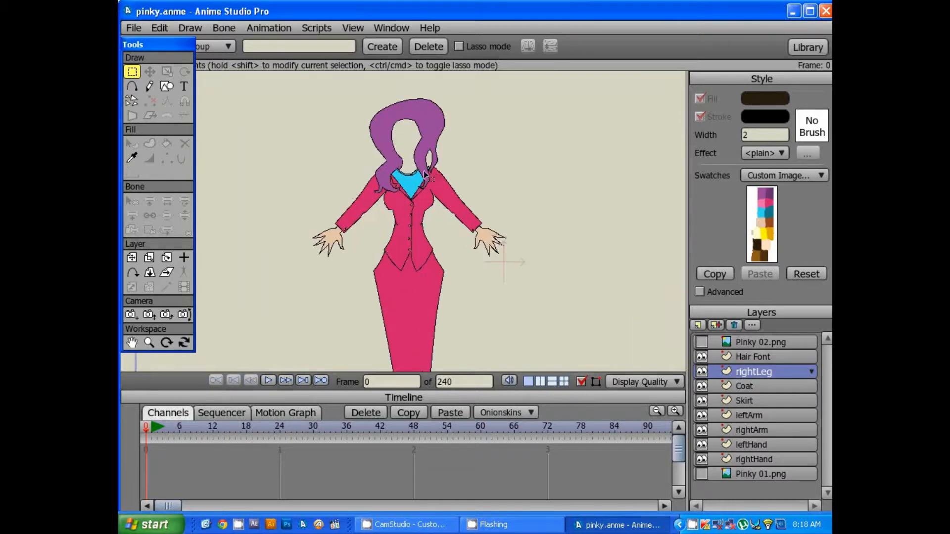
pyautogui.scroll(3, 437, 199)
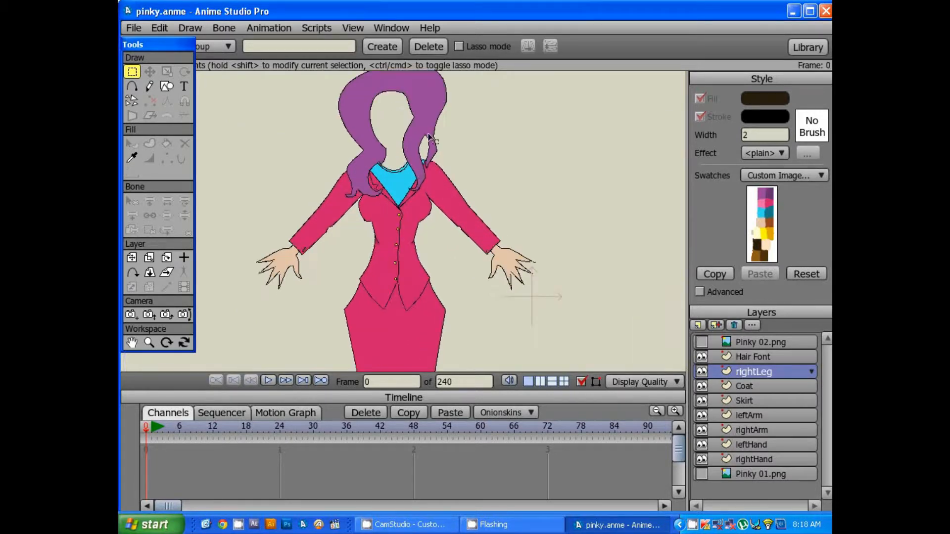
pyautogui.scroll(3, 437, 200)
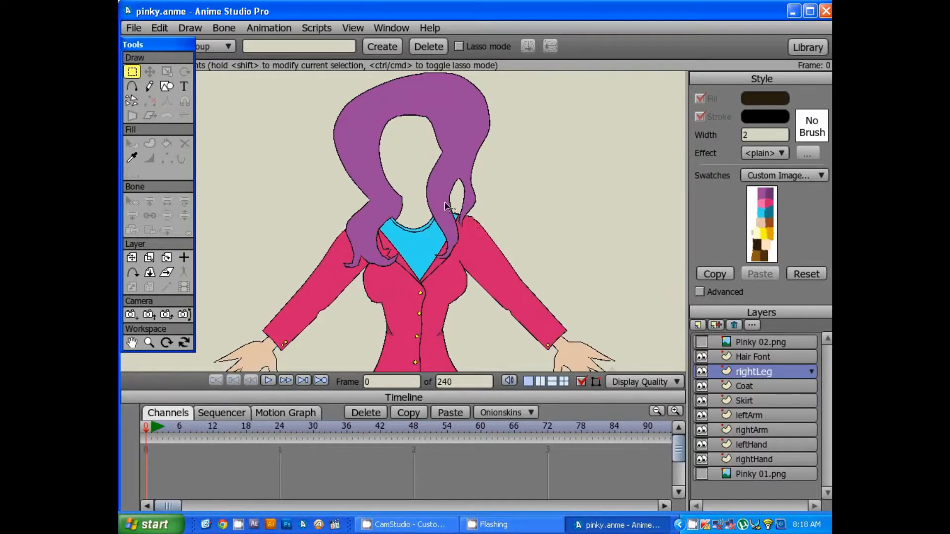
pyautogui.moveTo(439, 208); pyautogui.dragTo(463, 98)
pyautogui.scroll(-3, 463, 137)
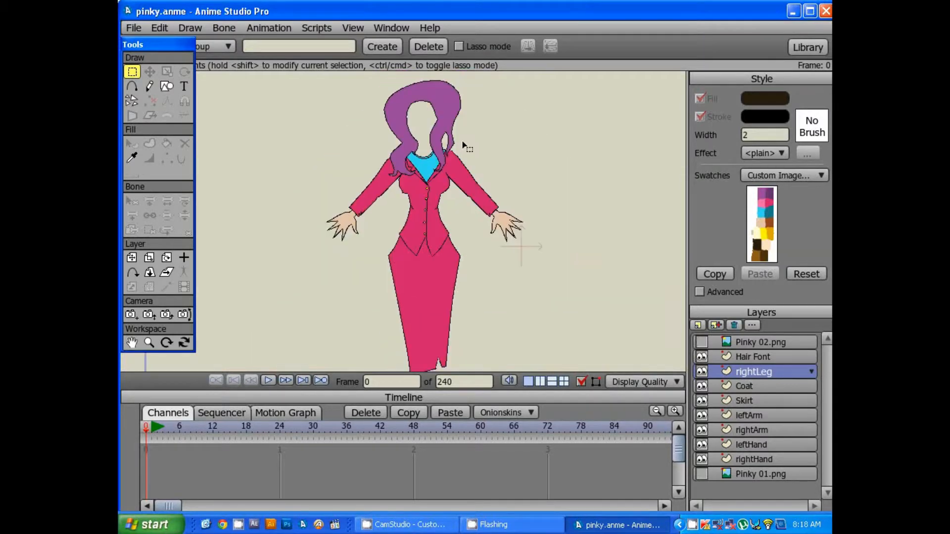
pyautogui.moveTo(469, 235); pyautogui.dragTo(490, 128)
pyautogui.scroll(-1, 477, 170)
pyautogui.moveTo(477, 169); pyautogui.dragTo(460, 218)
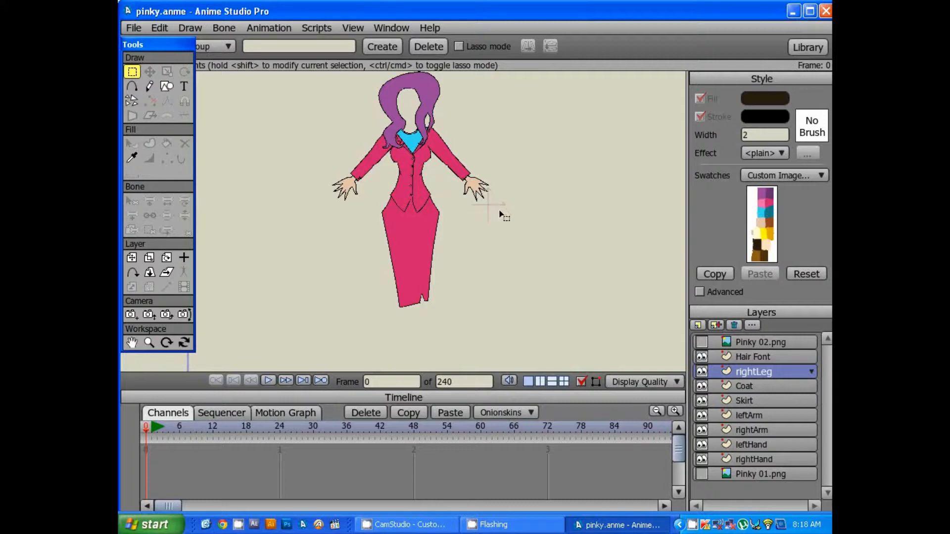
pyautogui.moveTo(464, 170); pyautogui.dragTo(456, 184)
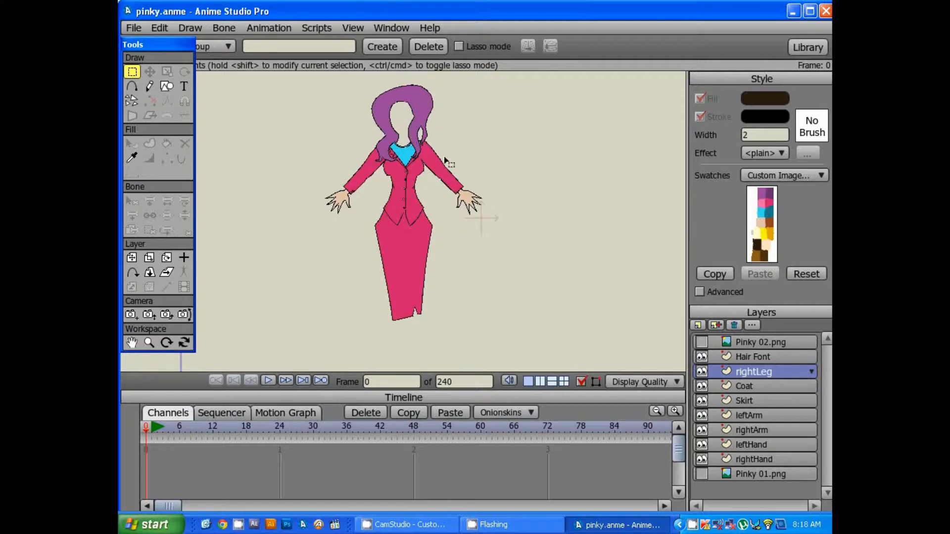
pyautogui.click(702, 343)
pyautogui.click(702, 343)
pyautogui.scroll(-3, 430, 184)
pyautogui.scroll(3, 431, 186)
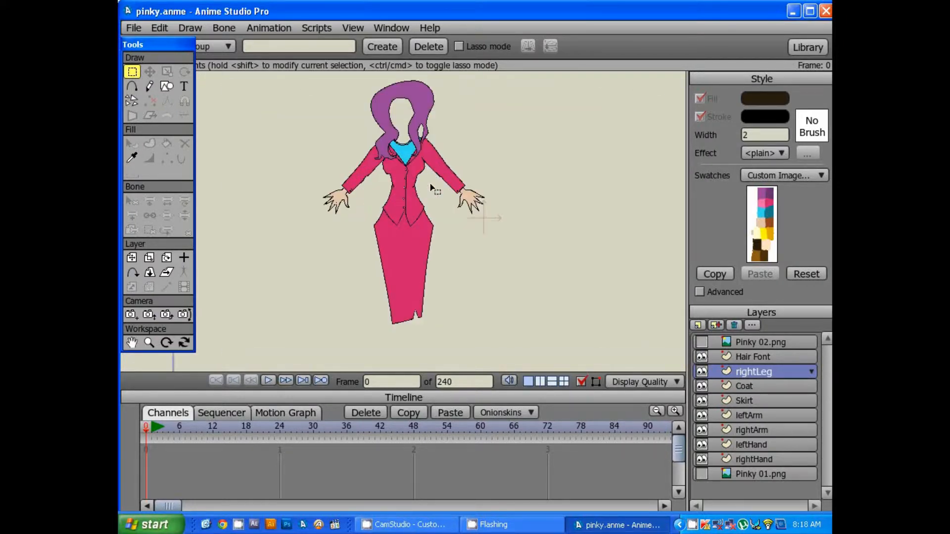
# Inspect the hair strands, neckline and coat collar in close-up, and check the whole figure within the frame.
pyautogui.scroll(4, 444, 166)
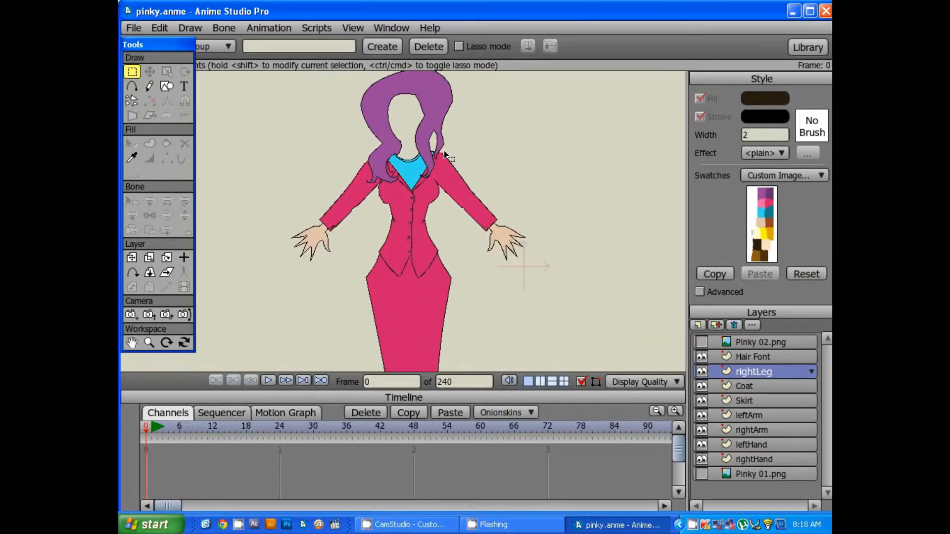
pyautogui.scroll(4, 433, 189)
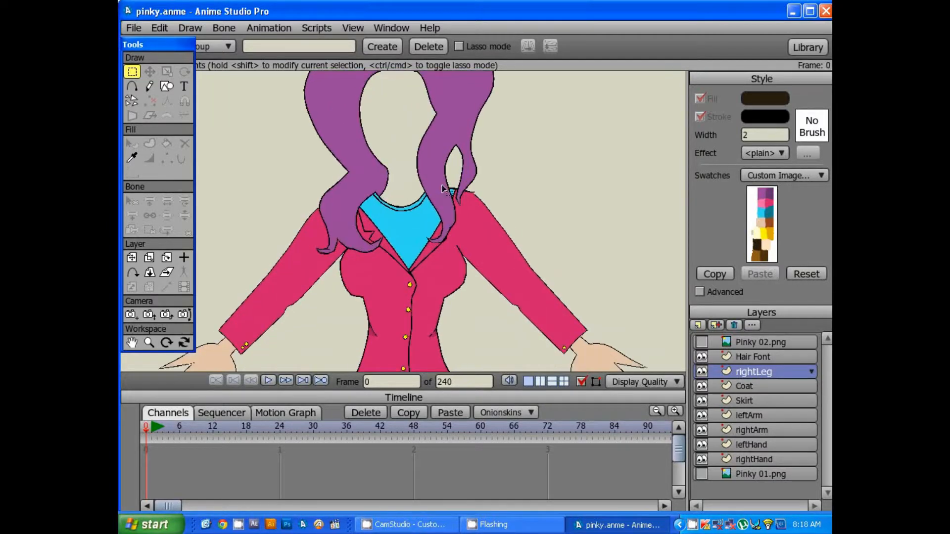
pyautogui.scroll(4, 436, 198)
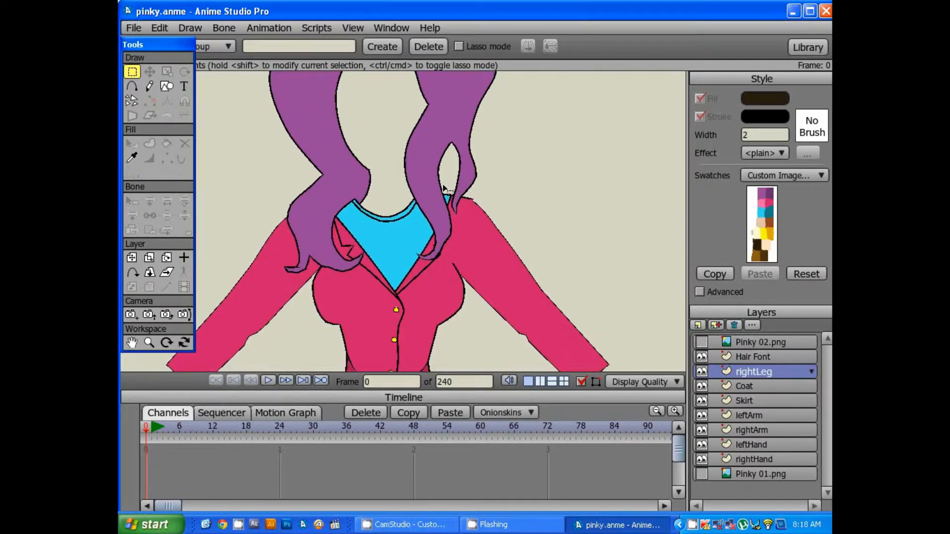
pyautogui.moveTo(443, 187)
pyautogui.mouseDown()
pyautogui.moveTo(441, 151)
pyautogui.moveTo(487, 153)
pyautogui.moveTo(488, 207)
pyautogui.moveTo(482, 187)
pyautogui.moveTo(475, 198)
pyautogui.mouseUp()
pyautogui.scroll(-5, 519, 245)
pyautogui.scroll(3, 509, 228)
pyautogui.scroll(1, 483, 209)
pyautogui.scroll(-2, 482, 187)
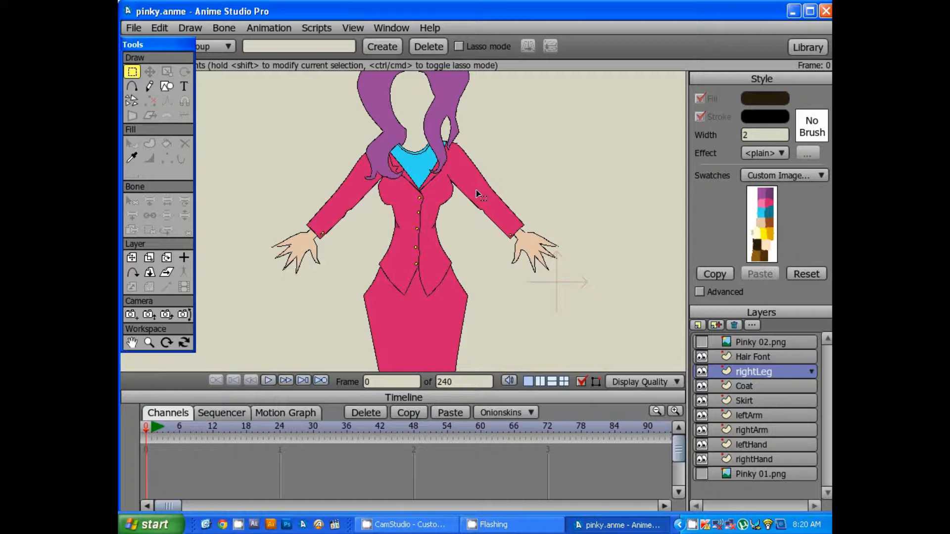
pyautogui.scroll(-4, 476, 207)
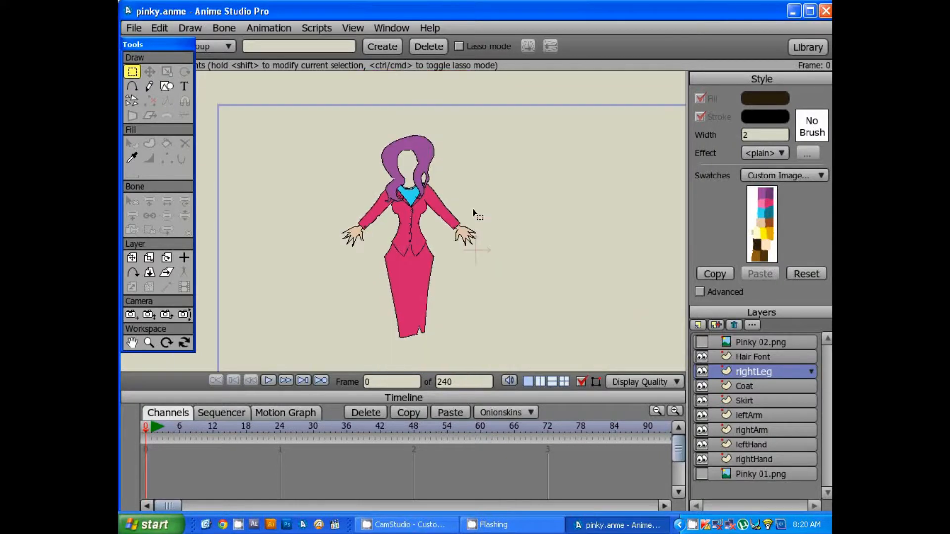
pyautogui.moveTo(455, 262); pyautogui.dragTo(448, 220)
pyautogui.moveTo(443, 178); pyautogui.dragTo(454, 198)
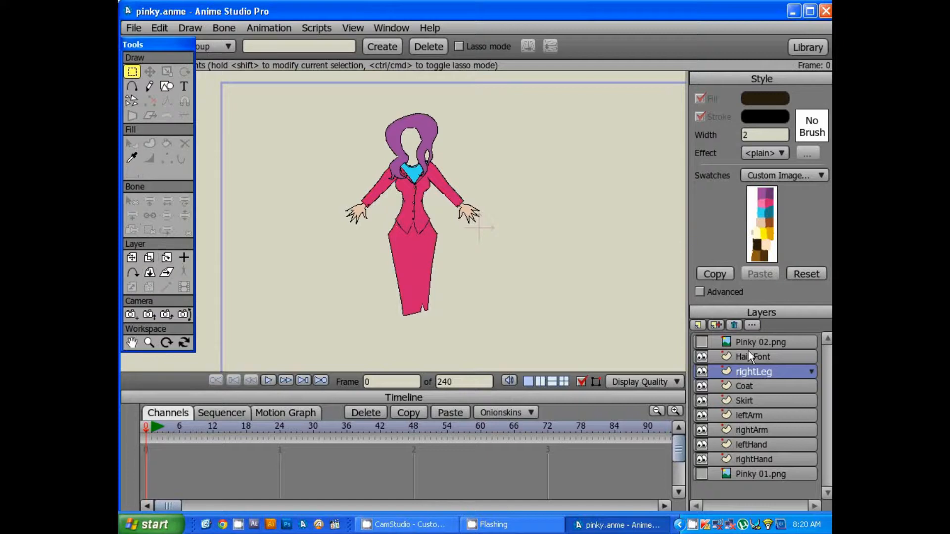
# Add a new bone layer and place it directly above the Hair Font layer.
pyautogui.click(698, 325)
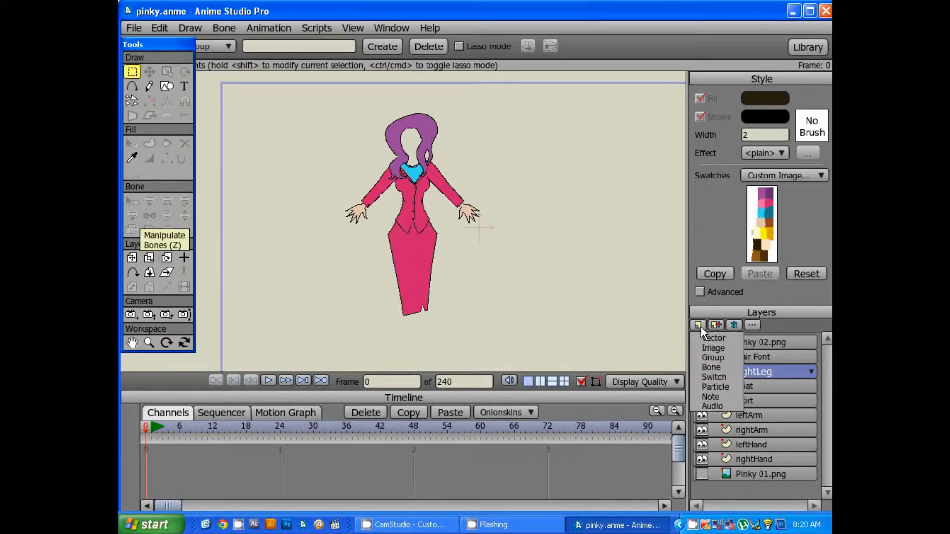
pyautogui.click(720, 367)
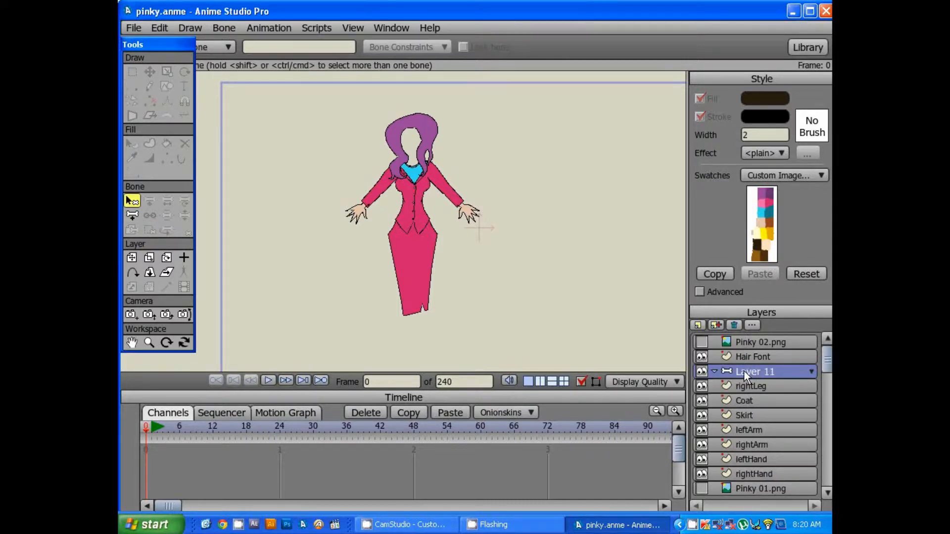
pyautogui.moveTo(743, 370); pyautogui.dragTo(746, 355)
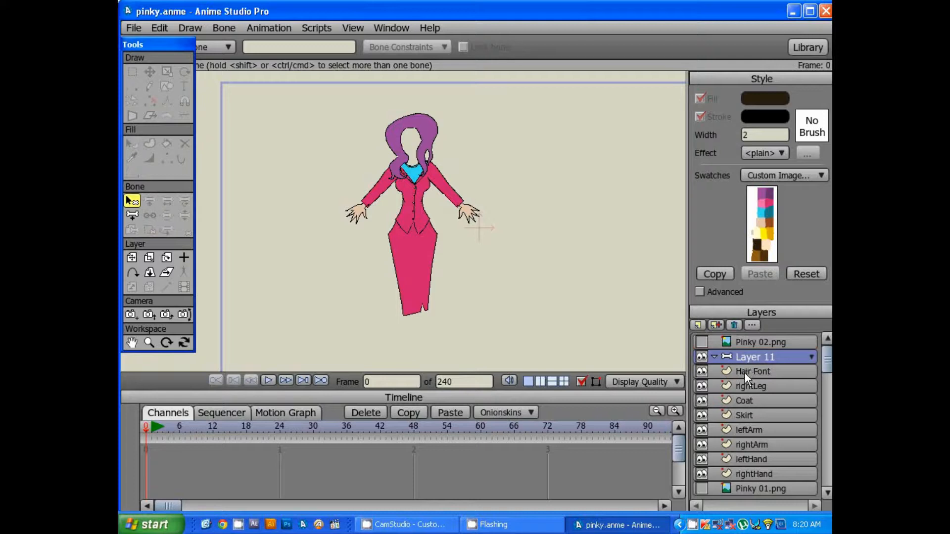
# Select all vector layers from rightHand up to Hair Font and nest them inside the new bone layer.
pyautogui.click(740, 475)
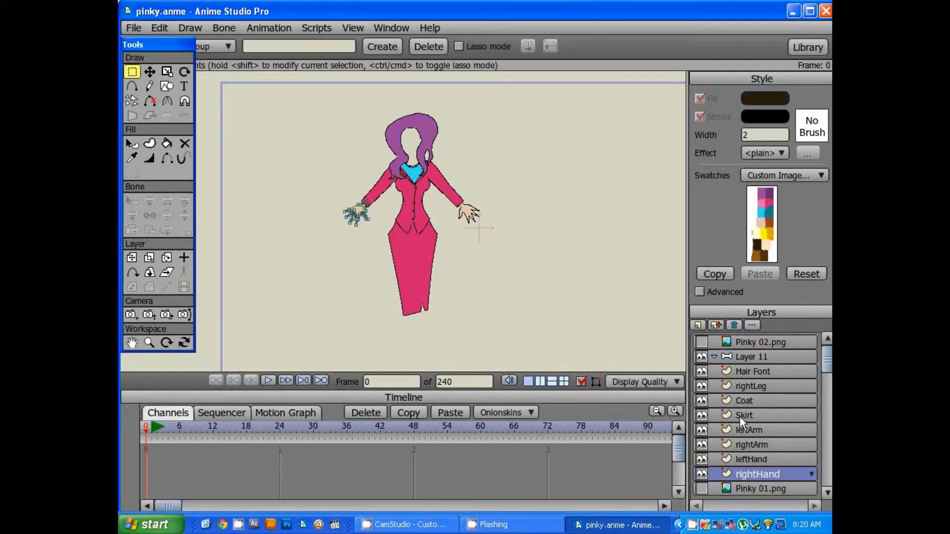
pyautogui.keyDown('shift'); pyautogui.click(744, 369); pyautogui.keyUp('shift')
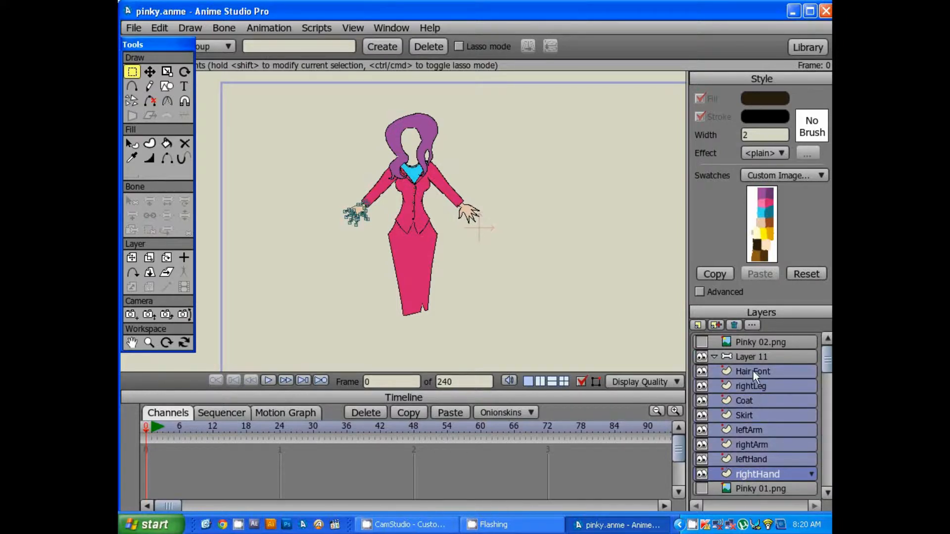
pyautogui.moveTo(753, 371); pyautogui.dragTo(752, 360)
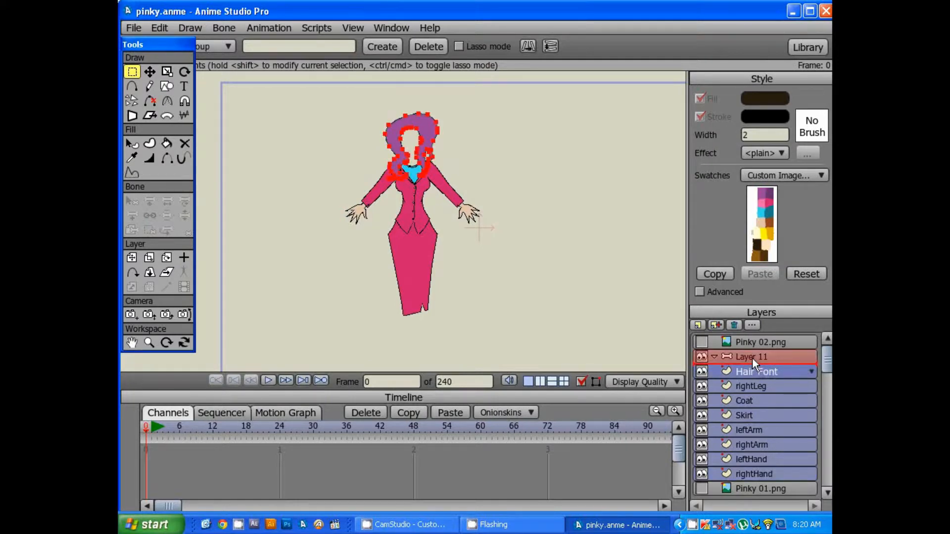
pyautogui.moveTo(752, 357); pyautogui.dragTo(752, 357)
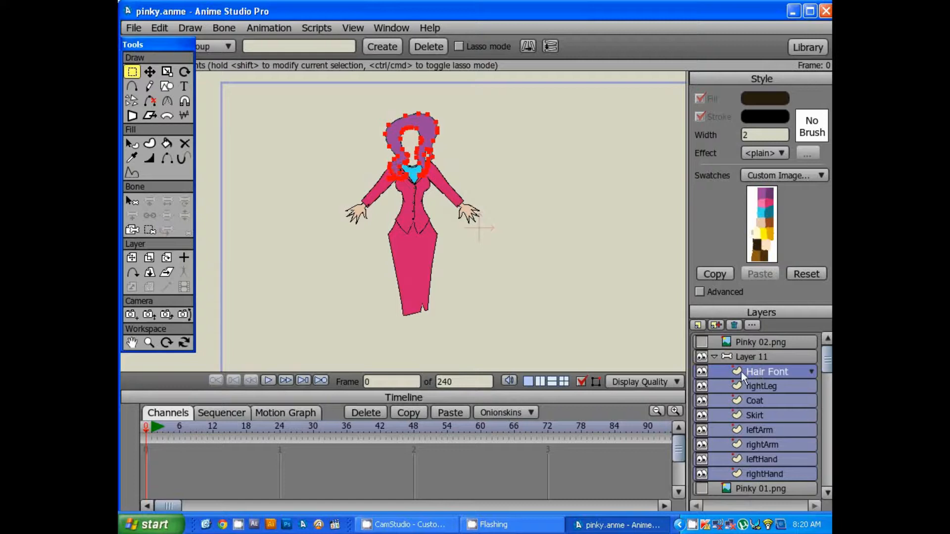
# Collapse and expand the bone layer to check which layers it contains.
pyautogui.click(714, 355)
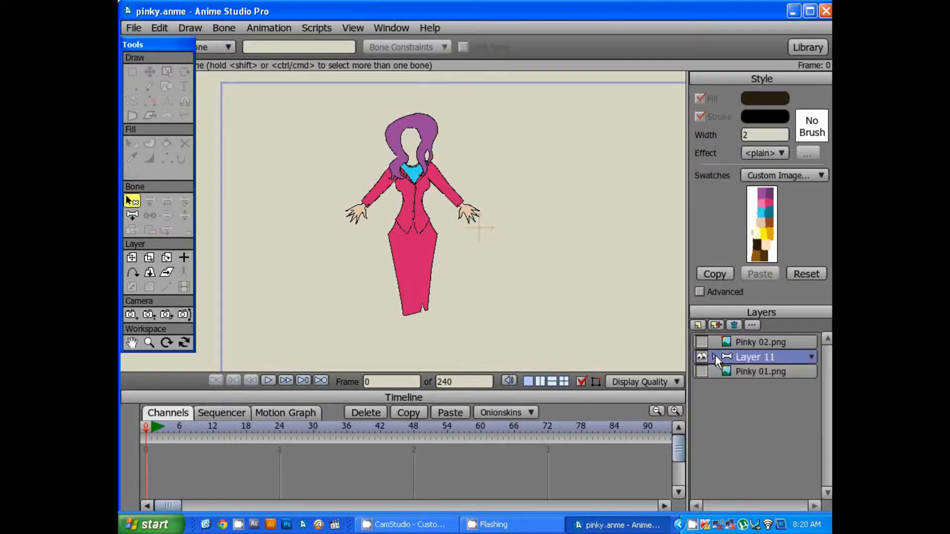
pyautogui.click(715, 356)
pyautogui.click(714, 356)
pyautogui.click(714, 356)
pyautogui.click(714, 356)
pyautogui.click(714, 356)
pyautogui.click(714, 357)
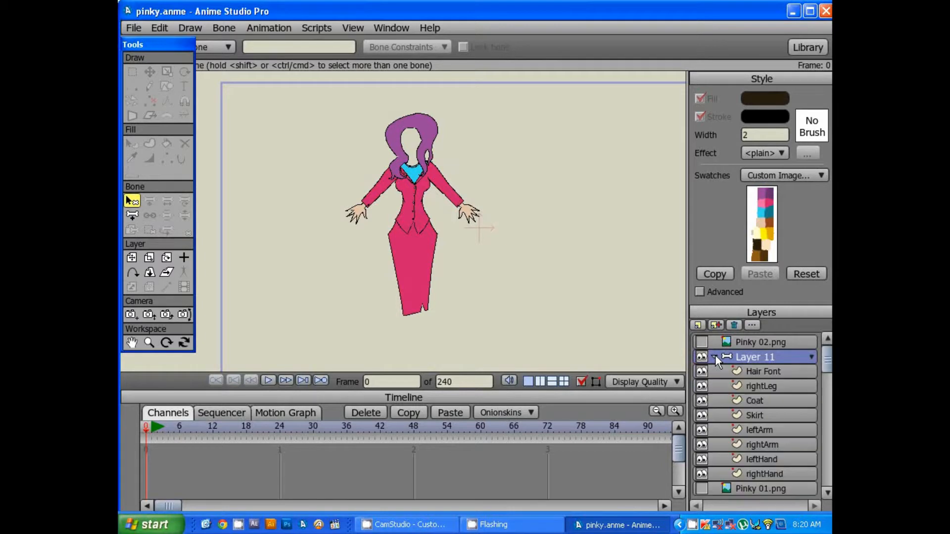
# Rename the new bone layer as pinkyRig 01.
pyautogui.doubleClick(762, 360)
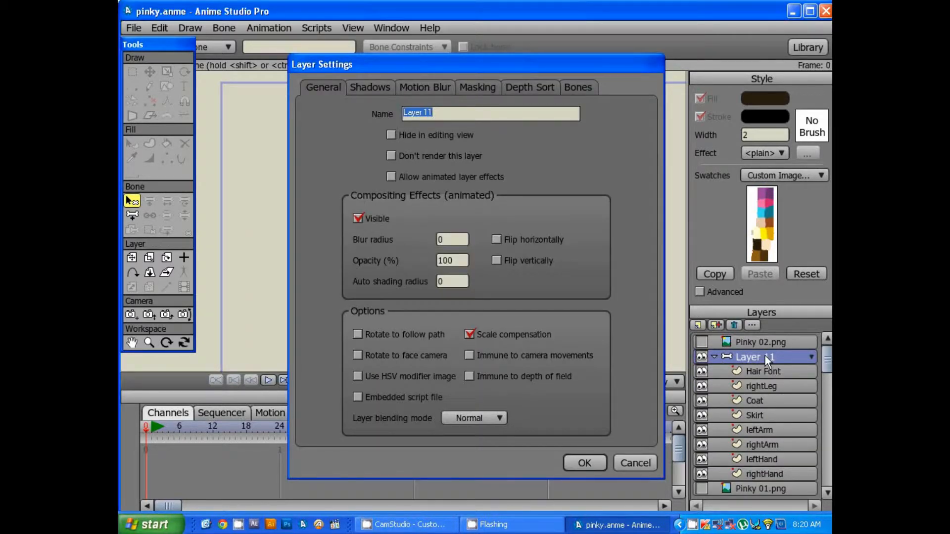
pyautogui.press('BackSpace')
pyautogui.write('pinku')
pyautogui.press('BackSpace')
pyautogui.write('yRig 01')
pyautogui.press('Tab')
pyautogui.press('Return')
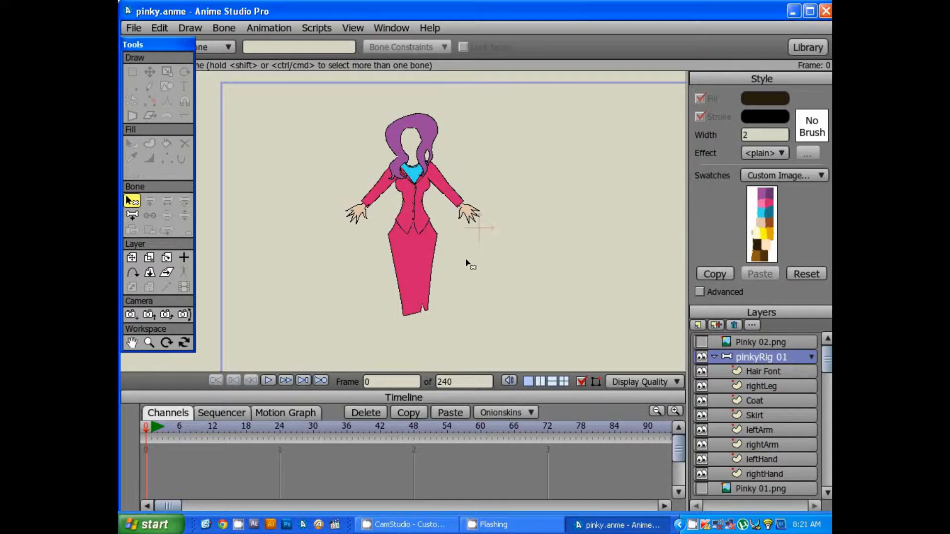
# Examine the hair, shoulders, arms and coat of the rigged figure up close, down to the skirt.
pyautogui.moveTo(448, 228); pyautogui.dragTo(432, 210)
pyautogui.scroll(1, 476, 231)
pyautogui.scroll(1, 428, 206)
pyautogui.scroll(1, 431, 187)
pyautogui.moveTo(436, 164); pyautogui.dragTo(438, 229)
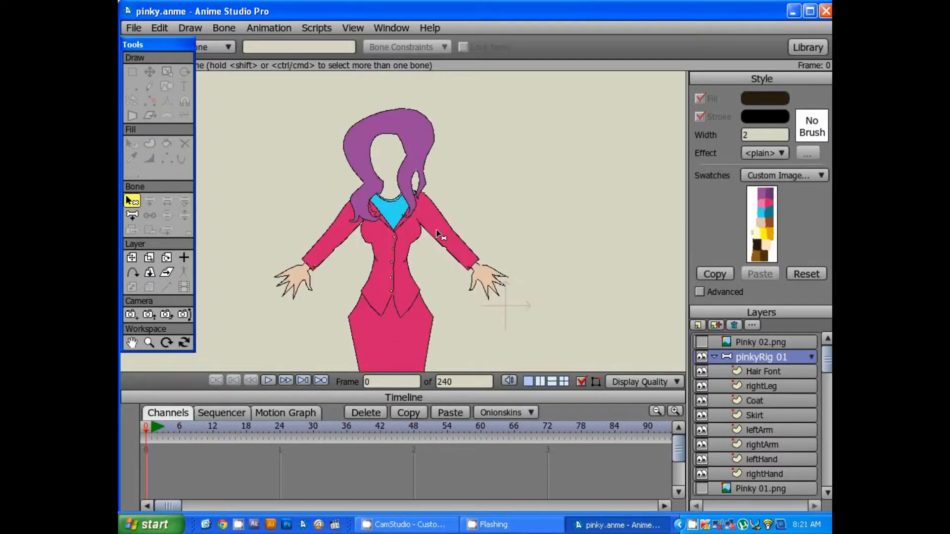
pyautogui.scroll(1, 438, 229)
pyautogui.moveTo(424, 192); pyautogui.dragTo(424, 225)
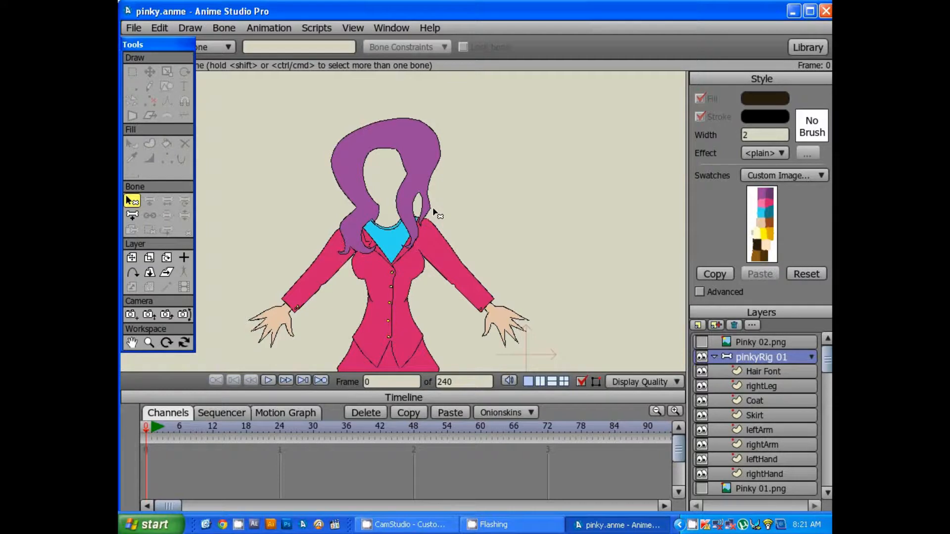
pyautogui.moveTo(446, 206)
pyautogui.mouseDown()
pyautogui.moveTo(469, 205)
pyautogui.moveTo(451, 199)
pyautogui.mouseUp()
pyautogui.scroll(1, 468, 199)
pyautogui.scroll(1, 469, 207)
pyautogui.moveTo(435, 232); pyautogui.dragTo(435, 219)
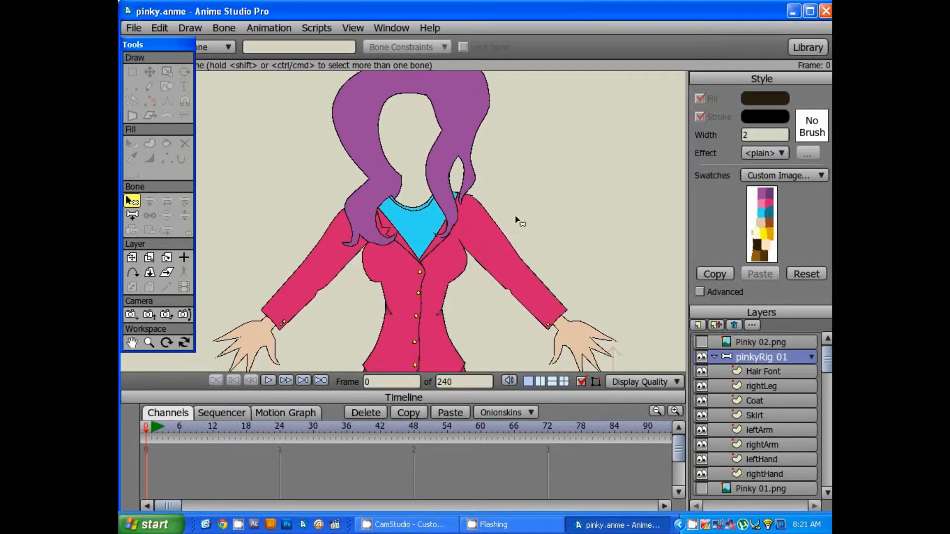
pyautogui.moveTo(518, 221); pyautogui.dragTo(516, 192)
pyautogui.moveTo(430, 259); pyautogui.dragTo(443, 203)
pyautogui.scroll(-1, 438, 196)
pyautogui.scroll(-2, 442, 200)
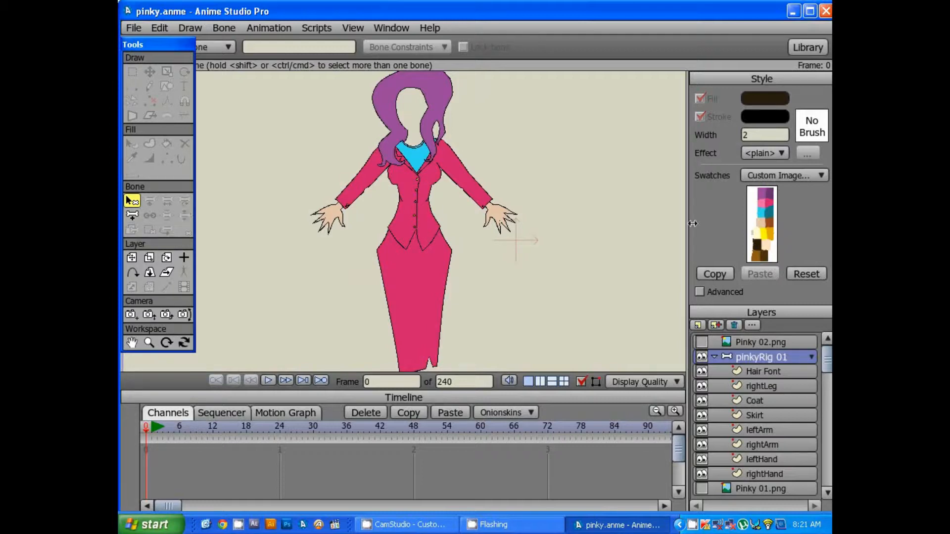
# Move all points of the Hair Font layer up and away from the body, above the frame, to about X -0.49, Y 1.58.
pyautogui.click(756, 371)
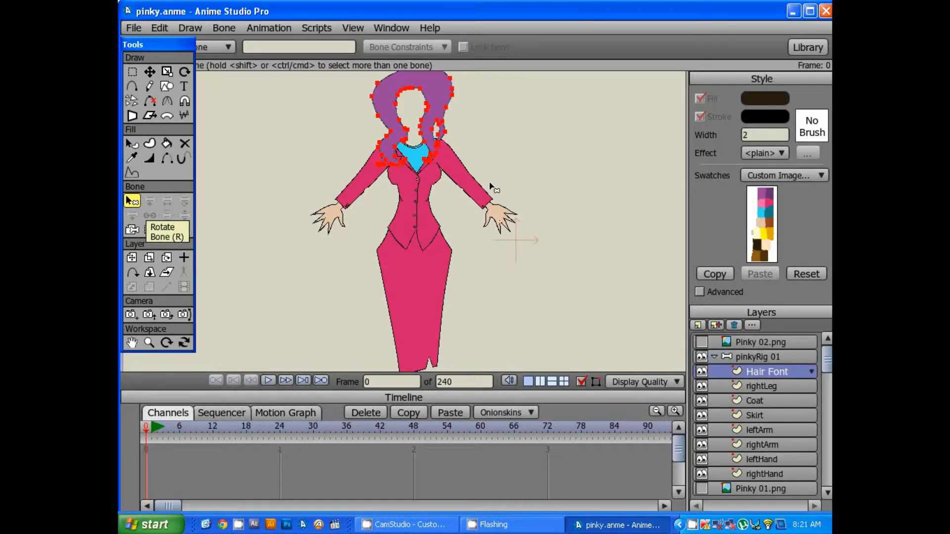
pyautogui.scroll(-2, 492, 188)
pyautogui.moveTo(466, 197); pyautogui.dragTo(519, 214)
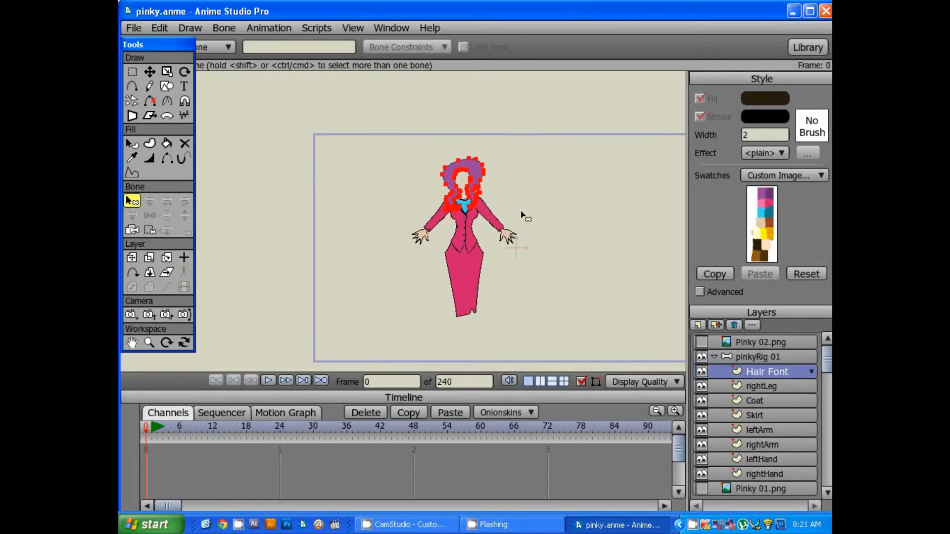
pyautogui.click(149, 72)
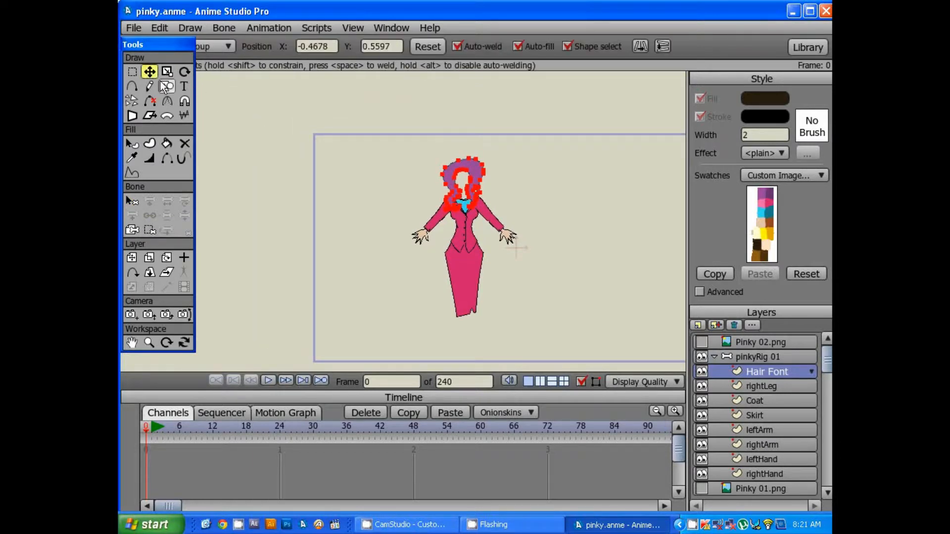
pyautogui.moveTo(473, 177); pyautogui.dragTo(475, 87)
pyautogui.moveTo(475, 206); pyautogui.dragTo(468, 186)
pyautogui.scroll(-3, 468, 189)
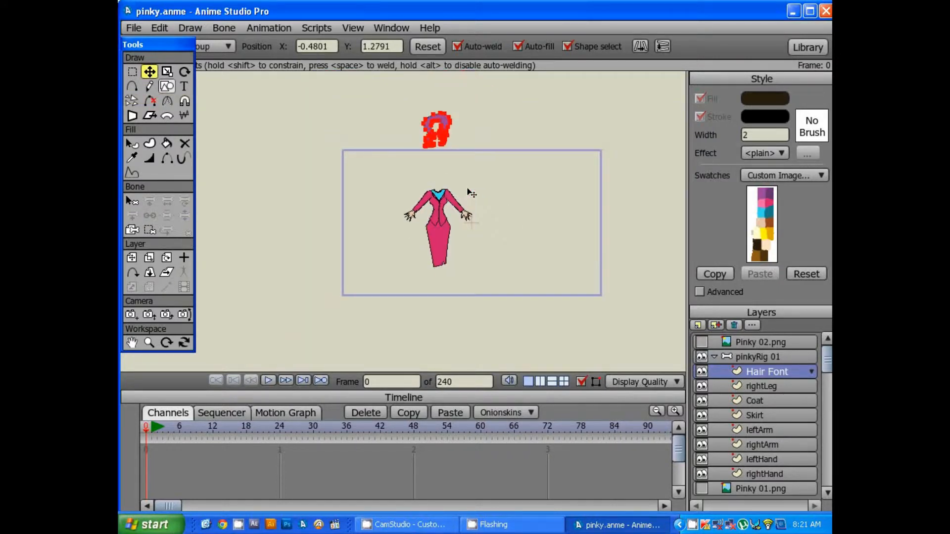
pyautogui.scroll(1, 468, 189)
pyautogui.moveTo(462, 130); pyautogui.dragTo(464, 162)
pyautogui.moveTo(450, 125); pyautogui.dragTo(449, 98)
pyautogui.moveTo(479, 196); pyautogui.dragTo(479, 182)
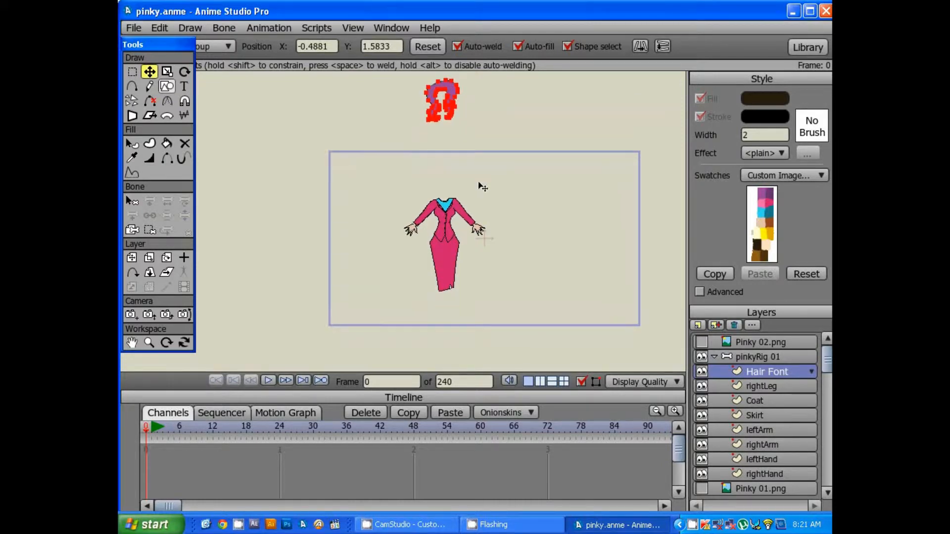
# Delete the empty rightLeg layer from the pinkyRig 01 bone layer.
pyautogui.click(750, 389)
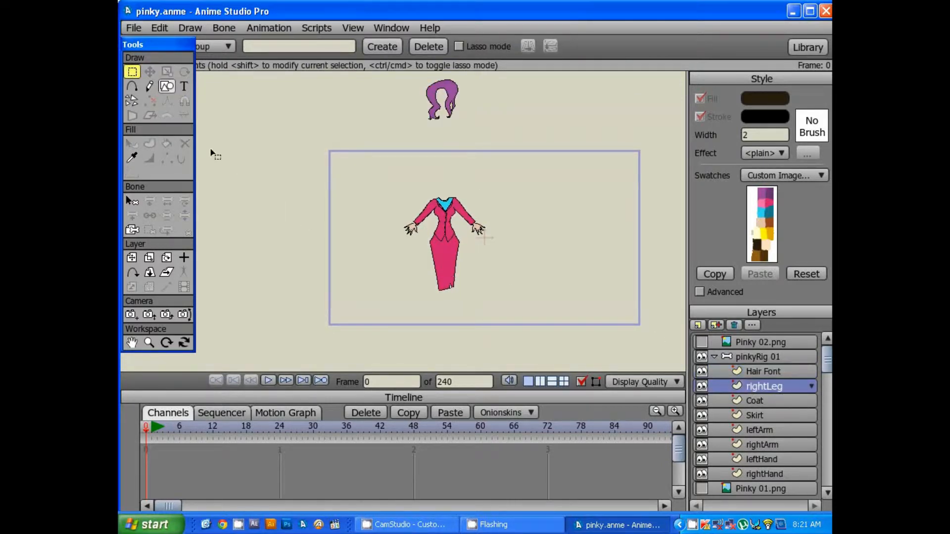
pyautogui.click(780, 404)
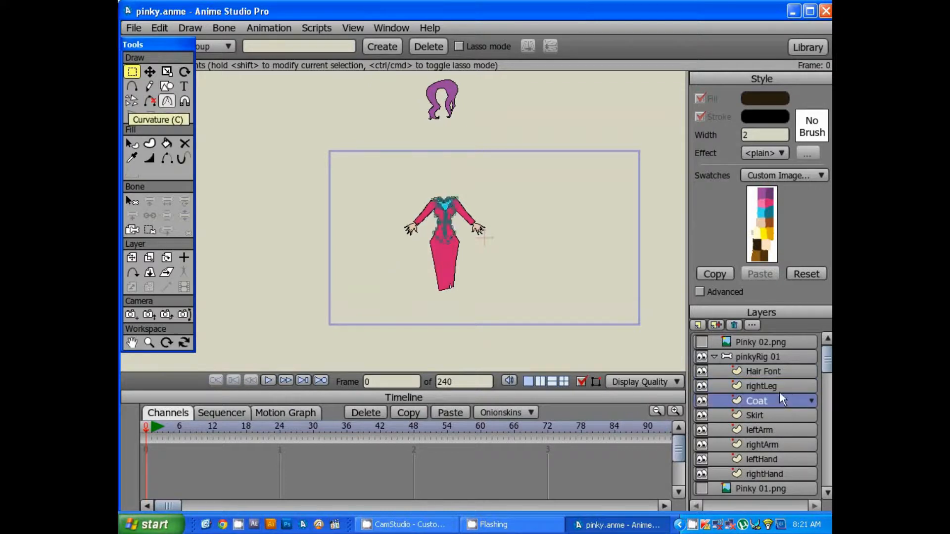
pyautogui.click(778, 389)
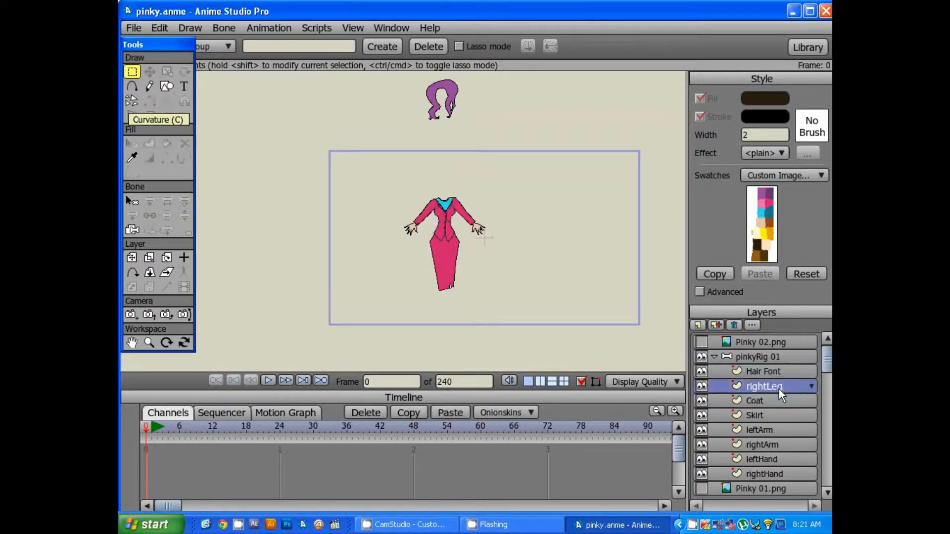
pyautogui.click(735, 326)
pyautogui.click(550, 294)
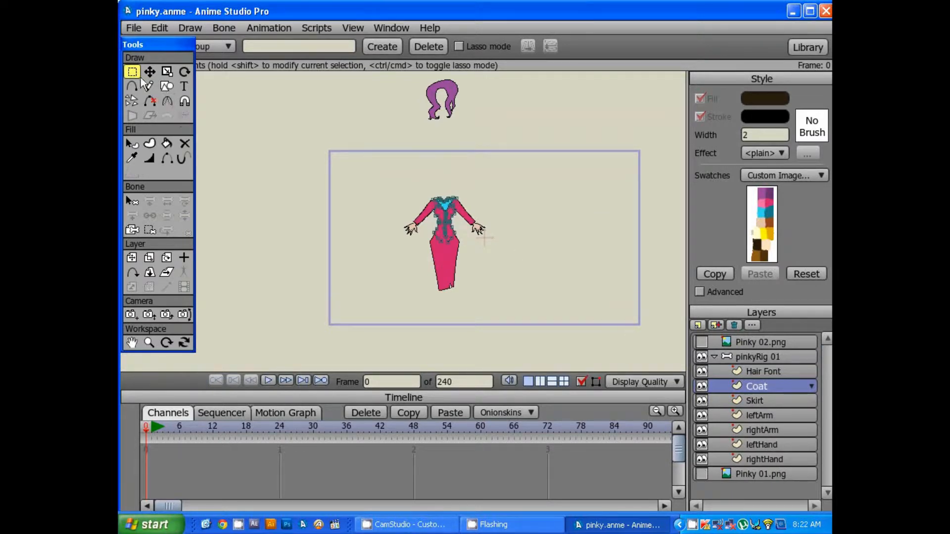
# Move all points of the Coat layer up, clear of the arms and skirt, to about X -0.46, Y 0.91.
pyautogui.moveTo(509, 195); pyautogui.dragTo(392, 290)
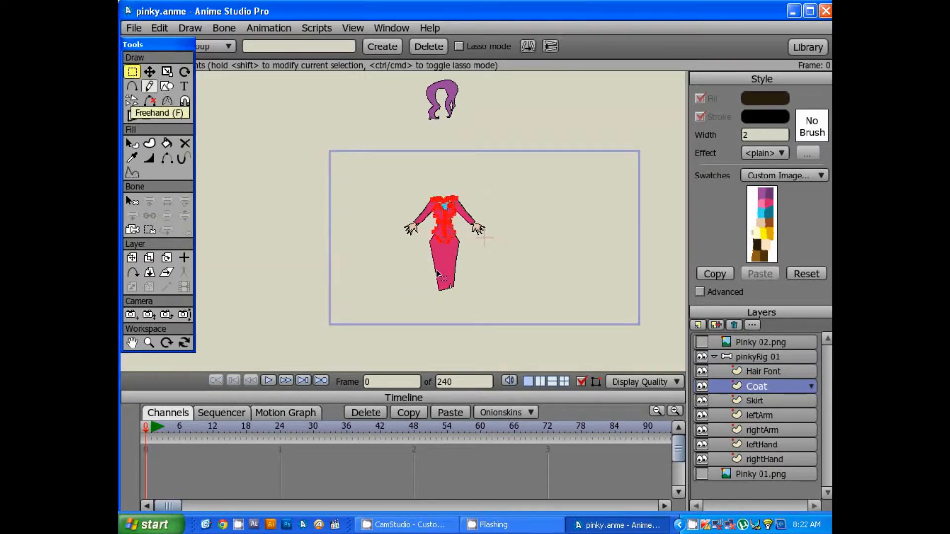
pyautogui.click(151, 72)
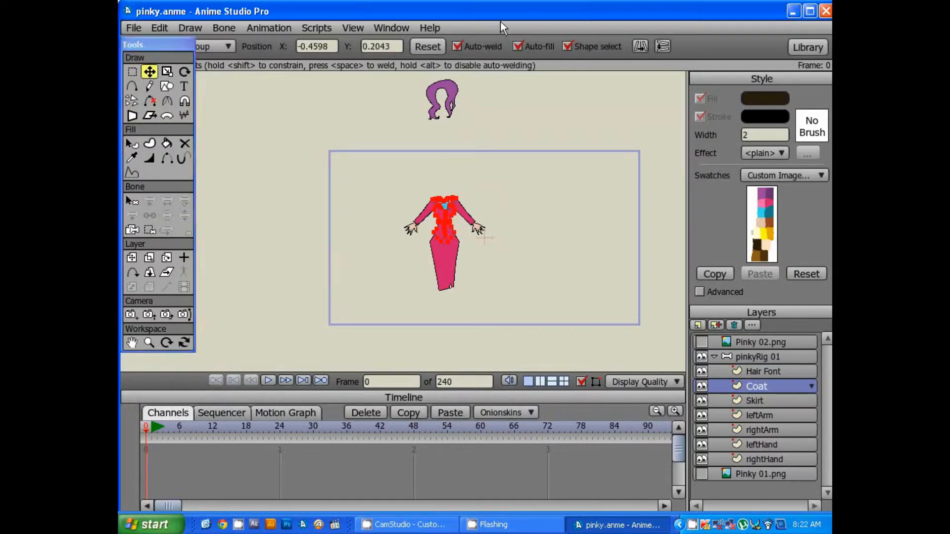
pyautogui.scroll(-2, 462, 209)
pyautogui.scroll(5, 461, 208)
pyautogui.moveTo(527, 205); pyautogui.dragTo(426, 163)
pyautogui.scroll(1, 439, 246)
pyautogui.scroll(-2, 438, 245)
pyautogui.moveTo(442, 251); pyautogui.dragTo(439, 181)
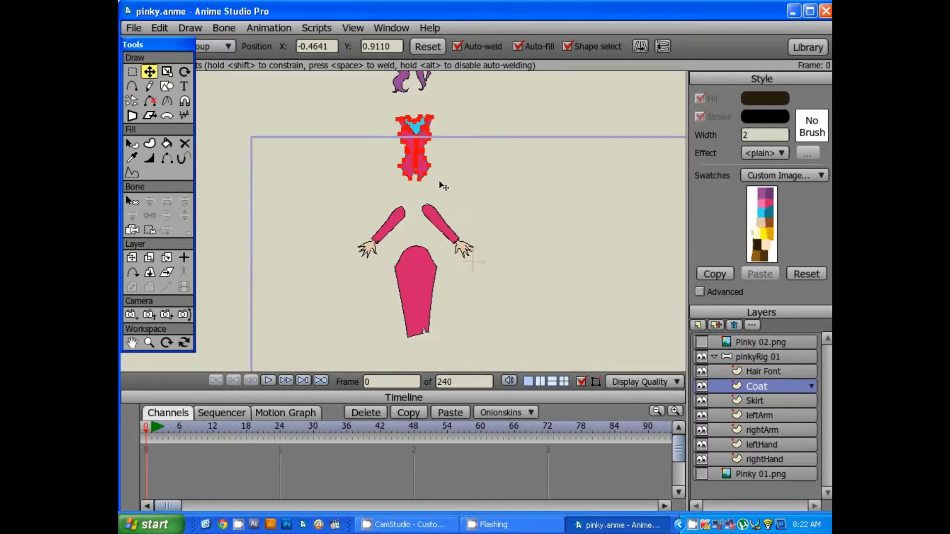
# Move all points of the leftHand layer horizontally away from its arm to about X 1.10, Y 0.10.
pyautogui.click(764, 446)
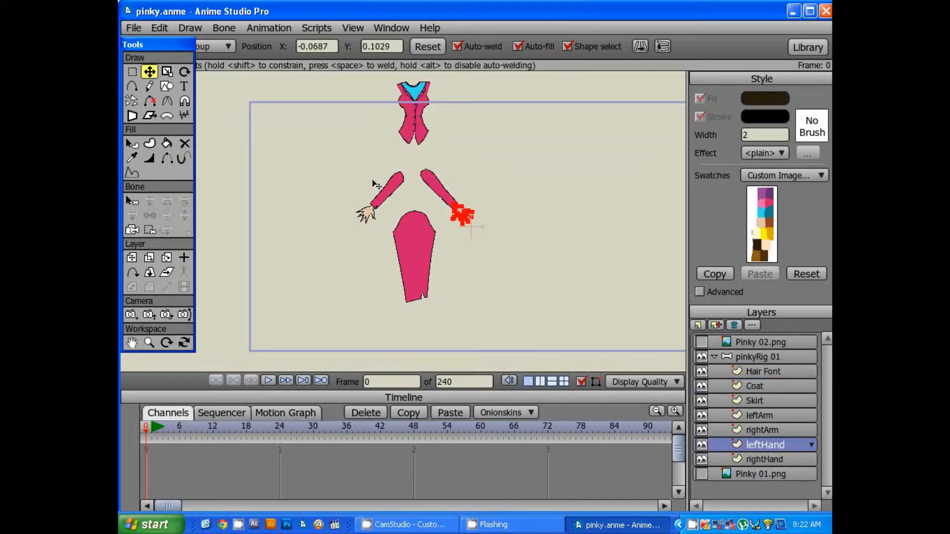
pyautogui.click(126, 69)
pyautogui.moveTo(524, 186); pyautogui.dragTo(406, 259)
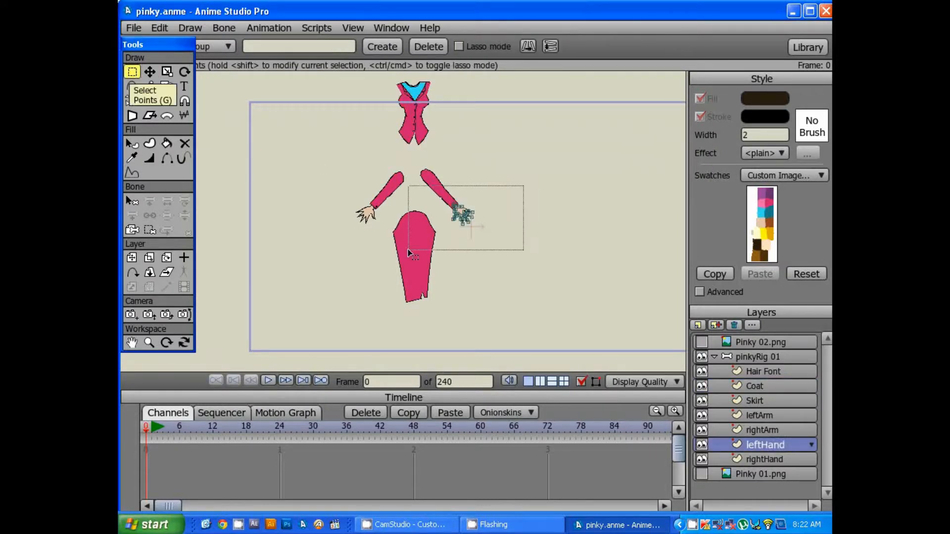
pyautogui.click(149, 71)
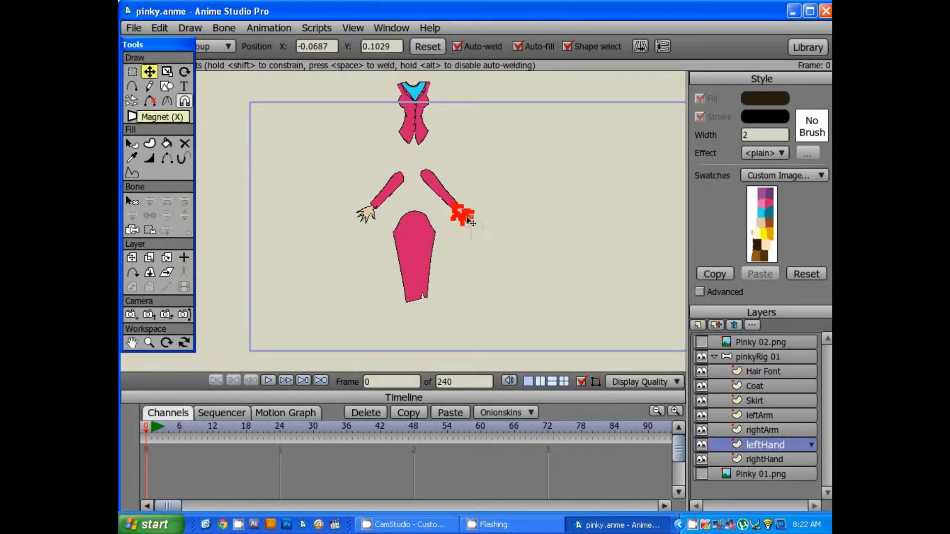
pyautogui.moveTo(463, 218); pyautogui.dragTo(608, 218)
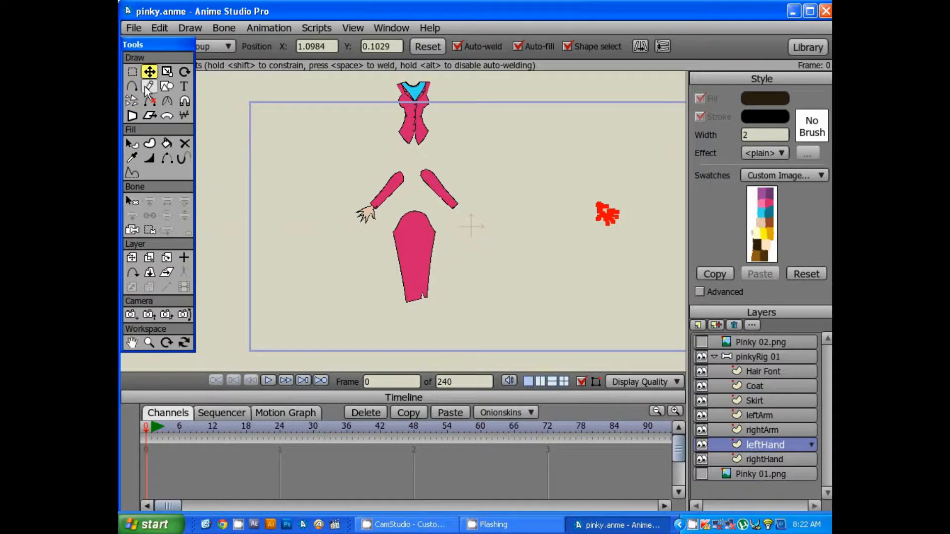
# Move all points of the rightHand layer horizontally outward to the frame's edge, at about X -1.67, Y 0.10.
pyautogui.click(754, 429)
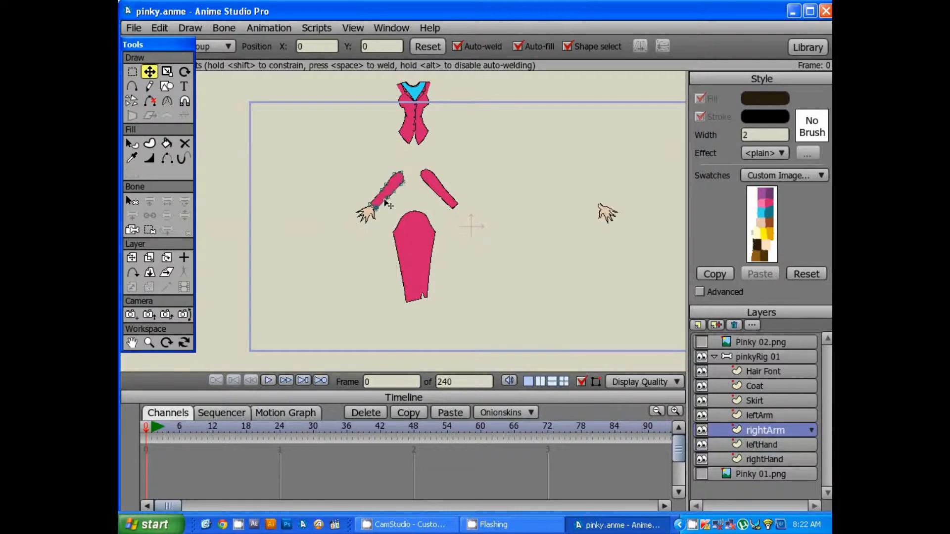
pyautogui.click(132, 73)
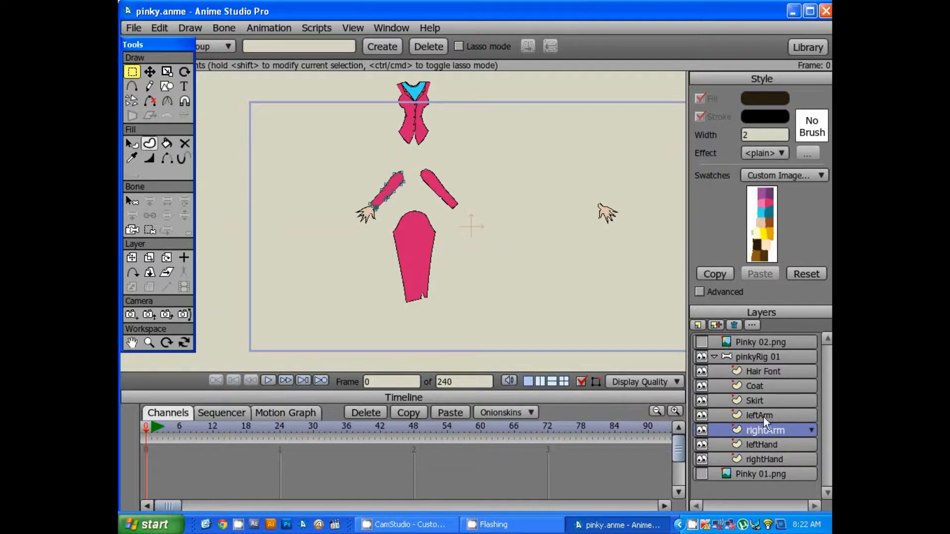
pyautogui.click(767, 460)
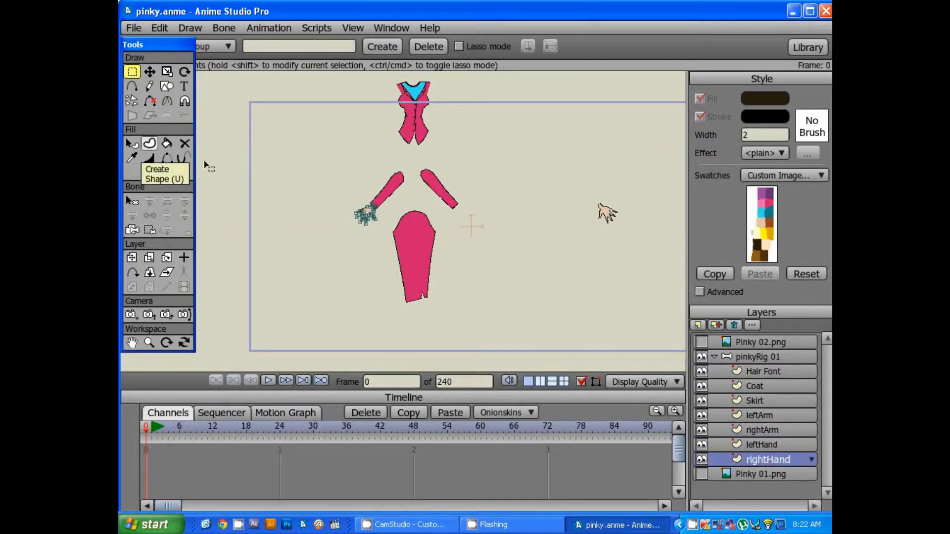
pyautogui.moveTo(386, 202); pyautogui.dragTo(335, 239)
pyautogui.click(150, 72)
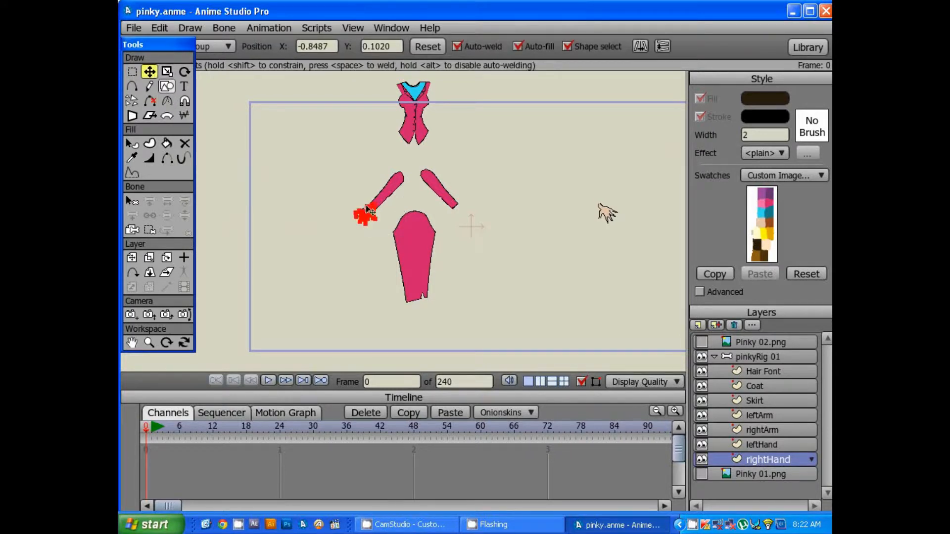
pyautogui.moveTo(366, 217)
pyautogui.mouseDown()
pyautogui.moveTo(249, 214)
pyautogui.moveTo(272, 215)
pyautogui.moveTo(267, 207)
pyautogui.mouseUp()
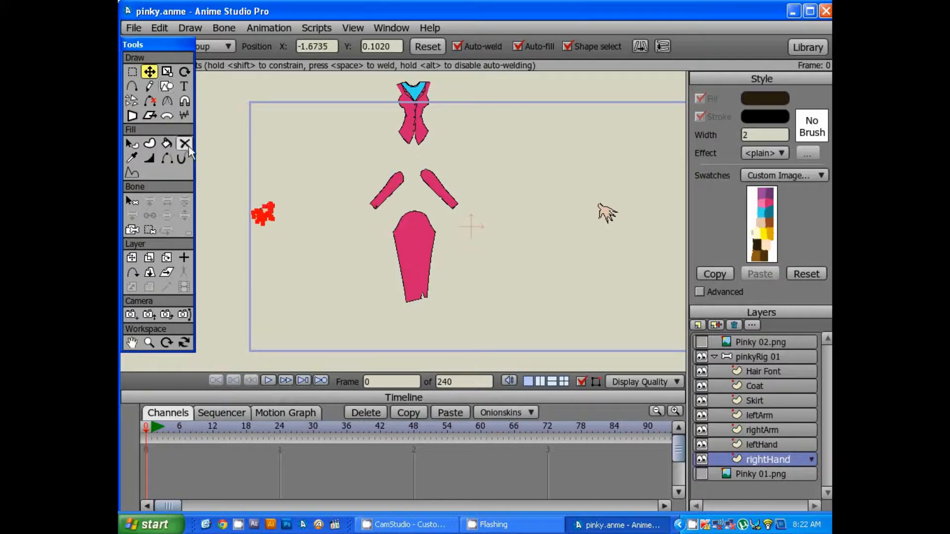
# Move all points of the rightArm layer up and outward, above the detached right hand.
pyautogui.click(132, 71)
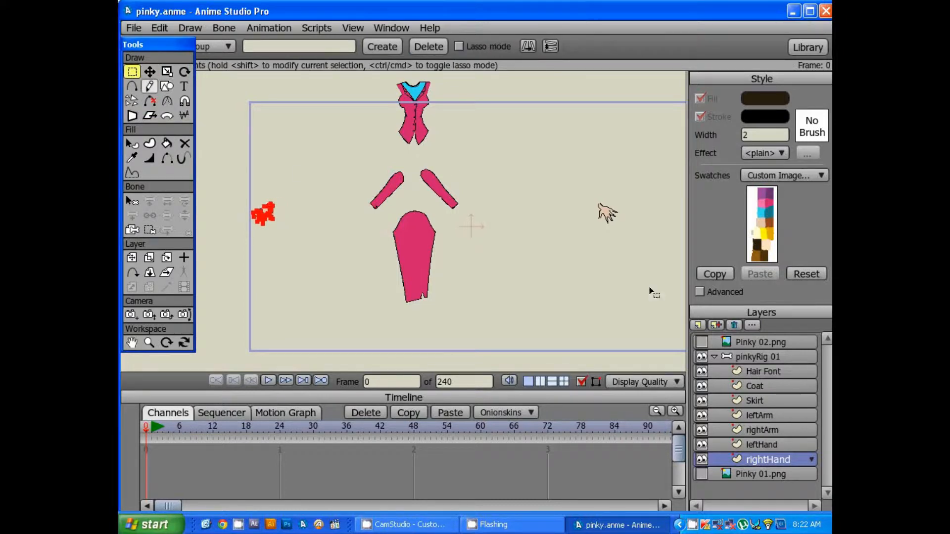
pyautogui.click(776, 446)
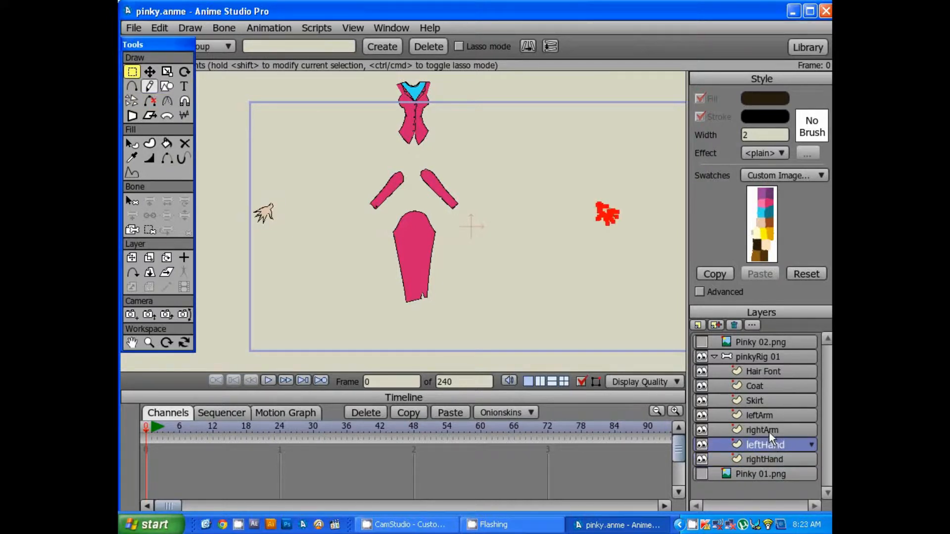
pyautogui.click(769, 431)
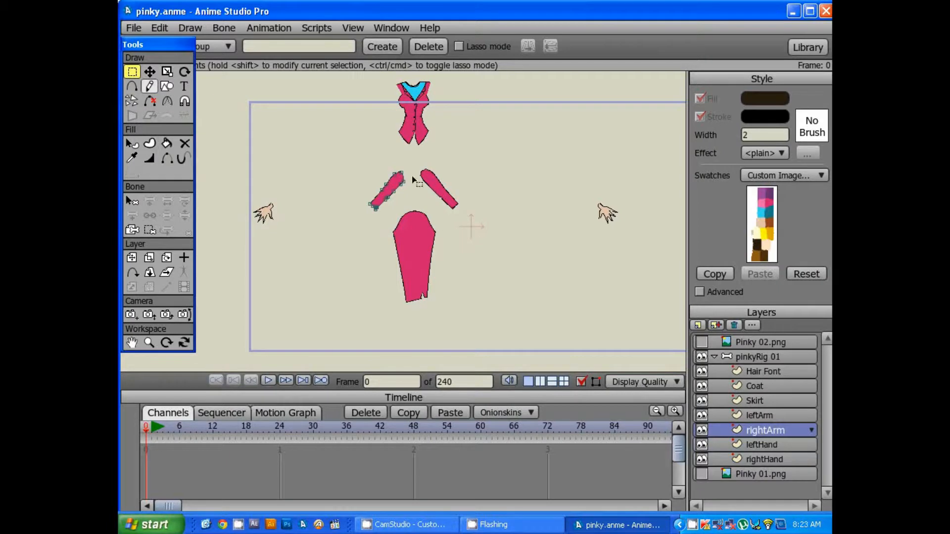
pyautogui.moveTo(409, 158); pyautogui.dragTo(329, 238)
pyautogui.click(149, 72)
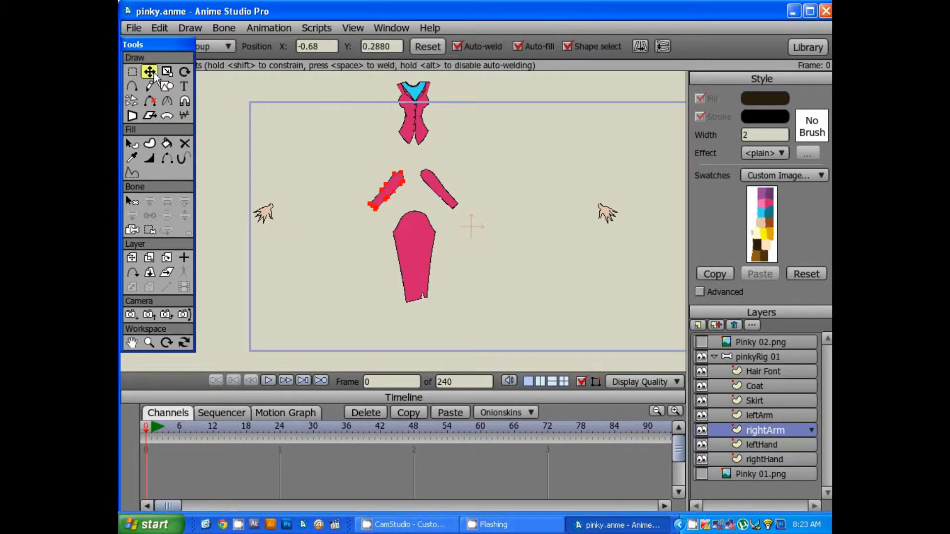
pyautogui.moveTo(392, 192); pyautogui.dragTo(299, 135)
# Move all points of the leftArm layer up and outward to about X 0.50, Y 0.73.
pyautogui.click(138, 72)
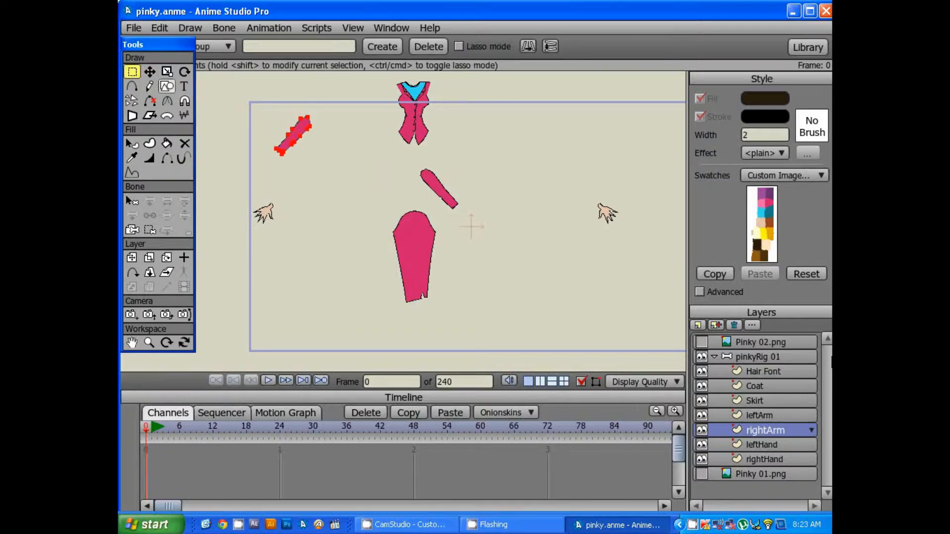
pyautogui.click(760, 416)
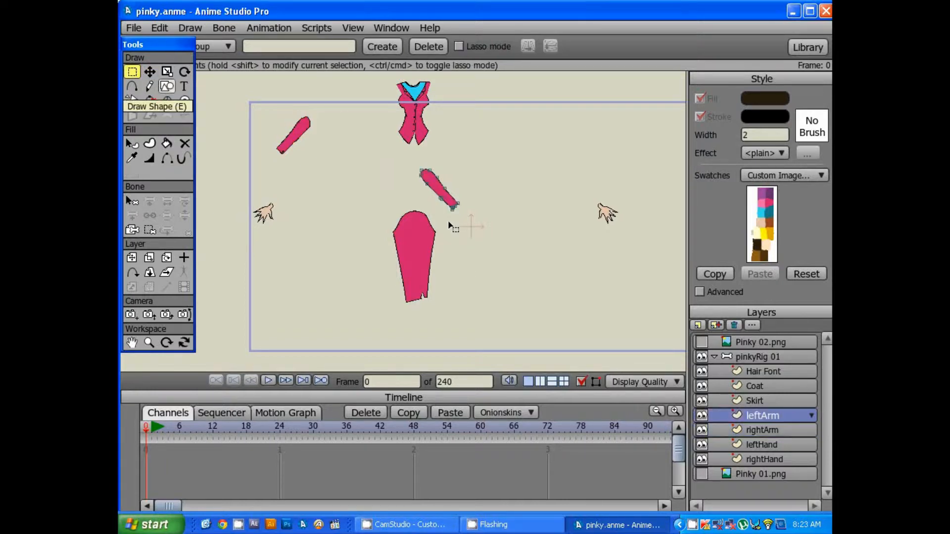
pyautogui.moveTo(476, 162); pyautogui.dragTo(406, 245)
pyautogui.press('t')
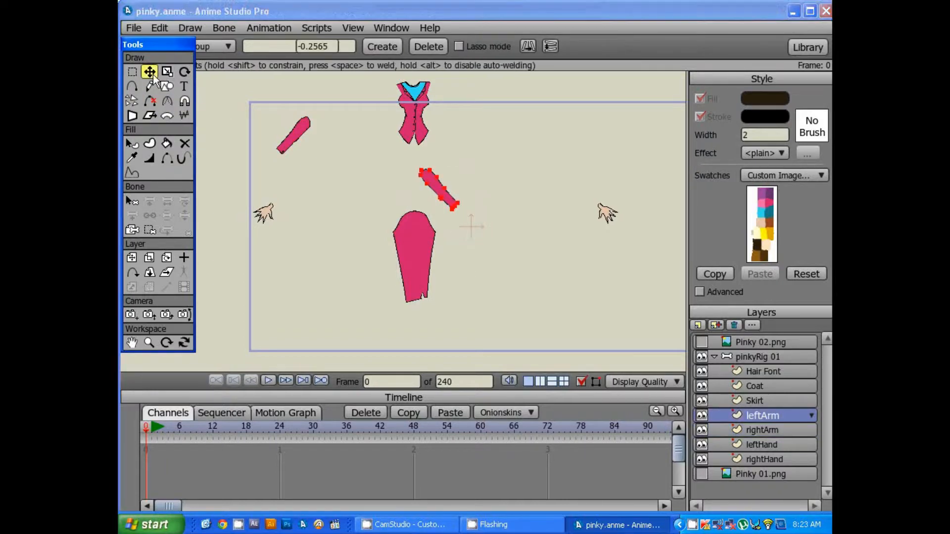
pyautogui.moveTo(435, 185); pyautogui.dragTo(528, 132)
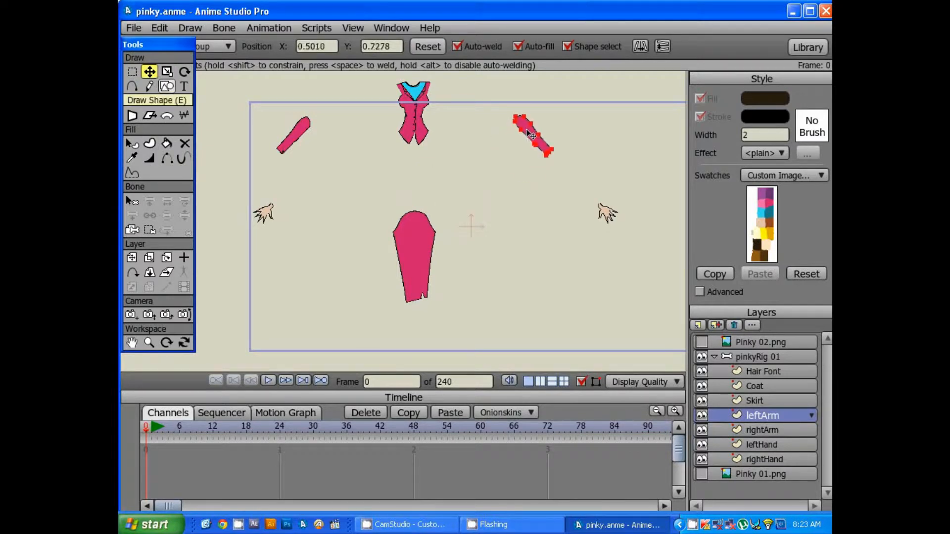
# Move all points of the Skirt layer down near the frame's lower edge, to about X -0.46, Y -0.59, and deselect them.
pyautogui.moveTo(467, 242); pyautogui.dragTo(469, 215)
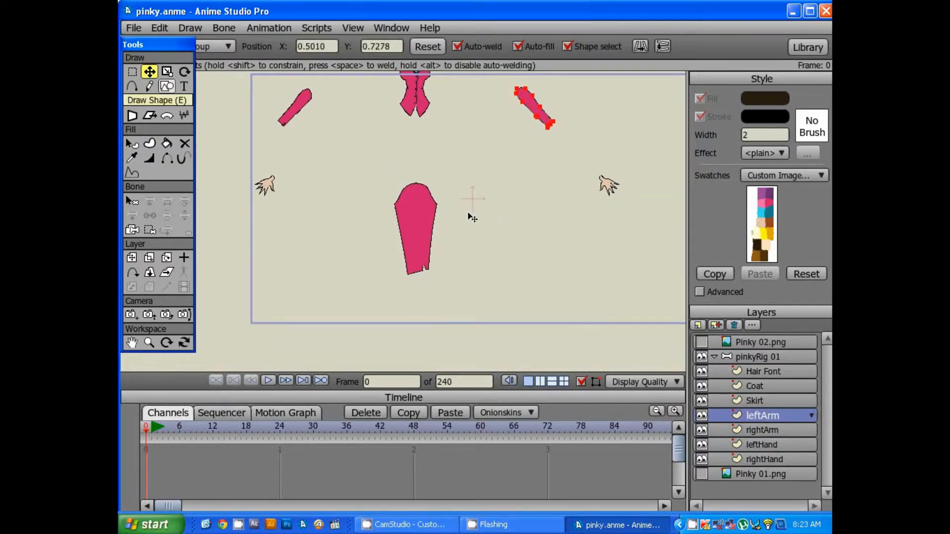
pyautogui.click(133, 72)
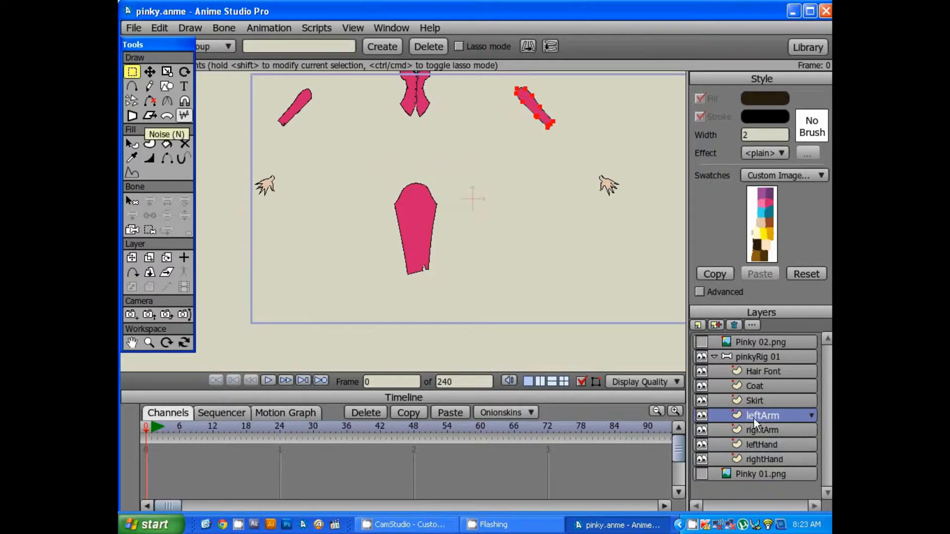
pyautogui.click(756, 400)
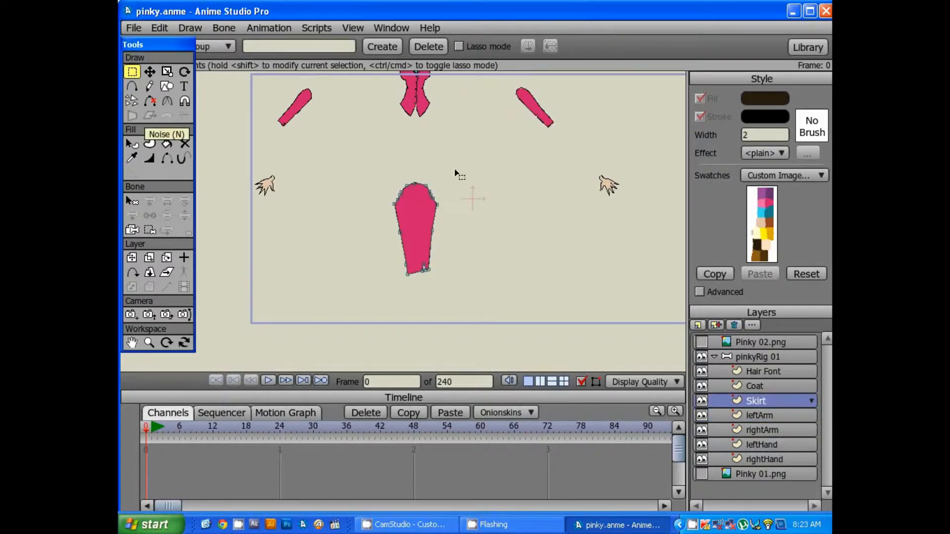
pyautogui.moveTo(454, 171); pyautogui.dragTo(368, 307)
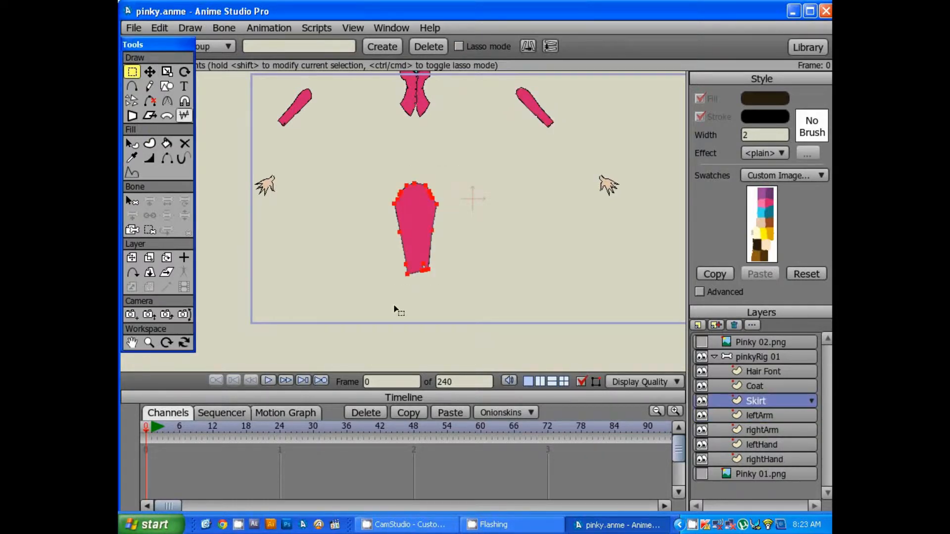
pyautogui.click(149, 71)
pyautogui.moveTo(409, 208); pyautogui.dragTo(402, 251)
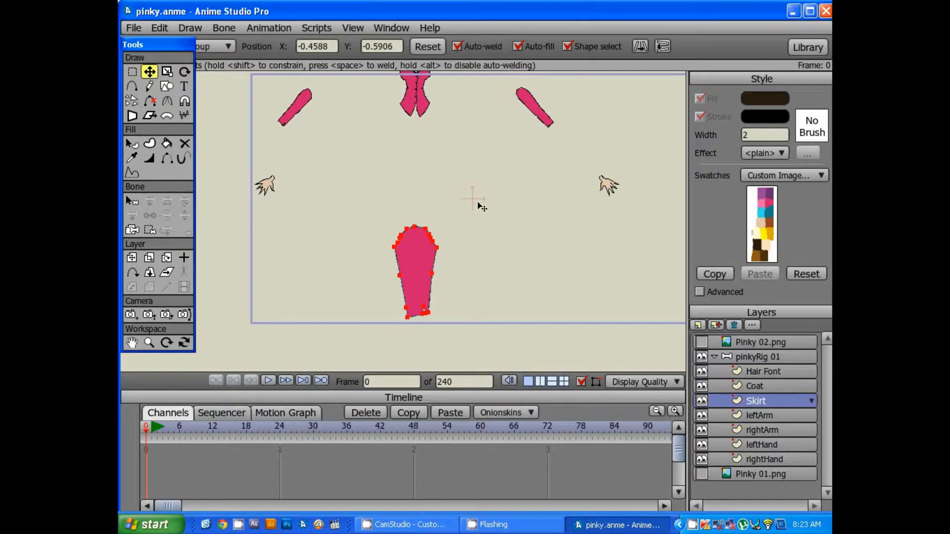
pyautogui.moveTo(499, 233); pyautogui.dragTo(509, 211)
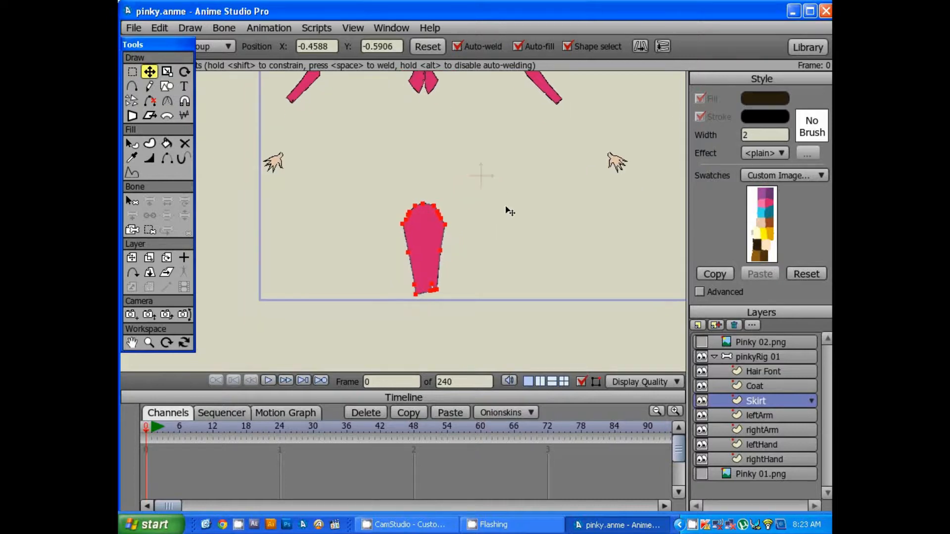
pyautogui.scroll(-4, 509, 211)
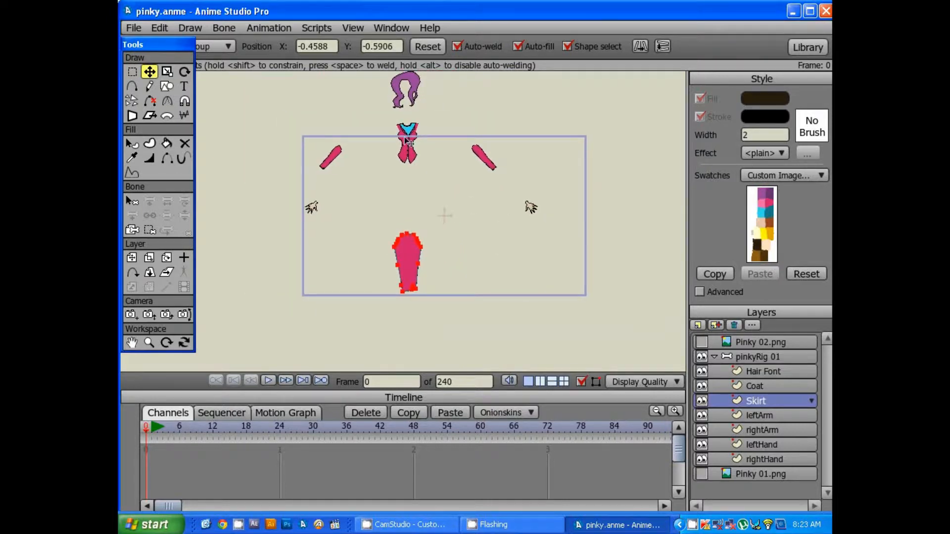
pyautogui.press('g')
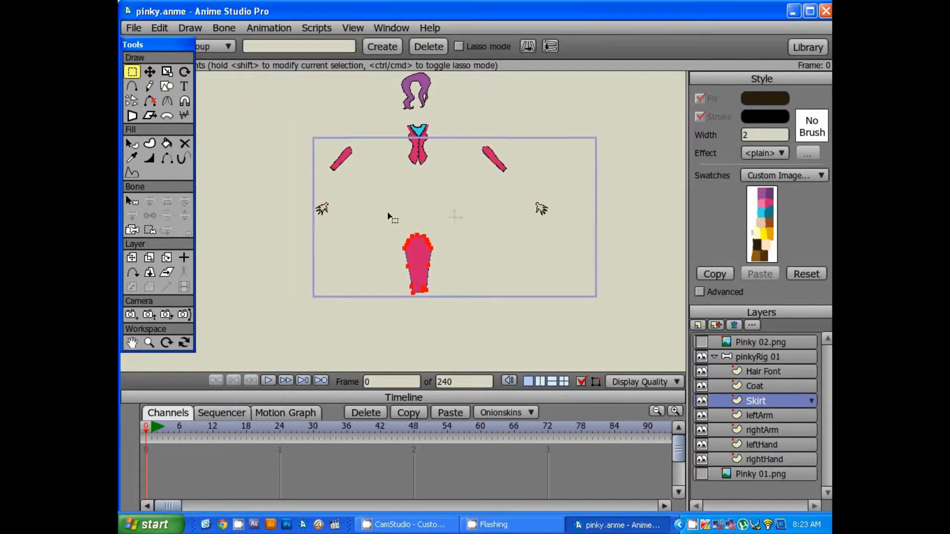
pyautogui.click(500, 257)
# Examine the separated body parts, from the skirt and hands up to the coat and its collar in close-up.
pyautogui.moveTo(550, 245); pyautogui.dragTo(509, 245)
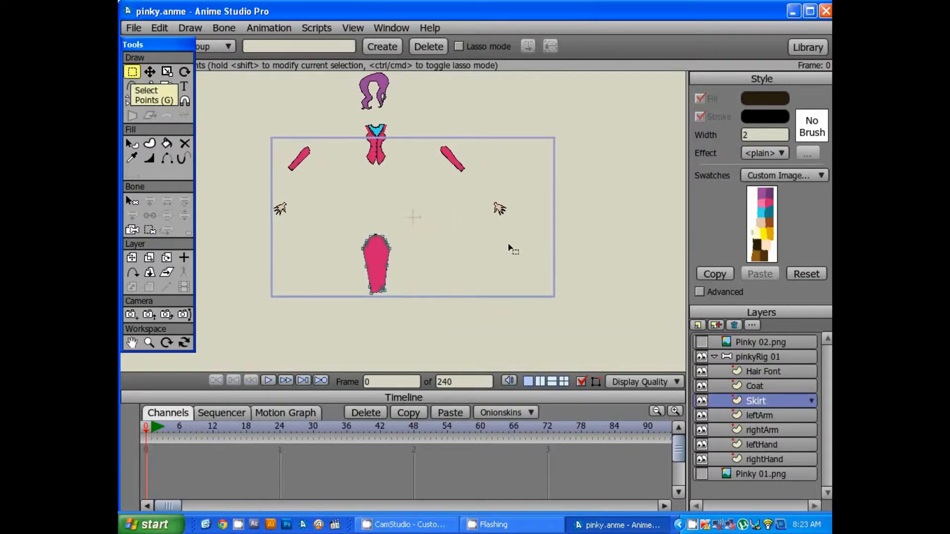
pyautogui.scroll(3, 516, 215)
pyautogui.moveTo(436, 259); pyautogui.dragTo(475, 208)
pyautogui.scroll(-1, 422, 138)
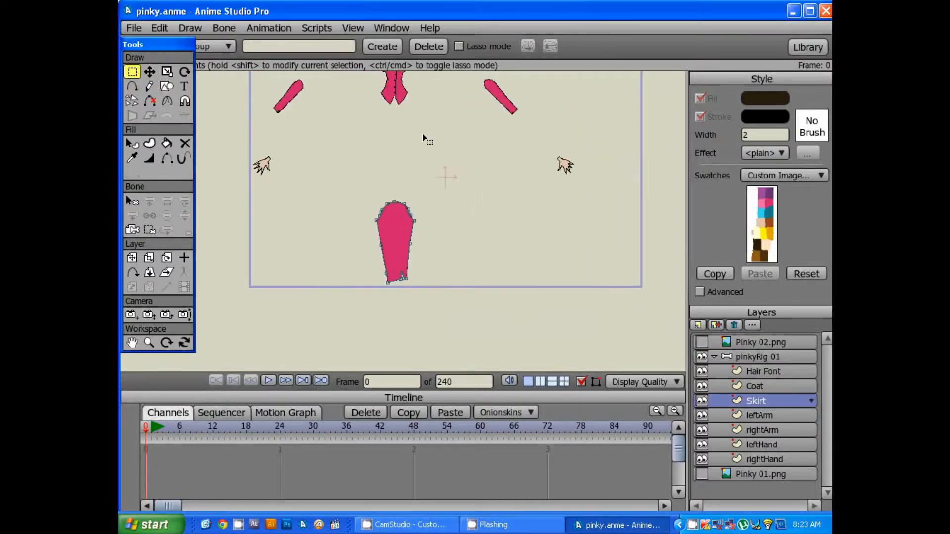
pyautogui.moveTo(423, 138); pyautogui.dragTo(418, 233)
pyautogui.scroll(2, 415, 226)
pyautogui.moveTo(411, 188); pyautogui.dragTo(413, 201)
pyautogui.moveTo(423, 268); pyautogui.dragTo(438, 230)
pyautogui.scroll(-1, 445, 242)
pyautogui.scroll(-2, 437, 223)
pyautogui.scroll(3, 438, 225)
pyautogui.moveTo(446, 188); pyautogui.dragTo(441, 228)
pyautogui.scroll(3, 440, 265)
pyautogui.scroll(1, 441, 227)
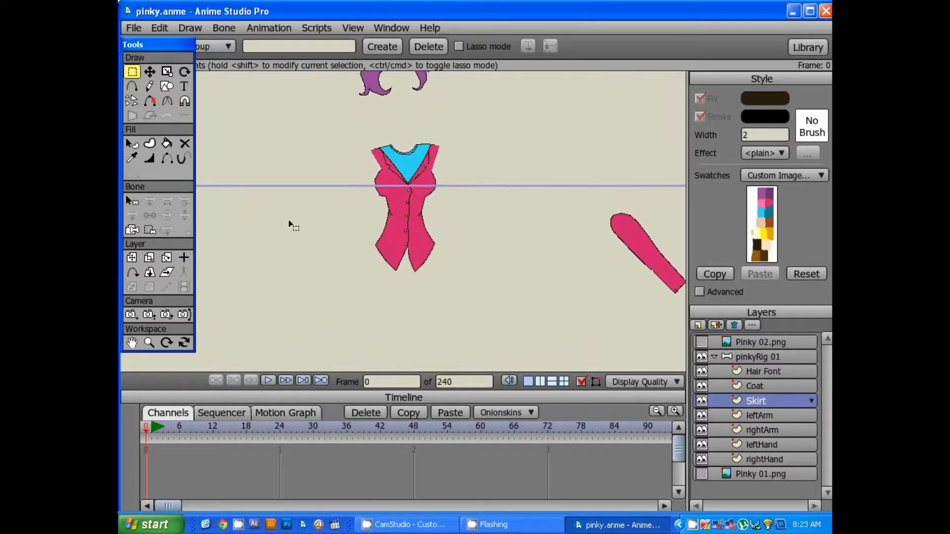
# Add a first bone to the pinkyRig 01 layer, running downward from the lowest coat button to below the hem.
pyautogui.click(753, 357)
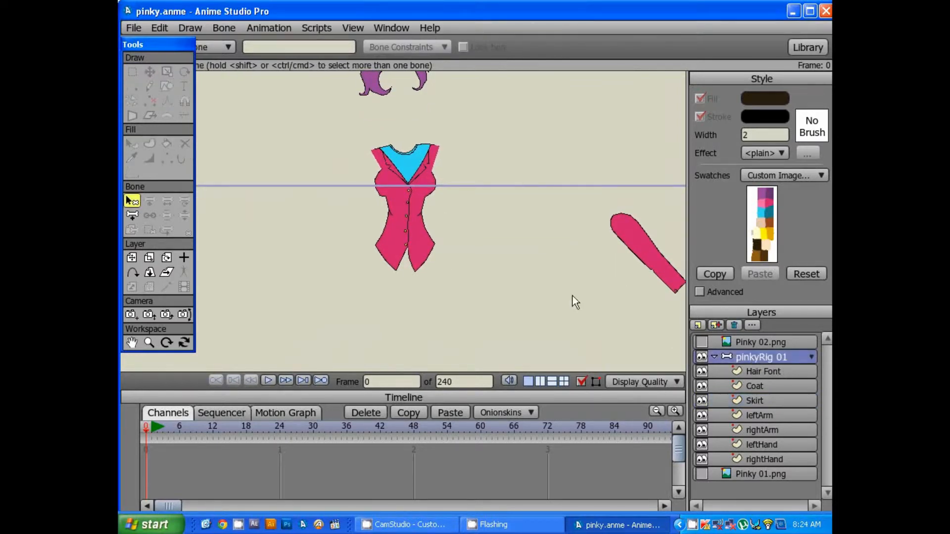
pyautogui.click(132, 215)
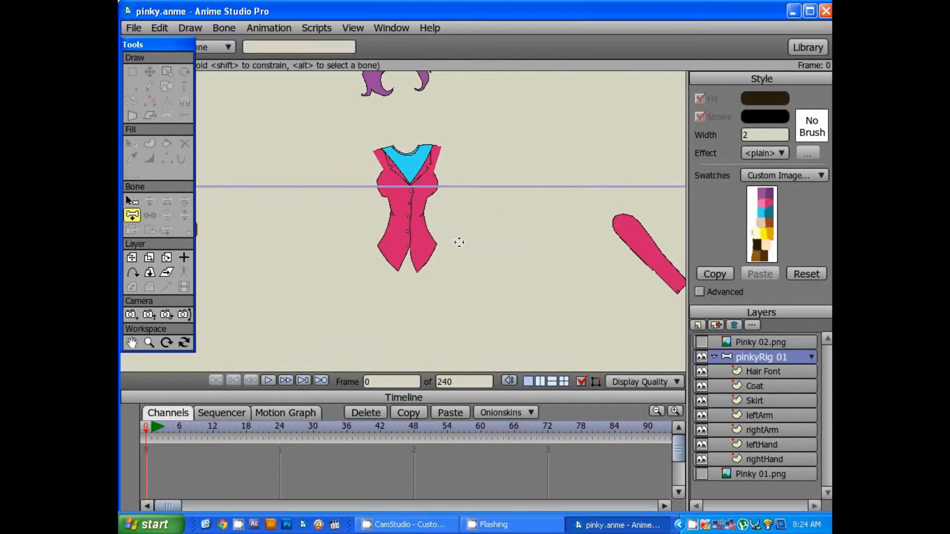
pyautogui.moveTo(459, 243); pyautogui.dragTo(410, 230)
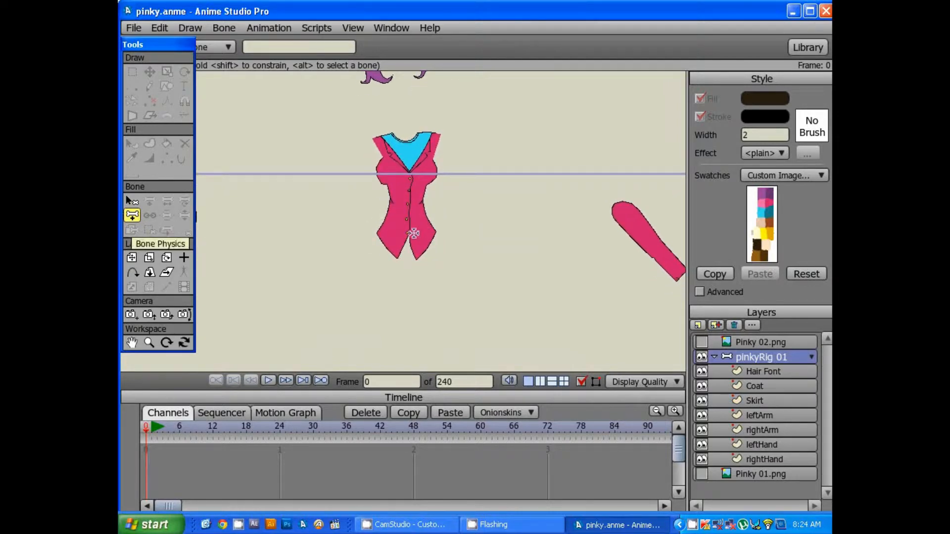
pyautogui.moveTo(407, 233); pyautogui.dragTo(407, 277)
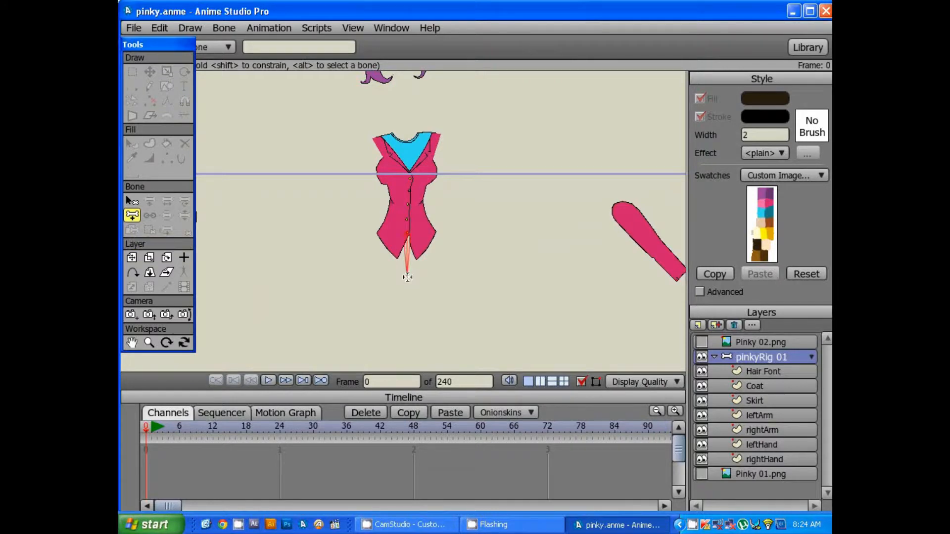
pyautogui.moveTo(407, 277)
pyautogui.mouseDown()
pyautogui.moveTo(437, 271)
pyautogui.moveTo(406, 278)
pyautogui.moveTo(406, 270)
pyautogui.moveTo(407, 284)
pyautogui.moveTo(365, 225)
pyautogui.moveTo(411, 262)
pyautogui.moveTo(414, 189)
pyautogui.moveTo(404, 281)
pyautogui.mouseUp()
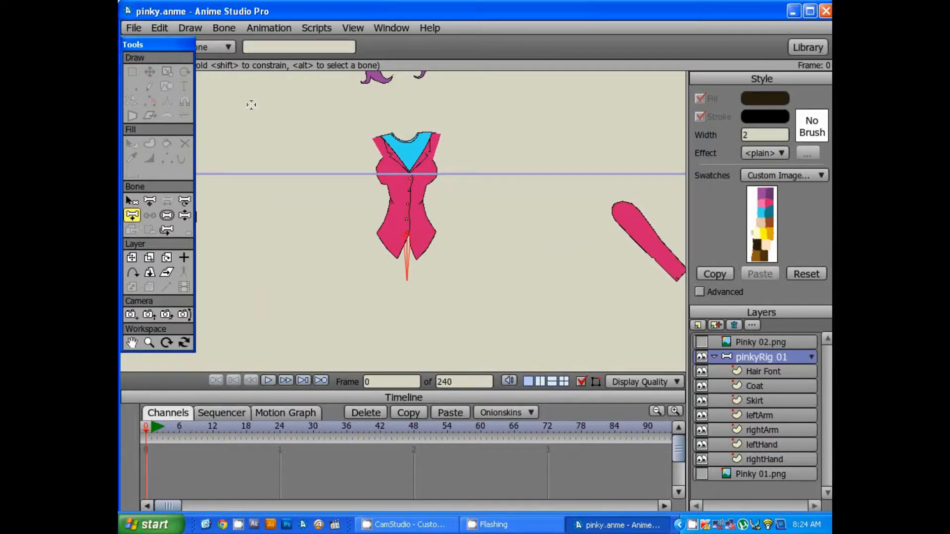
# Name the new bone below the coat masterControlRig.
pyautogui.moveTo(177, 47); pyautogui.dragTo(179, 74)
pyautogui.click(283, 47)
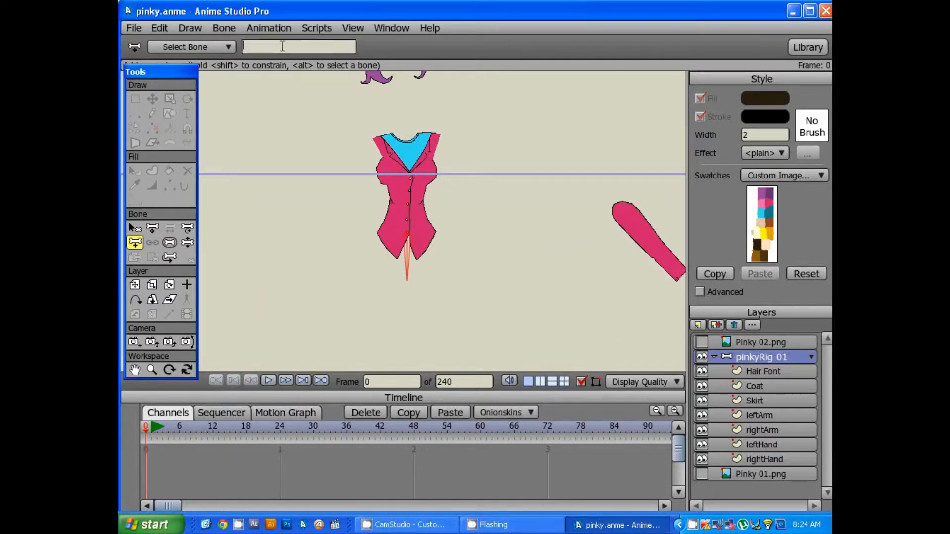
pyautogui.write('MasterControl')
pyautogui.press('BackSpace')
pyautogui.write('m')
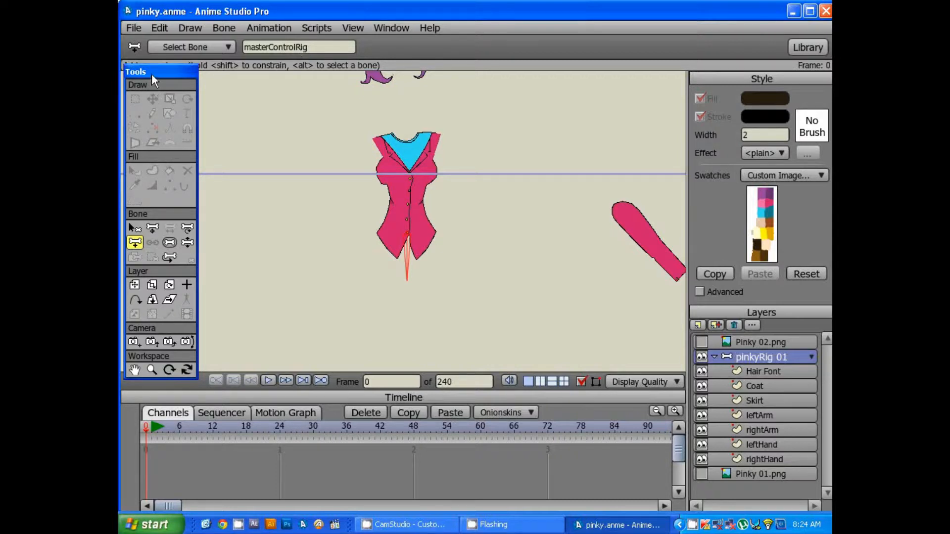
pyautogui.moveTo(150, 73); pyautogui.dragTo(149, 70)
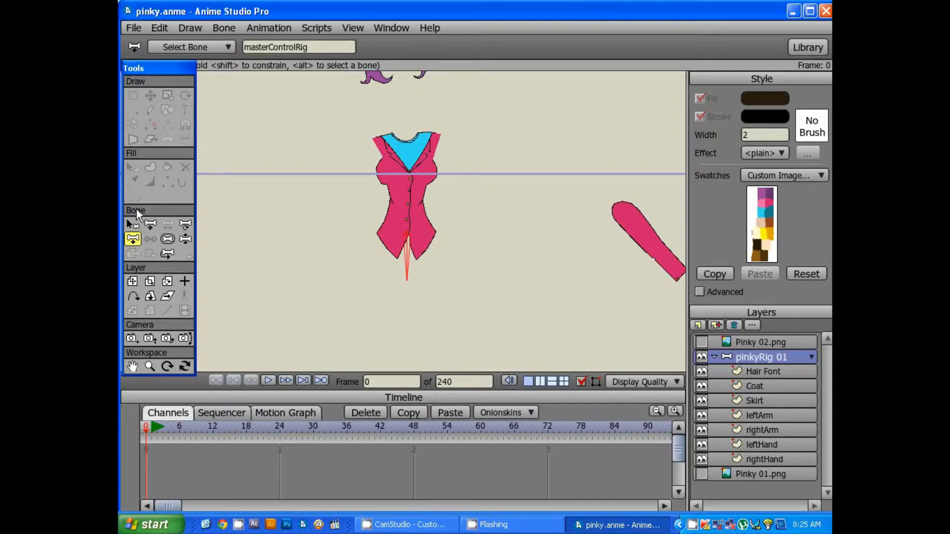
pyautogui.click(137, 225)
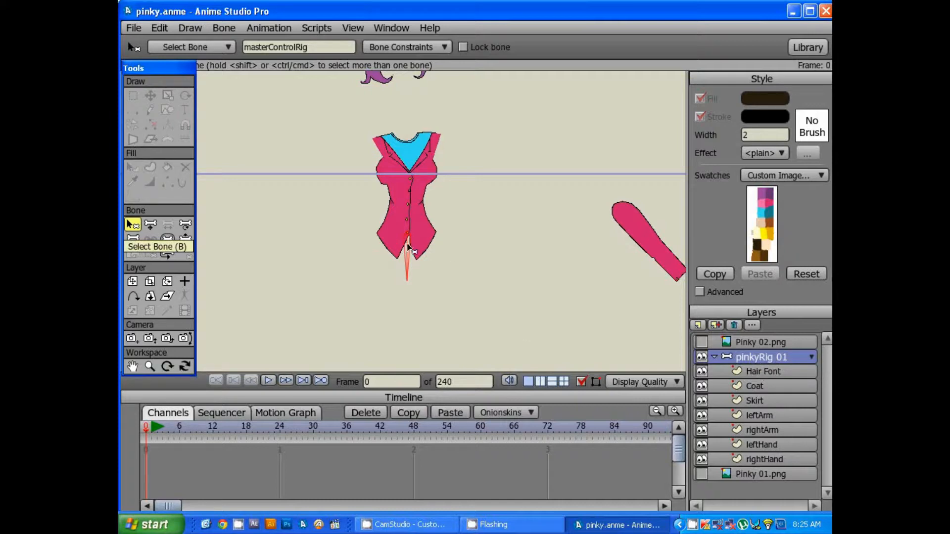
pyautogui.click(149, 229)
pyautogui.click(136, 228)
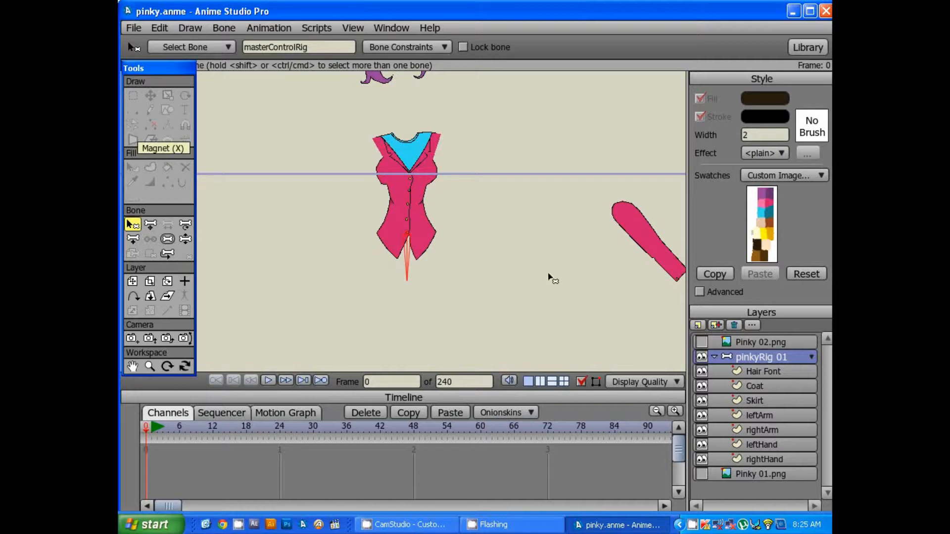
# Add a chain of four bones up the coat's button line, from the masterControlRig bone's base to above the collar.
pyautogui.moveTo(424, 235); pyautogui.dragTo(432, 259)
pyautogui.scroll(1, 449, 232)
pyautogui.click(134, 240)
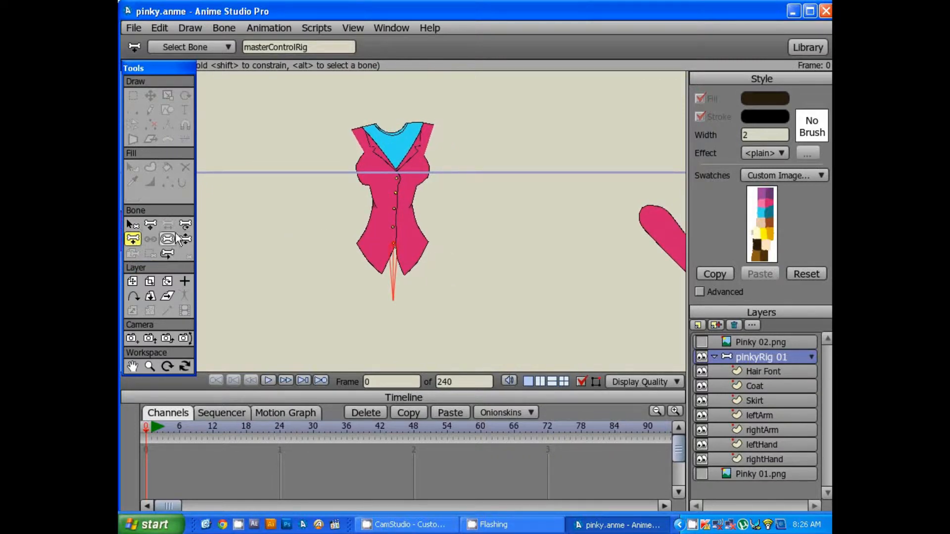
pyautogui.moveTo(468, 243); pyautogui.dragTo(453, 250)
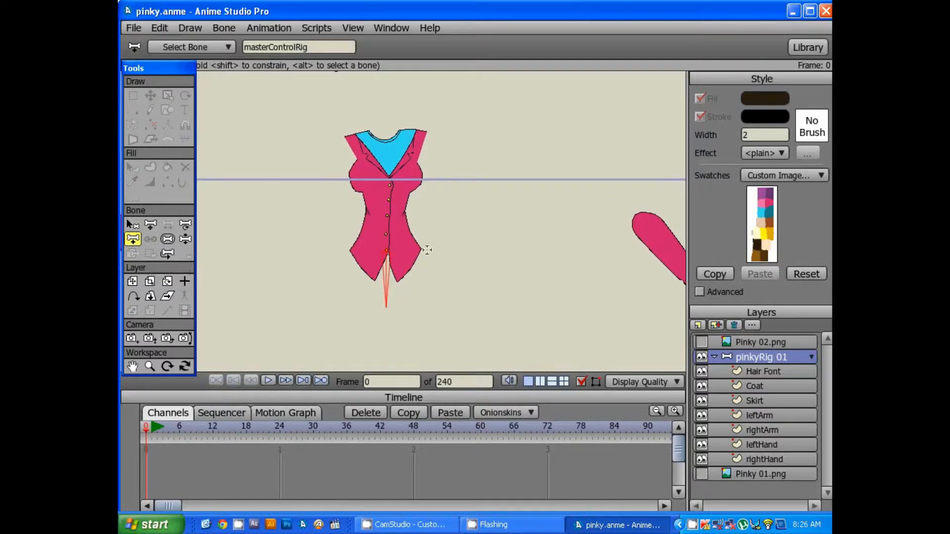
pyautogui.moveTo(440, 255); pyautogui.dragTo(466, 263)
pyautogui.scroll(-1, 450, 263)
pyautogui.scroll(1, 442, 258)
pyautogui.scroll(1, 443, 258)
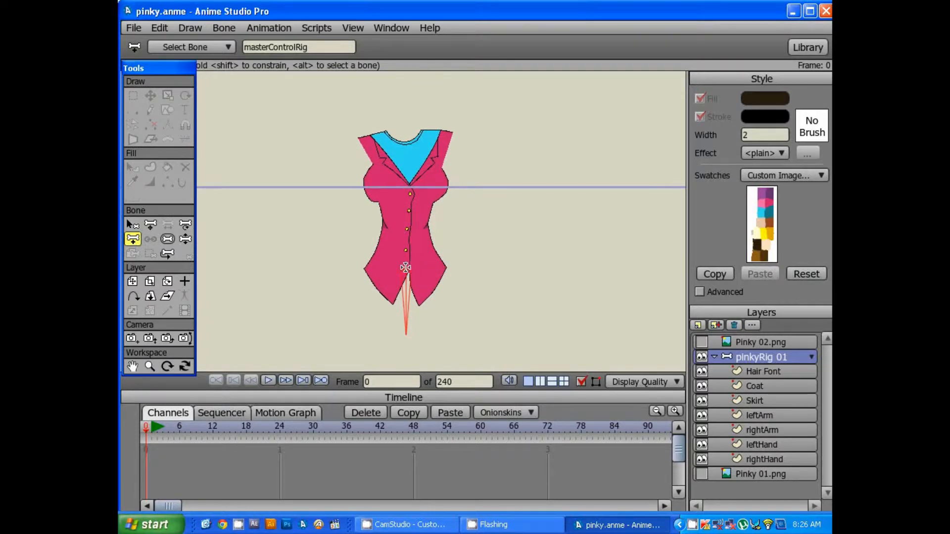
pyautogui.moveTo(406, 268); pyautogui.dragTo(405, 225)
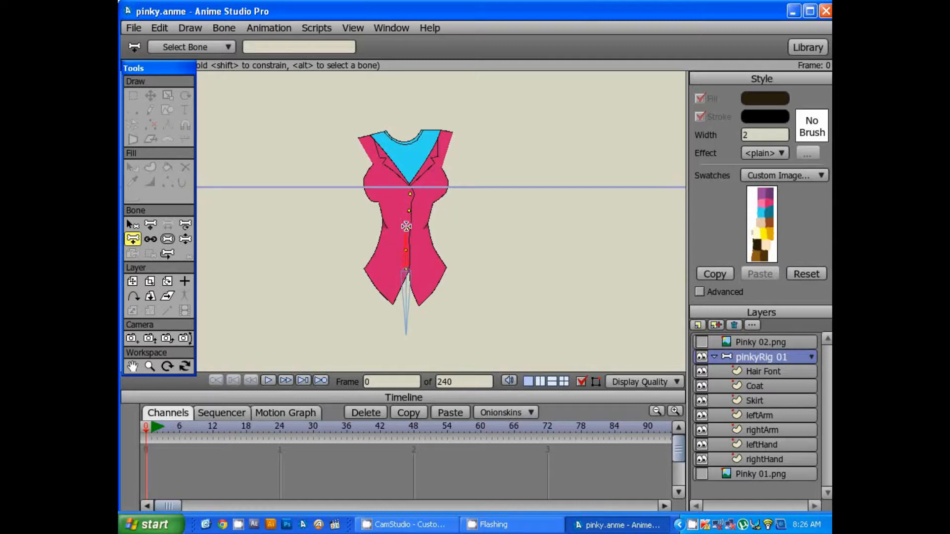
pyautogui.moveTo(405, 226); pyautogui.dragTo(405, 161)
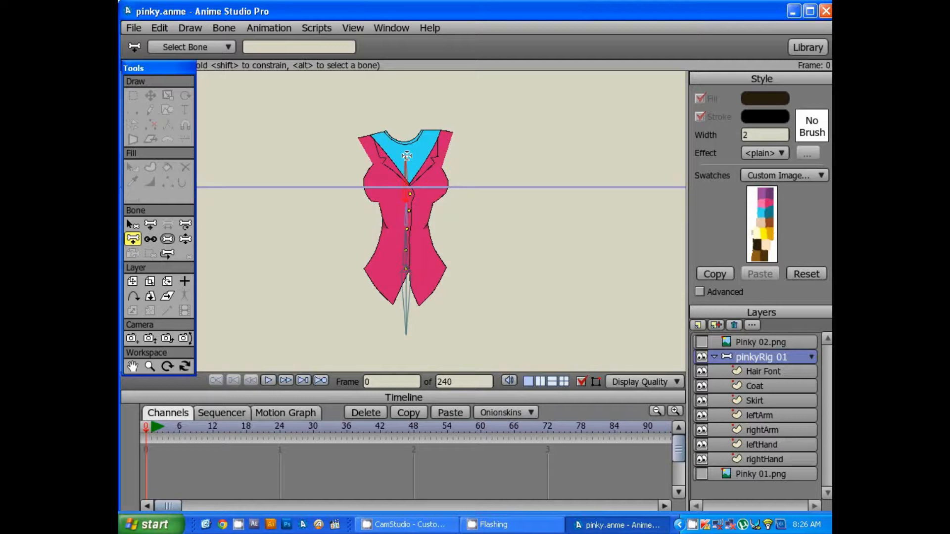
pyautogui.moveTo(406, 156); pyautogui.dragTo(407, 124)
pyautogui.press('z')
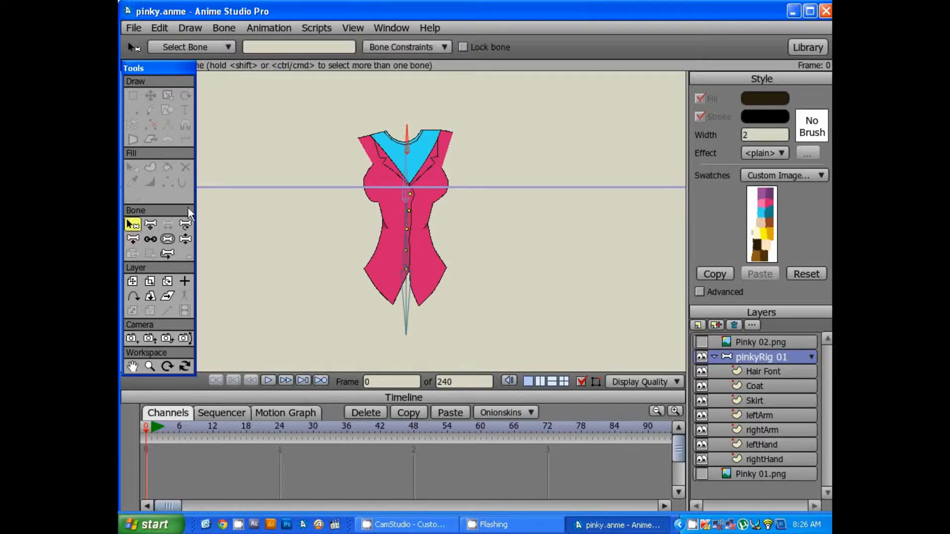
# Line up the neck bone at X 0.1380, Y 0 and the chest bone at about X 0.074, Y 0.
pyautogui.click(152, 225)
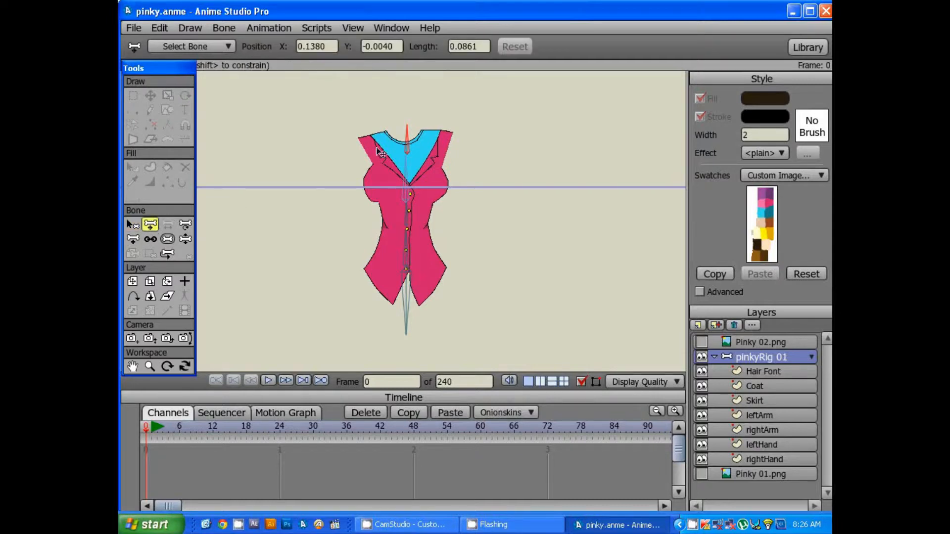
pyautogui.moveTo(407, 146); pyautogui.dragTo(430, 173)
pyautogui.scroll(5, 433, 177)
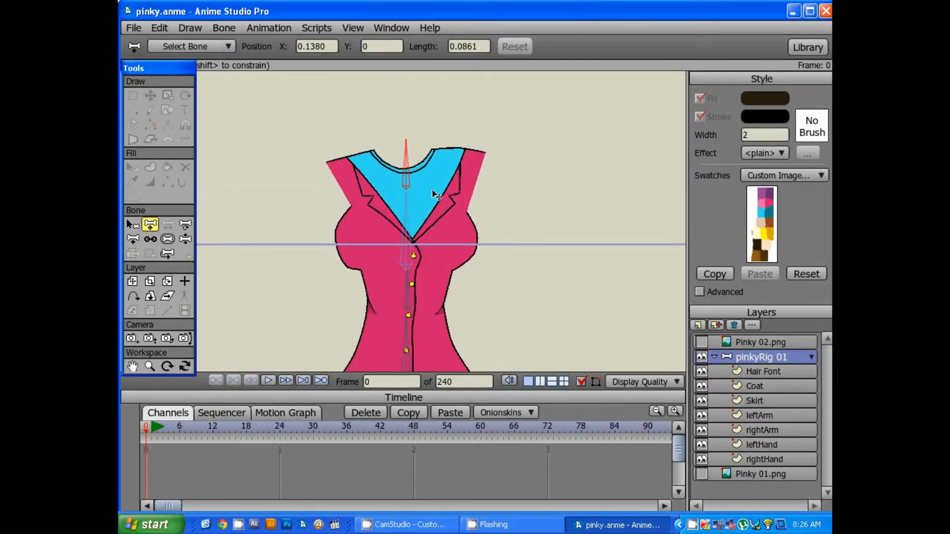
pyautogui.moveTo(413, 196); pyautogui.dragTo(415, 189)
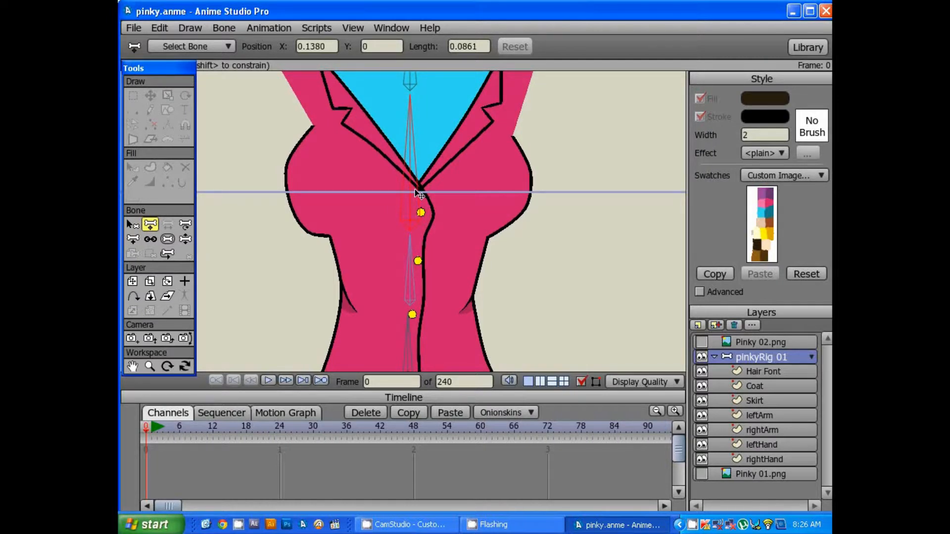
pyautogui.click(415, 190)
pyautogui.scroll(-2, 418, 207)
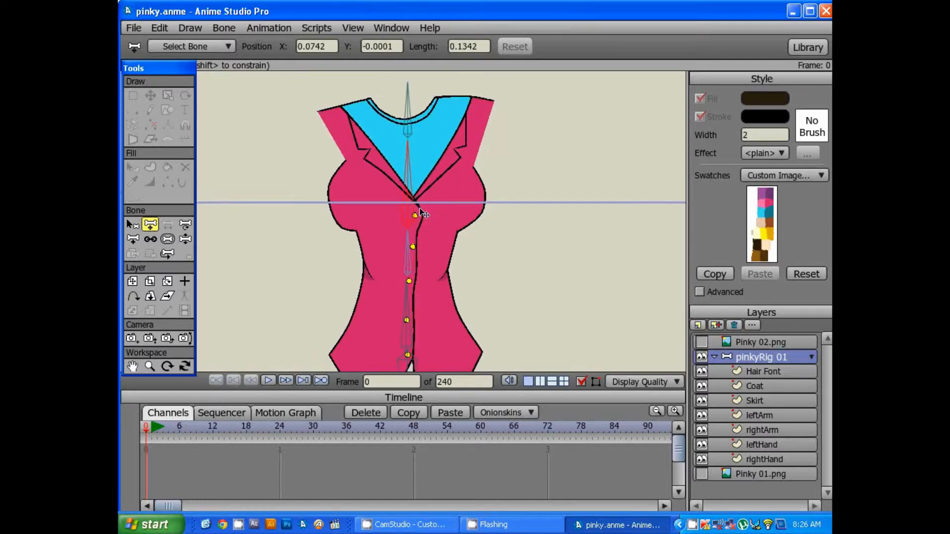
# Move the waist bone below the chest bone into line with the chain, at about X 0.116, Y 0.
pyautogui.moveTo(424, 216); pyautogui.dragTo(424, 186)
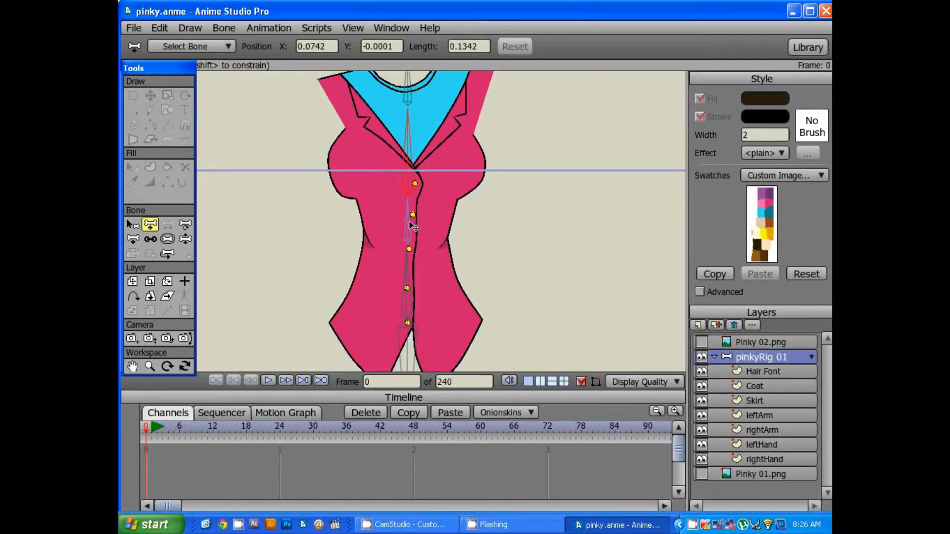
pyautogui.scroll(4, 409, 222)
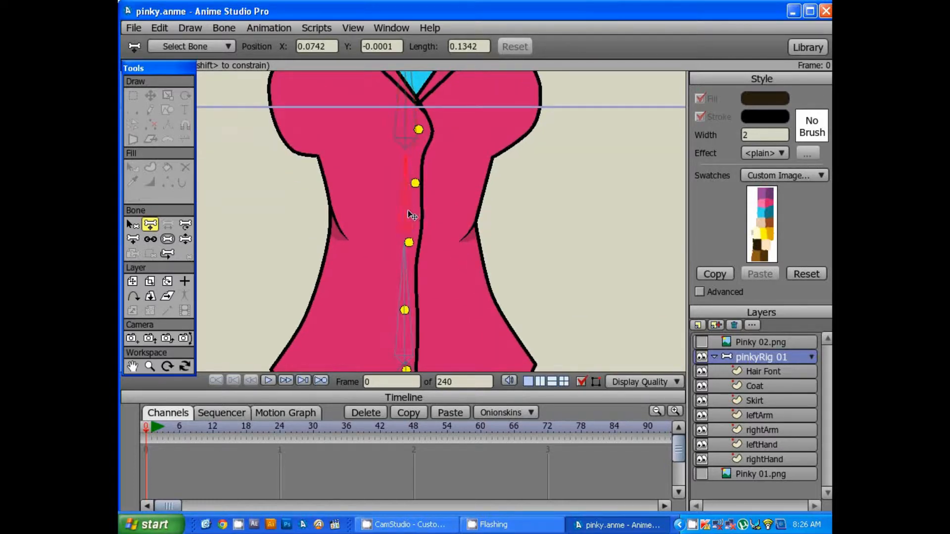
pyautogui.moveTo(409, 217); pyautogui.dragTo(420, 240)
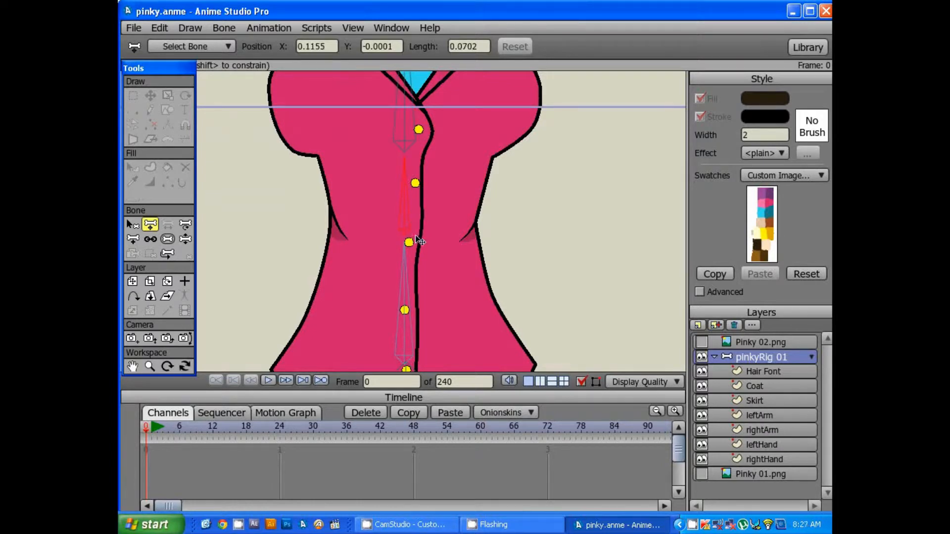
pyautogui.scroll(-4, 420, 241)
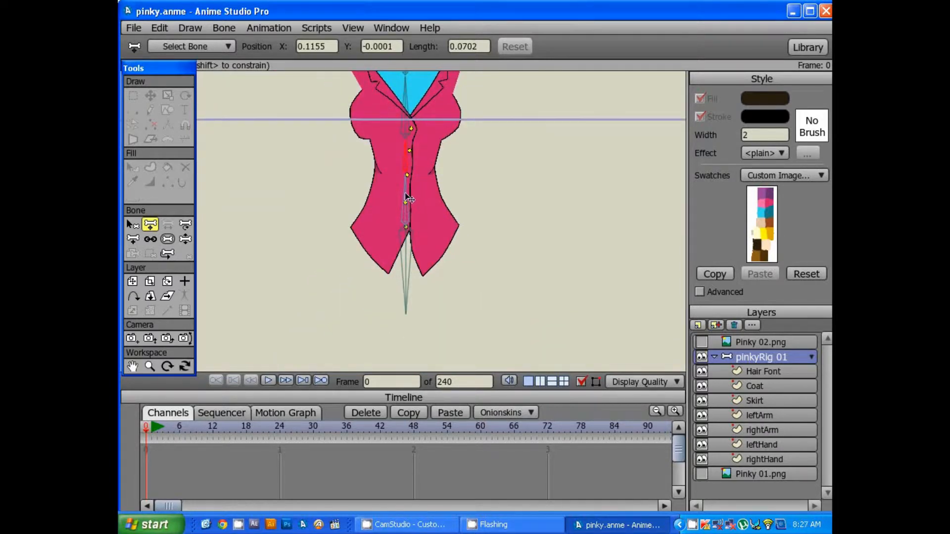
# Try to line up the lowest spine bone above the masterControlRig bone, at about X -0.005, Y 0.
pyautogui.moveTo(406, 193); pyautogui.dragTo(403, 184)
pyautogui.hotkey('ctrl', 'z')
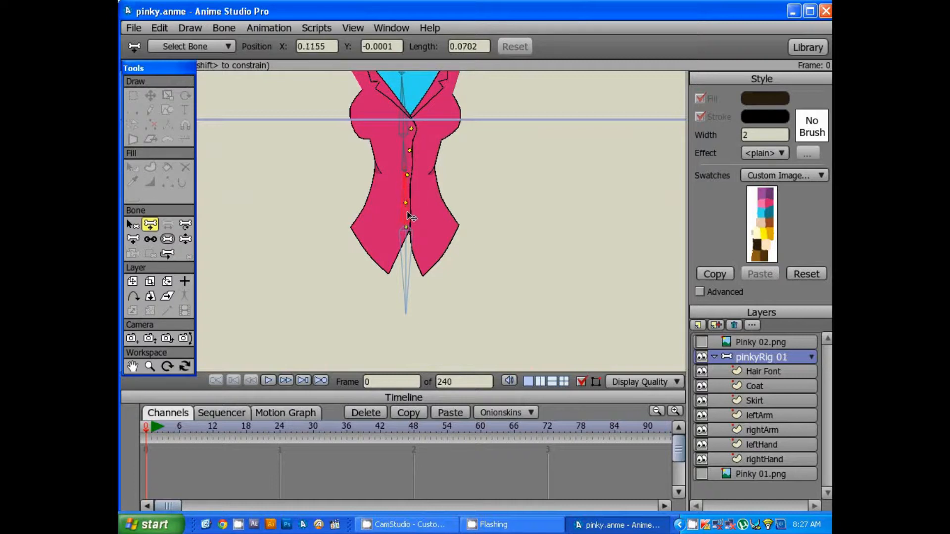
pyautogui.click(408, 222)
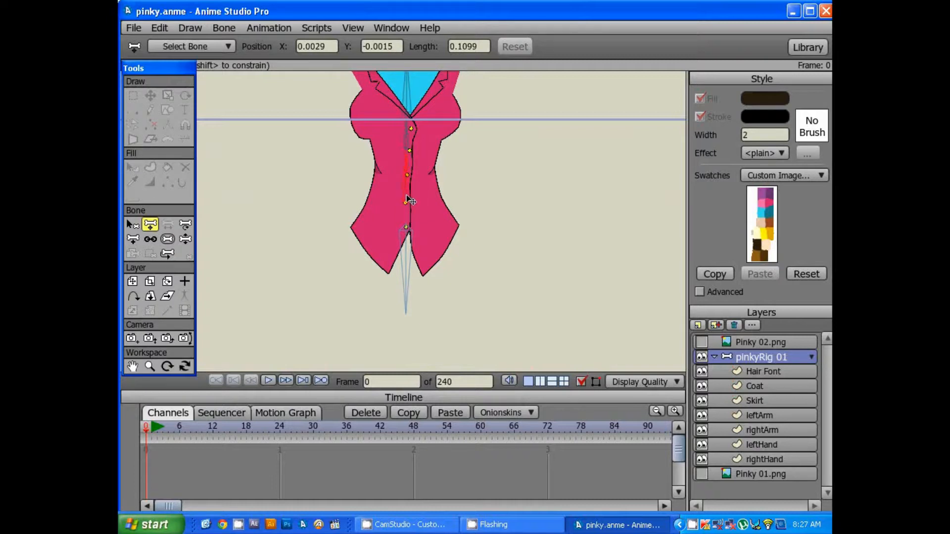
pyautogui.moveTo(404, 212); pyautogui.dragTo(407, 216)
pyautogui.scroll(2, 408, 216)
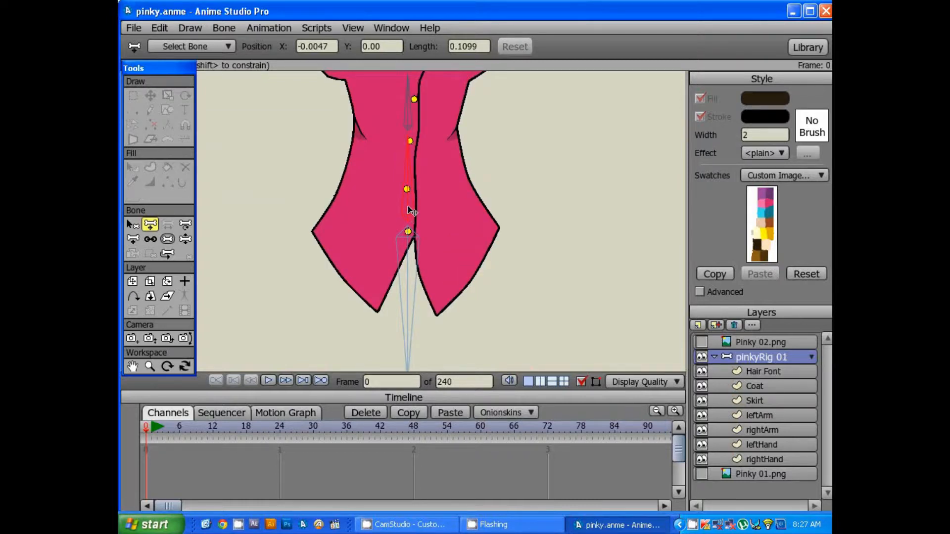
pyautogui.scroll(-3, 407, 206)
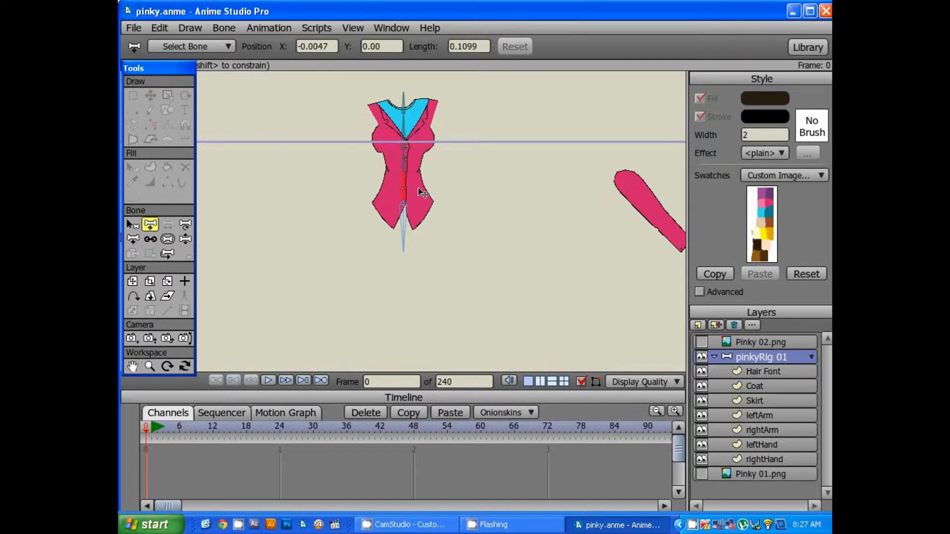
pyautogui.click(418, 189)
# Move the lowest spine bone into line with the chain, to about X -0.004, Y 0.
pyautogui.scroll(4, 415, 189)
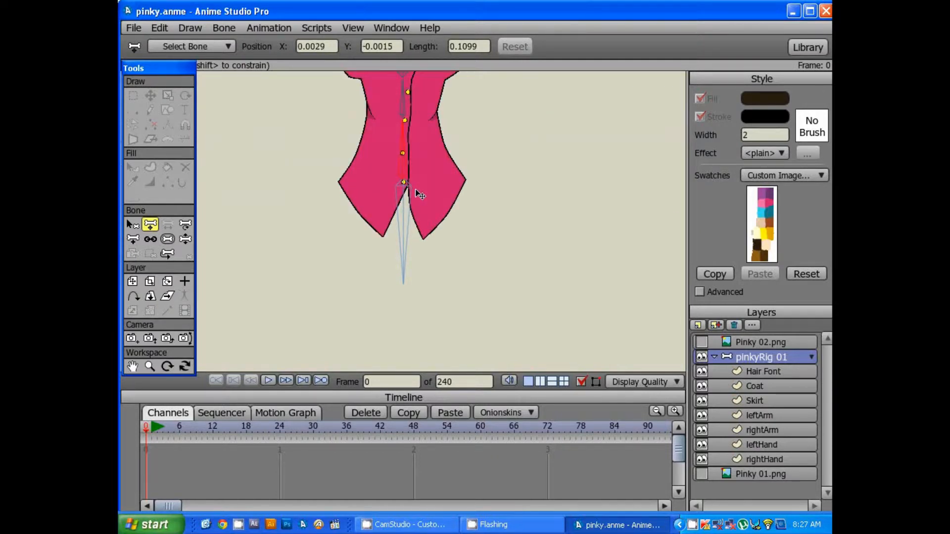
pyautogui.click(407, 164)
pyautogui.scroll(-4, 407, 165)
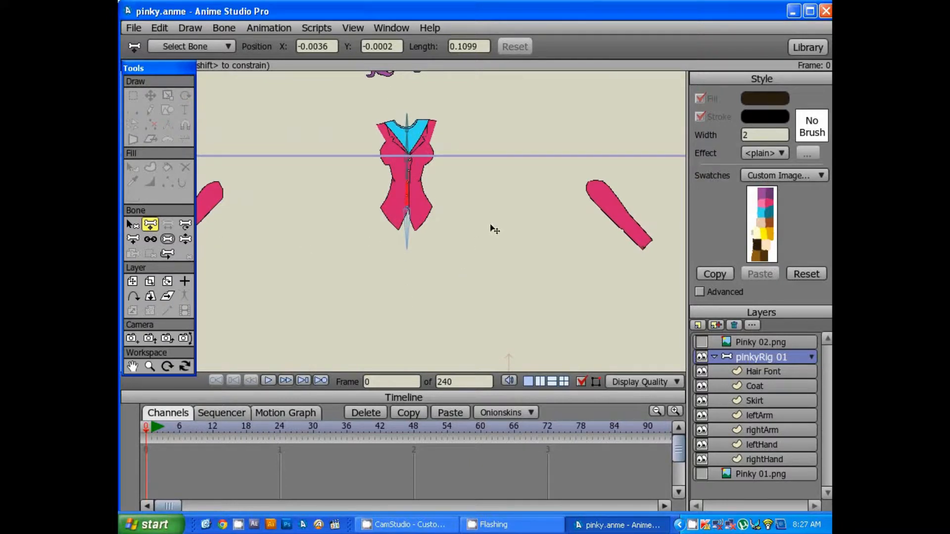
# Examine the parent links of the bone chain with the Reparent Bone tool, and select the masterControlRig bone.
pyautogui.click(151, 240)
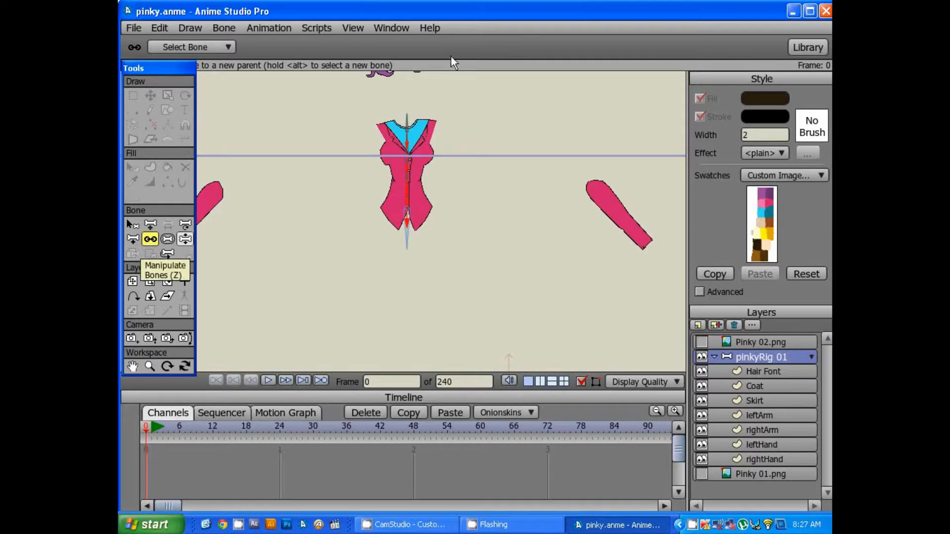
pyautogui.scroll(-2, 449, 172)
pyautogui.scroll(4, 449, 172)
pyautogui.scroll(1, 449, 173)
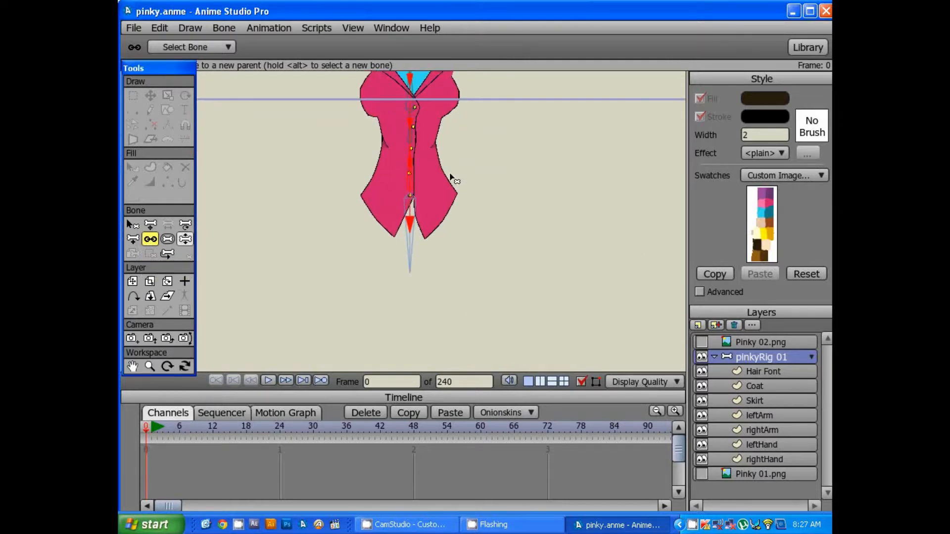
pyautogui.scroll(-1, 450, 178)
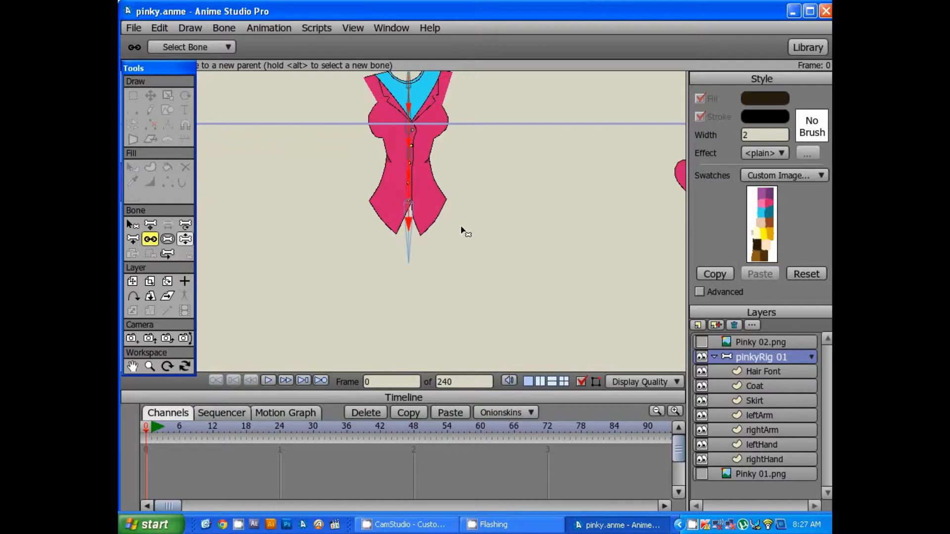
pyautogui.click(132, 225)
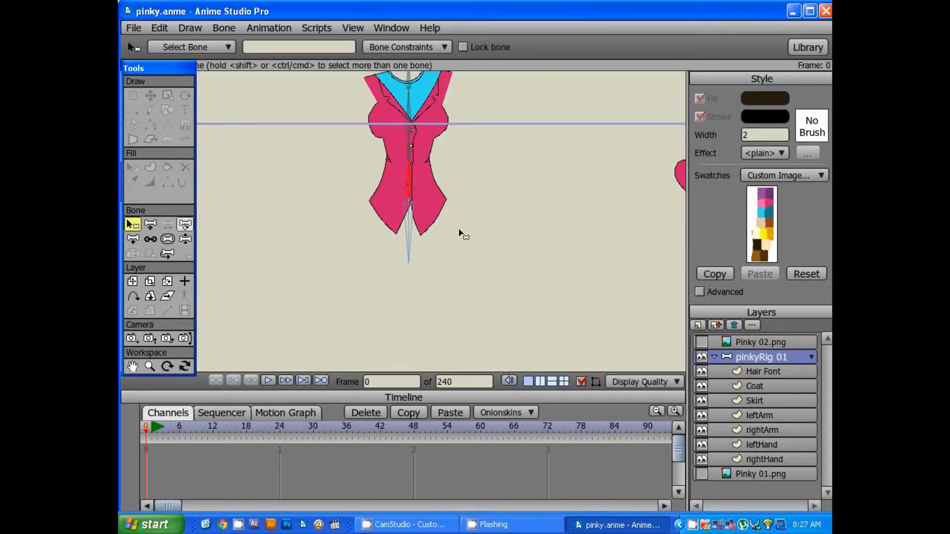
pyautogui.click(408, 232)
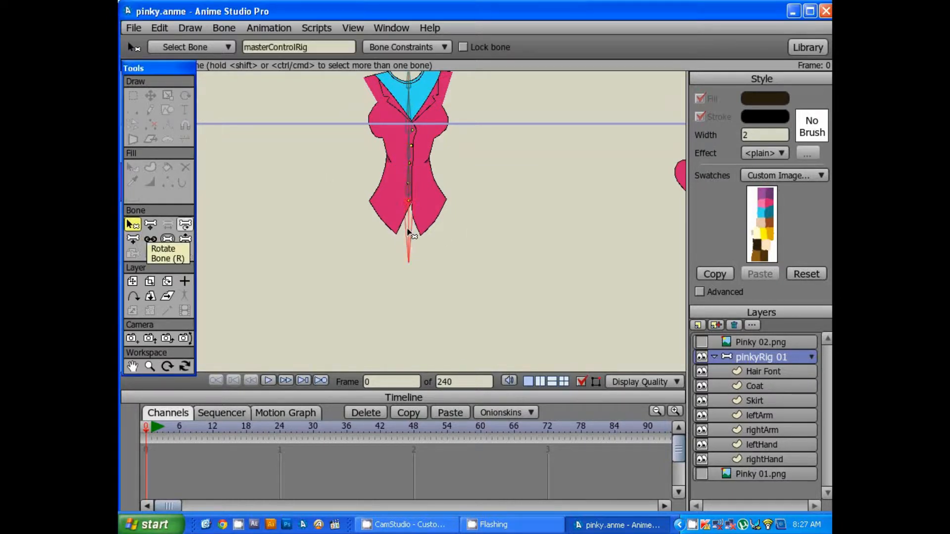
# Check the parent links between the masterControlRig bone and the spine bones above it with the Reparent Bone tool.
pyautogui.click(151, 239)
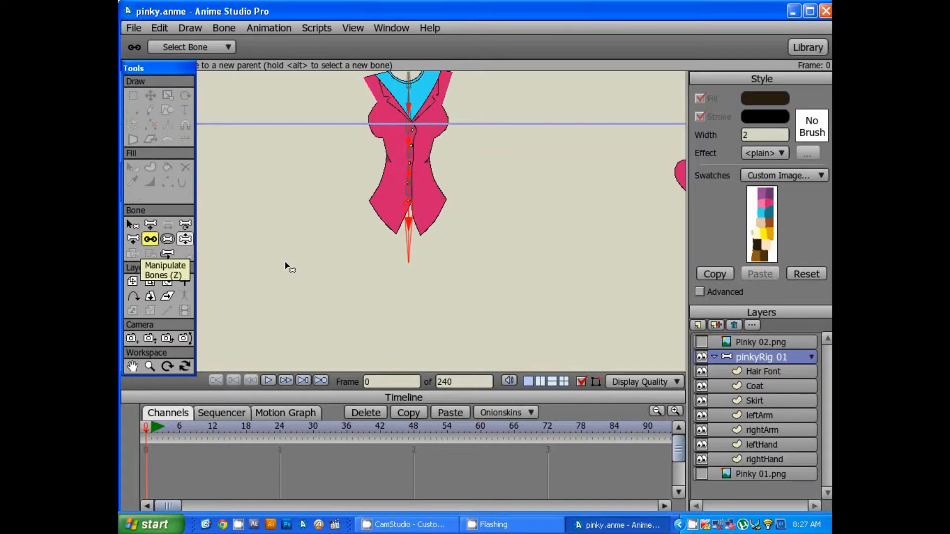
pyautogui.scroll(-5, 508, 264)
pyautogui.scroll(8, 508, 264)
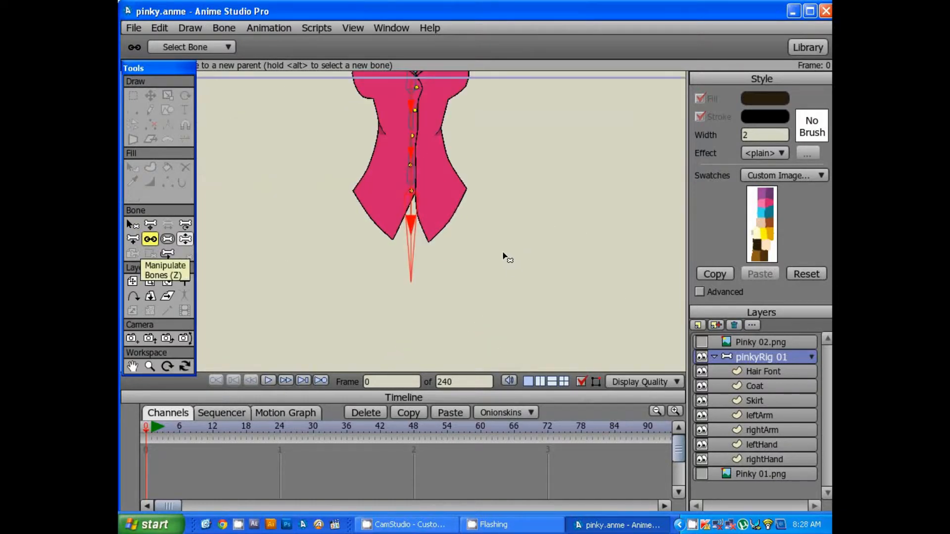
pyautogui.scroll(1, 502, 256)
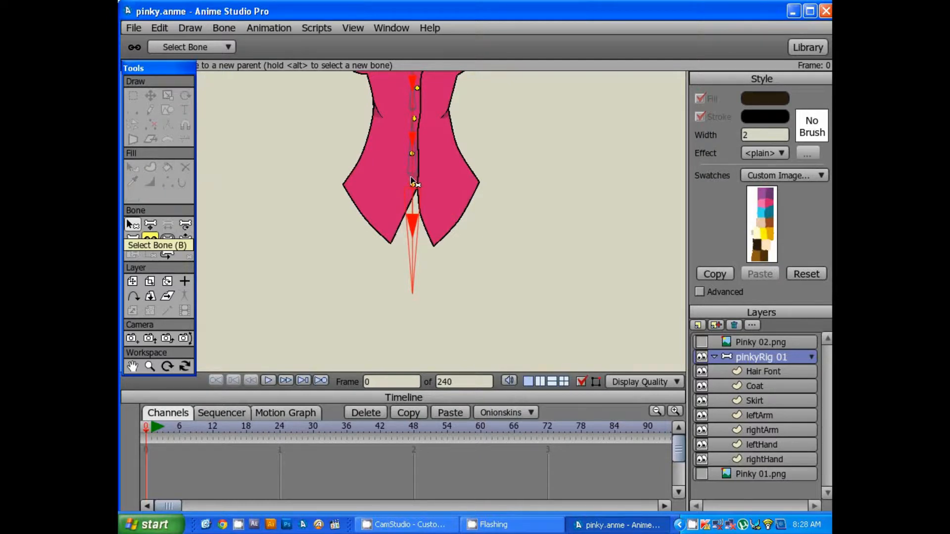
pyautogui.click(132, 224)
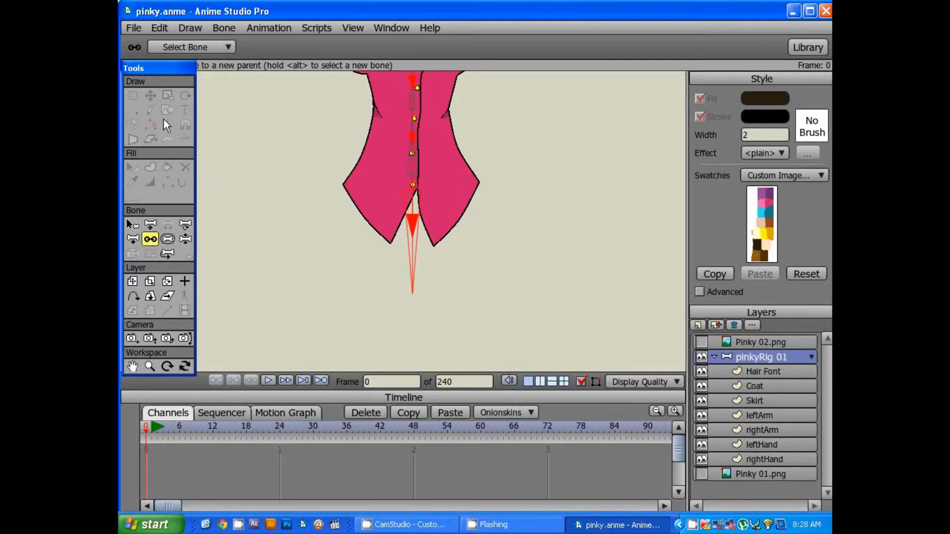
pyautogui.click(469, 238)
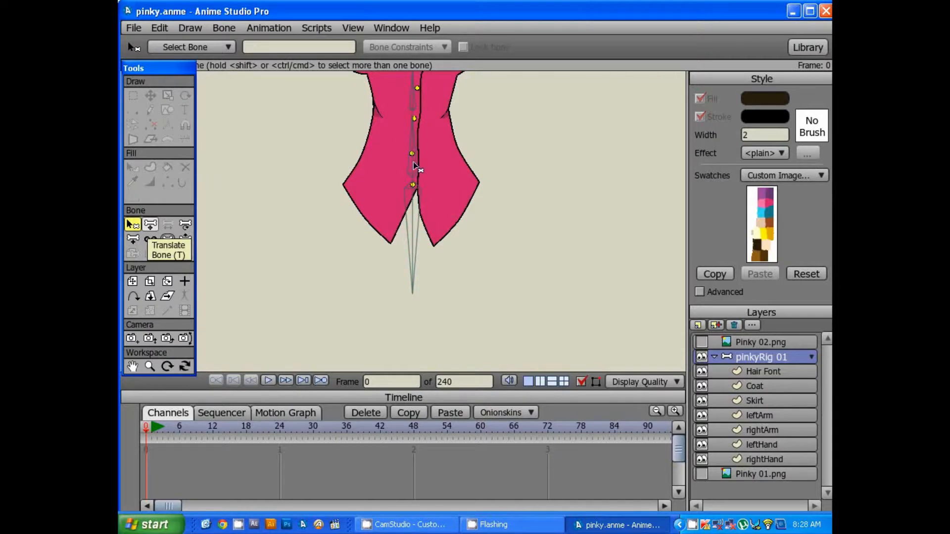
pyautogui.click(155, 238)
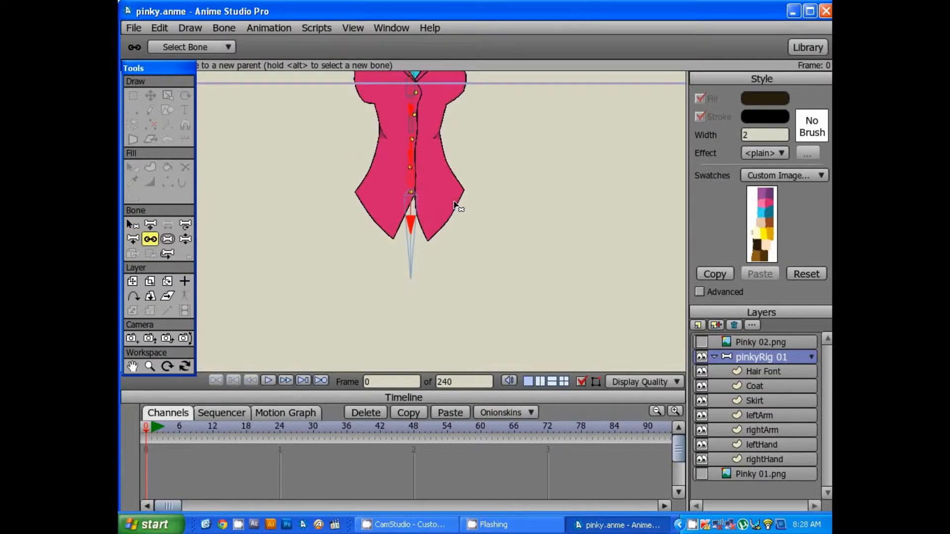
pyautogui.scroll(-4, 456, 205)
pyautogui.scroll(-1, 455, 206)
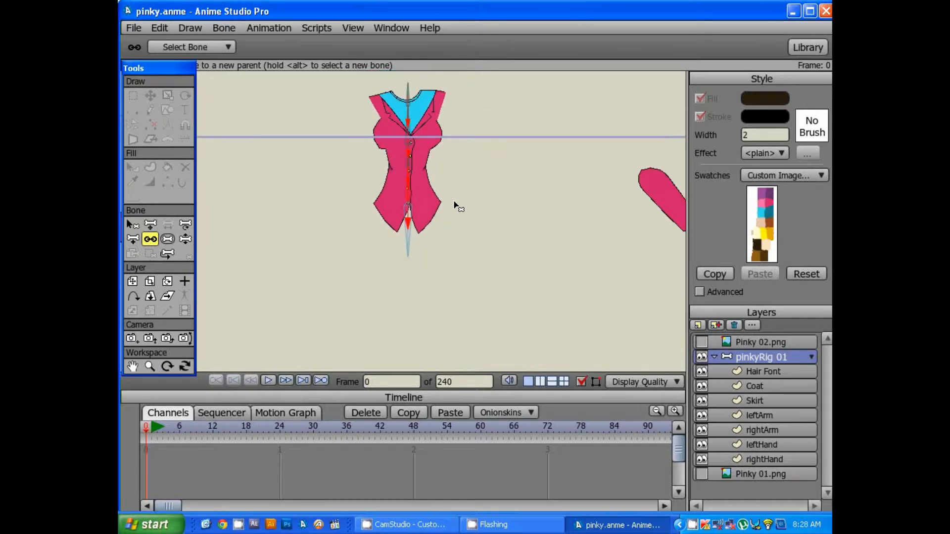
pyautogui.click(457, 252)
pyautogui.click(406, 218)
pyautogui.scroll(4, 423, 227)
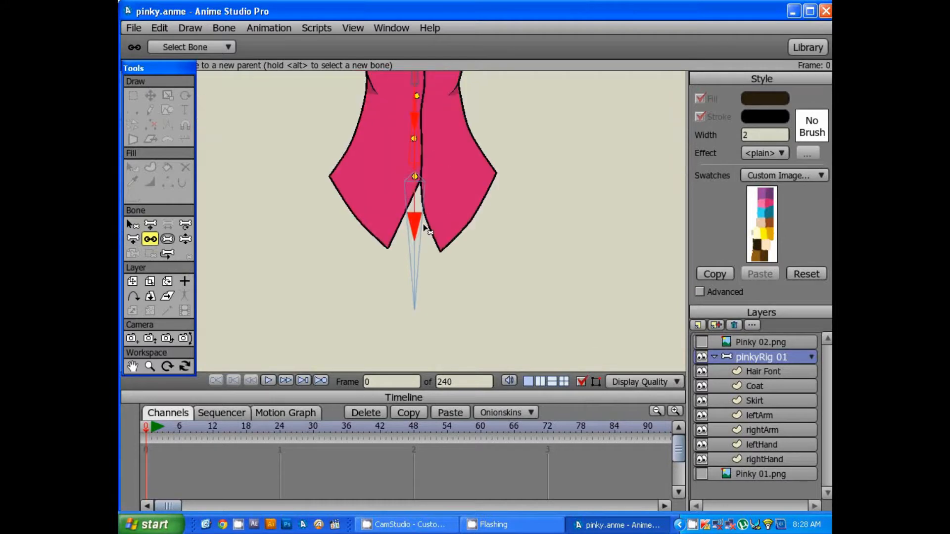
pyautogui.scroll(-2, 424, 227)
pyautogui.scroll(-2, 434, 210)
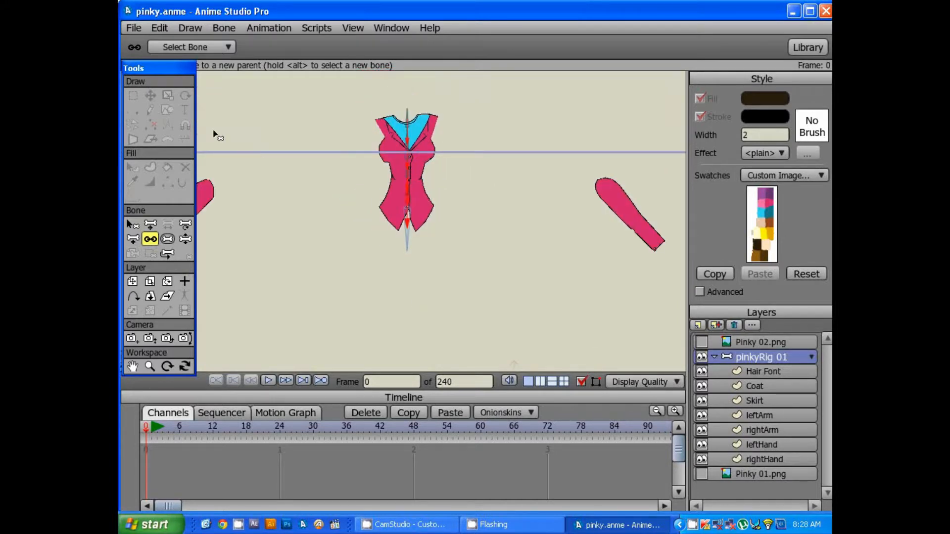
# Try rotating the masterControlRig bone to swing the bone chain above it.
pyautogui.click(132, 224)
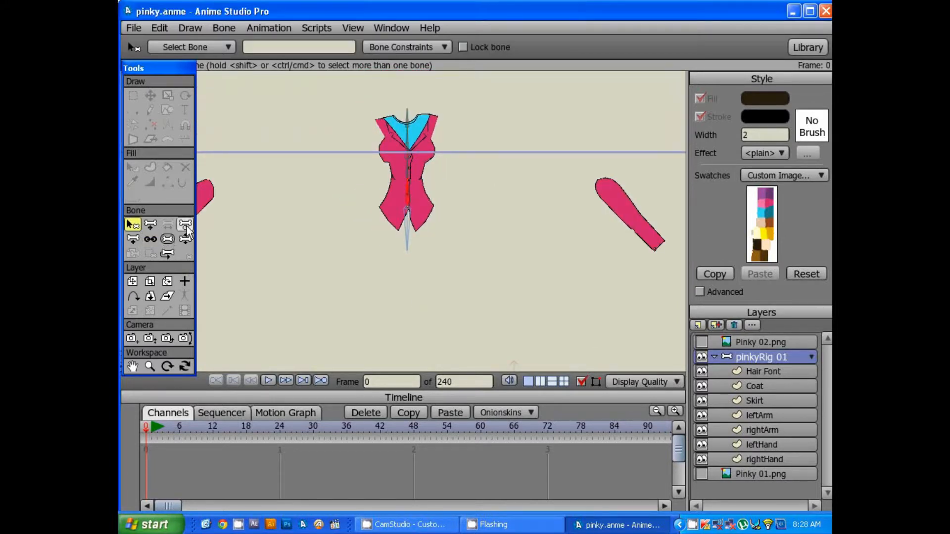
pyautogui.click(185, 224)
pyautogui.click(408, 223)
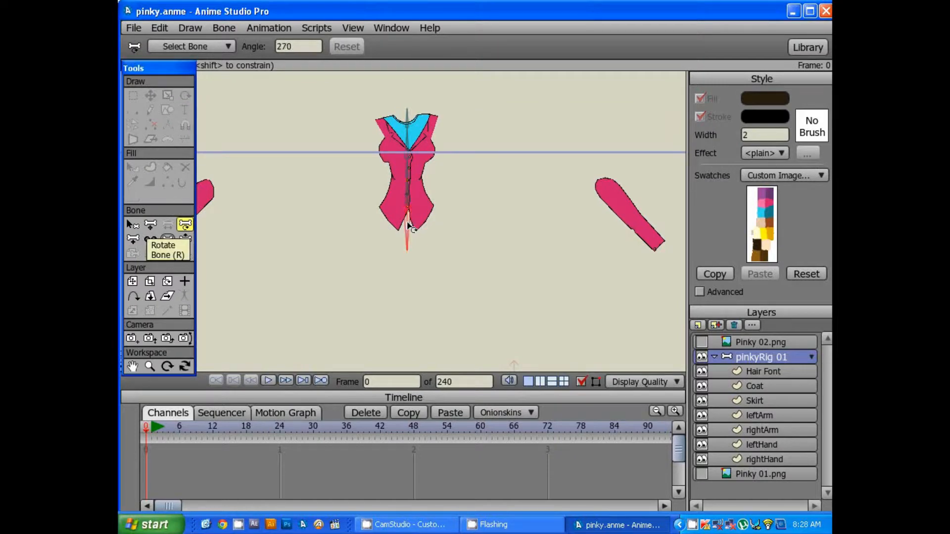
pyautogui.moveTo(408, 223); pyautogui.dragTo(428, 239)
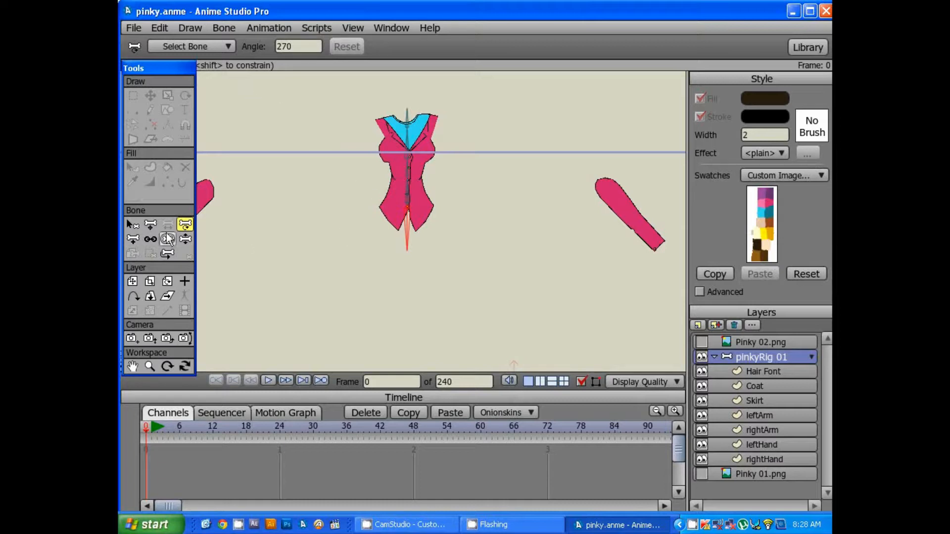
# Lock the masterControlRig bone and look over its bone constraints.
pyautogui.click(133, 224)
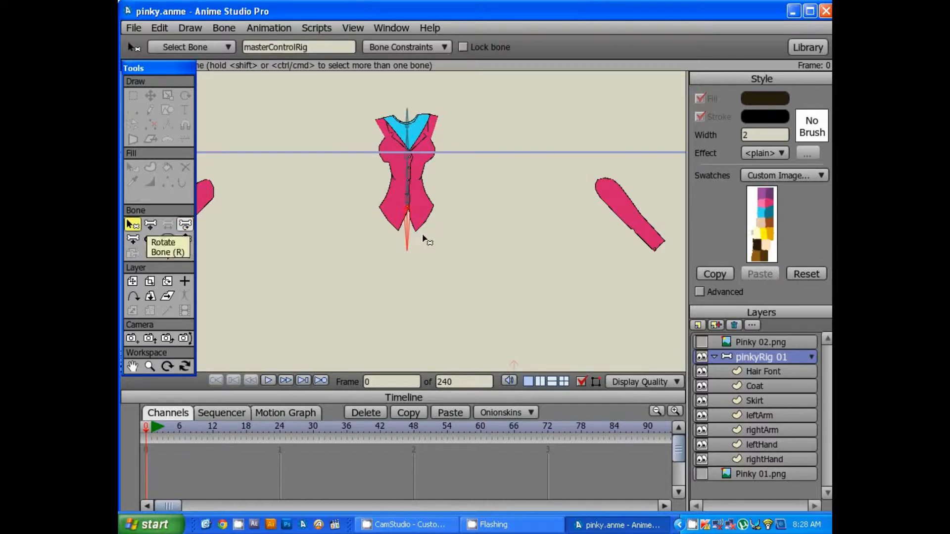
pyautogui.click(463, 47)
pyautogui.click(445, 47)
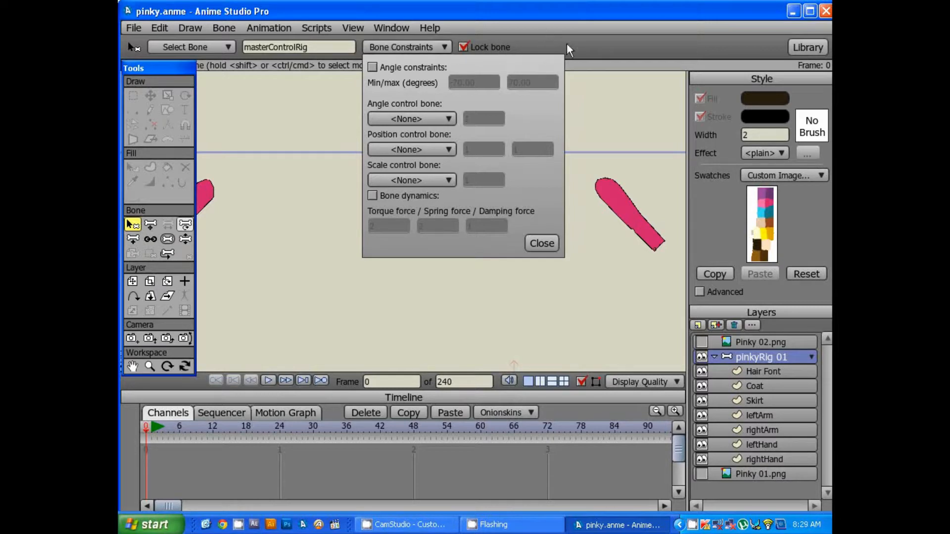
pyautogui.click(547, 247)
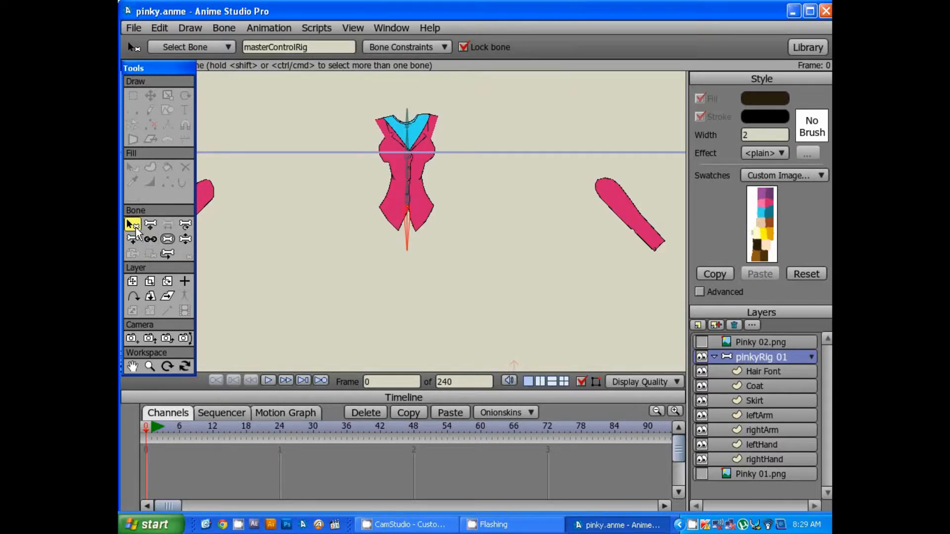
# Try moving the locked masterControlRig bone with Translate Bone, and undo the change.
pyautogui.click(151, 224)
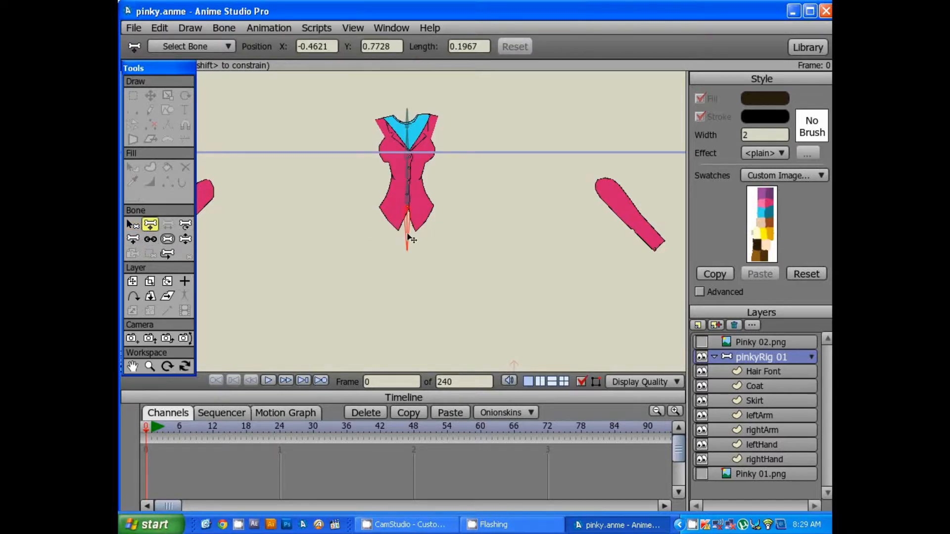
pyautogui.moveTo(410, 231)
pyautogui.mouseDown()
pyautogui.moveTo(424, 227)
pyautogui.moveTo(421, 238)
pyautogui.moveTo(403, 236)
pyautogui.mouseUp()
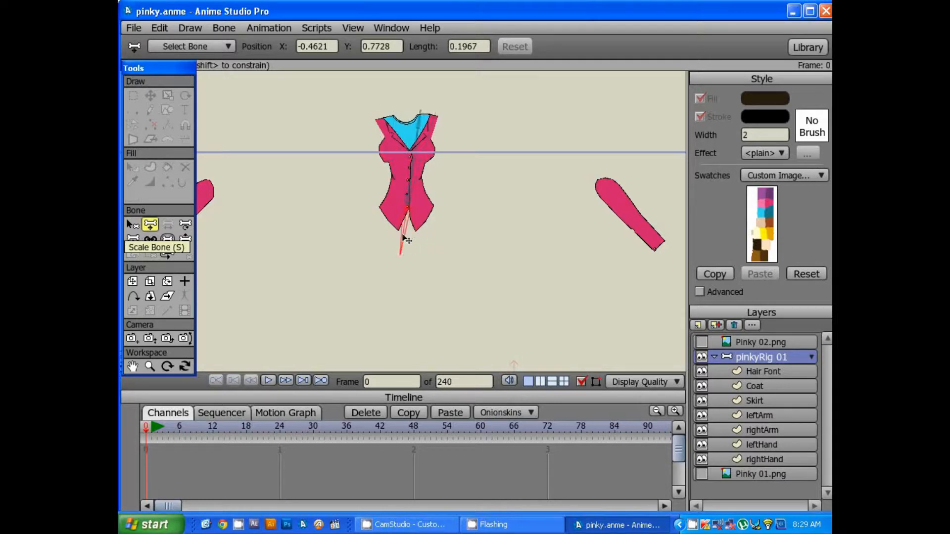
pyautogui.hotkey('ctrl', 'z')
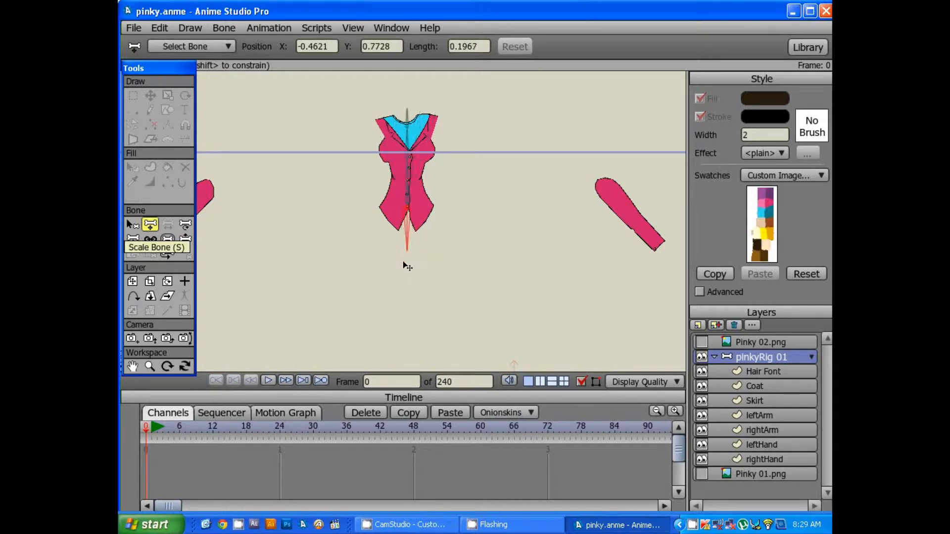
# Try rotating the locked masterControlRig bone to about 284.7 degrees, and undo the rotation.
pyautogui.click(186, 225)
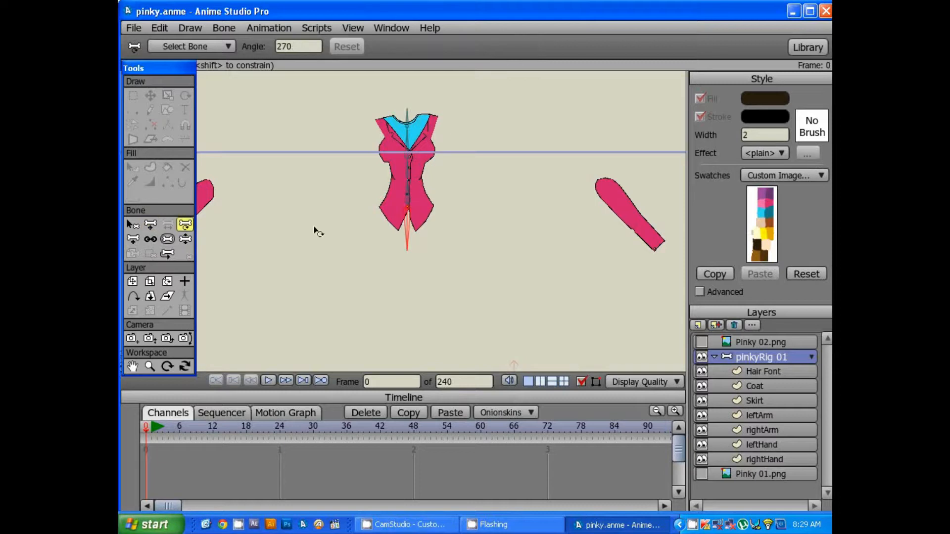
pyautogui.moveTo(409, 232)
pyautogui.mouseDown()
pyautogui.moveTo(394, 231)
pyautogui.moveTo(415, 230)
pyautogui.mouseUp()
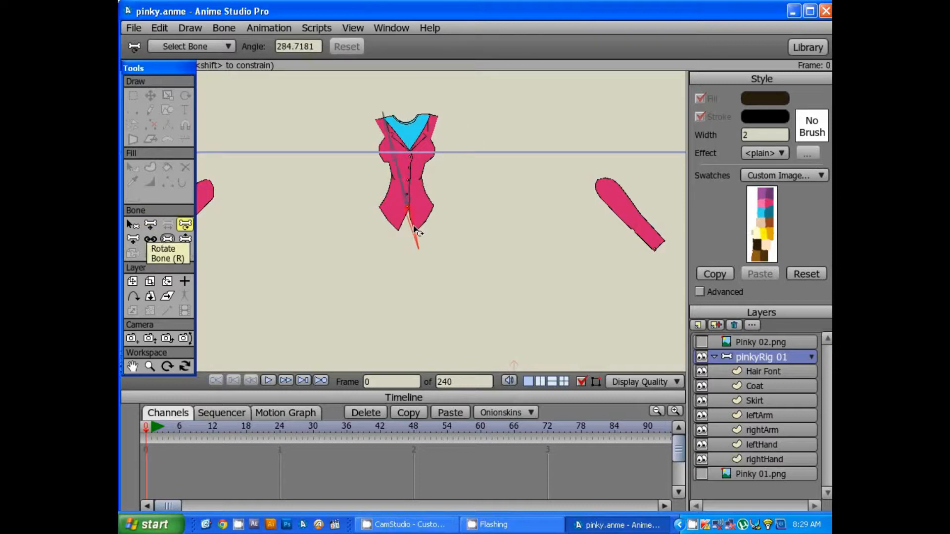
pyautogui.hotkey('ctrl', 'z')
# Unlock the masterControlRig bone, try rotating it again, and undo the rotation.
pyautogui.click(133, 226)
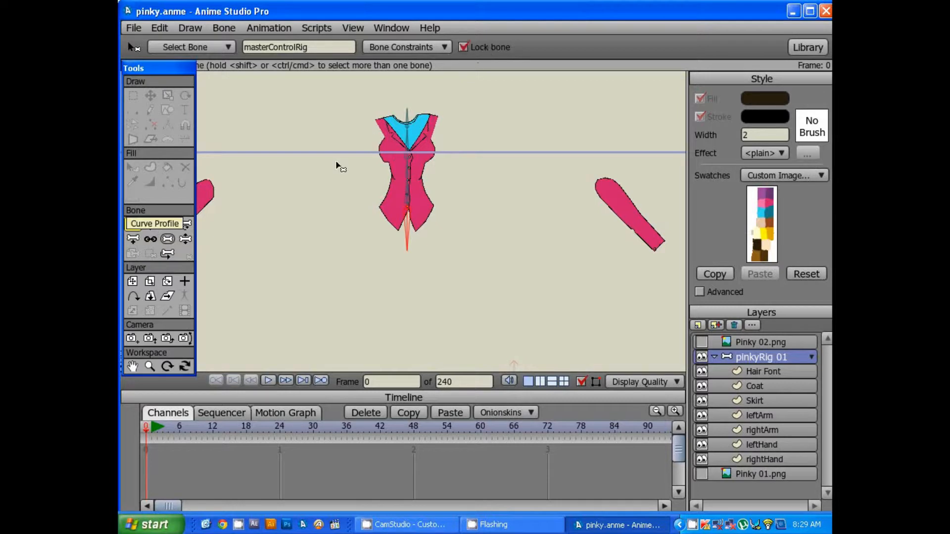
pyautogui.click(150, 226)
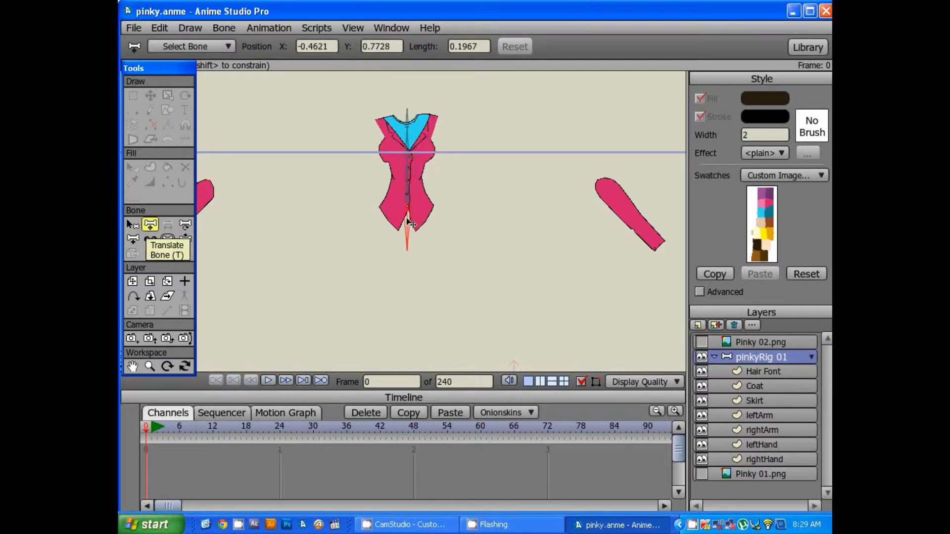
pyautogui.click(185, 225)
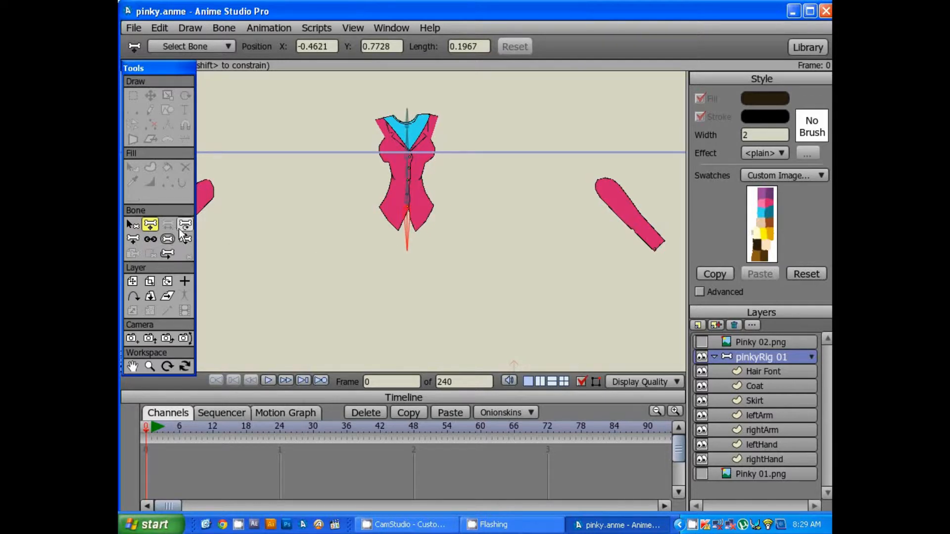
pyautogui.moveTo(413, 222)
pyautogui.mouseDown()
pyautogui.moveTo(400, 223)
pyautogui.moveTo(410, 224)
pyautogui.mouseUp()
pyautogui.hotkey('ctrl', 'z')
# Review the constraint settings of the masterControlRig bone without changing them.
pyautogui.click(132, 225)
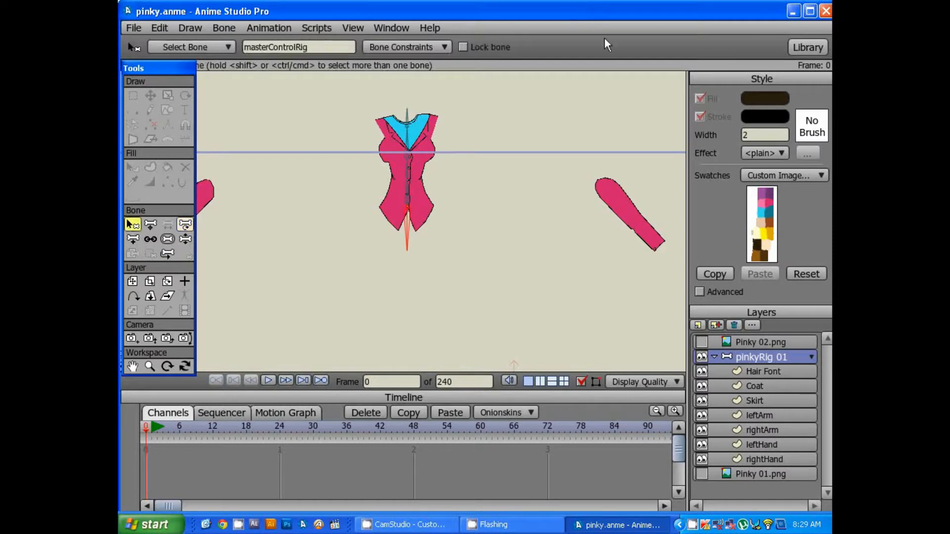
pyautogui.click(431, 49)
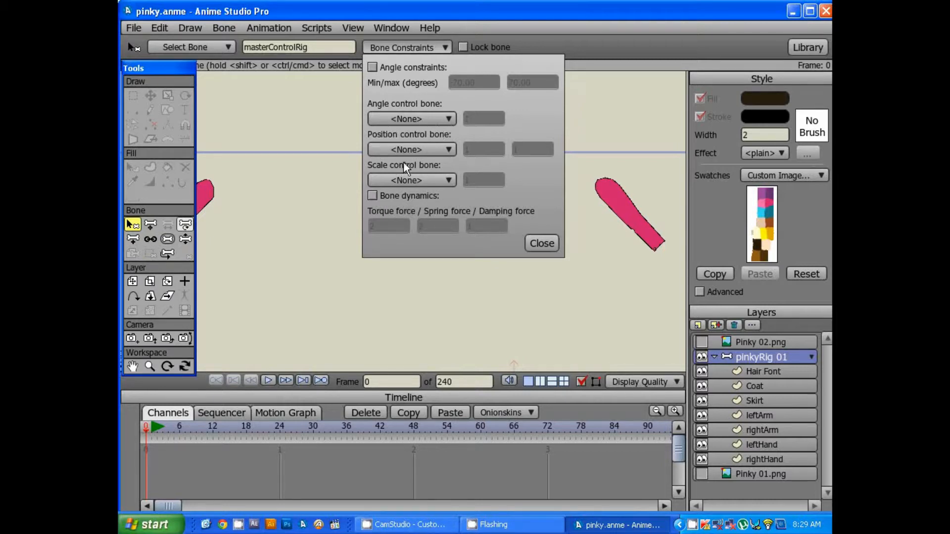
pyautogui.click(541, 243)
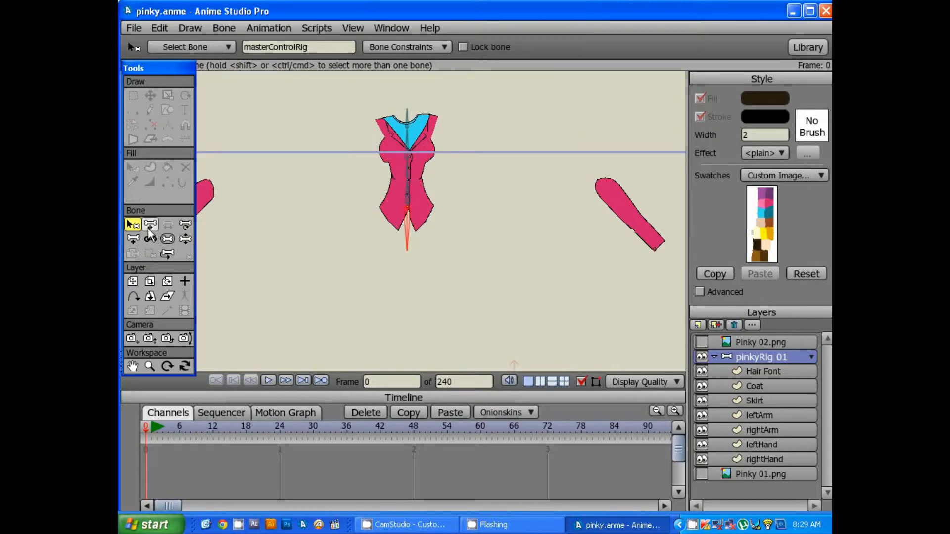
# Deselect all bones and draw an upper arm bone followed by a forearm bone along the arm to the right of the coat.
pyautogui.click(465, 206)
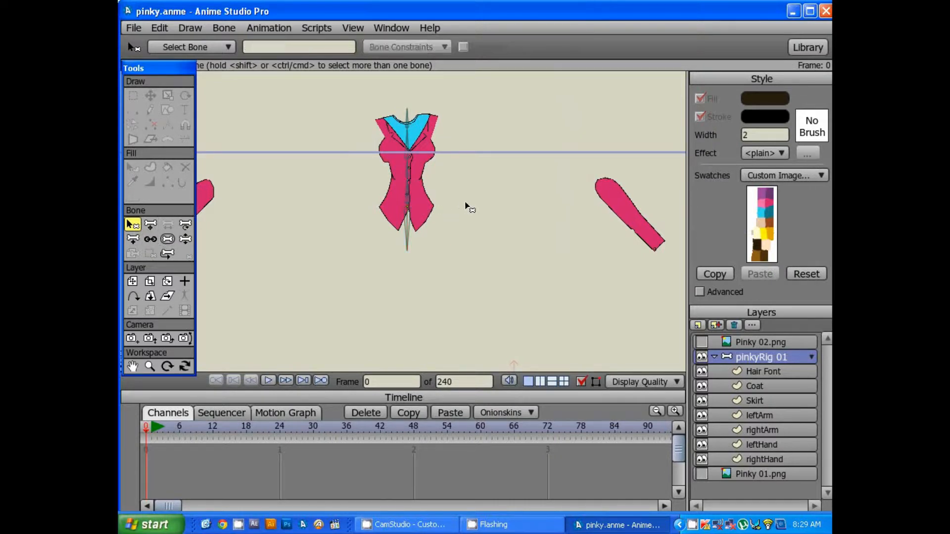
pyautogui.scroll(-3, 556, 236)
pyautogui.moveTo(555, 236); pyautogui.dragTo(467, 210)
pyautogui.scroll(2, 467, 212)
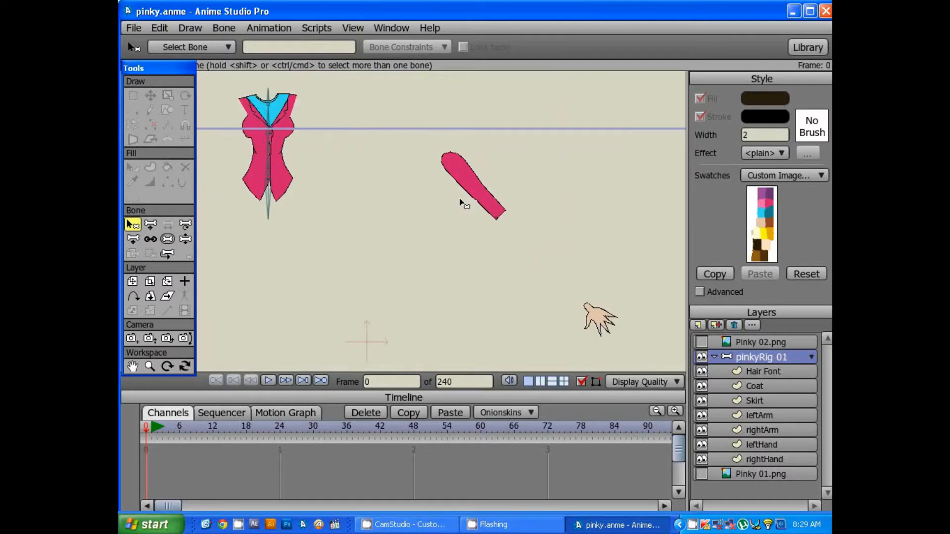
pyautogui.click(150, 224)
pyautogui.moveTo(562, 208); pyautogui.dragTo(526, 208)
pyautogui.scroll(2, 461, 180)
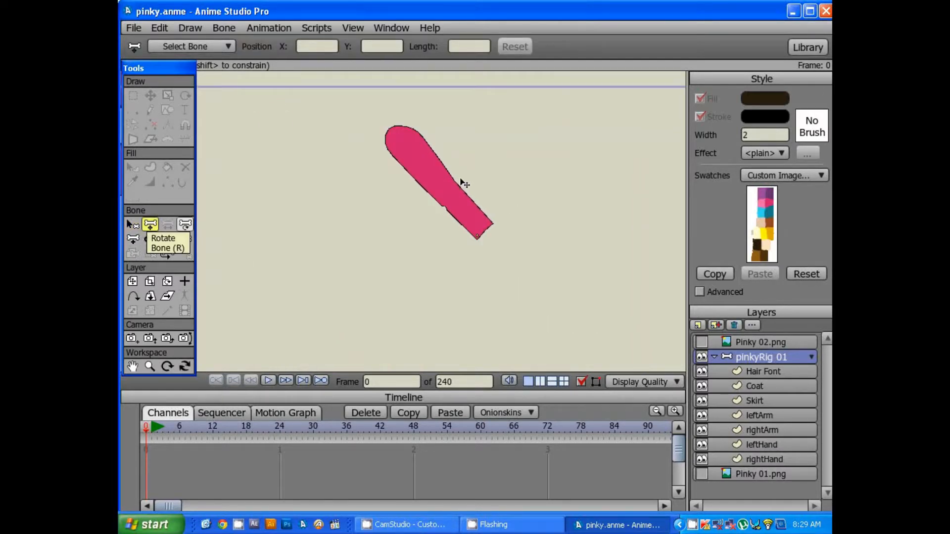
pyautogui.moveTo(479, 180); pyautogui.dragTo(458, 200)
pyautogui.click(130, 240)
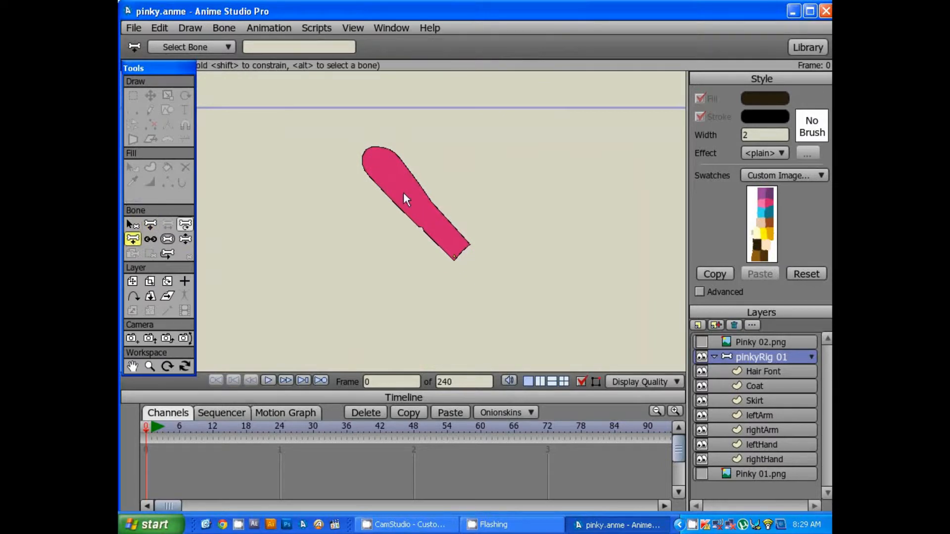
pyautogui.moveTo(402, 192); pyautogui.dragTo(444, 201)
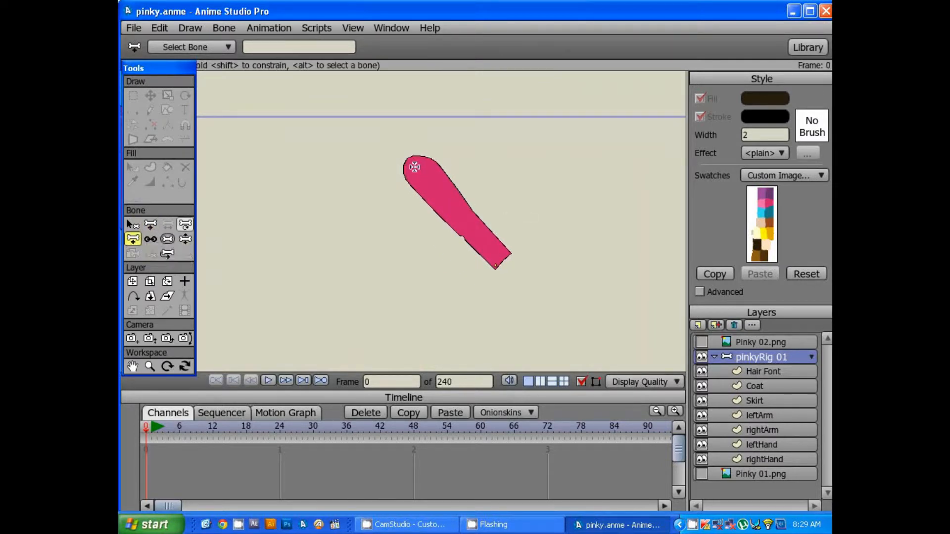
pyautogui.moveTo(414, 168); pyautogui.dragTo(606, 248)
pyautogui.scroll(-3, 611, 247)
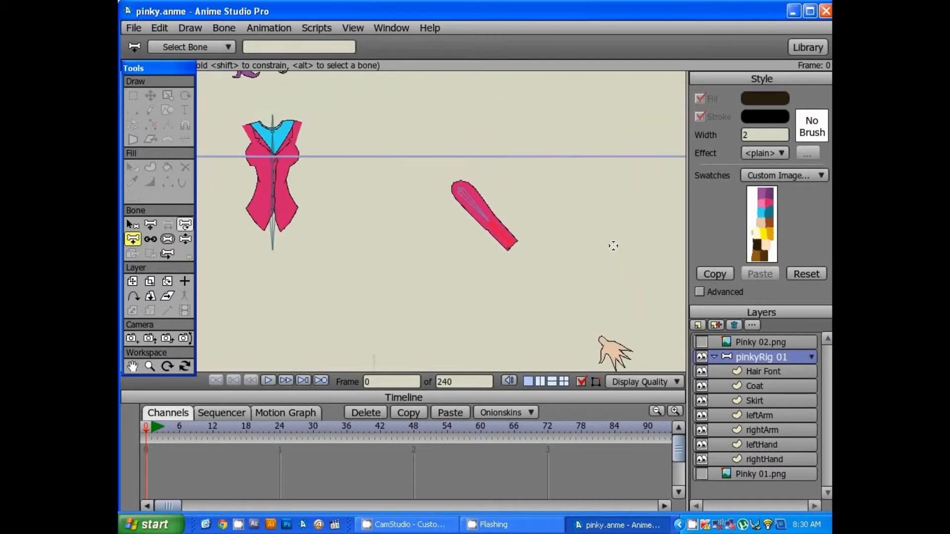
# Draw an upper arm bone from the shoulder to the elbow of the arm to the left of the coat.
pyautogui.moveTo(494, 264); pyautogui.dragTo(526, 193)
pyautogui.scroll(-3, 525, 194)
pyautogui.moveTo(405, 188); pyautogui.dragTo(585, 204)
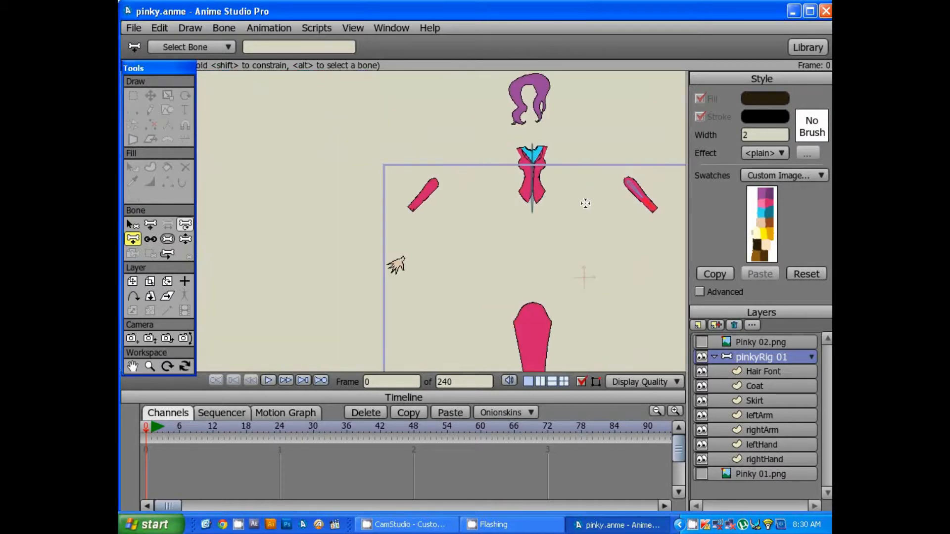
pyautogui.scroll(3, 523, 200)
pyautogui.moveTo(502, 159); pyautogui.dragTo(501, 162)
pyautogui.scroll(2, 460, 193)
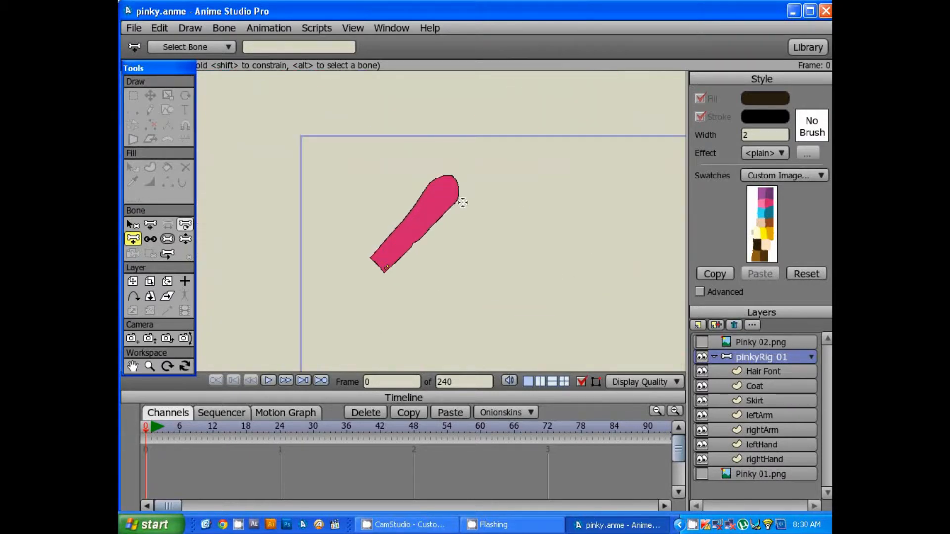
pyautogui.moveTo(462, 202); pyautogui.dragTo(407, 212)
# Advance the timeline to frame 12.
pyautogui.press('Right')
pyautogui.press('Right')
pyautogui.press('Right')
pyautogui.press('Right')
pyautogui.press('Right')
pyautogui.press('Right')
pyautogui.press('Right')
pyautogui.press('Right')
pyautogui.press('Right')
pyautogui.press('Right')
pyautogui.press('Right')
pyautogui.press('Right')
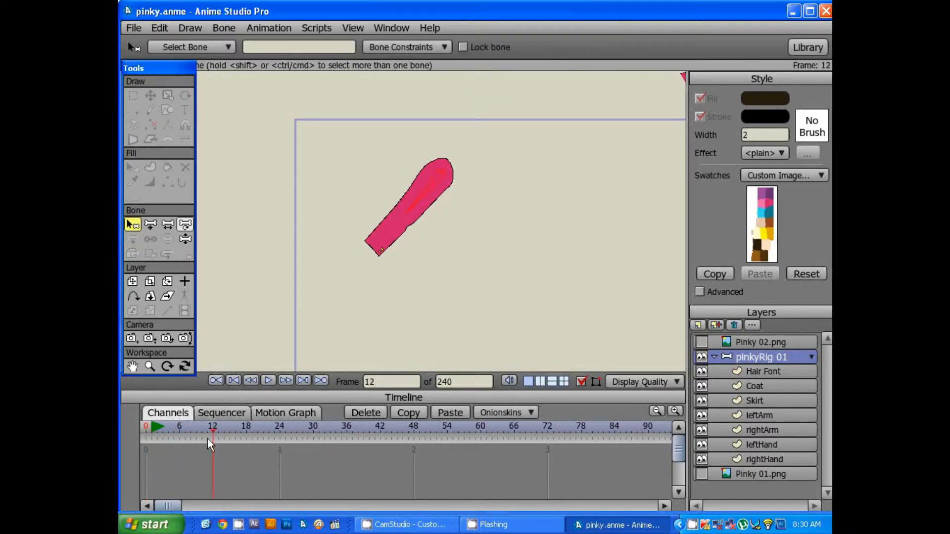
# Return to frame 0 and draw an upper arm bone followed by a forearm bone along the arm to the left of the coat.
pyautogui.moveTo(212, 429); pyautogui.dragTo(137, 429)
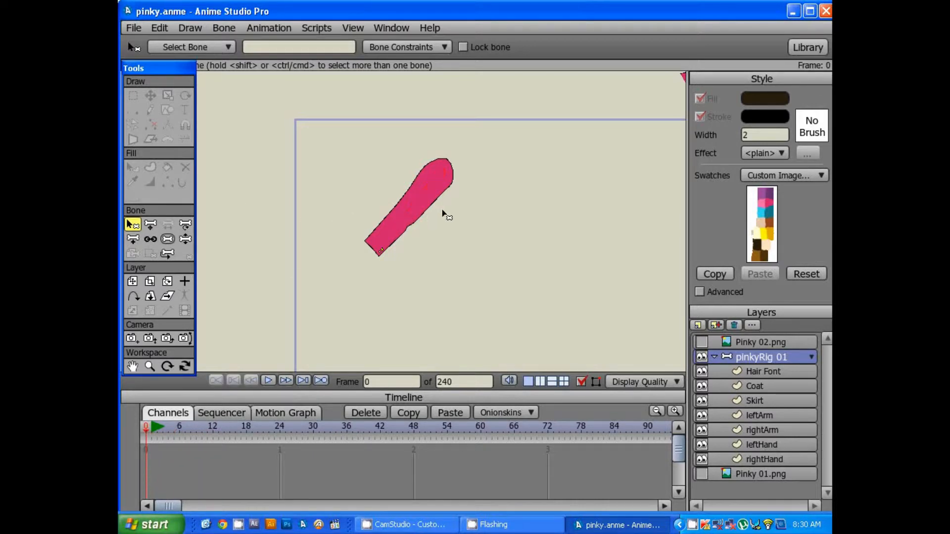
pyautogui.moveTo(493, 189); pyautogui.dragTo(536, 170)
pyautogui.click(133, 238)
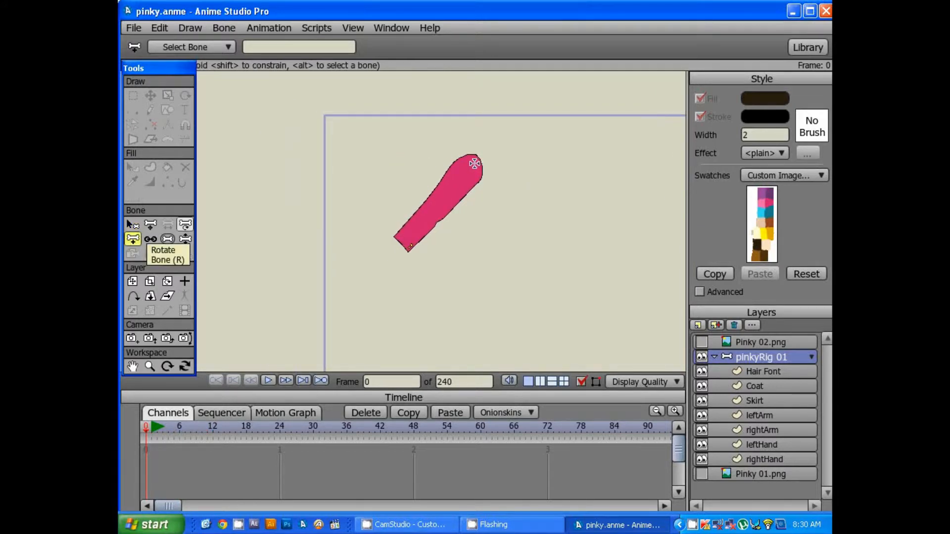
pyautogui.moveTo(474, 163); pyautogui.dragTo(405, 238)
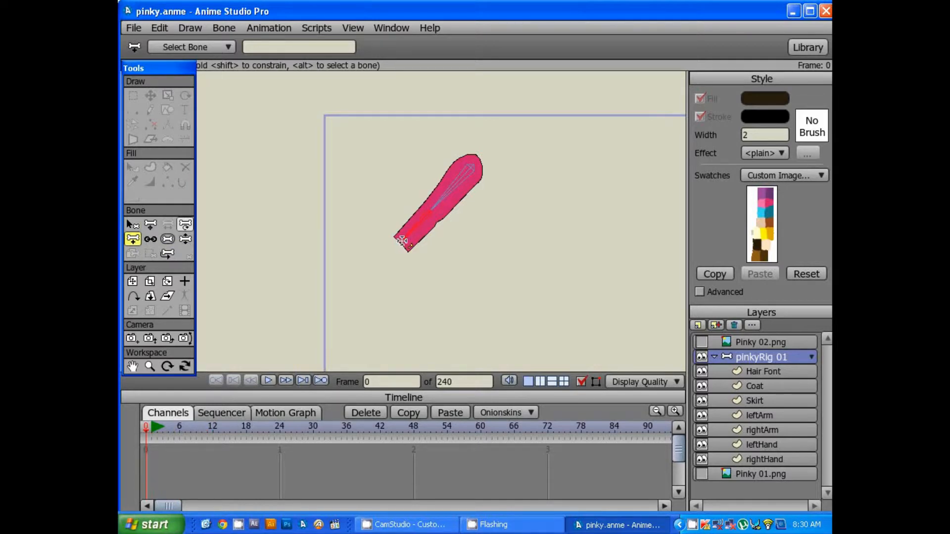
# Detach the upper arm bone of the arm to the left of the coat from the forearm bone of the opposite arm.
pyautogui.scroll(-4, 428, 236)
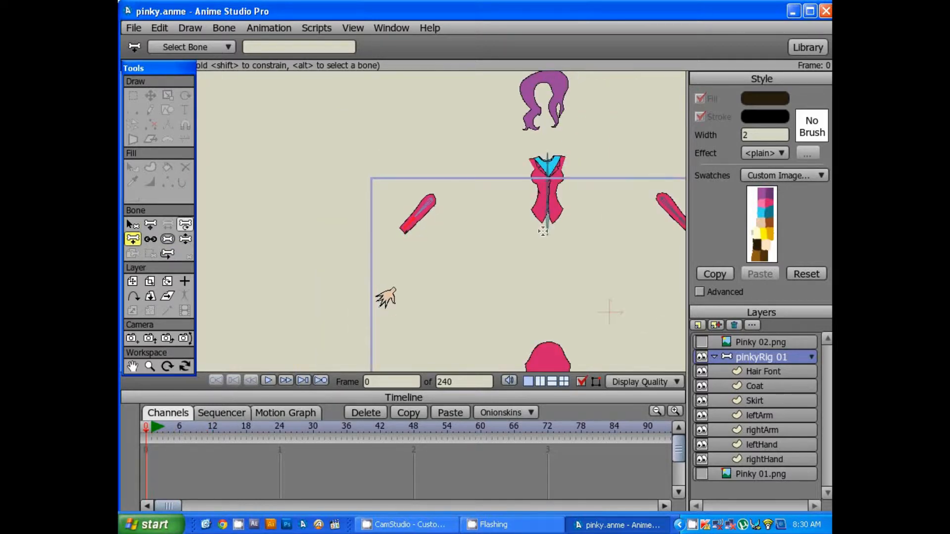
pyautogui.moveTo(593, 218); pyautogui.dragTo(423, 211)
pyautogui.scroll(1, 428, 211)
pyautogui.scroll(-1, 433, 220)
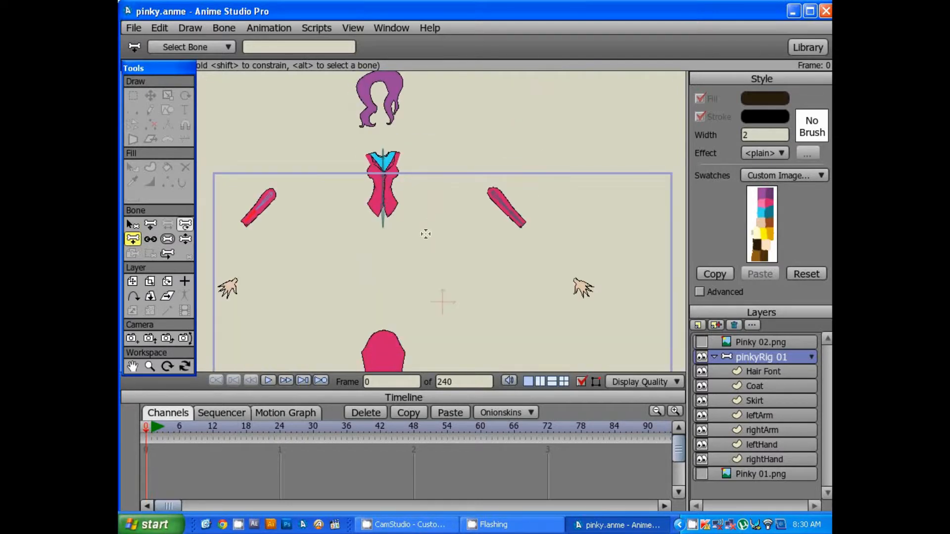
pyautogui.moveTo(304, 262); pyautogui.dragTo(328, 254)
pyautogui.click(150, 238)
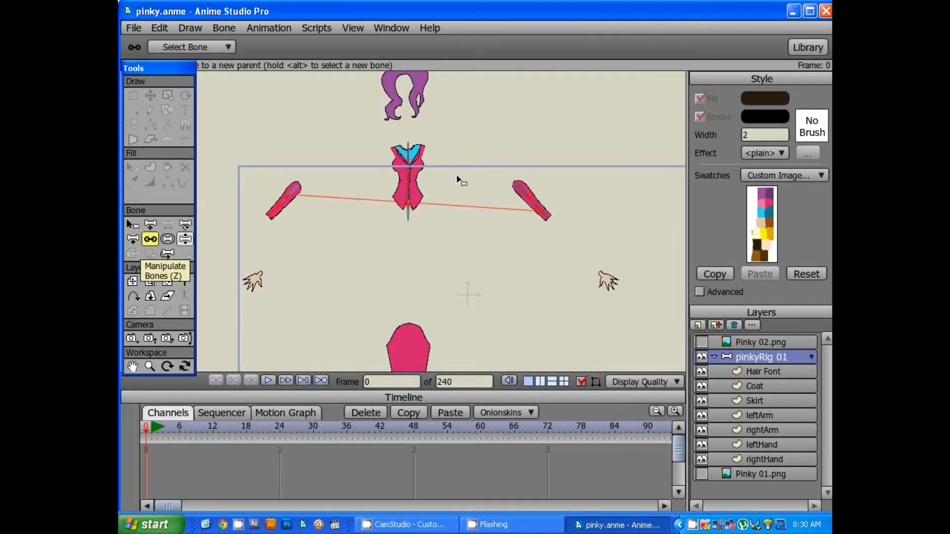
pyautogui.scroll(1, 476, 186)
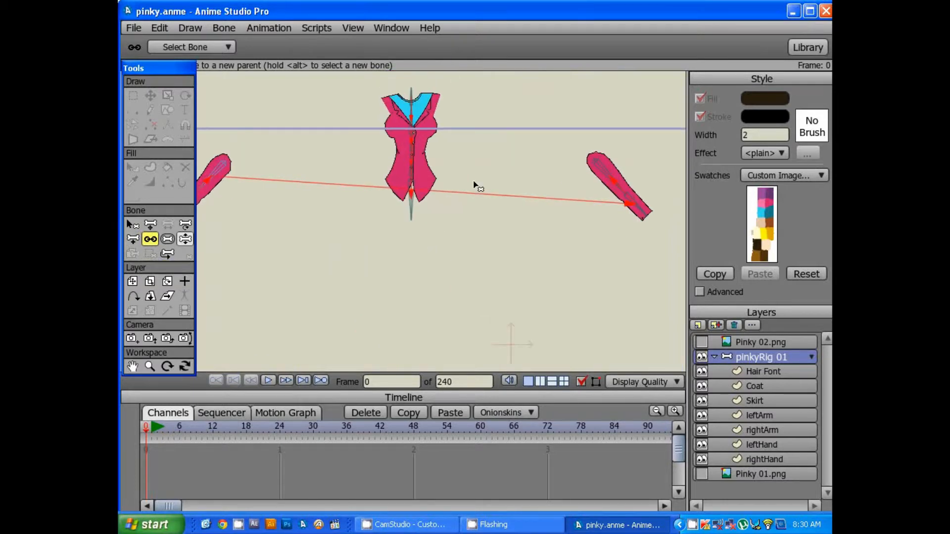
pyautogui.scroll(-1, 475, 187)
pyautogui.moveTo(527, 209); pyautogui.dragTo(547, 213)
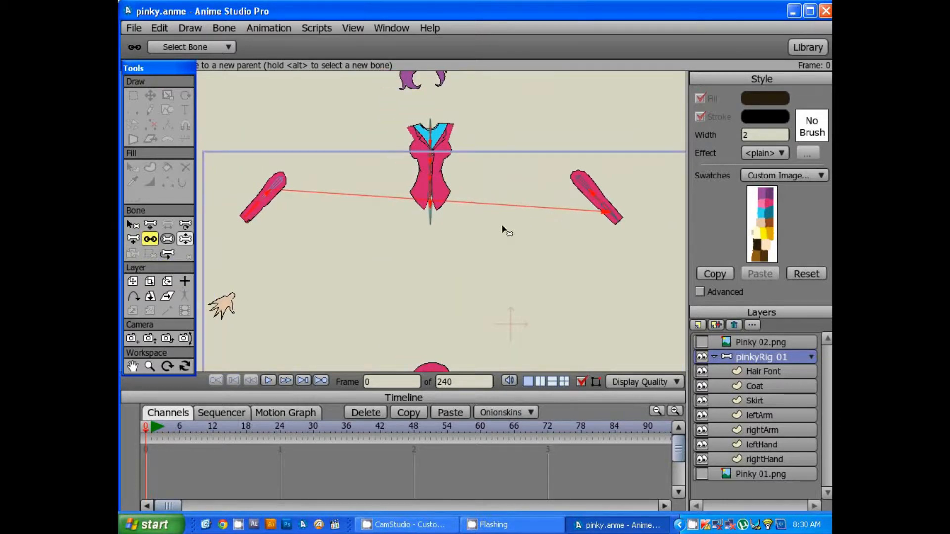
pyautogui.click(279, 233)
pyautogui.click(131, 225)
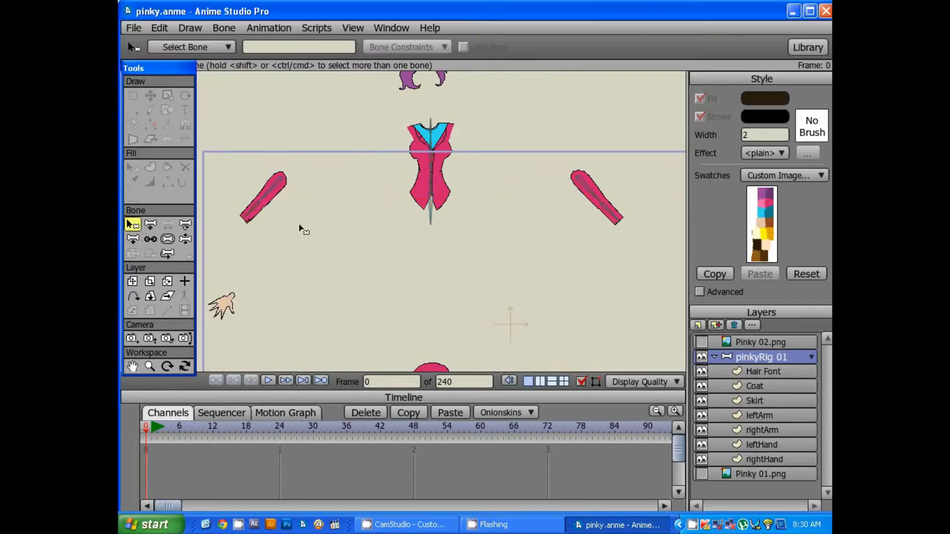
pyautogui.click(150, 239)
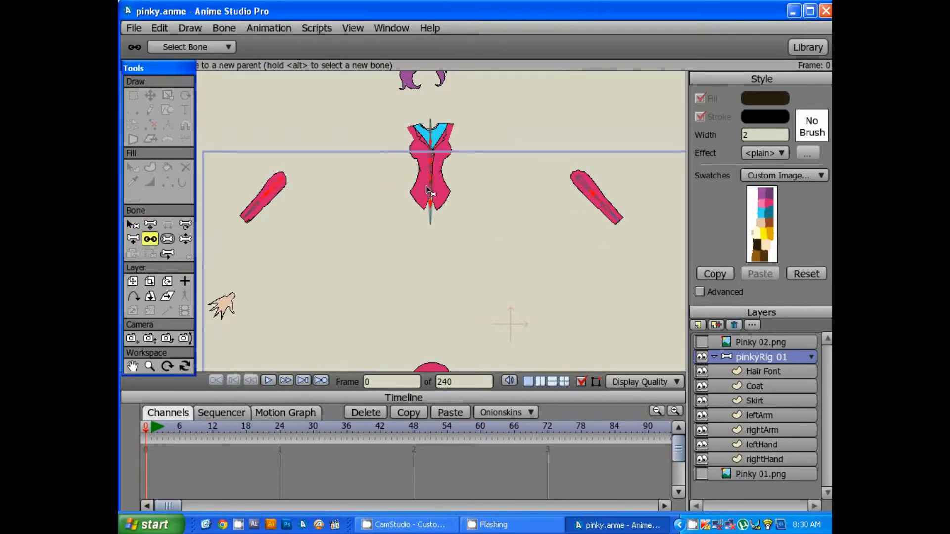
pyautogui.scroll(2, 448, 161)
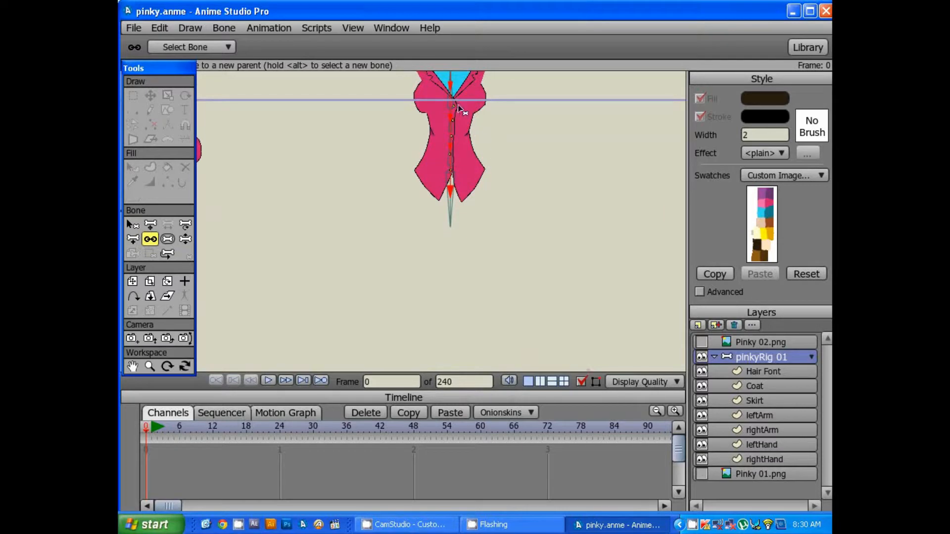
pyautogui.moveTo(482, 123); pyautogui.dragTo(476, 174)
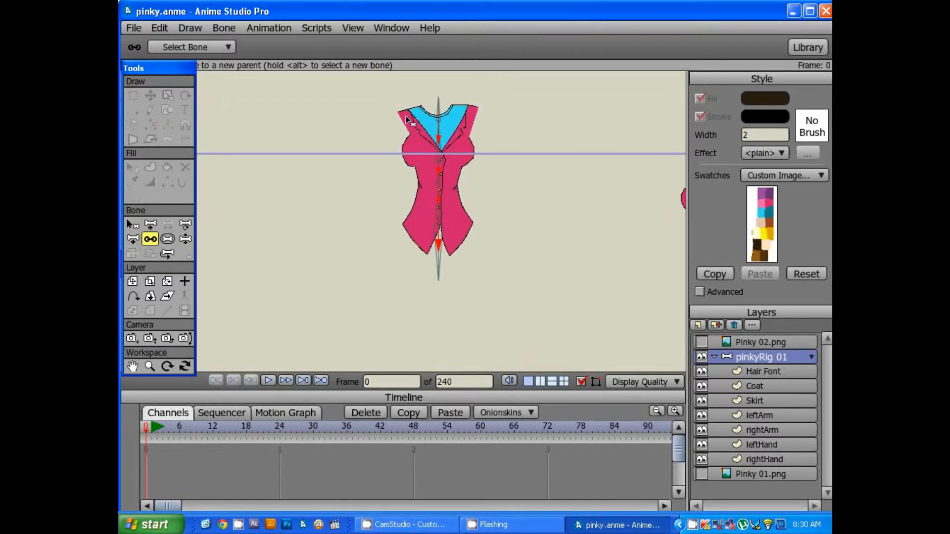
pyautogui.scroll(-3, 517, 186)
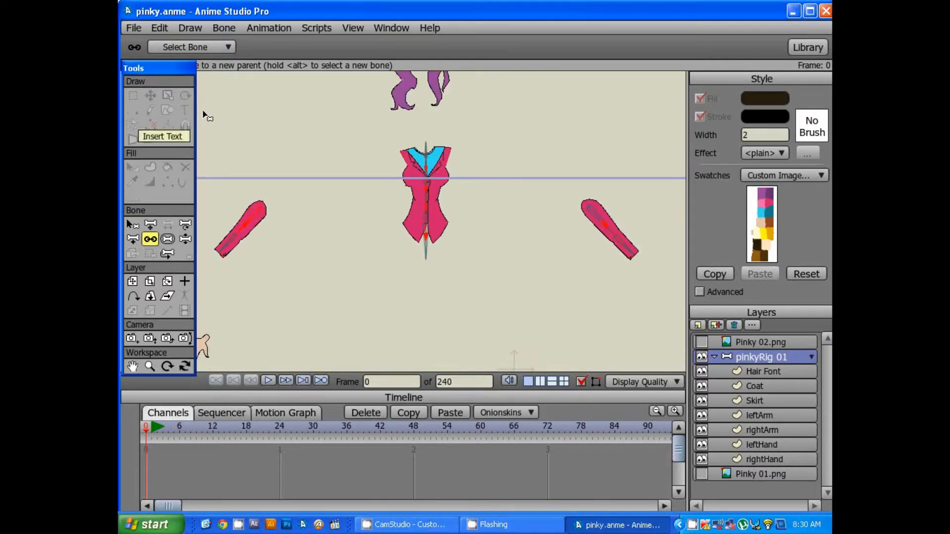
# Deselect all bones and draw two shoulder bones from the upper chest outward to each shoulder of the coat.
pyautogui.click(133, 224)
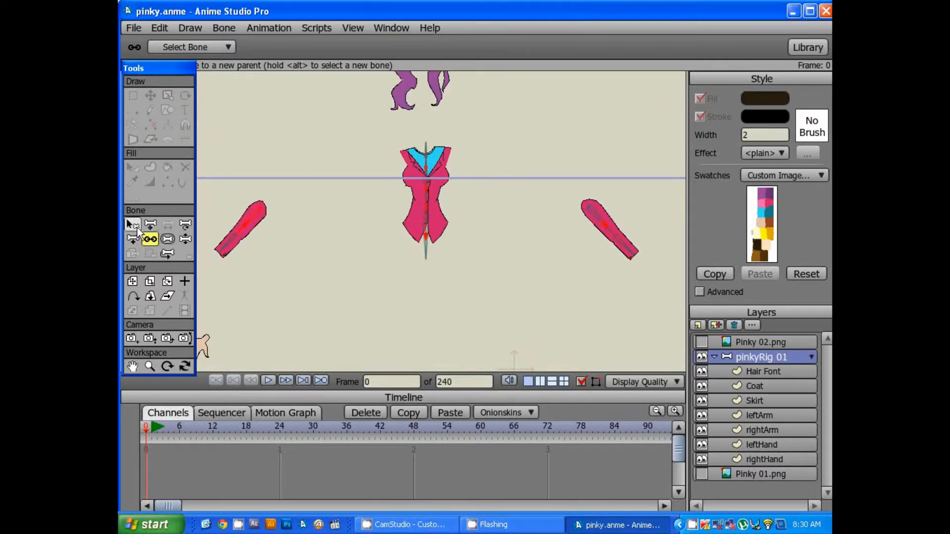
pyautogui.click(472, 167)
pyautogui.scroll(2, 474, 165)
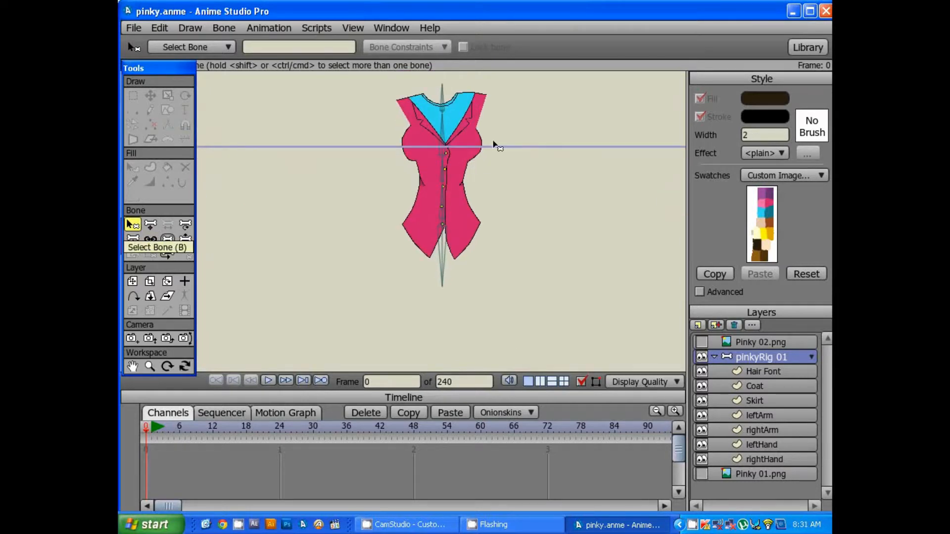
pyautogui.moveTo(498, 119); pyautogui.dragTo(470, 164)
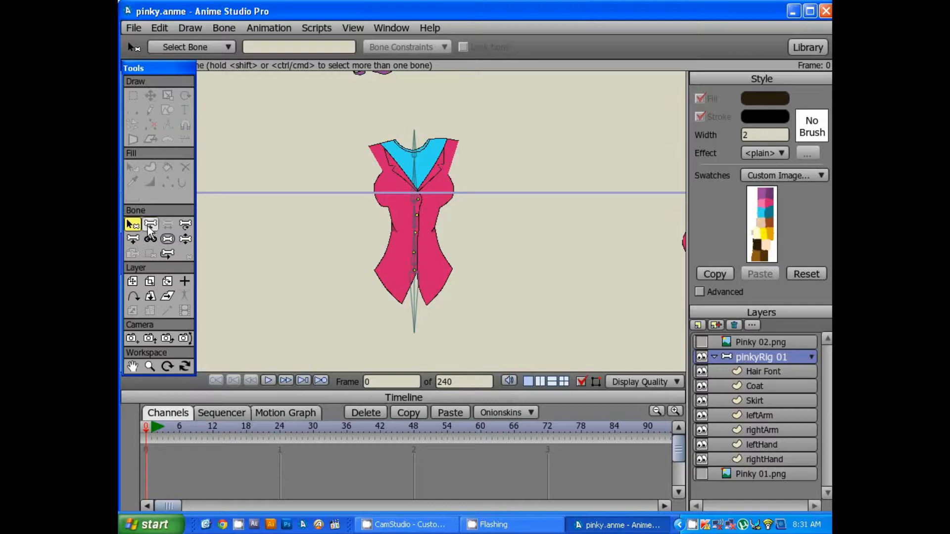
pyautogui.click(134, 240)
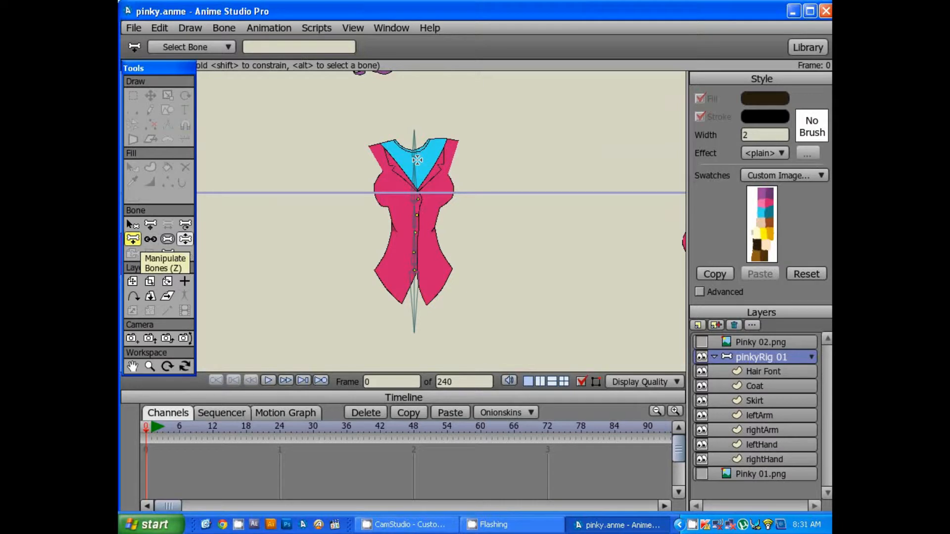
pyautogui.moveTo(417, 159); pyautogui.dragTo(451, 145)
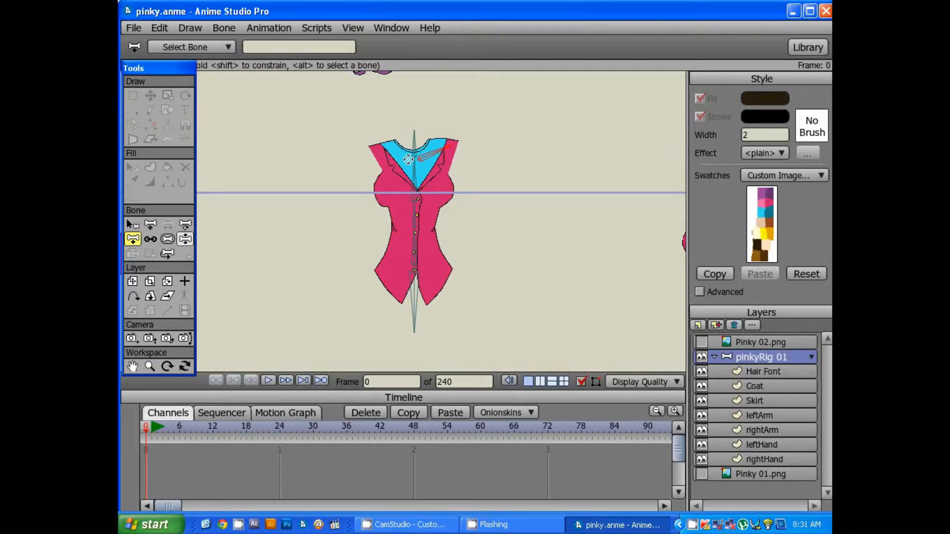
pyautogui.moveTo(408, 159); pyautogui.dragTo(374, 149)
# Reparent both shoulder bones to the neck bone at the coat's collar.
pyautogui.click(132, 225)
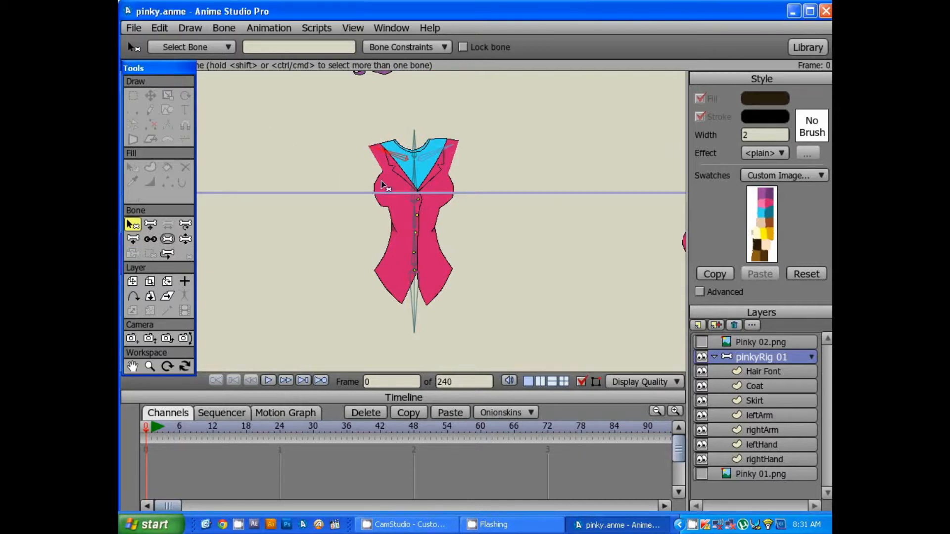
pyautogui.click(150, 239)
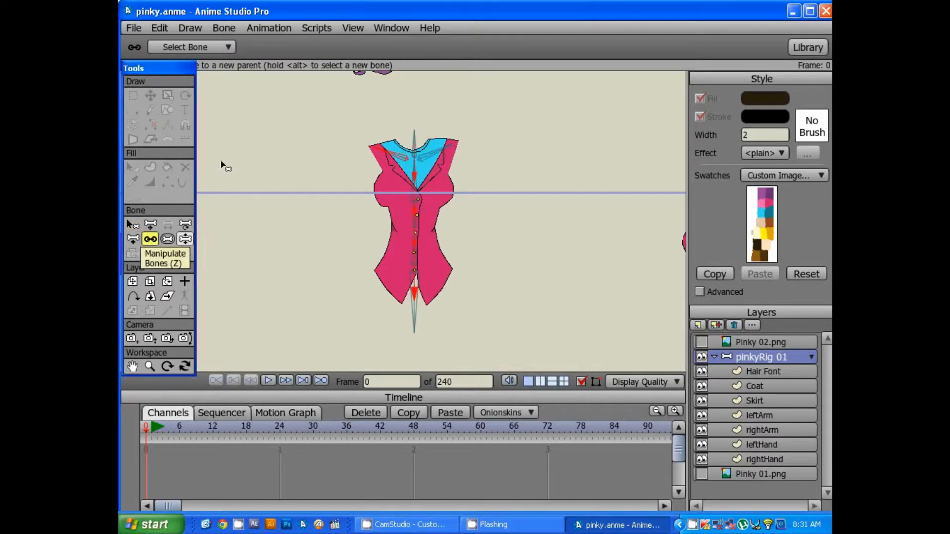
pyautogui.scroll(5, 425, 172)
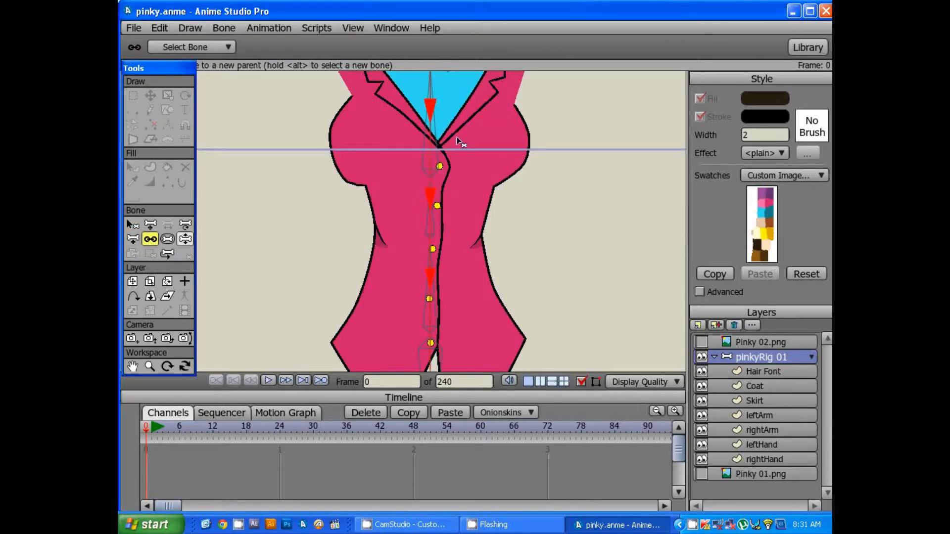
pyautogui.moveTo(474, 117); pyautogui.dragTo(474, 206)
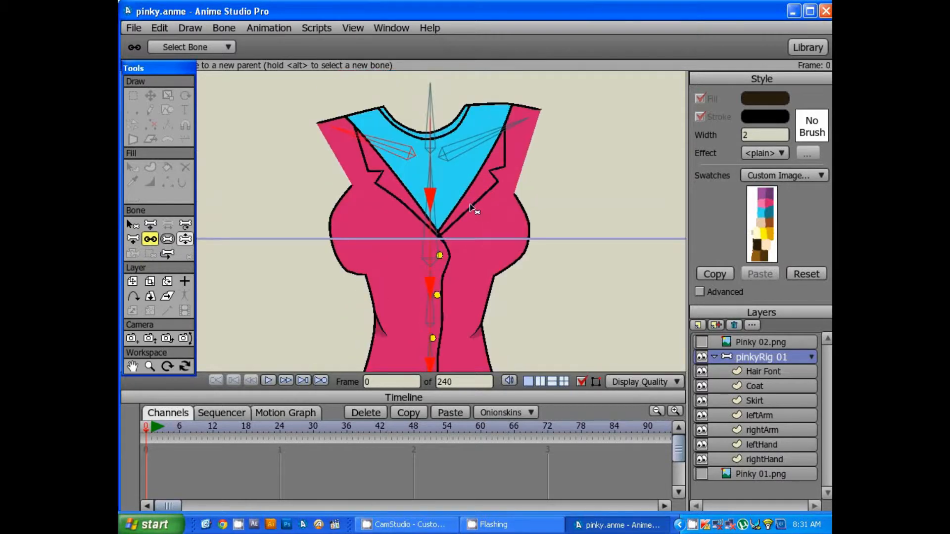
pyautogui.click(436, 148)
pyautogui.click(132, 224)
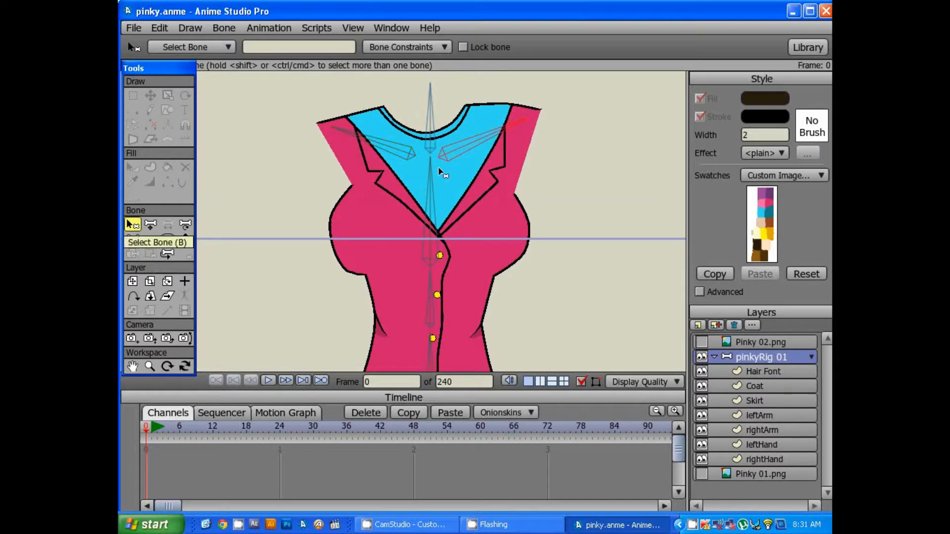
pyautogui.press('p')
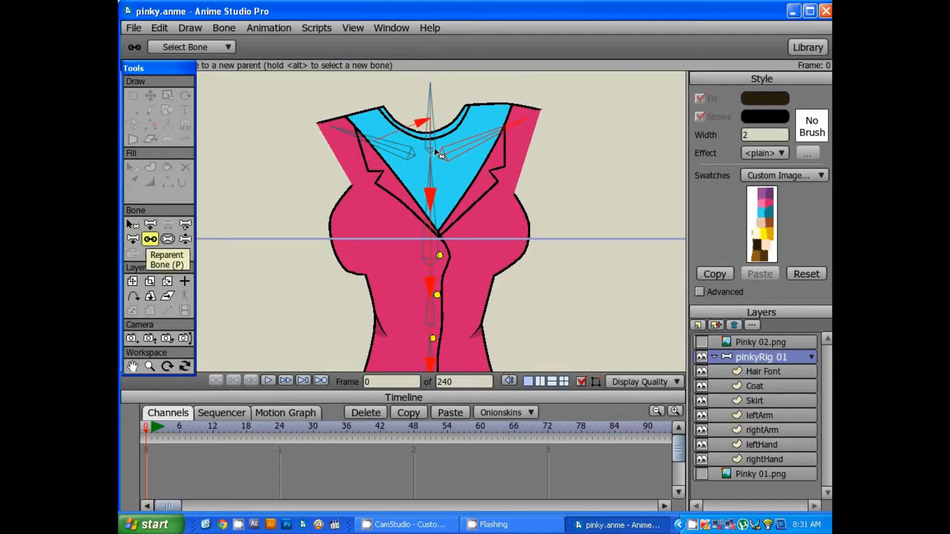
pyautogui.click(430, 102)
# Test the shoulder links by rotating a shoulder bone and the neck bone, undoing each rotation.
pyautogui.click(132, 225)
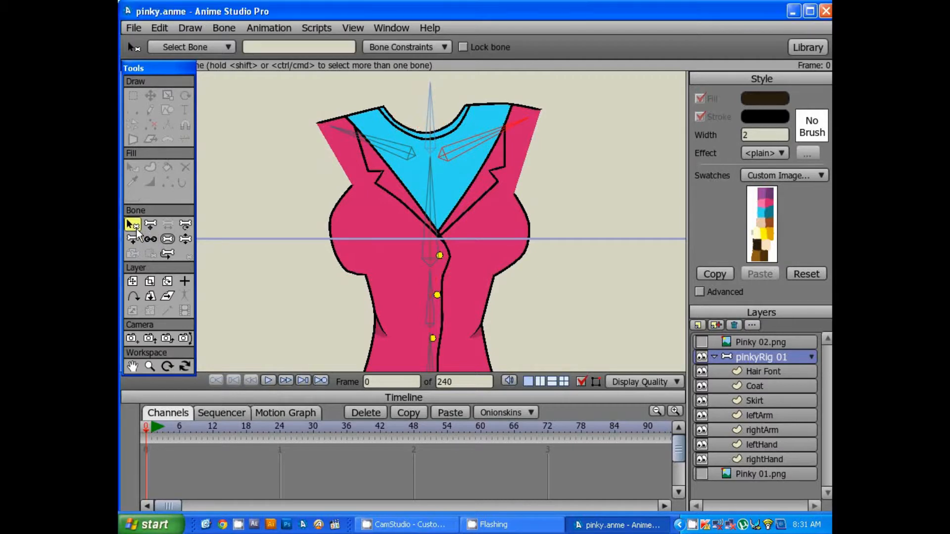
pyautogui.click(188, 226)
pyautogui.moveTo(402, 159)
pyautogui.mouseDown()
pyautogui.moveTo(391, 171)
pyautogui.moveTo(405, 146)
pyautogui.moveTo(389, 172)
pyautogui.mouseUp()
pyautogui.hotkey('ctrl', 'z')
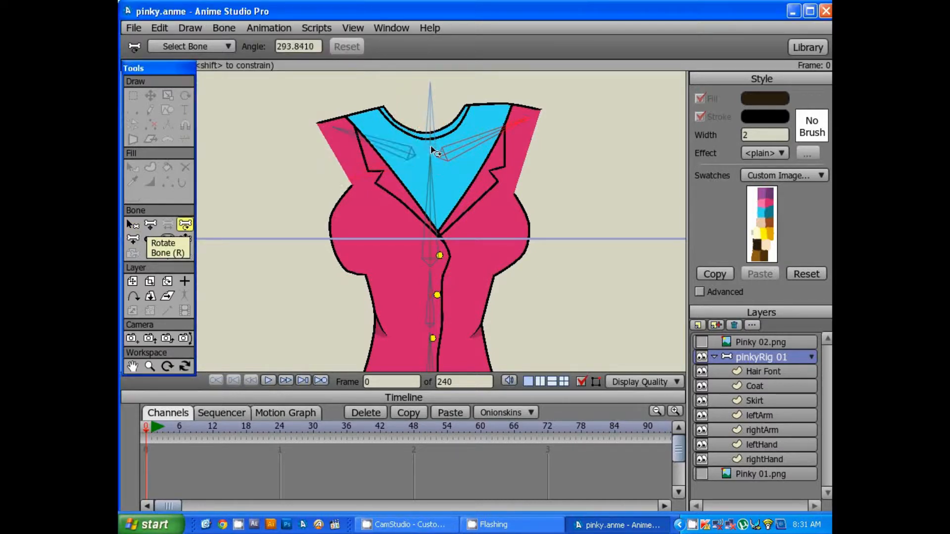
pyautogui.click(433, 147)
pyautogui.moveTo(432, 147); pyautogui.dragTo(413, 136)
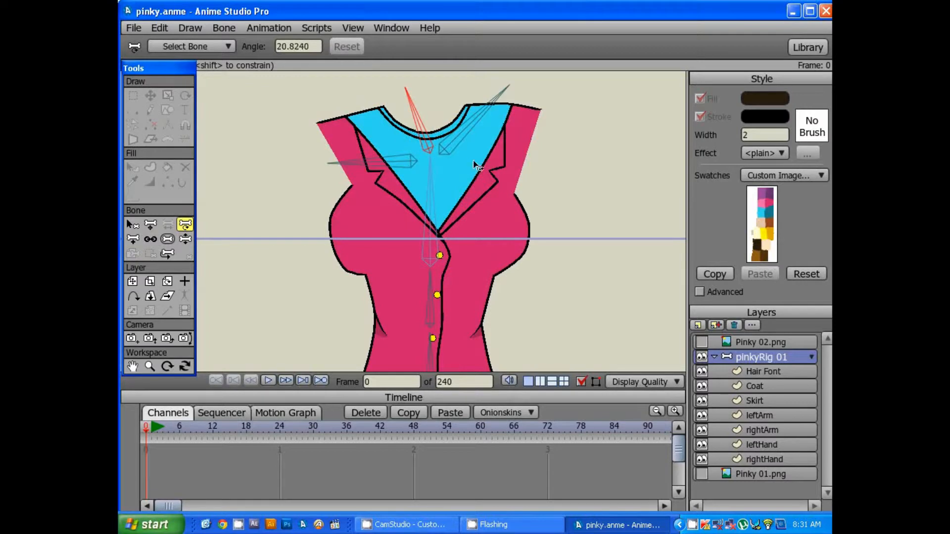
pyautogui.hotkey('ctrl', 'z')
# Reparent each arm's upper arm bone to the shoulder bone on the same side of the coat.
pyautogui.scroll(-3, 498, 164)
pyautogui.scroll(-3, 553, 182)
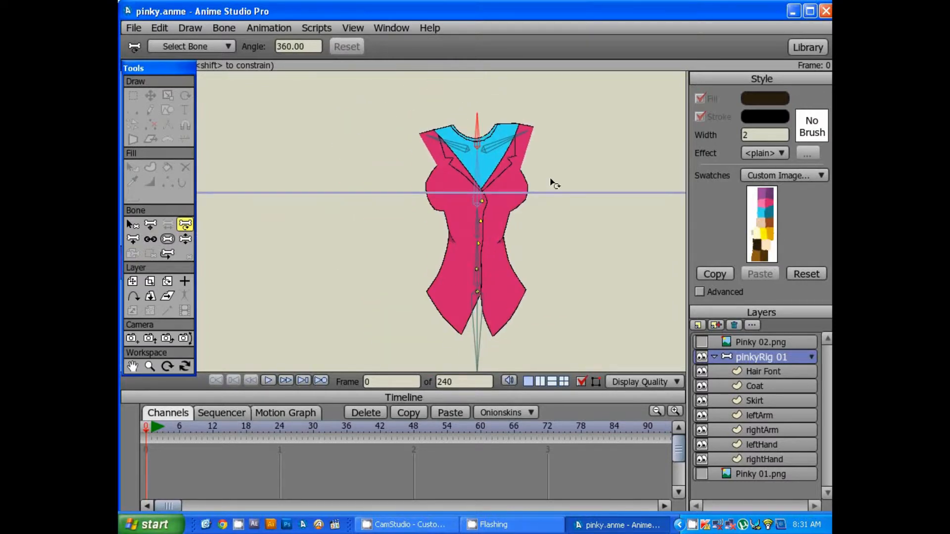
pyautogui.scroll(-4, 541, 213)
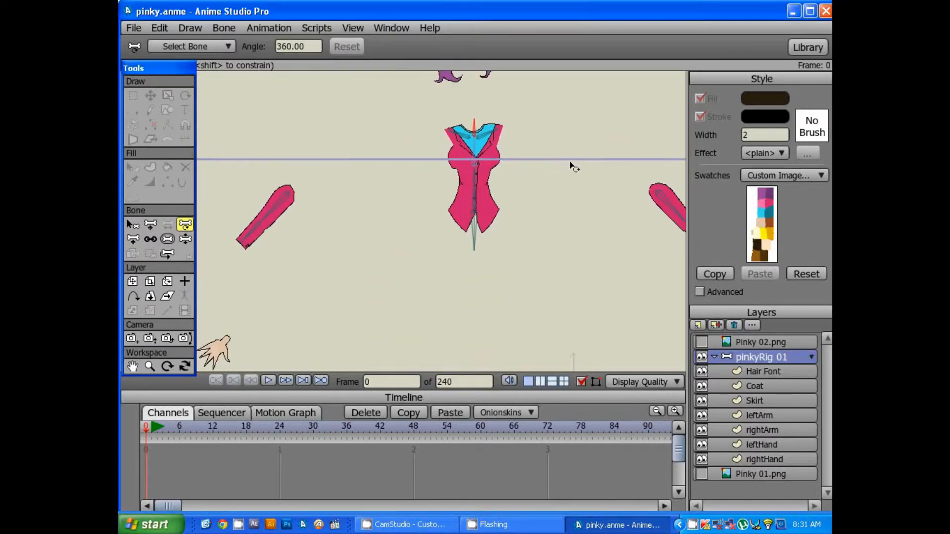
pyautogui.scroll(-1, 569, 178)
pyautogui.moveTo(534, 184); pyautogui.dragTo(492, 168)
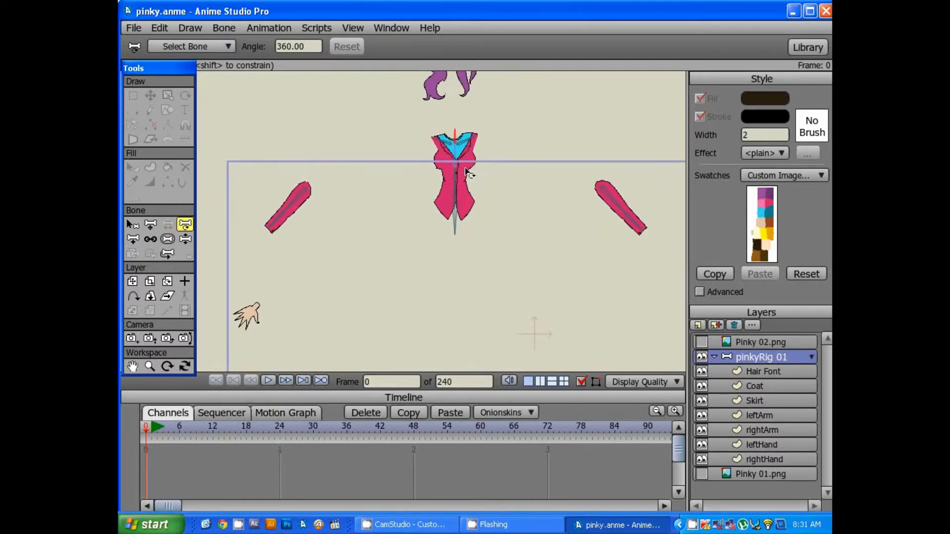
pyautogui.click(132, 224)
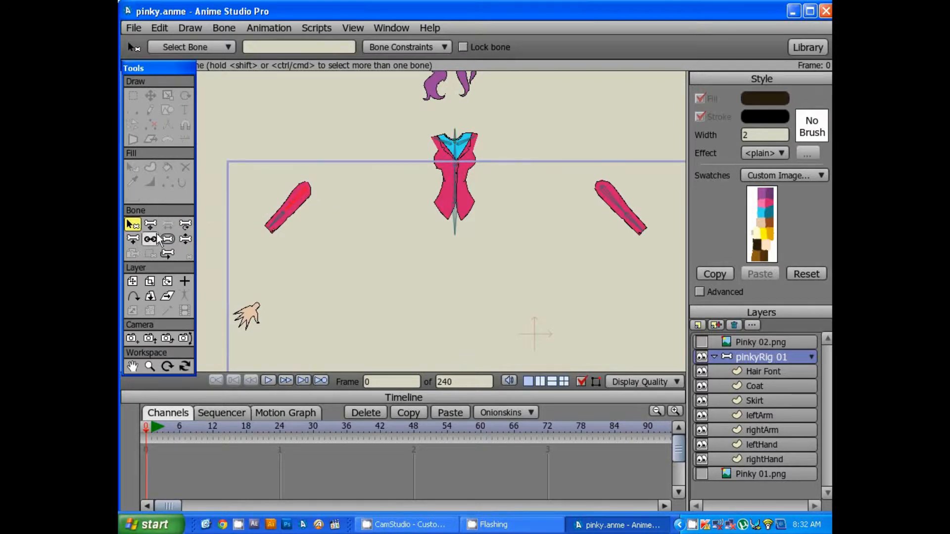
pyautogui.click(152, 239)
pyautogui.click(442, 143)
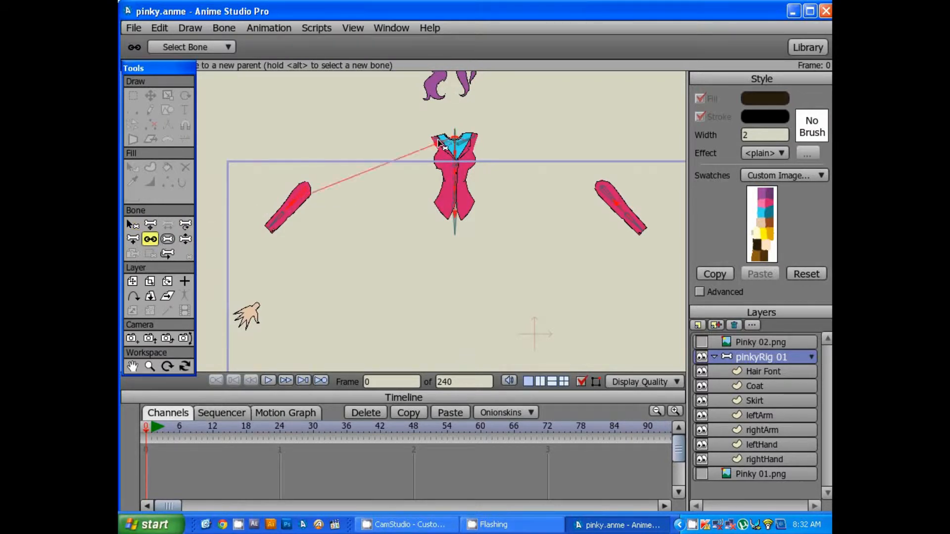
pyautogui.click(133, 224)
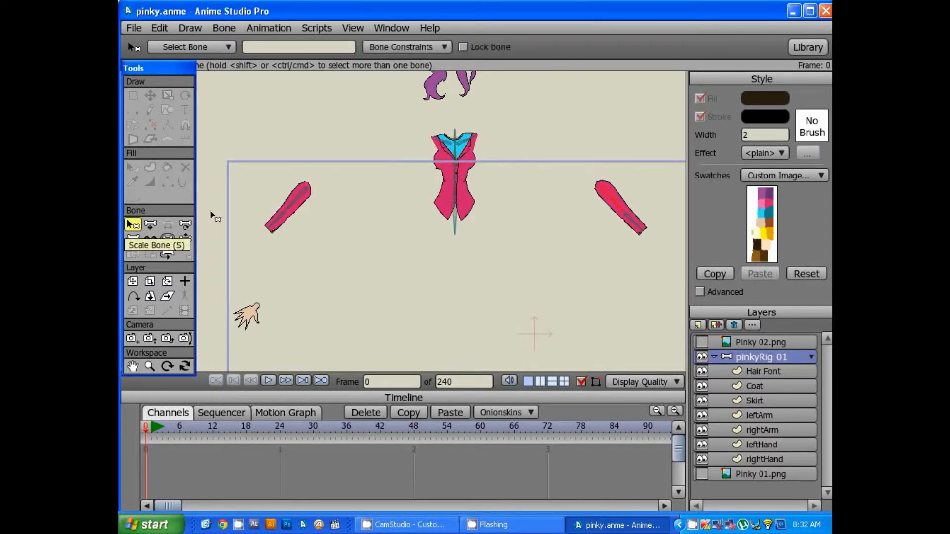
pyautogui.click(150, 239)
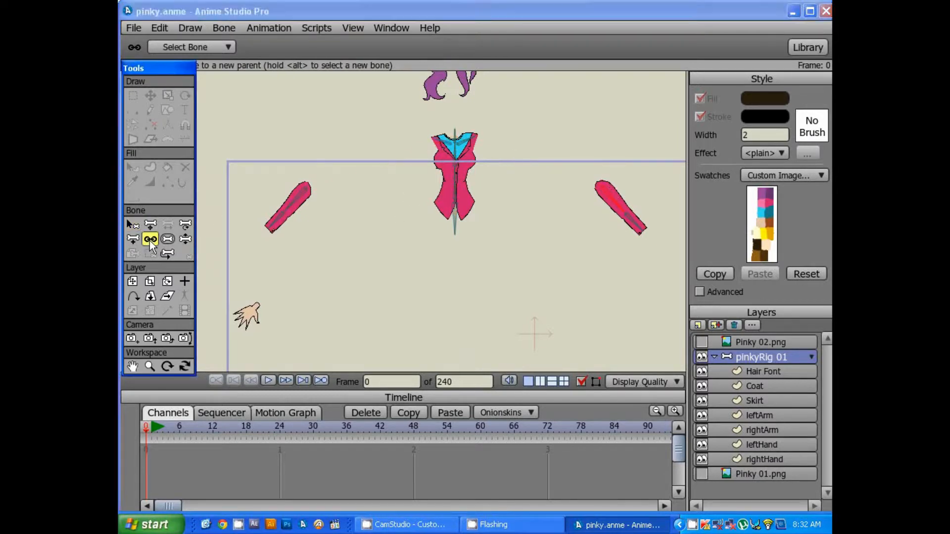
pyautogui.click(470, 138)
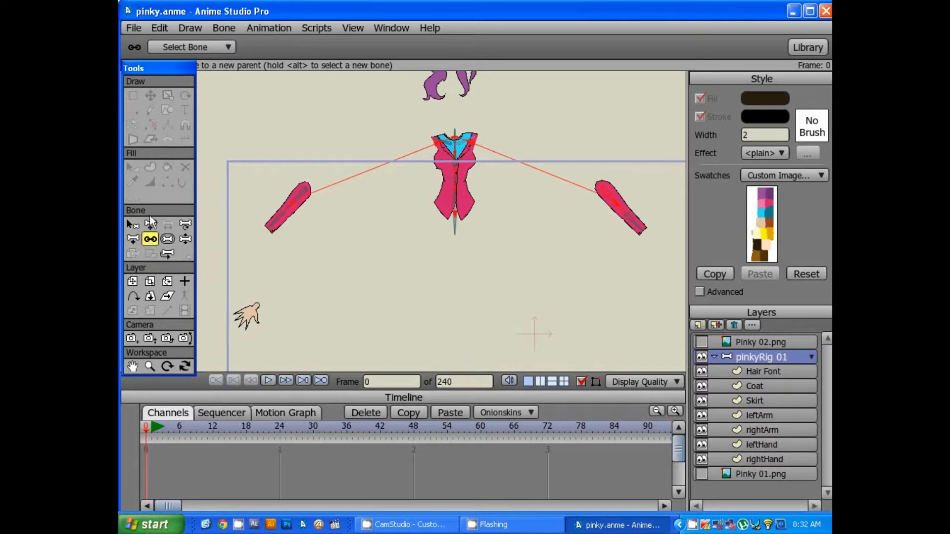
# Deselect the bones and examine the parent links between the shoulder bones and both upper arms.
pyautogui.click(133, 224)
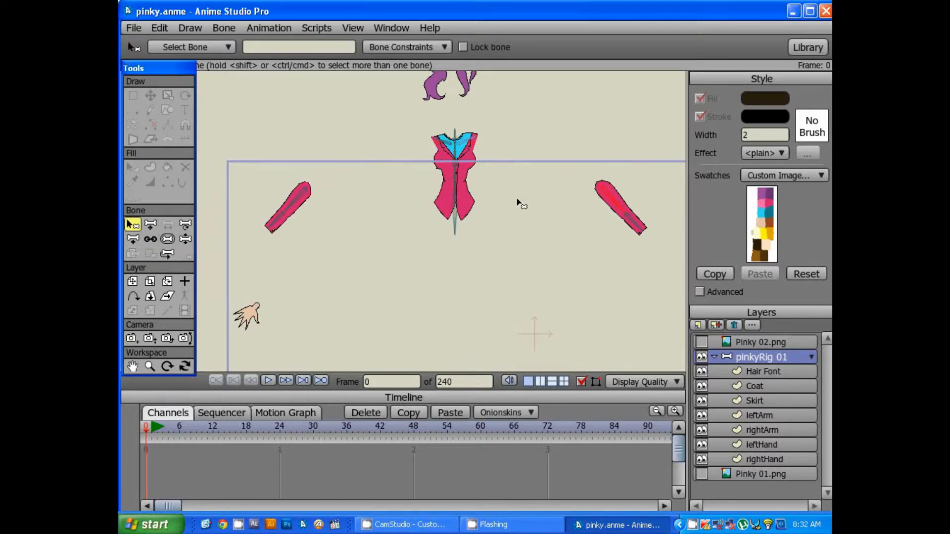
pyautogui.click(151, 239)
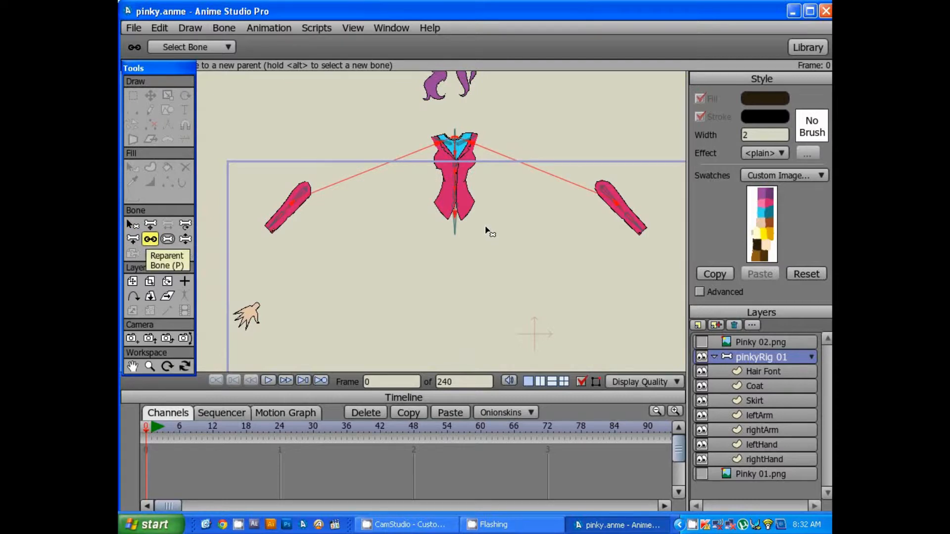
pyautogui.scroll(-3, 519, 180)
pyautogui.scroll(2, 520, 180)
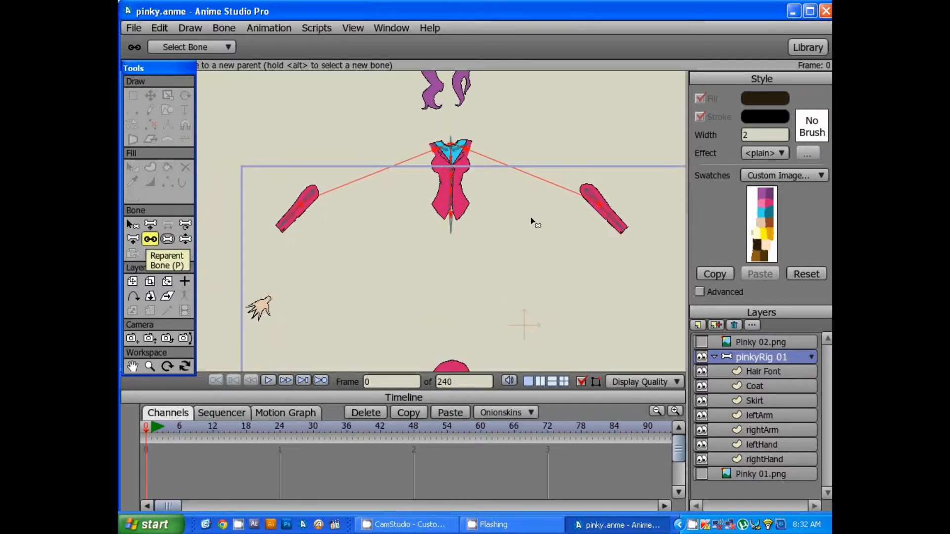
pyautogui.moveTo(548, 240); pyautogui.dragTo(522, 155)
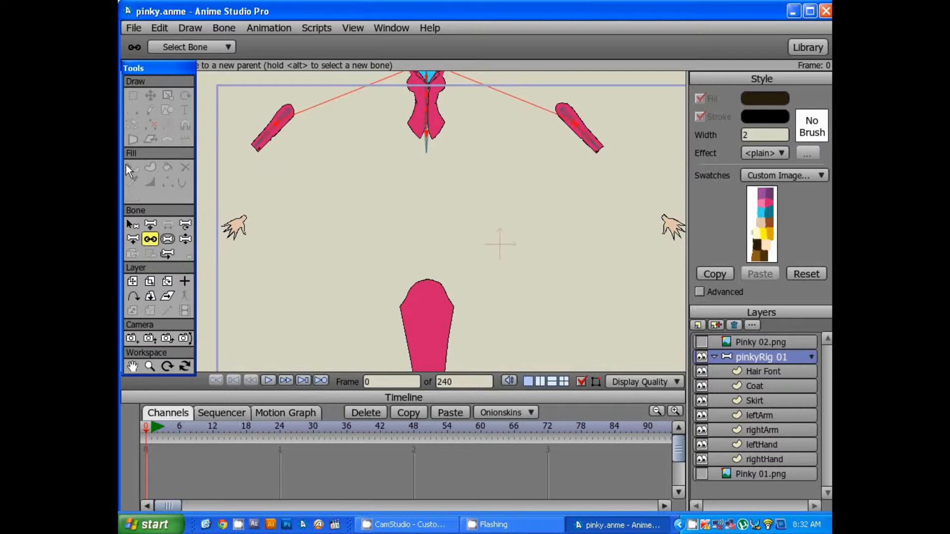
# Draw a short wrist bone and a longer bone through the palm and fingers on the hand at the canvas's left side.
pyautogui.click(133, 239)
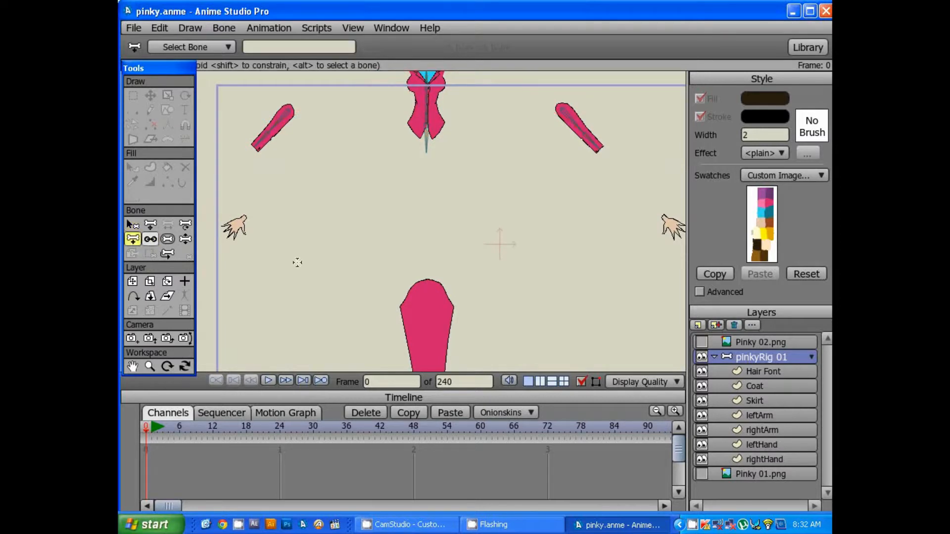
pyautogui.moveTo(319, 229); pyautogui.dragTo(473, 208)
pyautogui.scroll(3, 473, 206)
pyautogui.moveTo(405, 175); pyautogui.dragTo(385, 234)
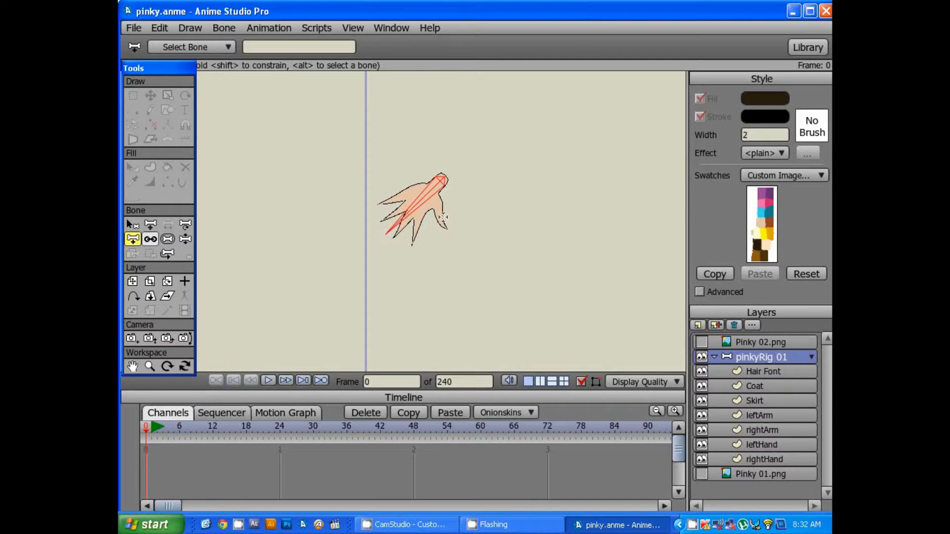
pyautogui.hotkey('ctrl', 'z')
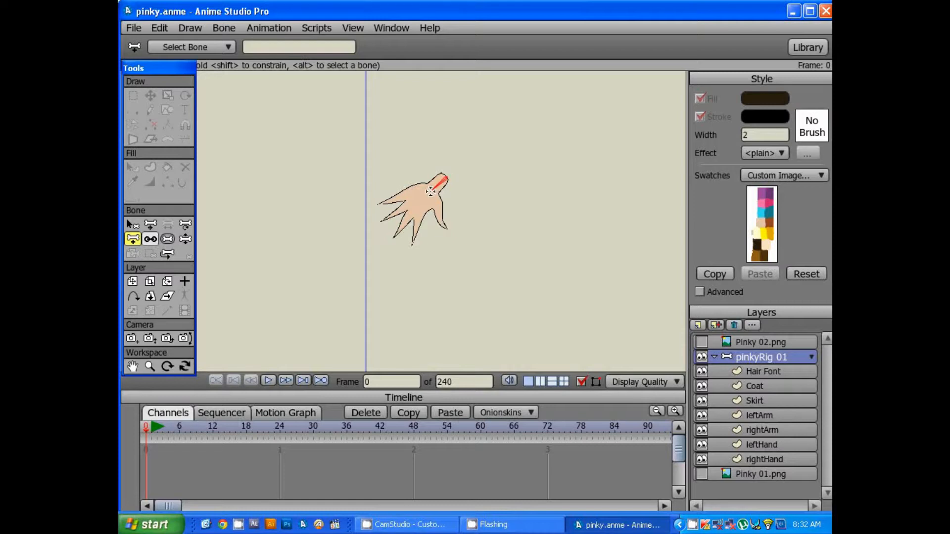
pyautogui.moveTo(430, 191); pyautogui.dragTo(381, 237)
pyautogui.scroll(-5, 467, 214)
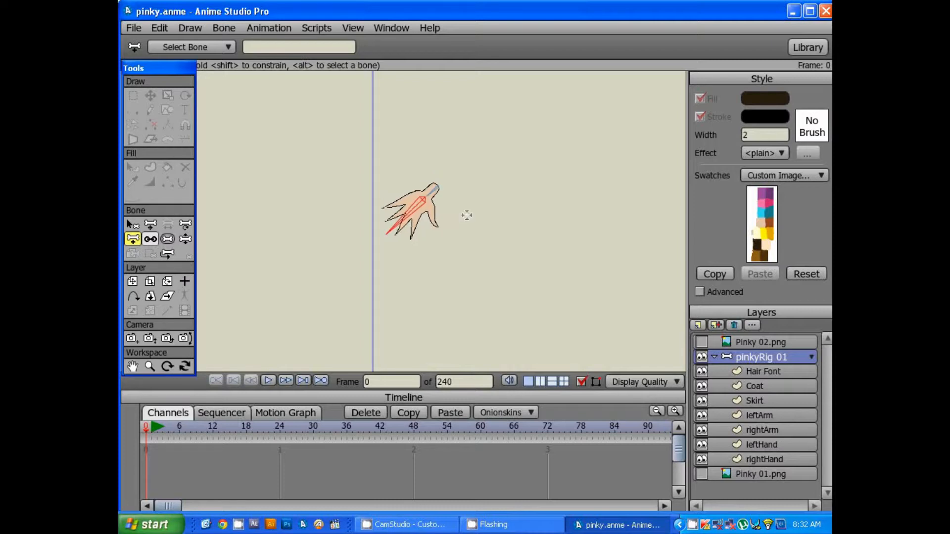
# Draw a short wrist bone and a connected bone through the palm and fingers on the hand at the canvas's right side.
pyautogui.moveTo(484, 204); pyautogui.dragTo(263, 155)
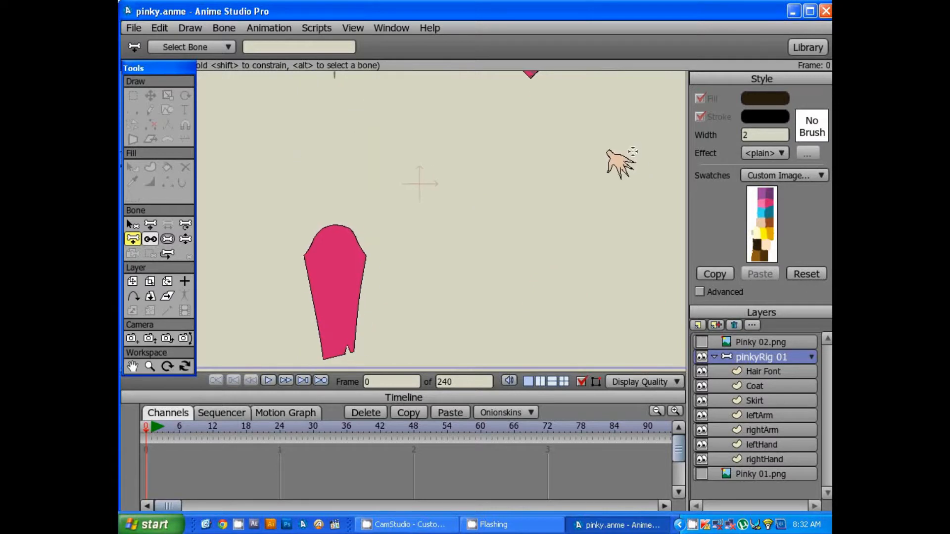
pyautogui.moveTo(633, 151); pyautogui.dragTo(403, 189)
pyautogui.scroll(5, 405, 190)
pyautogui.moveTo(389, 139); pyautogui.dragTo(492, 220)
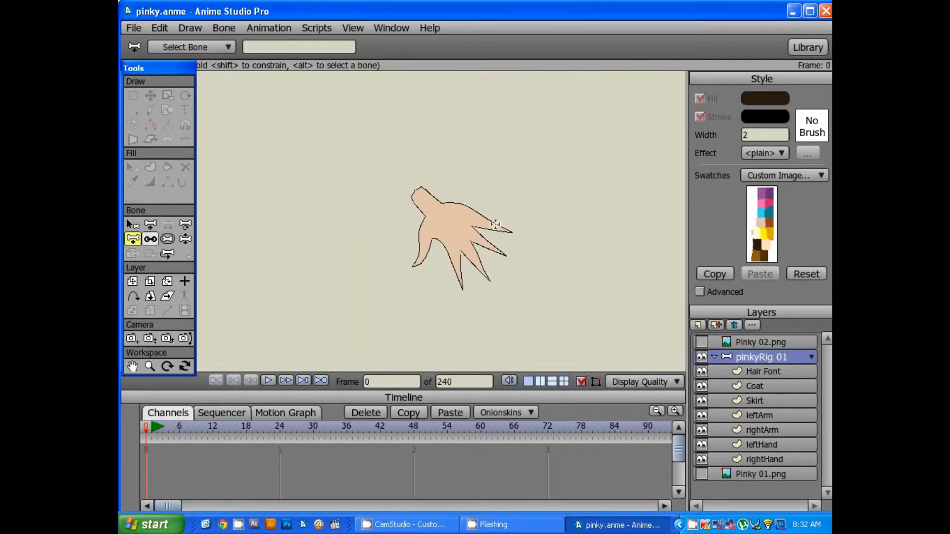
pyautogui.scroll(2, 493, 221)
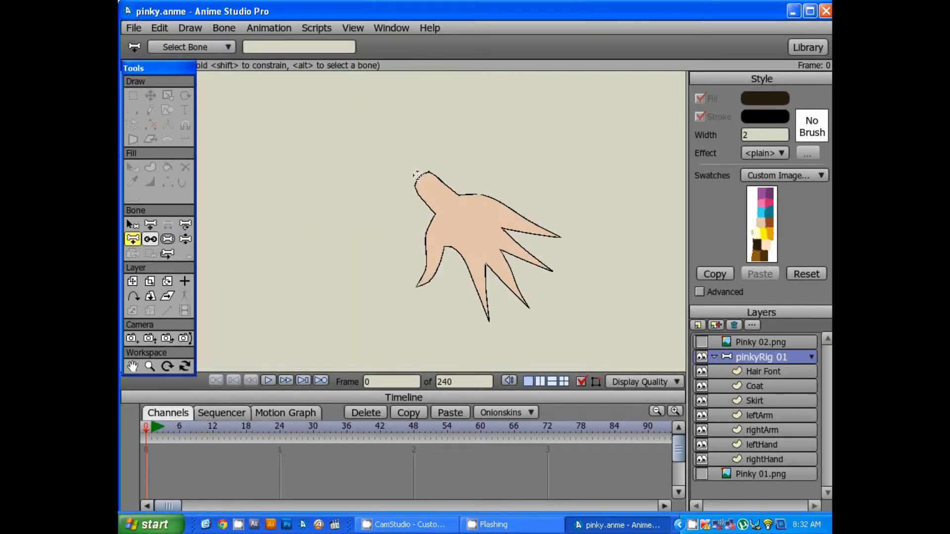
pyautogui.moveTo(417, 176); pyautogui.dragTo(443, 203)
pyautogui.moveTo(442, 202); pyautogui.dragTo(538, 303)
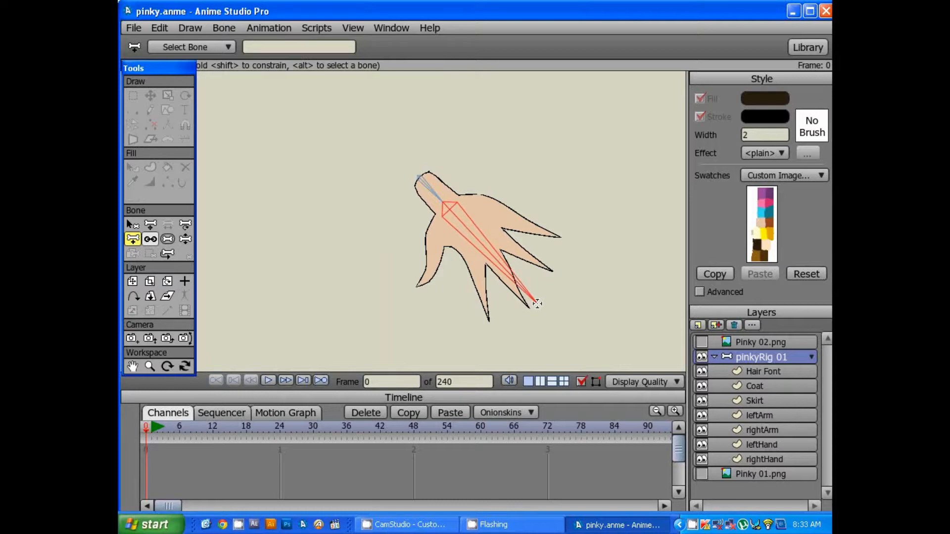
# Examine the parent links of the new bones in both hands.
pyautogui.scroll(-5, 537, 303)
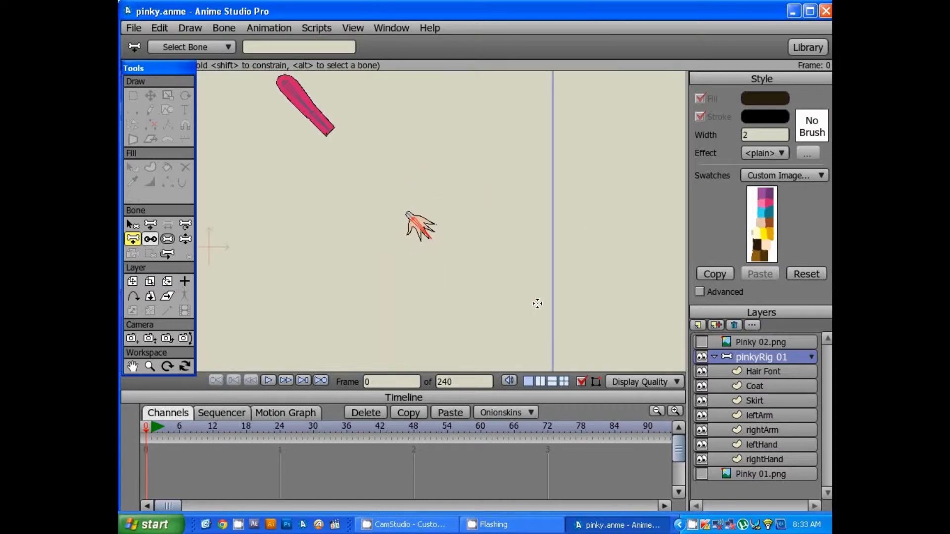
pyautogui.moveTo(316, 238); pyautogui.dragTo(556, 217)
pyautogui.scroll(-1, 498, 199)
pyautogui.scroll(-2, 555, 217)
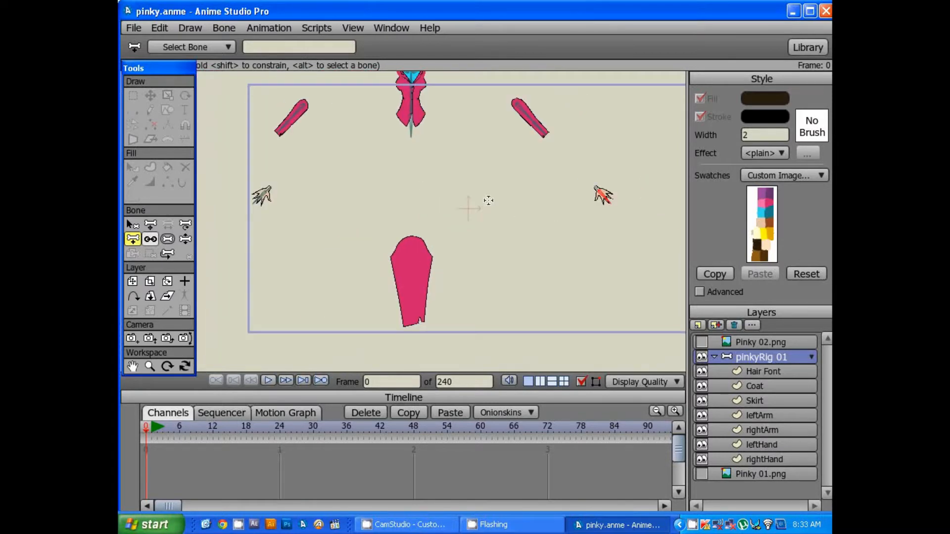
pyautogui.moveTo(488, 201); pyautogui.dragTo(497, 213)
pyautogui.click(150, 239)
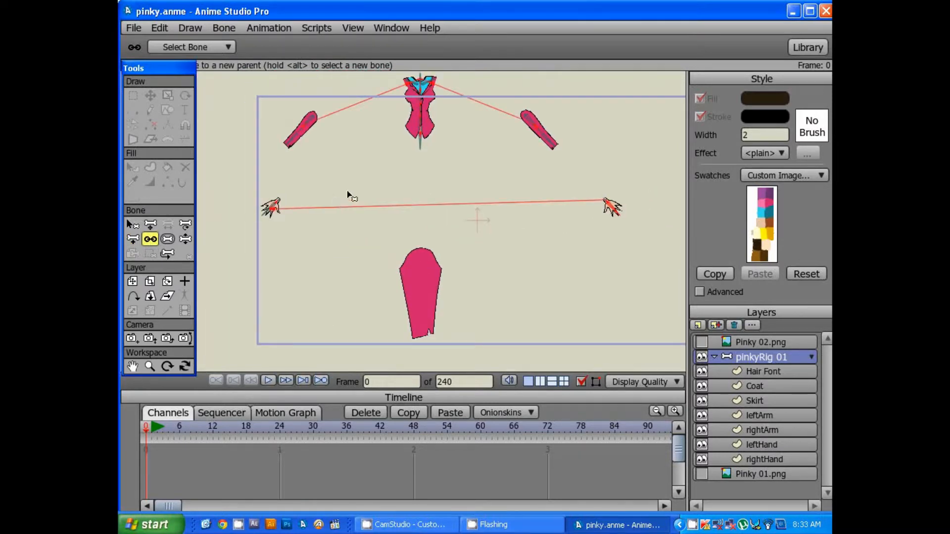
# Select the palm bone of the hand at the canvas's left side and check which bones it is linked to.
pyautogui.click(133, 224)
pyautogui.scroll(2, 303, 216)
pyautogui.scroll(1, 304, 216)
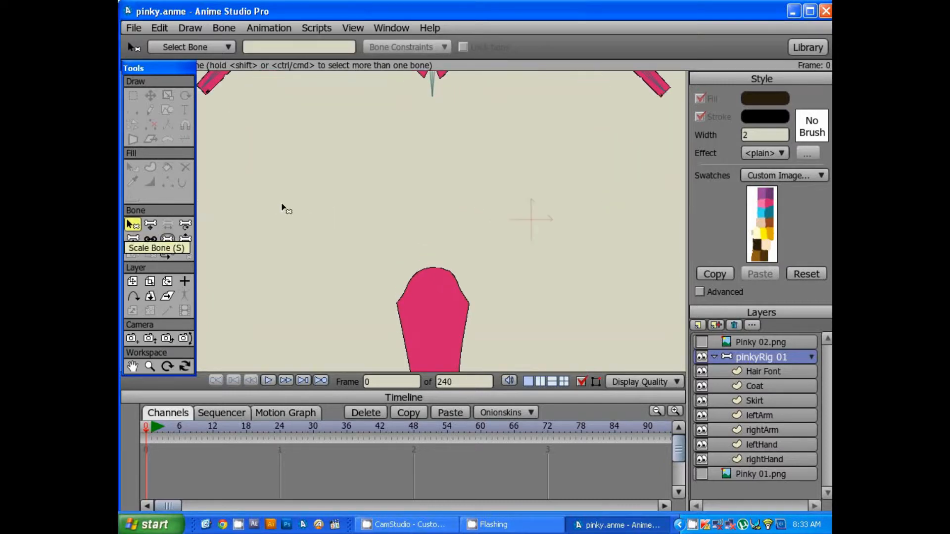
pyautogui.moveTo(198, 213); pyautogui.dragTo(354, 216)
pyautogui.click(335, 194)
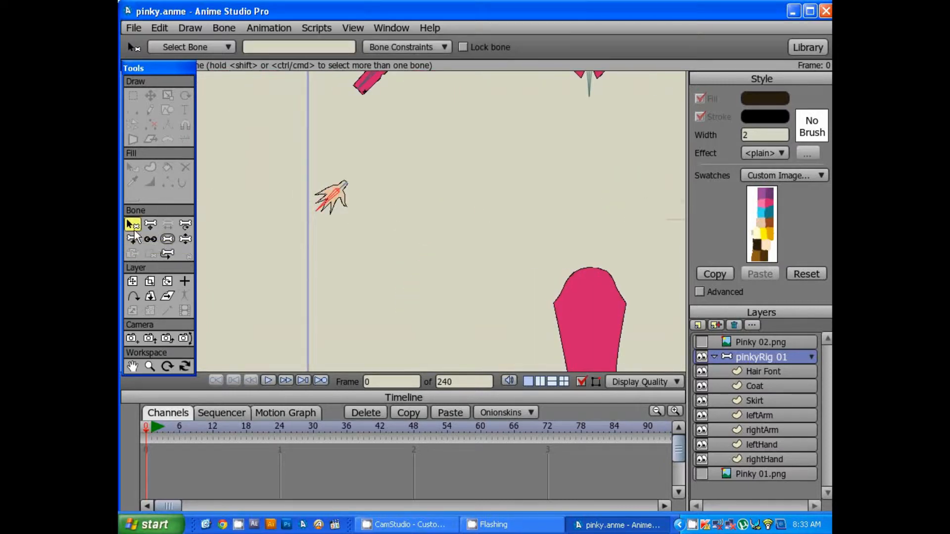
pyautogui.click(150, 239)
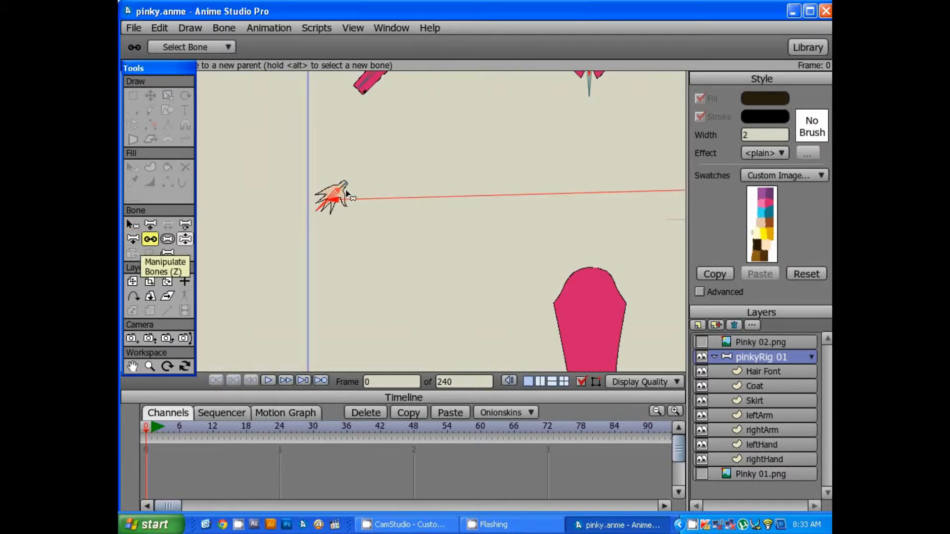
pyautogui.click(132, 224)
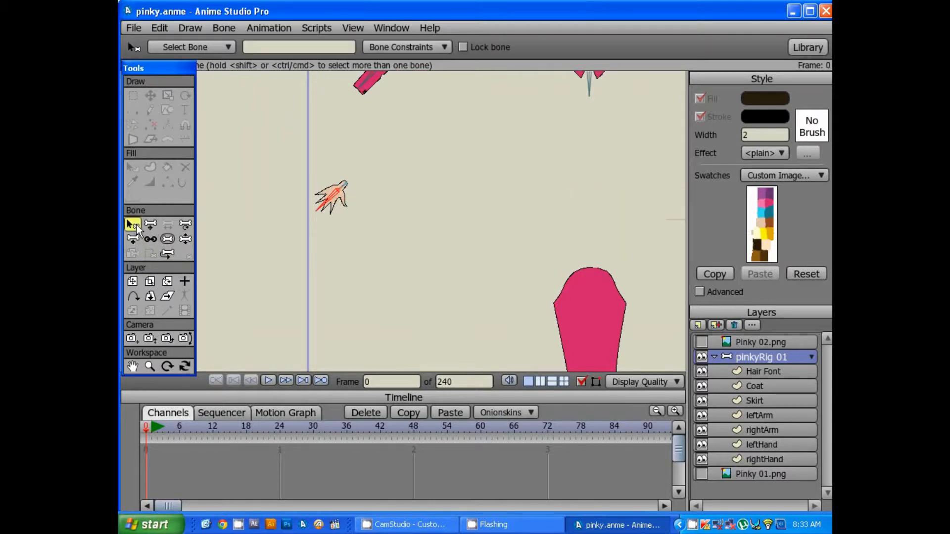
# Select the palm bone of the hand at the canvas's right side and examine the parent links at its wrist.
pyautogui.moveTo(560, 208); pyautogui.dragTo(533, 202)
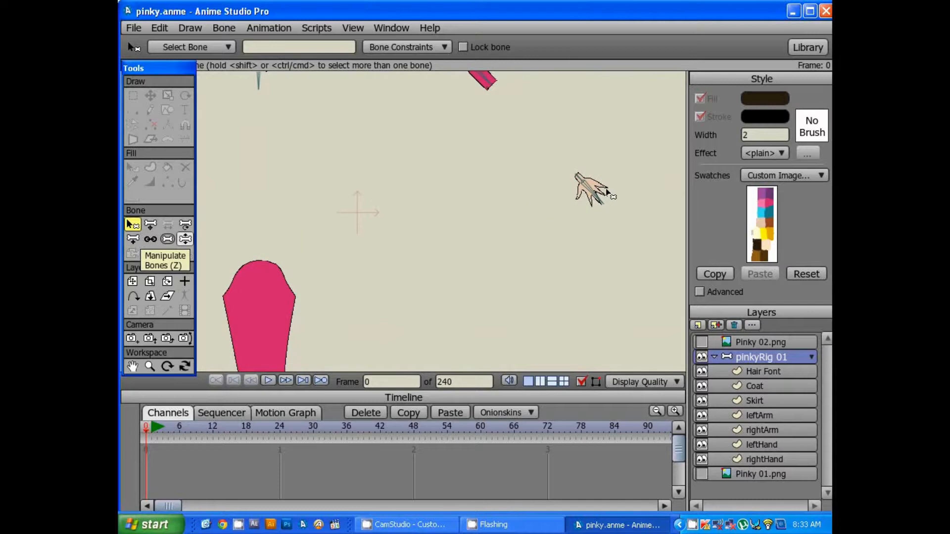
pyautogui.click(150, 239)
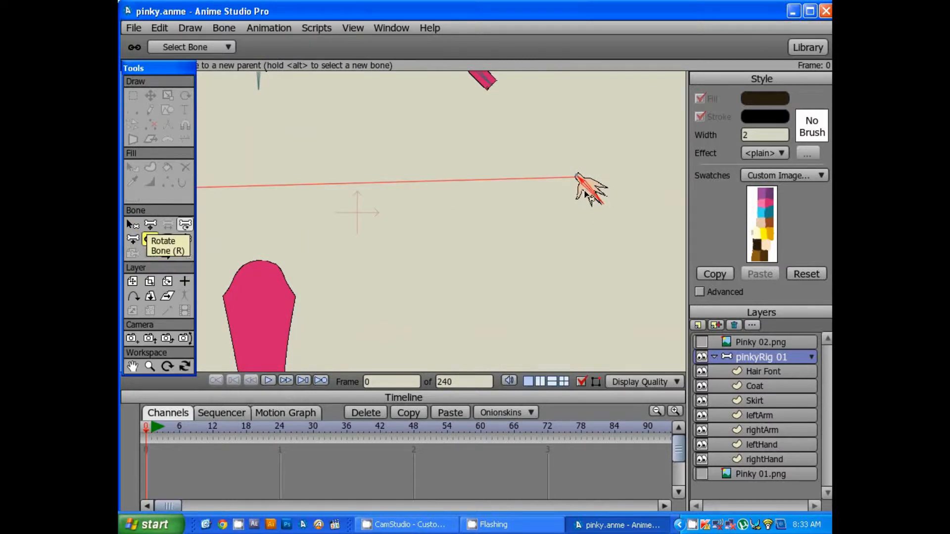
pyautogui.scroll(4, 643, 168)
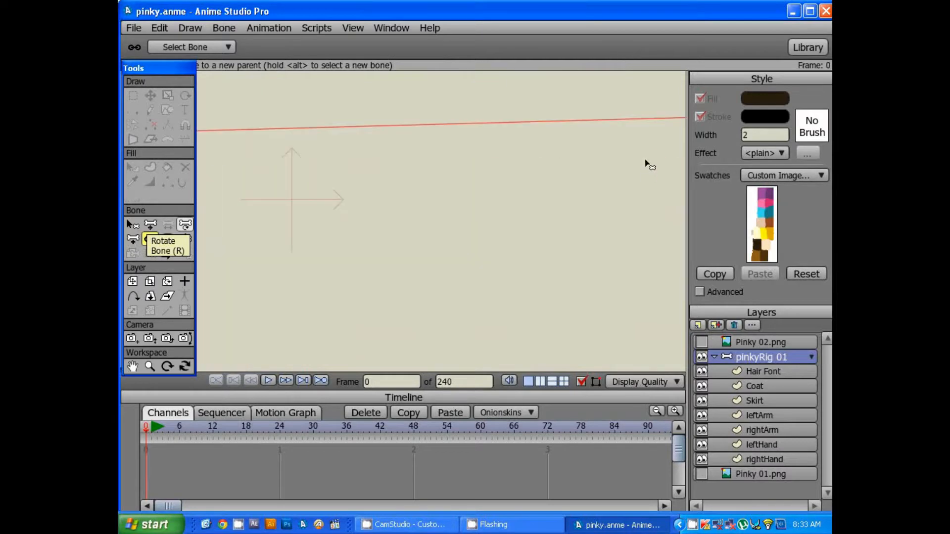
pyautogui.moveTo(644, 161); pyautogui.dragTo(323, 233)
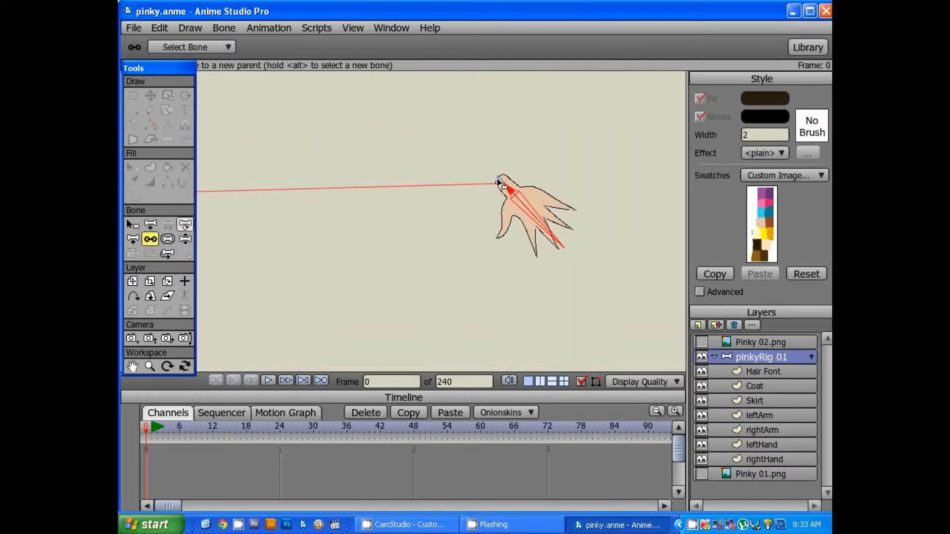
pyautogui.click(133, 224)
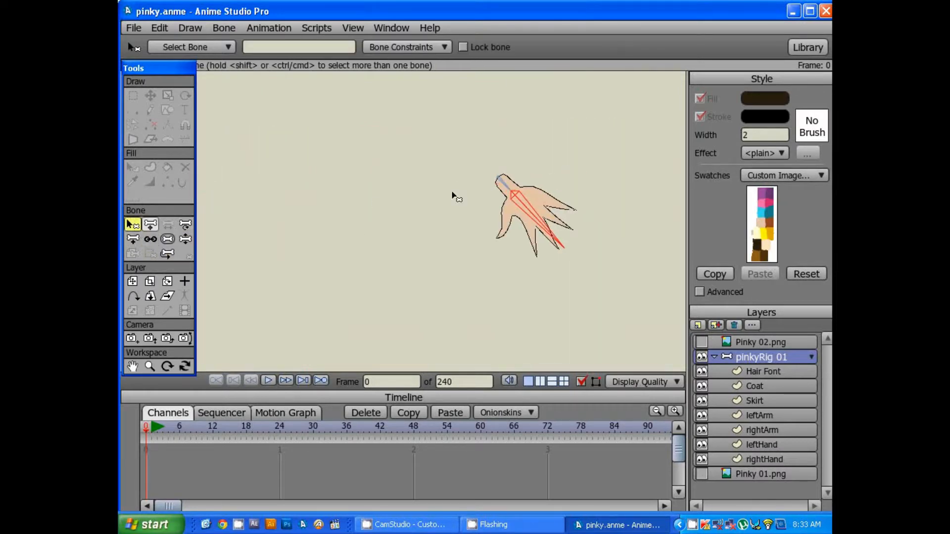
# Reparent the wrist bone of the hand on the drawing's right side to the lower bone of the adjacent arm.
pyautogui.scroll(-4, 431, 238)
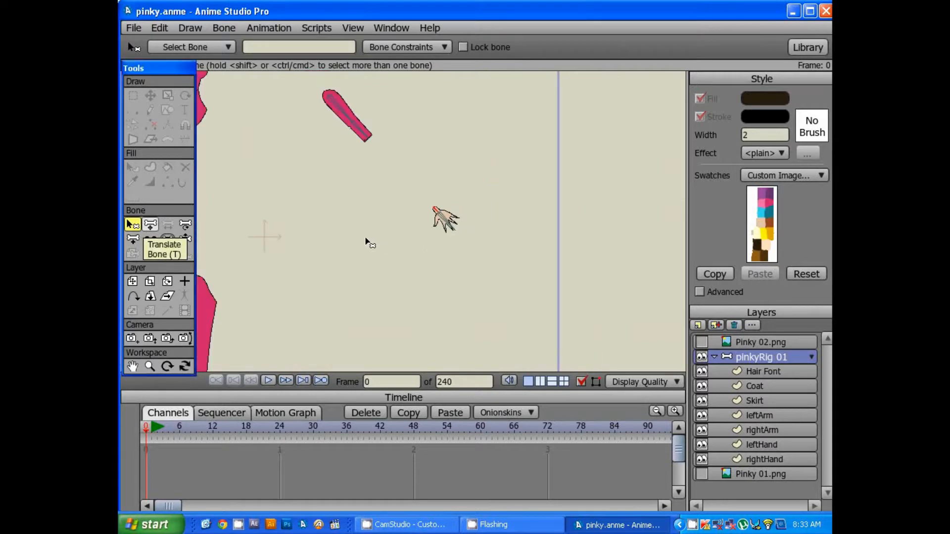
pyautogui.moveTo(328, 225); pyautogui.dragTo(632, 188)
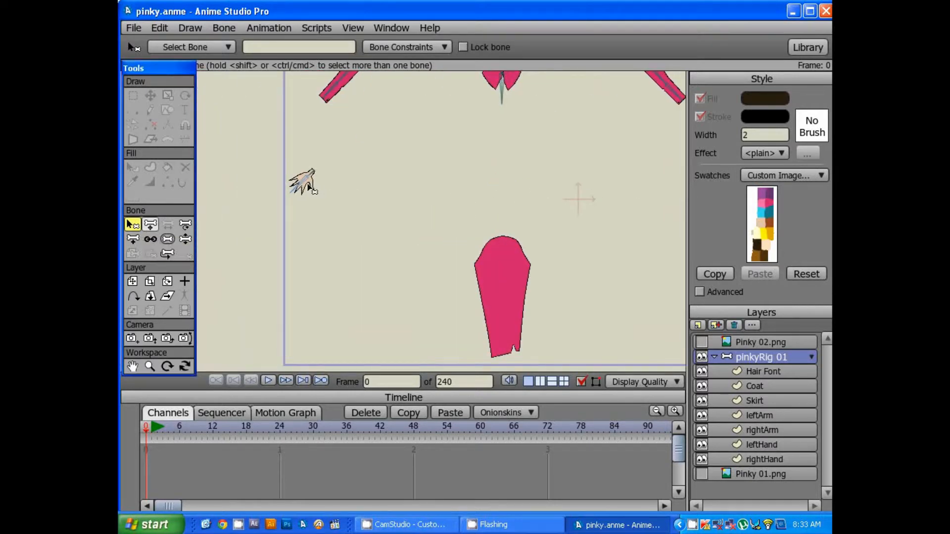
pyautogui.moveTo(456, 186); pyautogui.dragTo(365, 185)
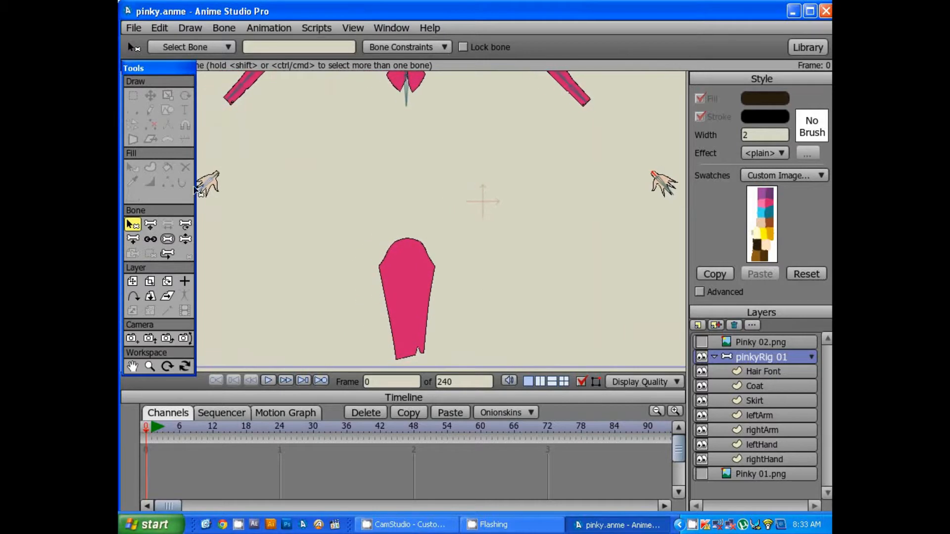
pyautogui.click(151, 239)
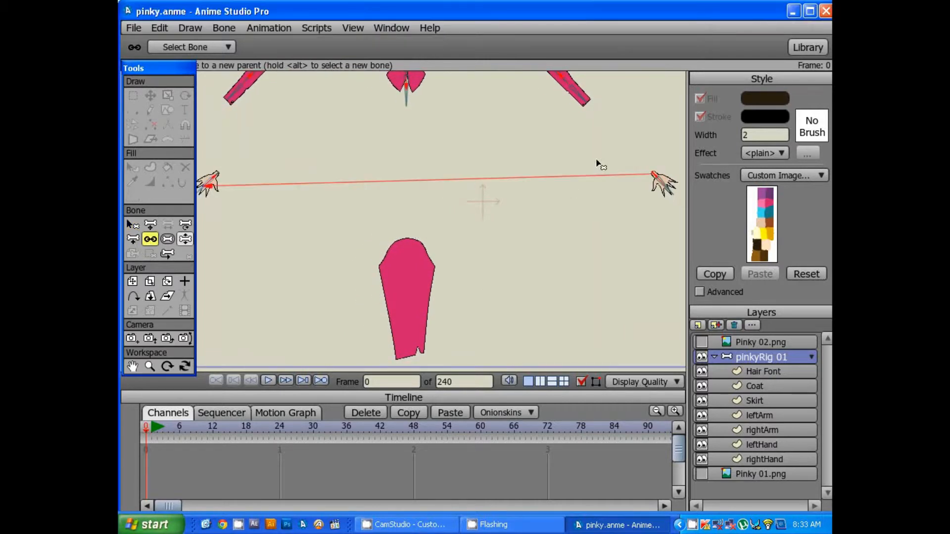
pyautogui.moveTo(608, 142); pyautogui.dragTo(563, 232)
pyautogui.scroll(3, 548, 223)
pyautogui.moveTo(611, 187); pyautogui.dragTo(361, 115)
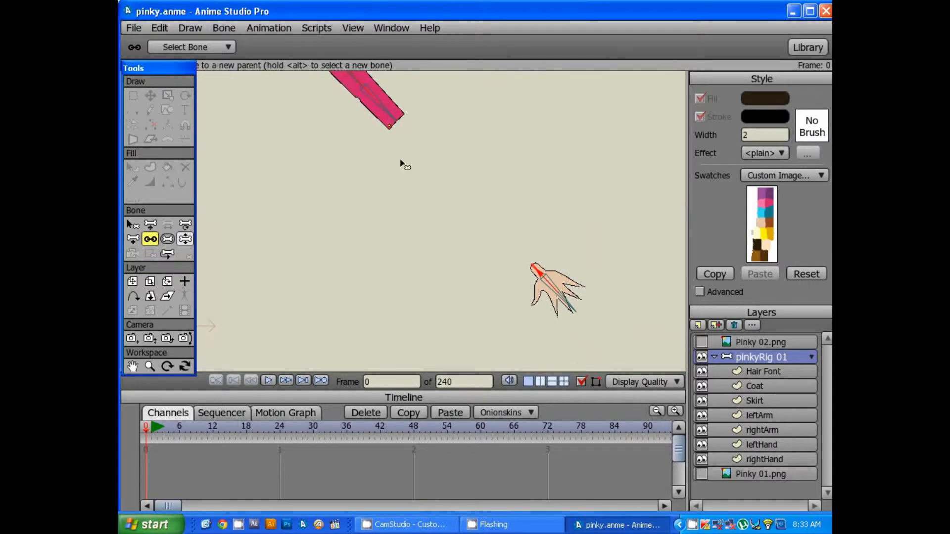
pyautogui.moveTo(402, 163); pyautogui.dragTo(587, 221)
pyautogui.click(456, 167)
# Examine the parent links of the hand and arm bones on both sides of the character.
pyautogui.scroll(-3, 494, 215)
pyautogui.moveTo(424, 232); pyautogui.dragTo(579, 174)
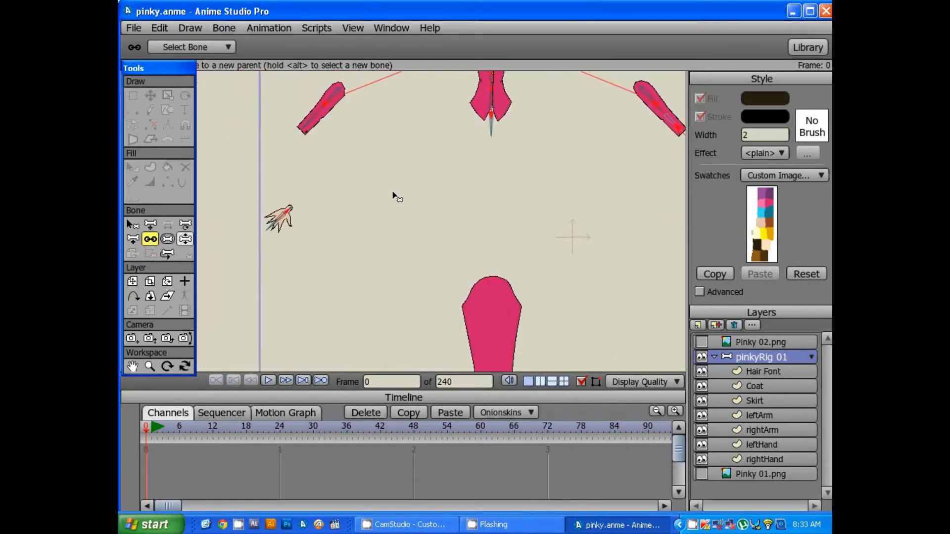
pyautogui.moveTo(392, 193); pyautogui.dragTo(420, 229)
pyautogui.scroll(2, 496, 190)
pyautogui.scroll(1, 385, 216)
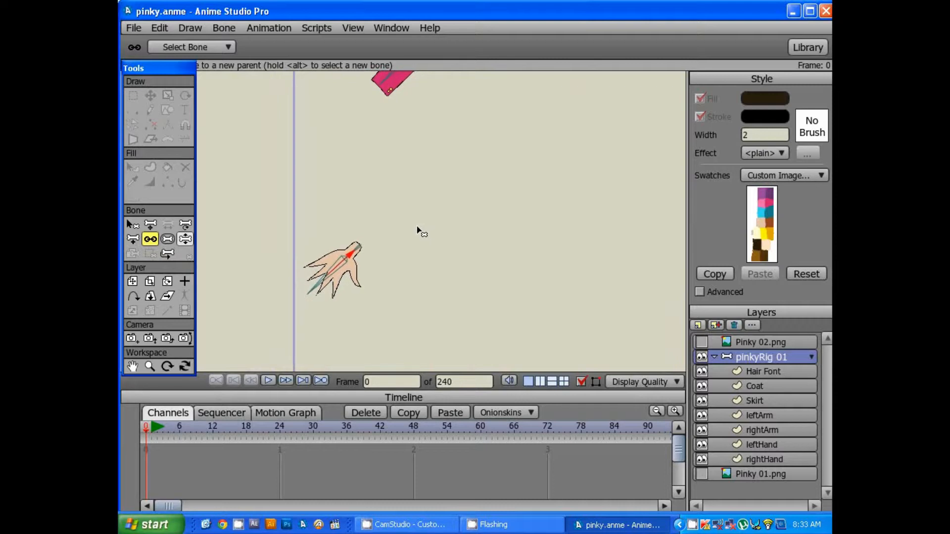
pyautogui.moveTo(467, 140); pyautogui.dragTo(451, 234)
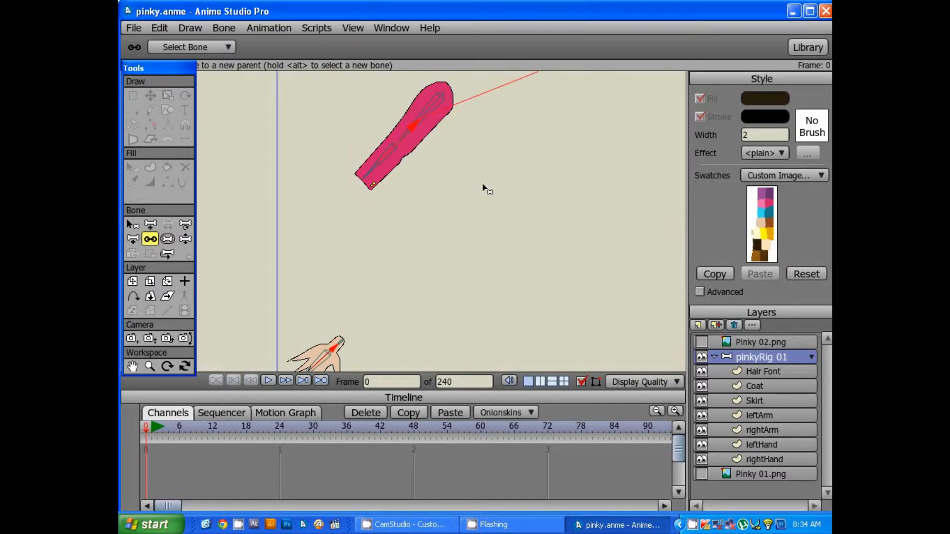
pyautogui.scroll(-2, 483, 188)
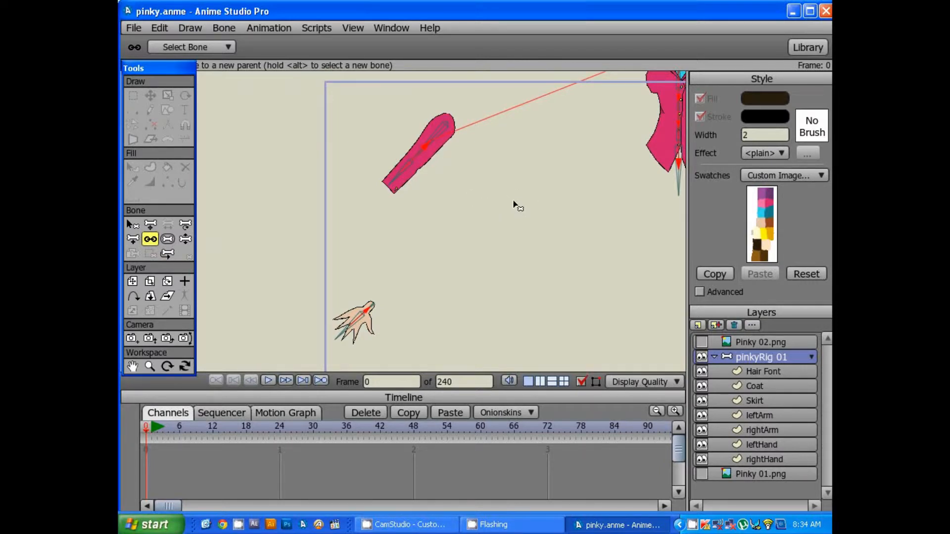
pyautogui.scroll(-4, 515, 204)
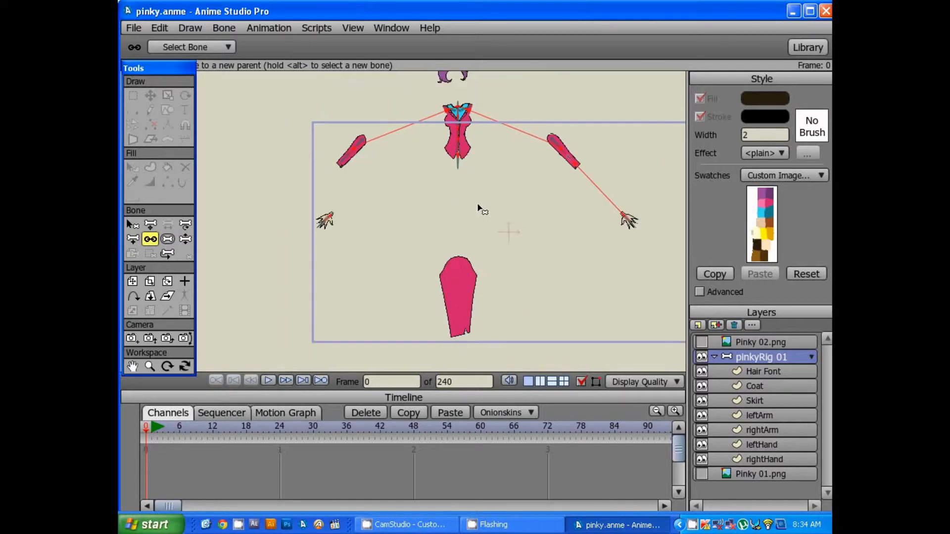
# Reparent the wrist bone of the hand on the drawing's left side to the lower bone of the adjacent arm.
pyautogui.scroll(4, 483, 210)
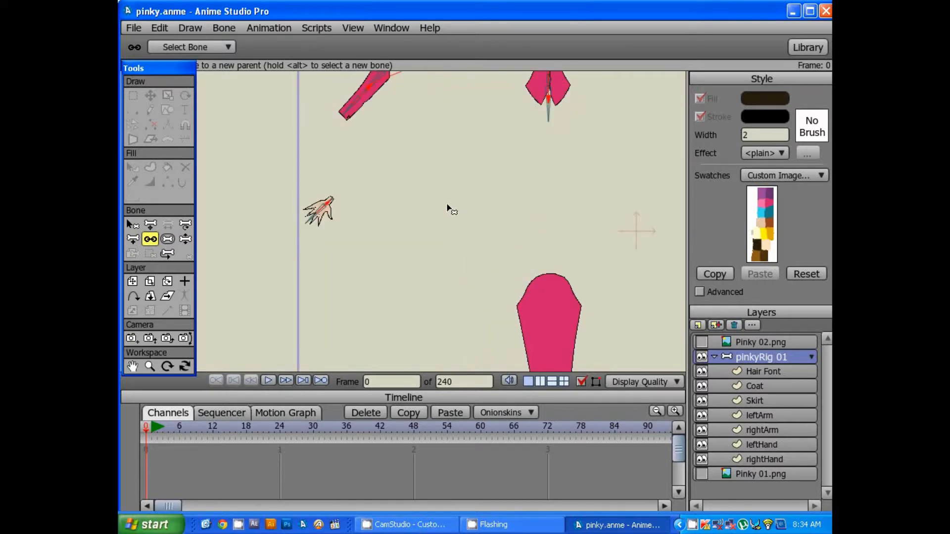
pyautogui.moveTo(377, 205); pyautogui.dragTo(458, 219)
pyautogui.scroll(2, 429, 217)
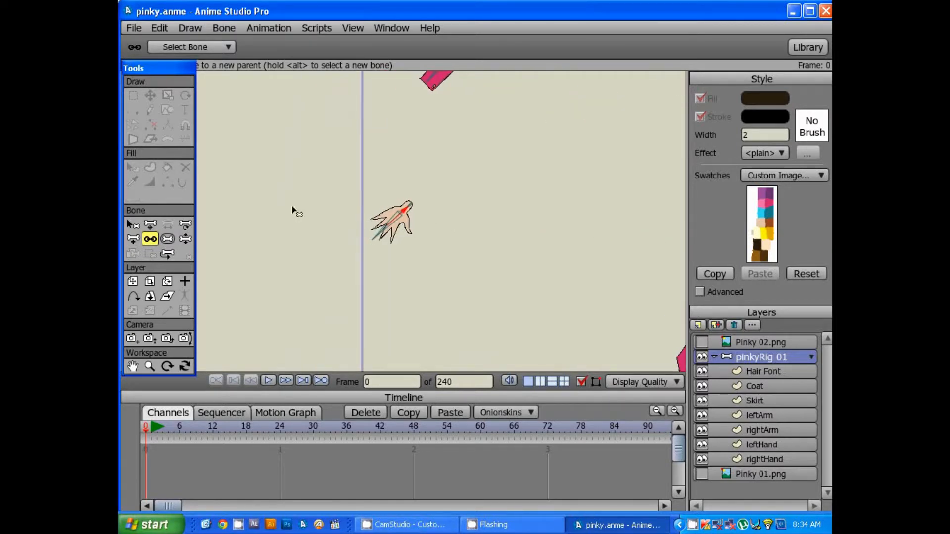
pyautogui.click(133, 224)
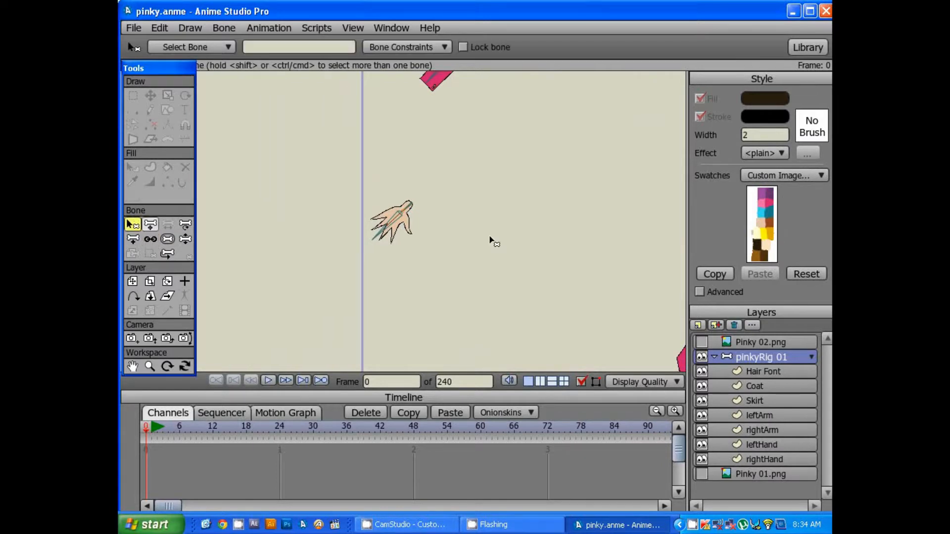
pyautogui.click(150, 239)
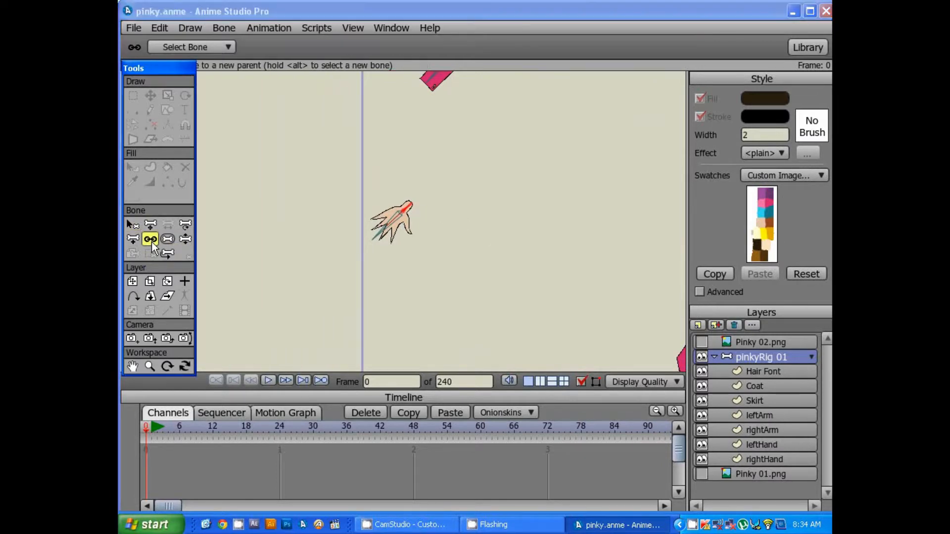
pyautogui.moveTo(523, 122); pyautogui.dragTo(441, 193)
pyautogui.click(418, 169)
pyautogui.click(133, 224)
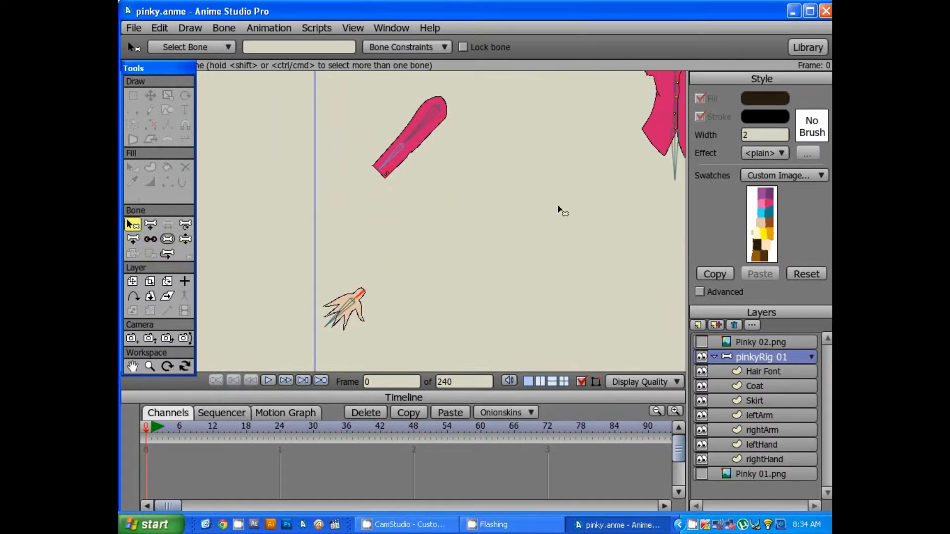
# Examine the lower end of the coat's bone chain and the separate skirt piece below it.
pyautogui.hotkey('ctrl', 'r')
pyautogui.moveTo(620, 236); pyautogui.dragTo(562, 135)
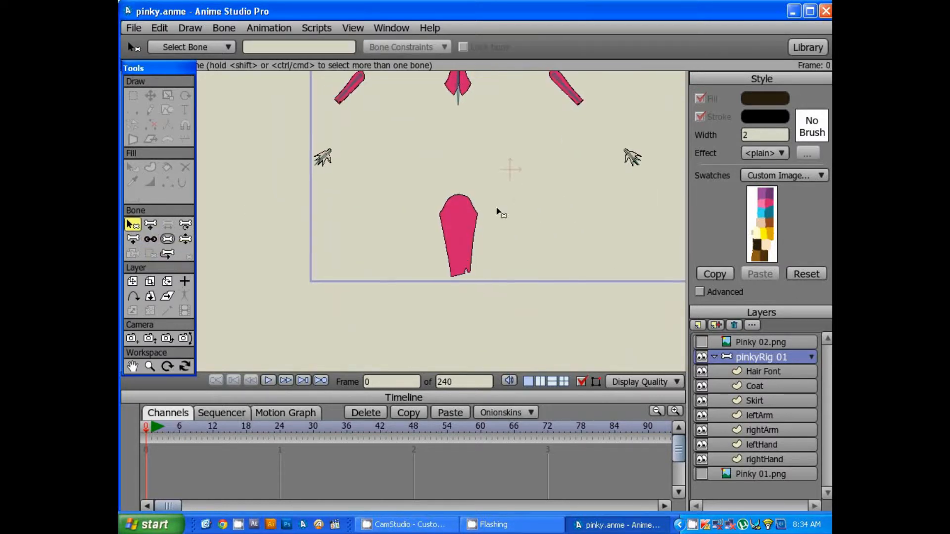
pyautogui.scroll(1, 496, 208)
pyautogui.moveTo(490, 196)
pyautogui.mouseDown()
pyautogui.moveTo(473, 182)
pyautogui.moveTo(475, 190)
pyautogui.mouseUp()
pyautogui.scroll(1, 480, 193)
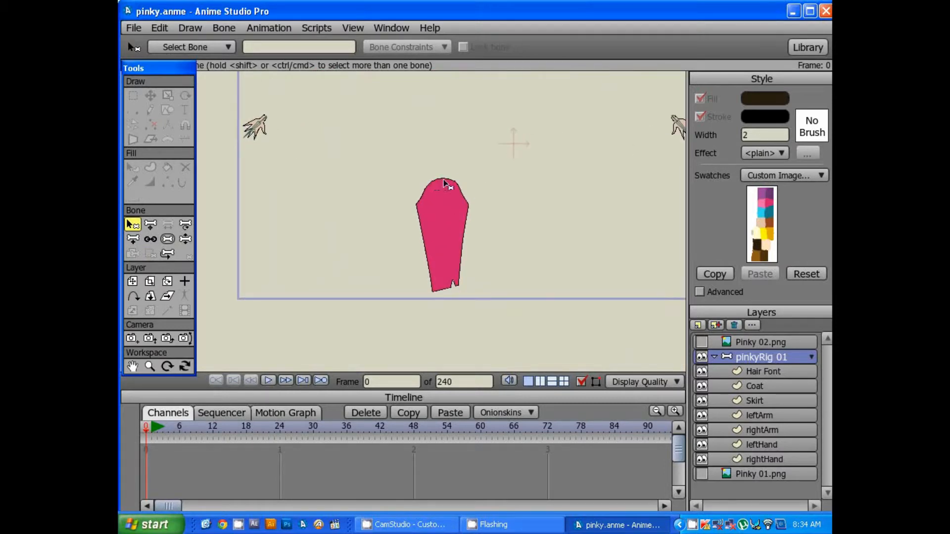
pyautogui.moveTo(509, 126); pyautogui.dragTo(508, 237)
pyautogui.moveTo(451, 161); pyautogui.dragTo(440, 118)
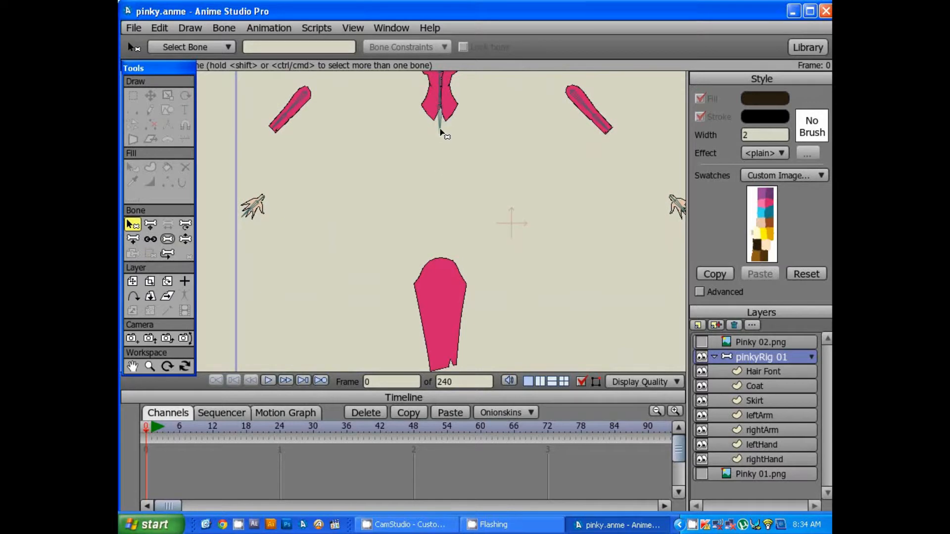
pyautogui.moveTo(456, 283); pyautogui.dragTo(458, 196)
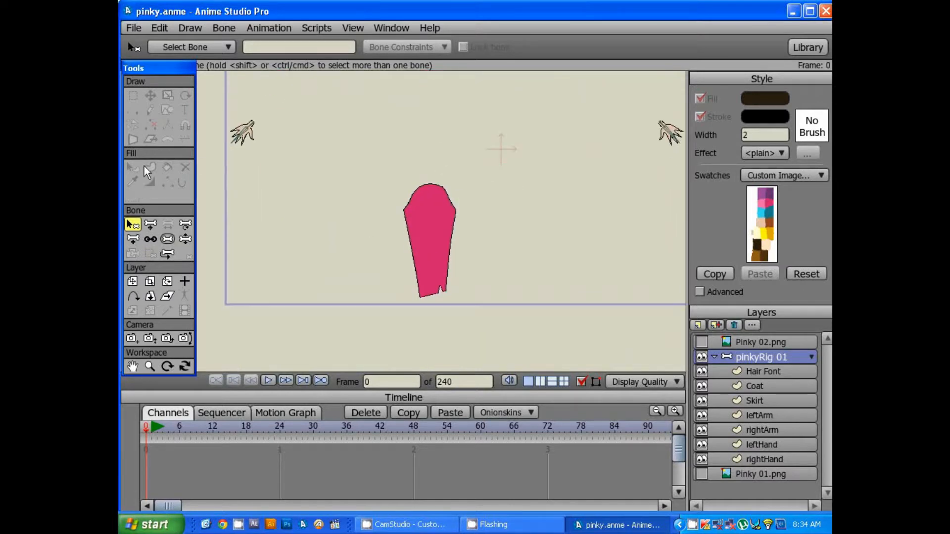
pyautogui.click(133, 240)
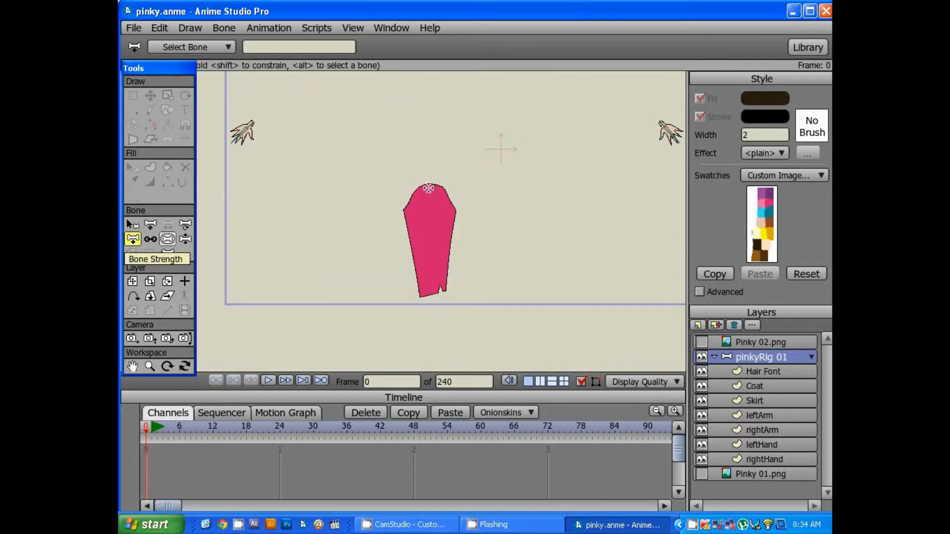
pyautogui.moveTo(428, 186); pyautogui.dragTo(428, 238)
pyautogui.press('space')
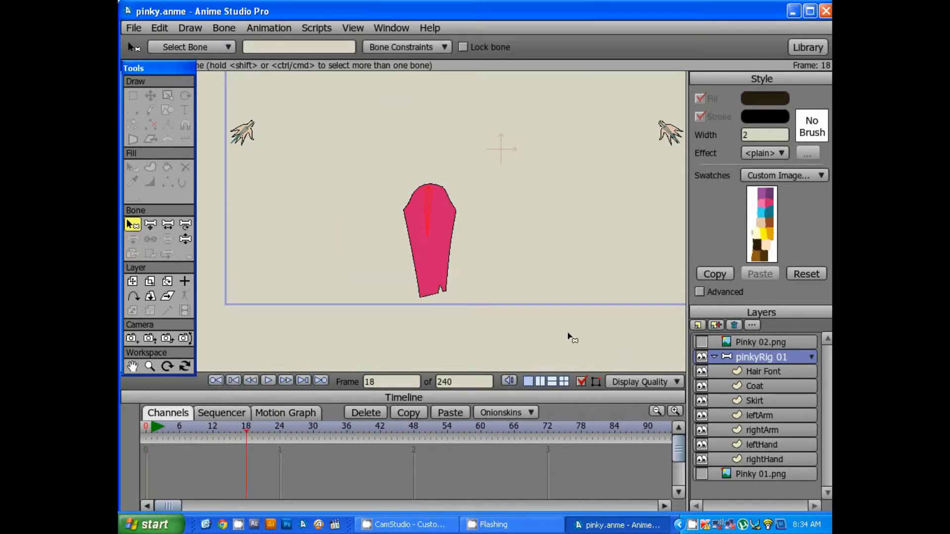
pyautogui.moveTo(245, 435); pyautogui.dragTo(118, 431)
pyautogui.press('Delete')
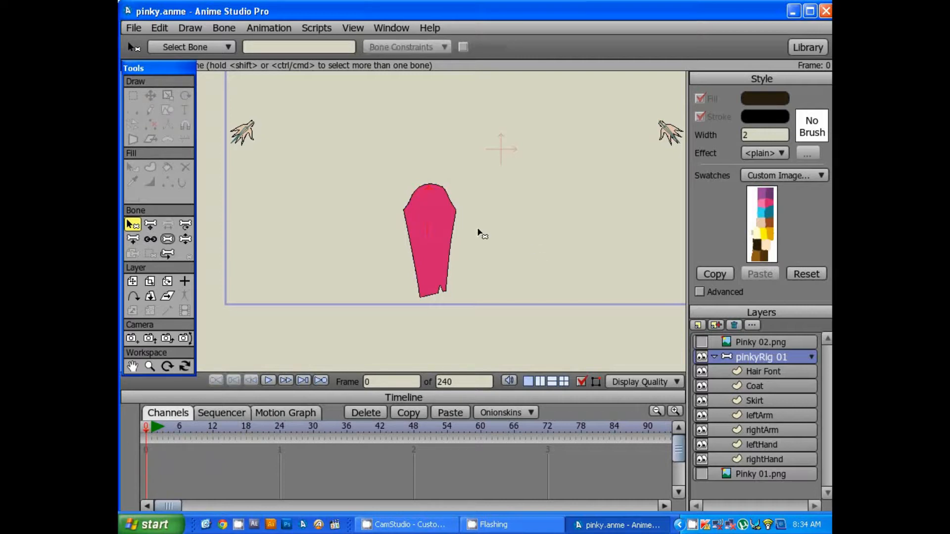
# Draw a bone about 0.31 long straight down from the skirt's top centre and shift its base to about X -0.457, Y -0.231.
pyautogui.moveTo(434, 203); pyautogui.dragTo(424, 180)
pyautogui.scroll(3, 439, 197)
pyautogui.click(134, 239)
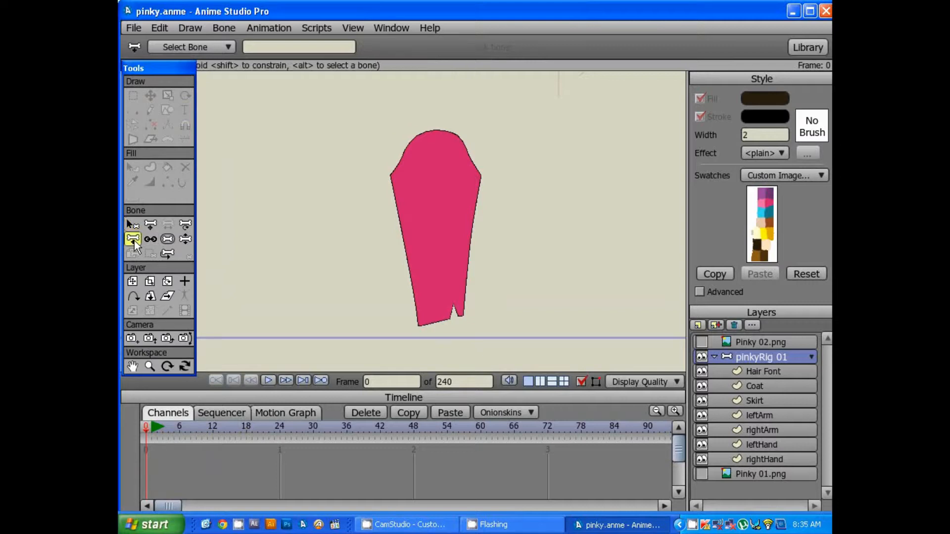
pyautogui.moveTo(440, 134); pyautogui.dragTo(438, 216)
pyautogui.click(151, 225)
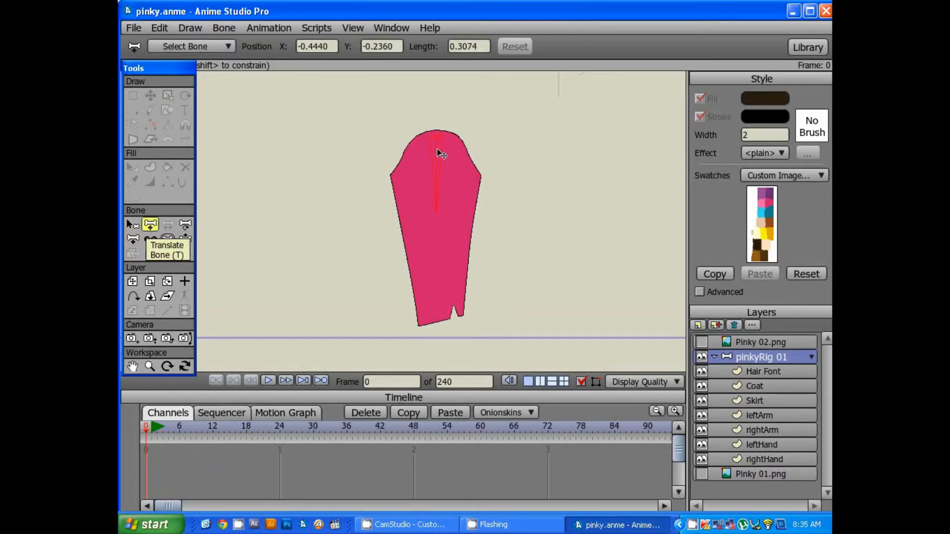
pyautogui.click(133, 239)
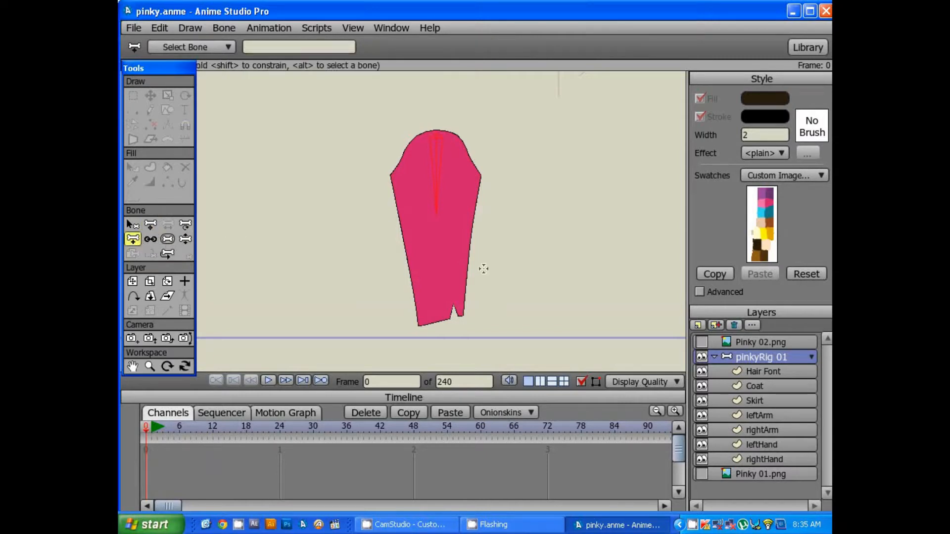
pyautogui.moveTo(437, 219); pyautogui.dragTo(437, 319)
pyautogui.hotkey('ctrl', 'z')
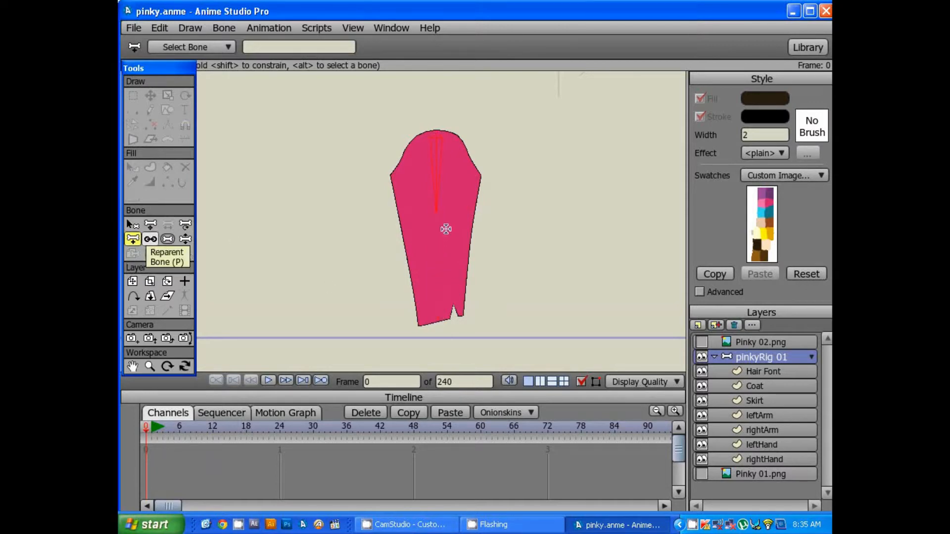
# Lengthen the skirt's central bone to about 0.41 and add two short bones slanting from its lower half to both skirt edges.
pyautogui.click(150, 225)
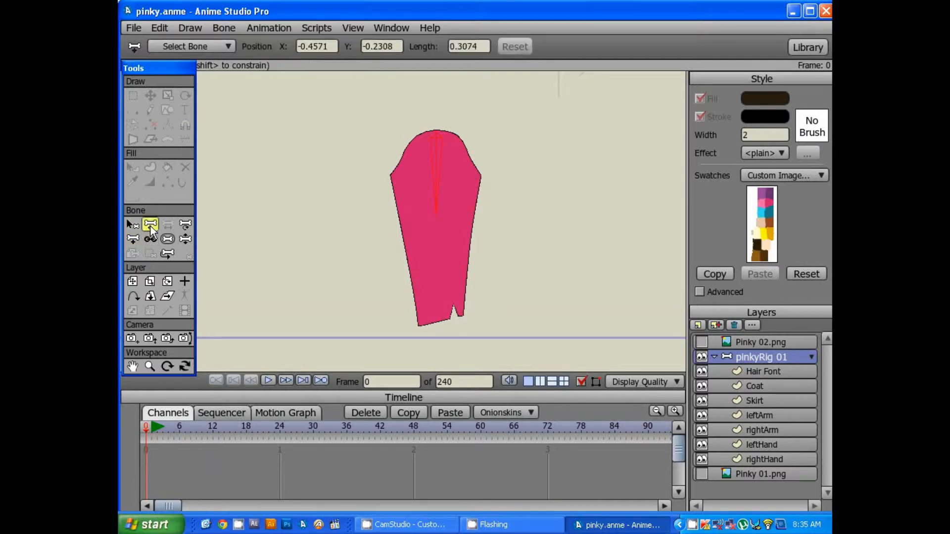
pyautogui.moveTo(438, 216); pyautogui.dragTo(442, 254)
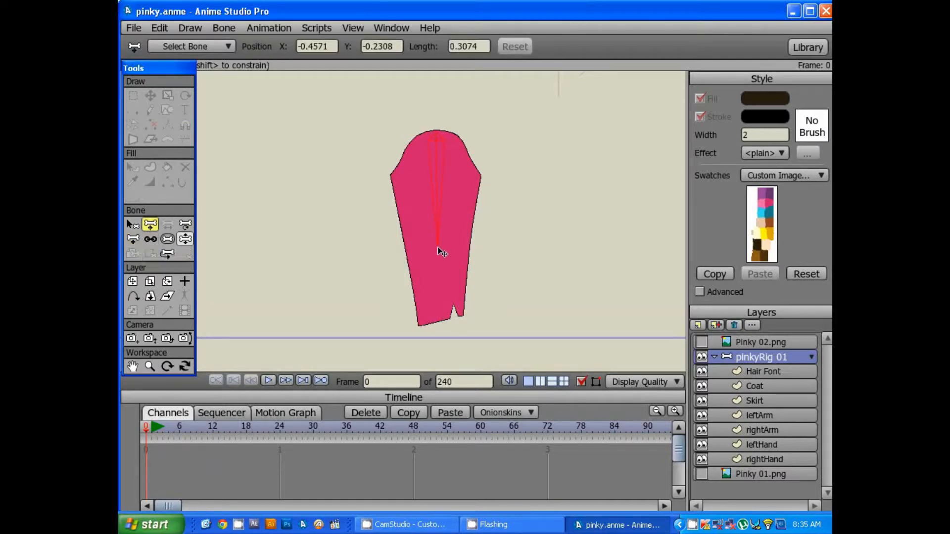
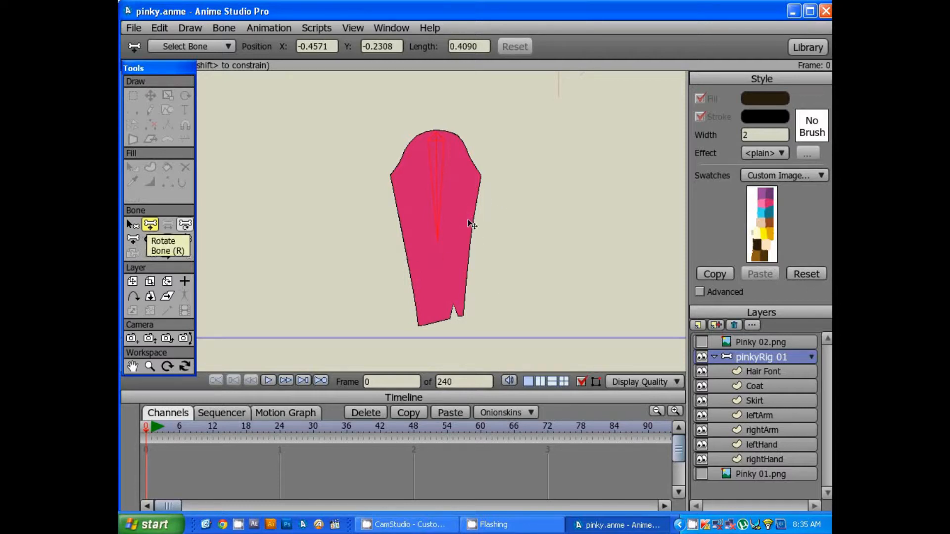
pyautogui.click(132, 239)
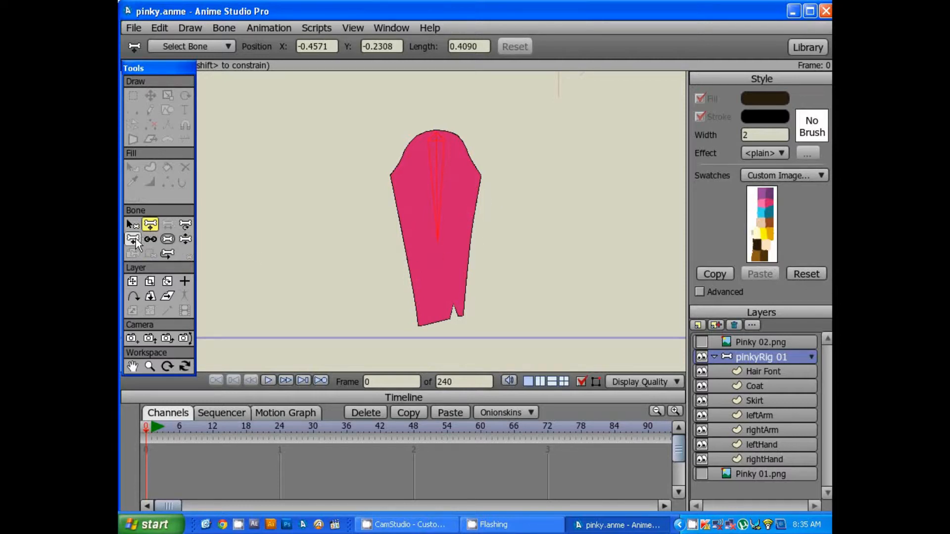
pyautogui.moveTo(433, 211); pyautogui.dragTo(469, 236)
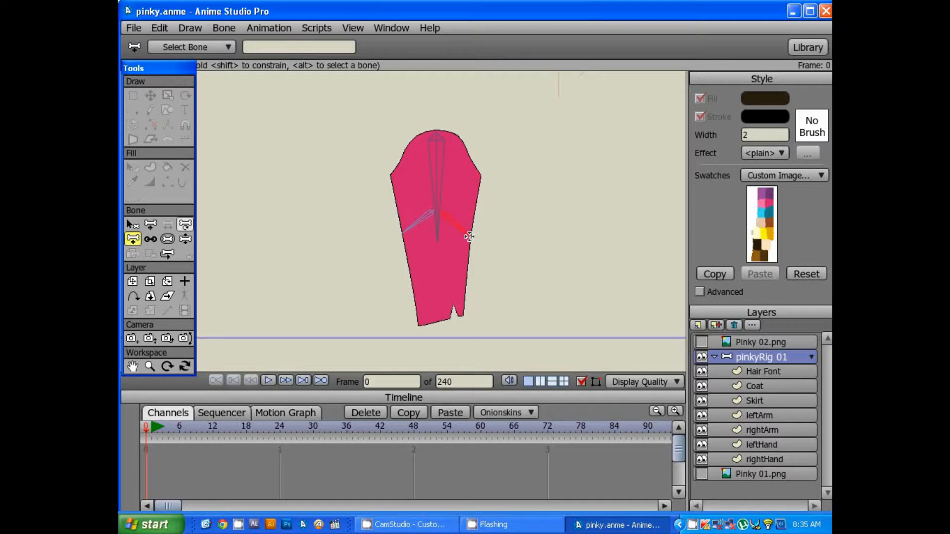
# Reparent the short bone on the skirt's right side to the central skirt bone.
pyautogui.click(132, 224)
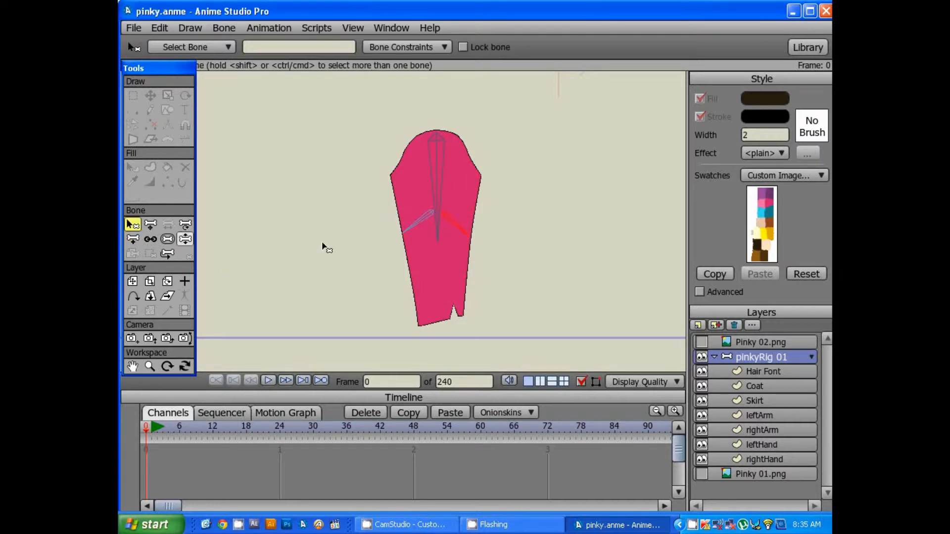
pyautogui.click(167, 239)
pyautogui.click(150, 239)
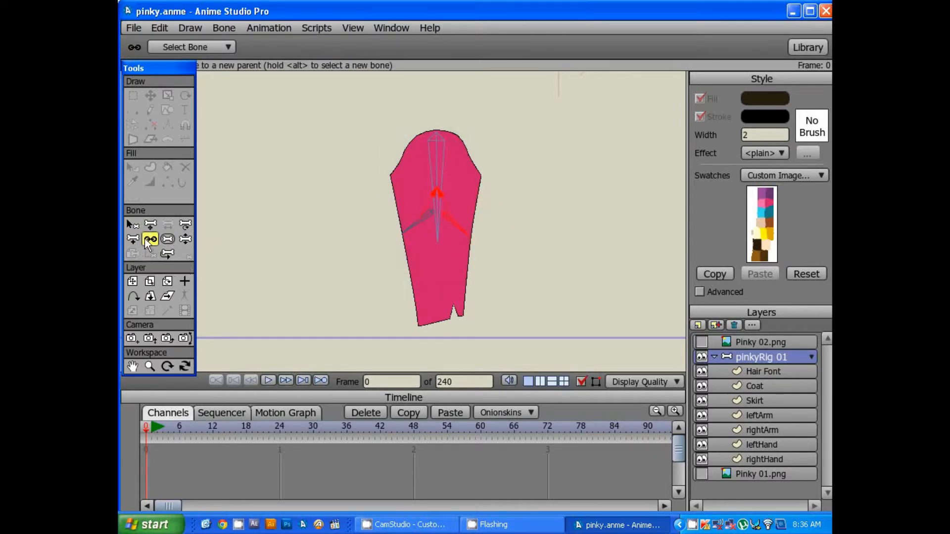
pyautogui.click(132, 225)
# Add a bone running from the tip of the skirt's central bone down to the hem.
pyautogui.click(133, 239)
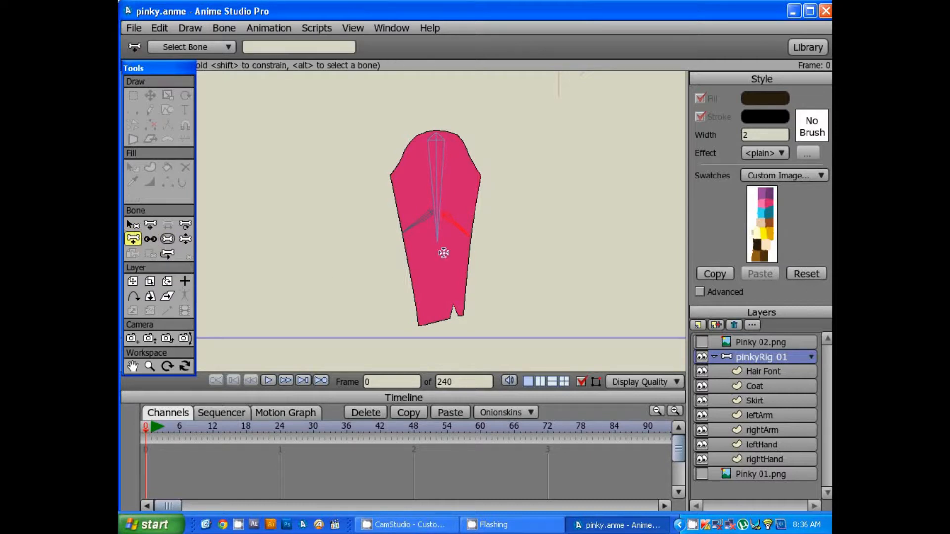
pyautogui.moveTo(437, 245); pyautogui.dragTo(436, 322)
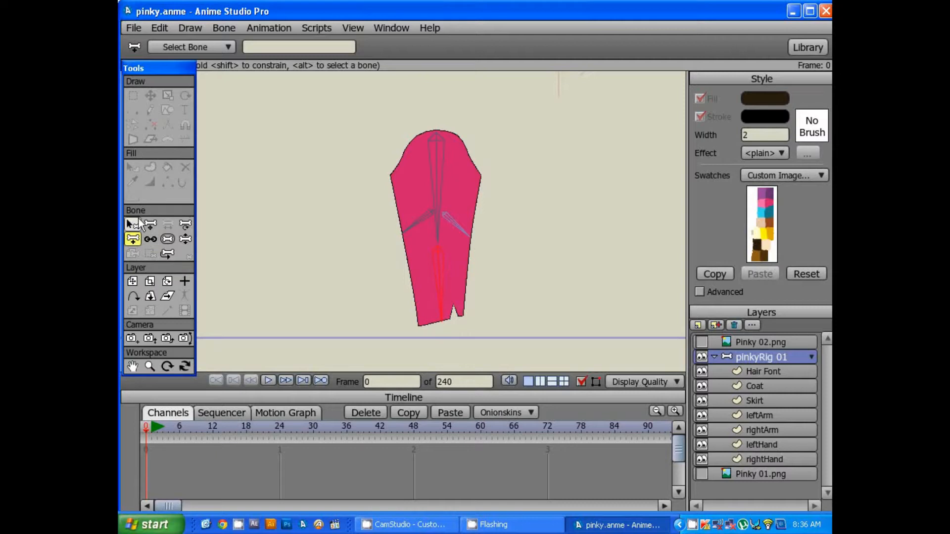
# Reparent the hem bone at the bottom of the skirt to the central skirt bone.
pyautogui.click(133, 225)
pyautogui.click(440, 198)
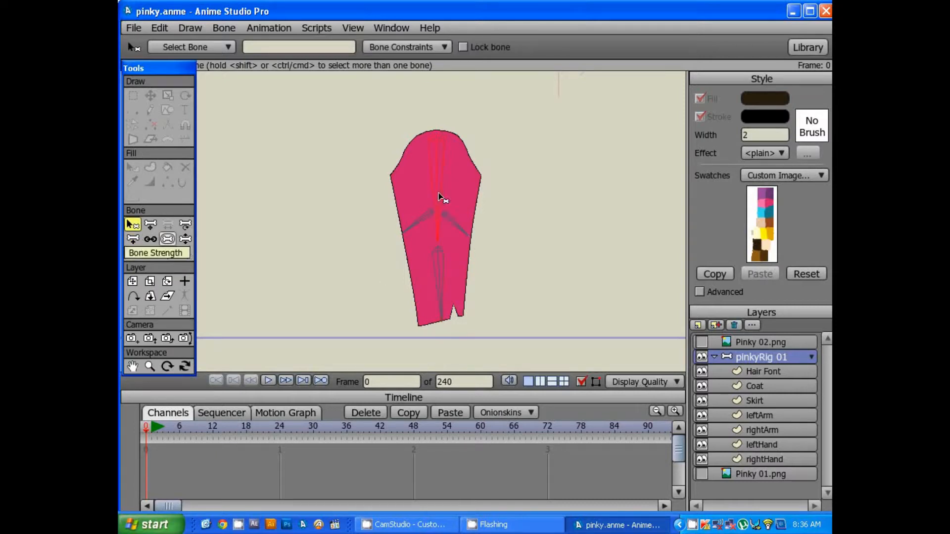
pyautogui.click(150, 239)
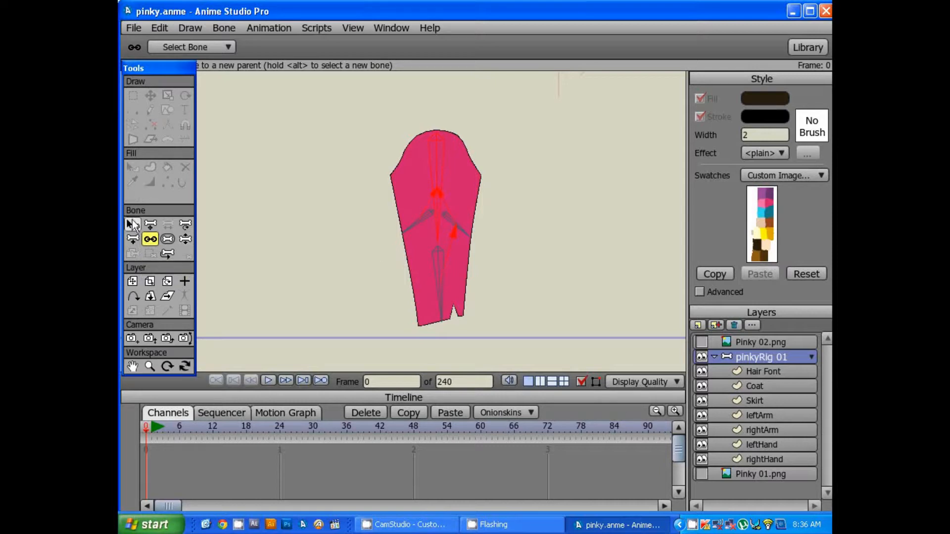
pyautogui.click(132, 224)
pyautogui.click(443, 272)
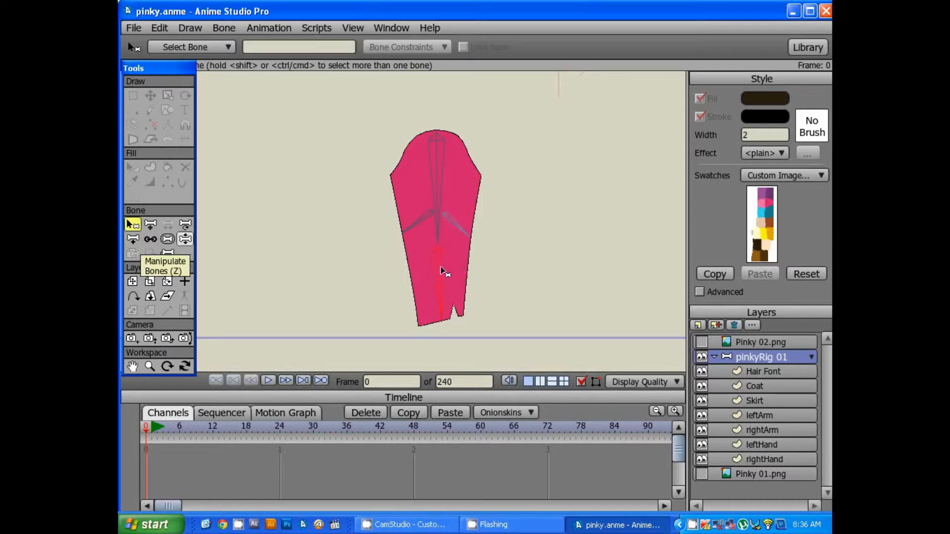
pyautogui.click(148, 242)
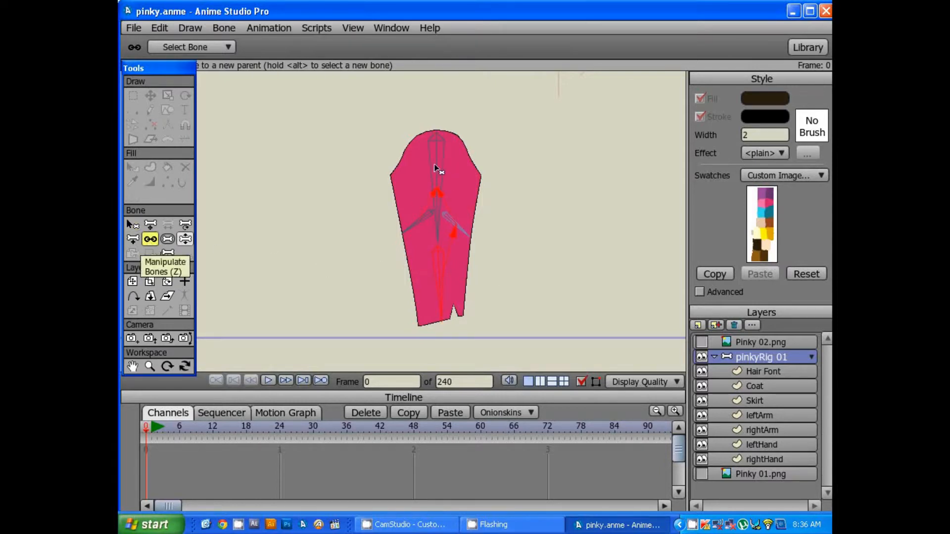
pyautogui.click(438, 221)
pyautogui.scroll(-1, 466, 243)
pyautogui.scroll(1, 467, 247)
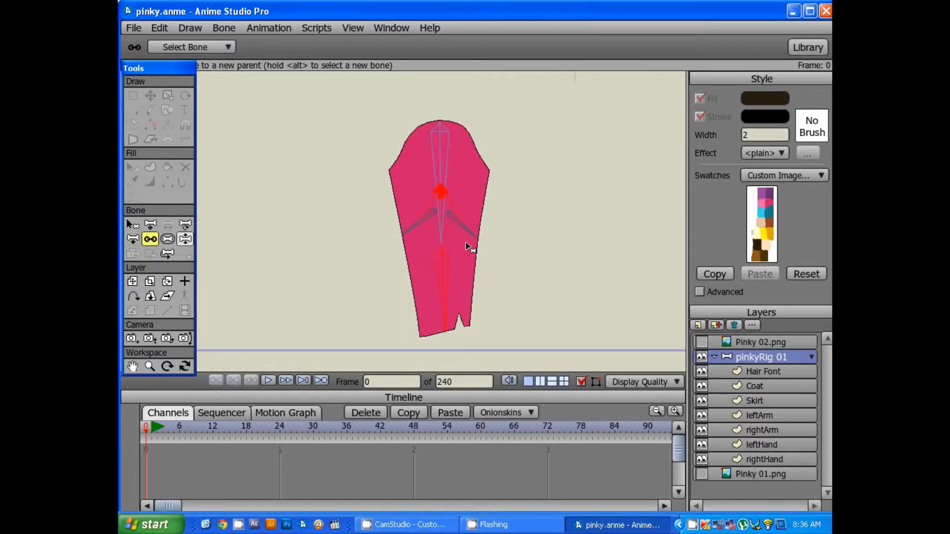
# Reparent the central skirt bone to the lowest torso bone of the coat.
pyautogui.click(132, 224)
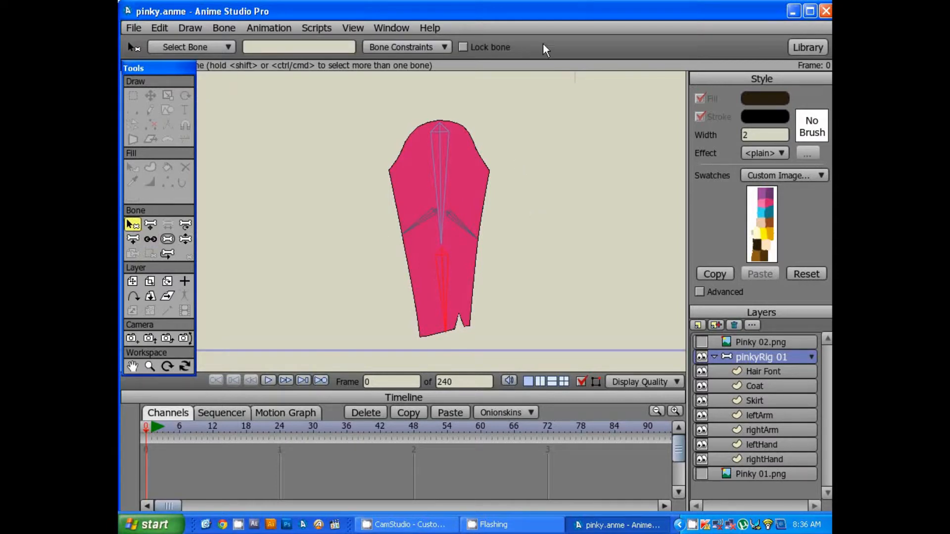
pyautogui.scroll(-2, 543, 176)
pyautogui.scroll(1, 531, 182)
pyautogui.moveTo(455, 134); pyautogui.dragTo(452, 173)
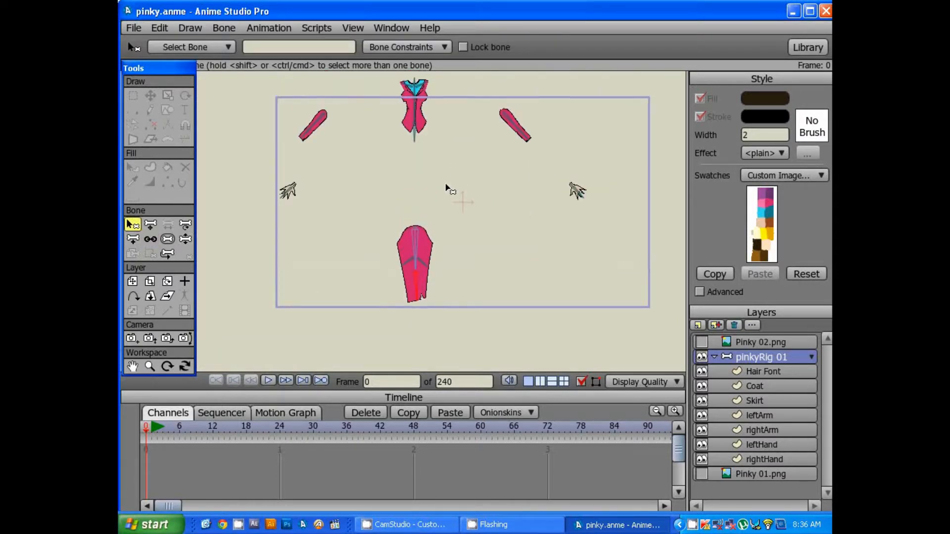
pyautogui.click(151, 240)
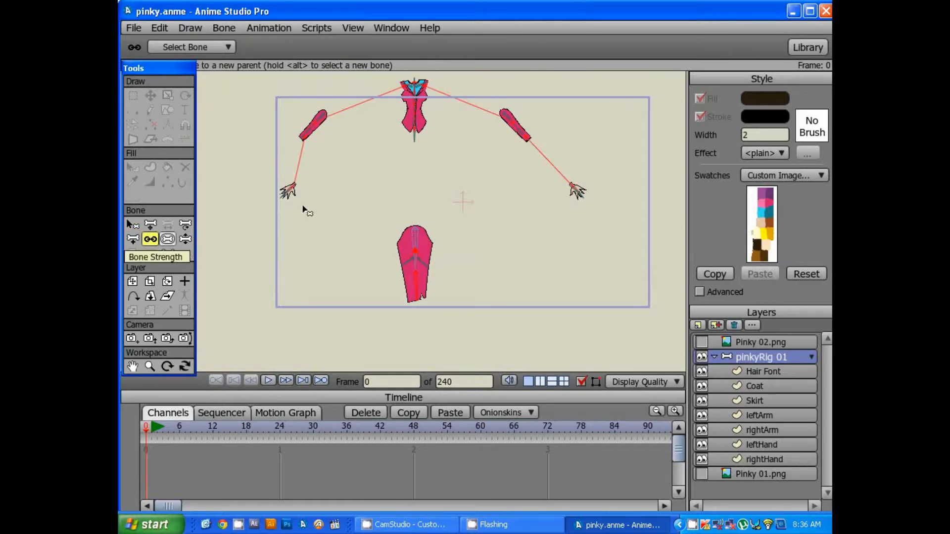
pyautogui.click(133, 225)
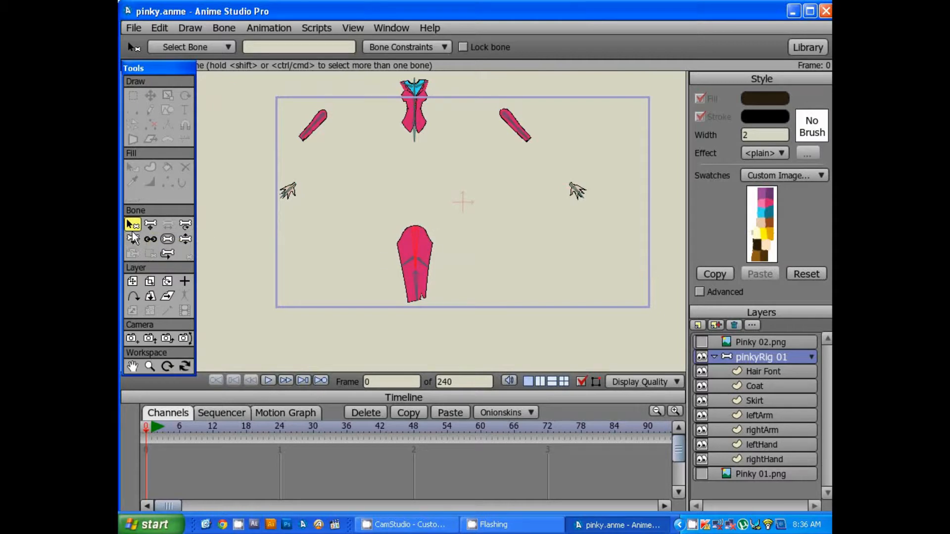
pyautogui.click(150, 239)
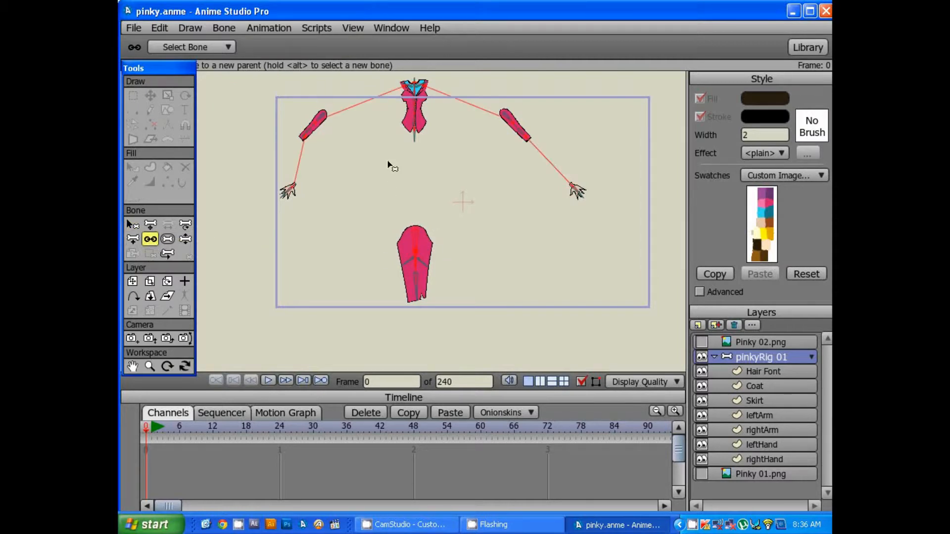
pyautogui.click(415, 136)
pyautogui.scroll(-3, 434, 158)
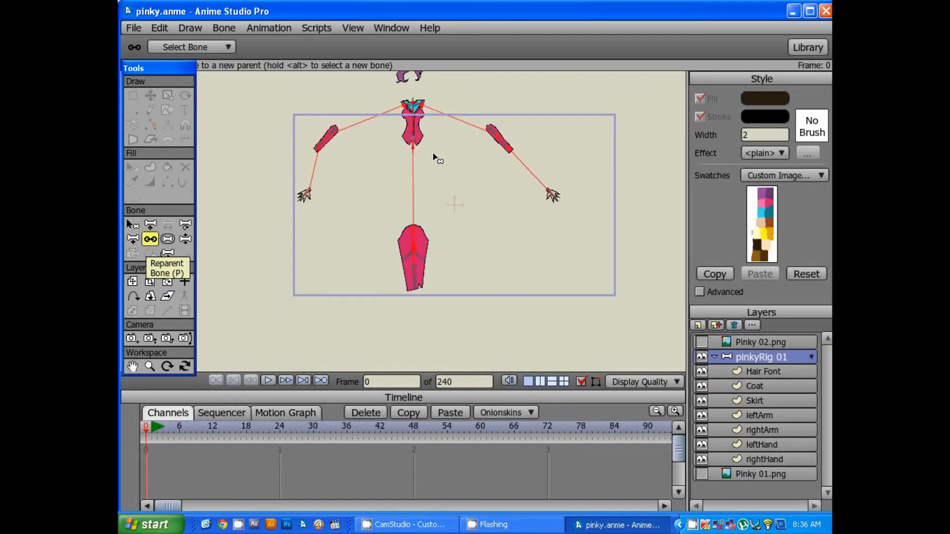
# Examine the parent links connecting the torso bones with the arms, hands and skirt.
pyautogui.scroll(-2, 439, 168)
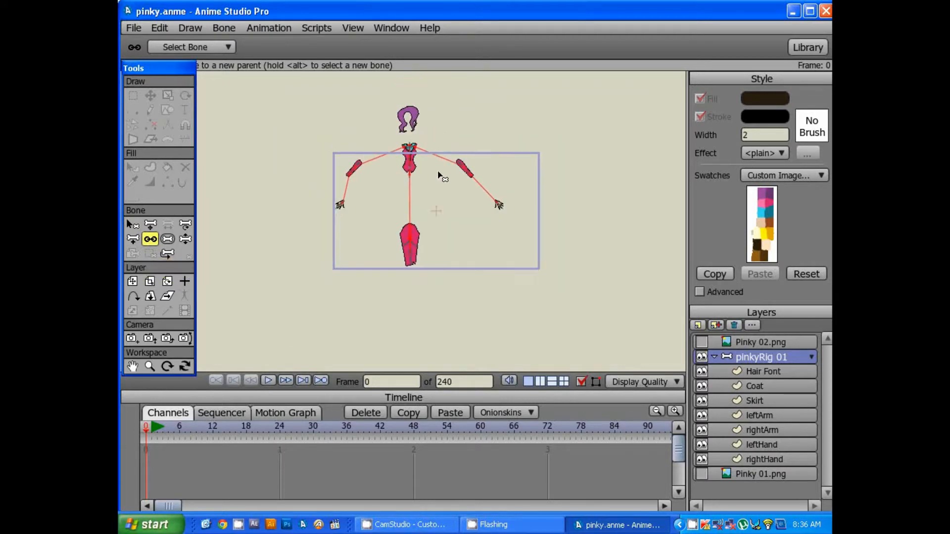
pyautogui.scroll(2, 440, 177)
pyautogui.scroll(3, 471, 185)
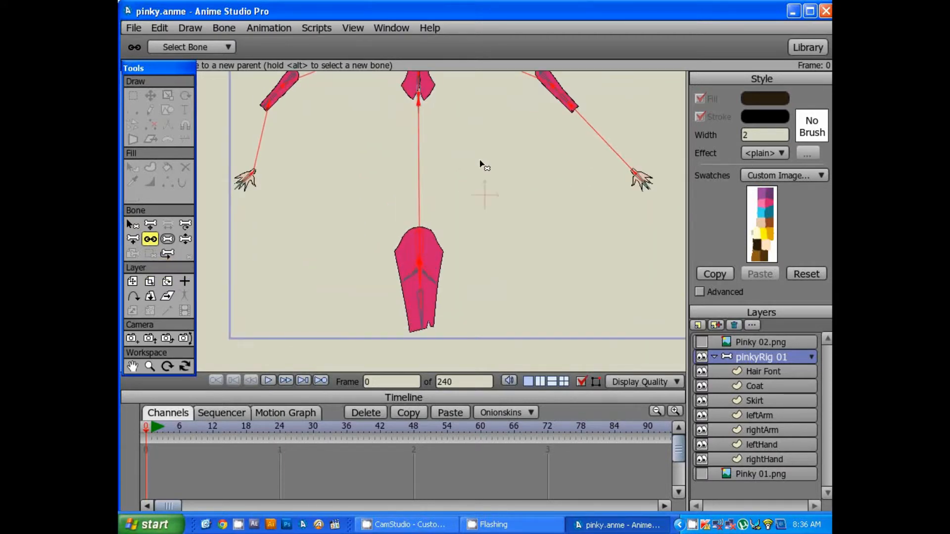
pyautogui.moveTo(517, 141); pyautogui.dragTo(451, 233)
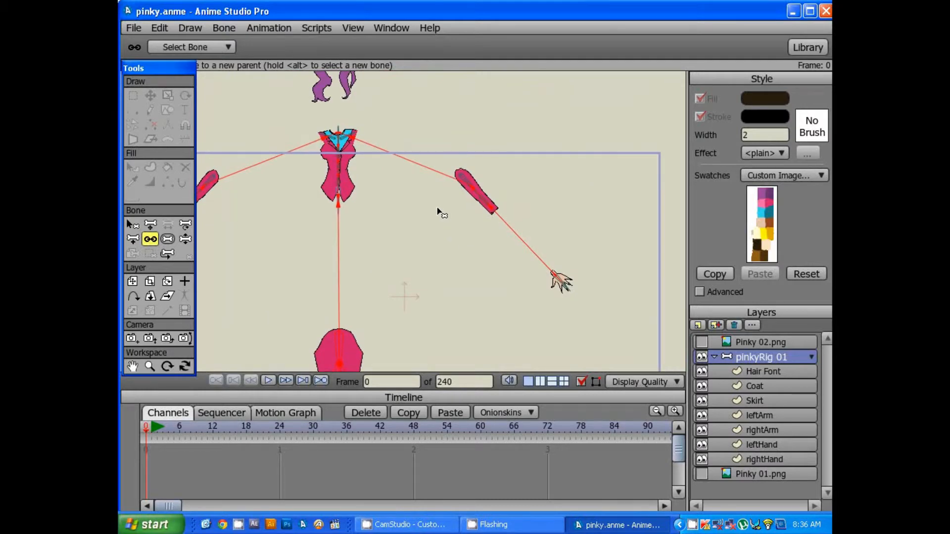
pyautogui.scroll(1, 438, 210)
pyautogui.scroll(-3, 440, 209)
pyautogui.scroll(1, 443, 205)
pyautogui.scroll(4, 449, 205)
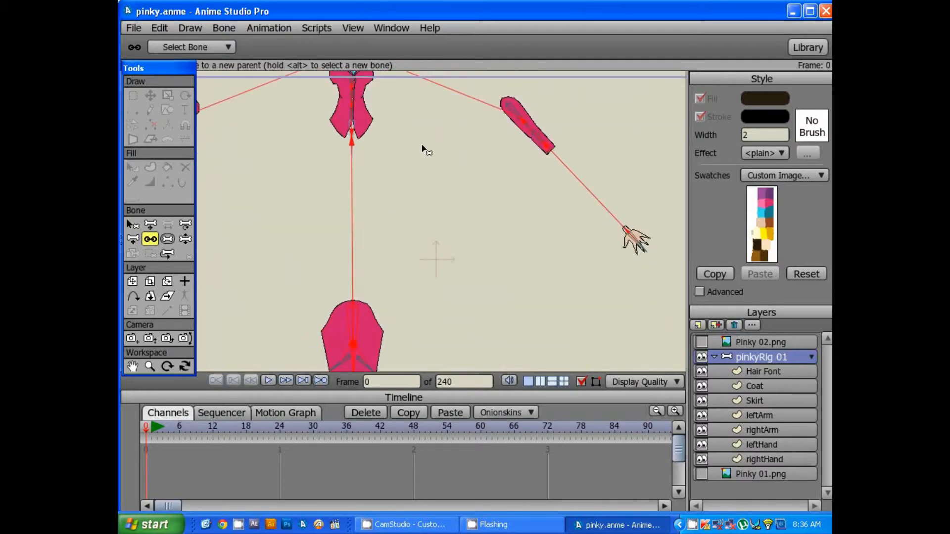
pyautogui.scroll(2, 462, 253)
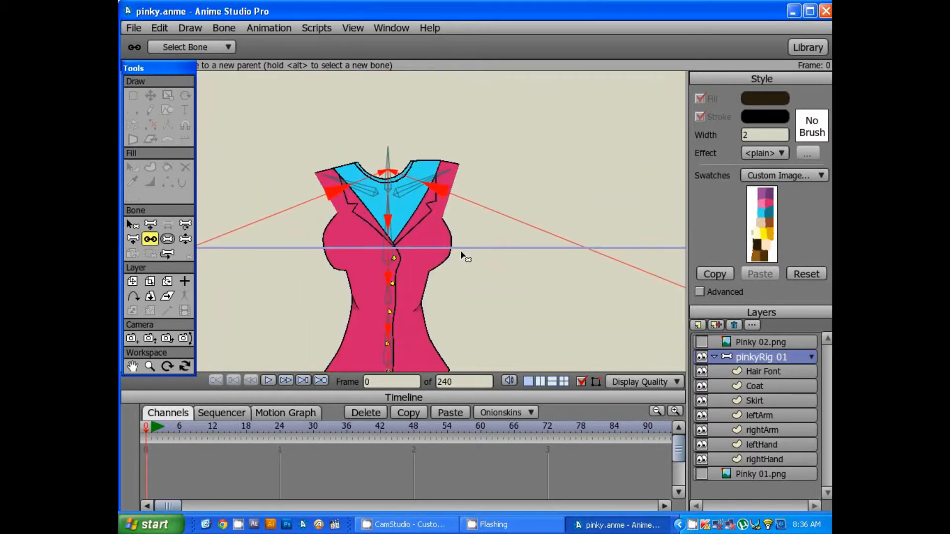
pyautogui.scroll(-5, 467, 261)
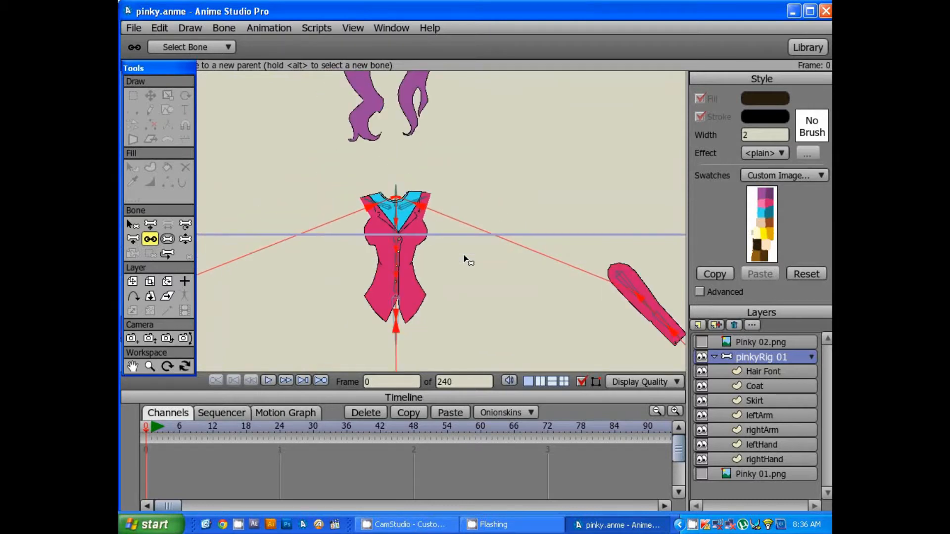
pyautogui.moveTo(462, 285); pyautogui.dragTo(458, 221)
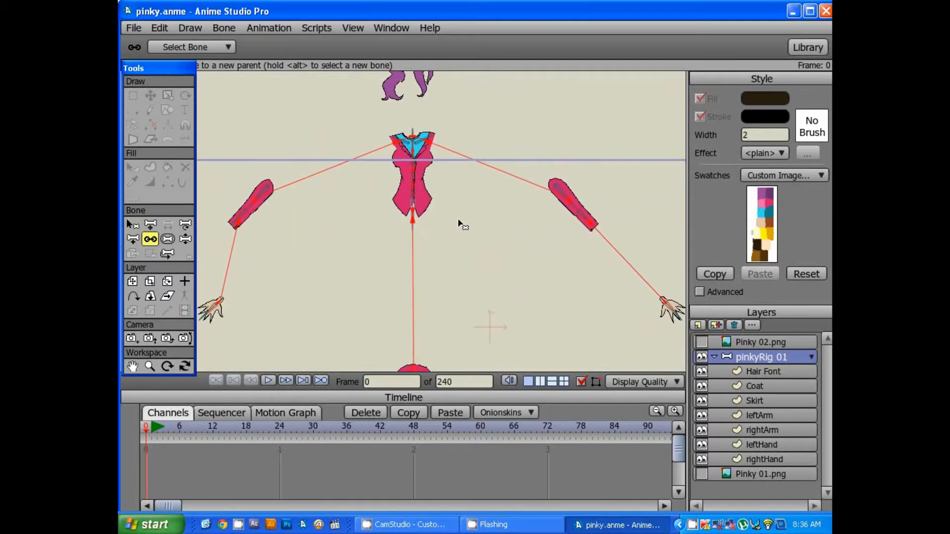
pyautogui.scroll(-2, 456, 222)
pyautogui.moveTo(453, 268)
pyautogui.mouseDown()
pyautogui.moveTo(454, 199)
pyautogui.moveTo(460, 257)
pyautogui.mouseUp()
pyautogui.scroll(-2, 457, 203)
# Add a short vertical bone from inside the hair's opening up to the top centre of the hair.
pyautogui.click(133, 225)
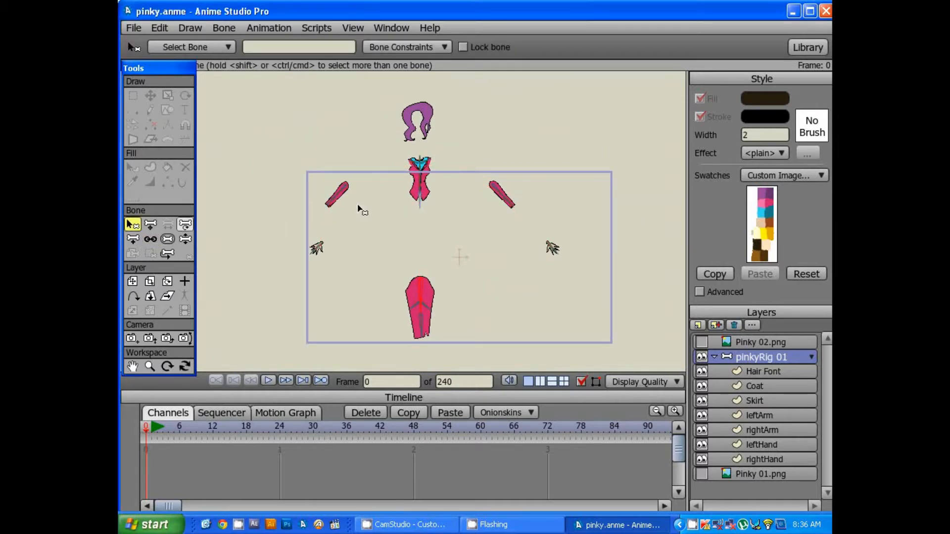
pyautogui.moveTo(358, 206); pyautogui.dragTo(339, 205)
pyautogui.moveTo(547, 252); pyautogui.dragTo(560, 229)
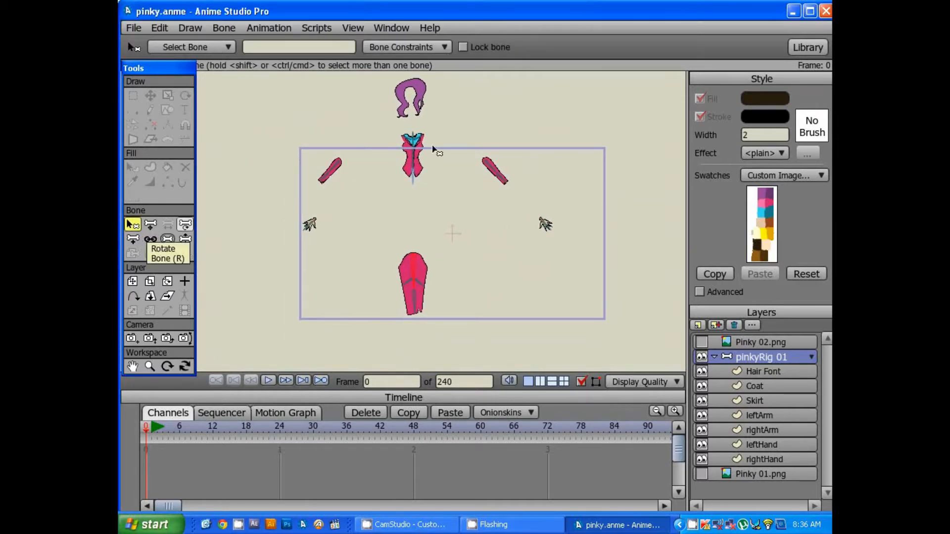
pyautogui.moveTo(436, 150); pyautogui.dragTo(434, 218)
pyautogui.scroll(2, 434, 212)
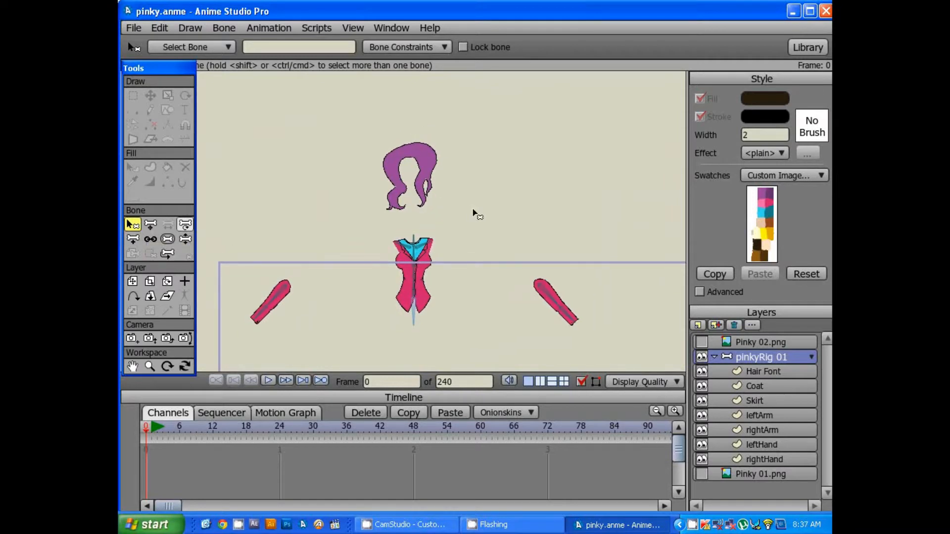
pyautogui.click(132, 240)
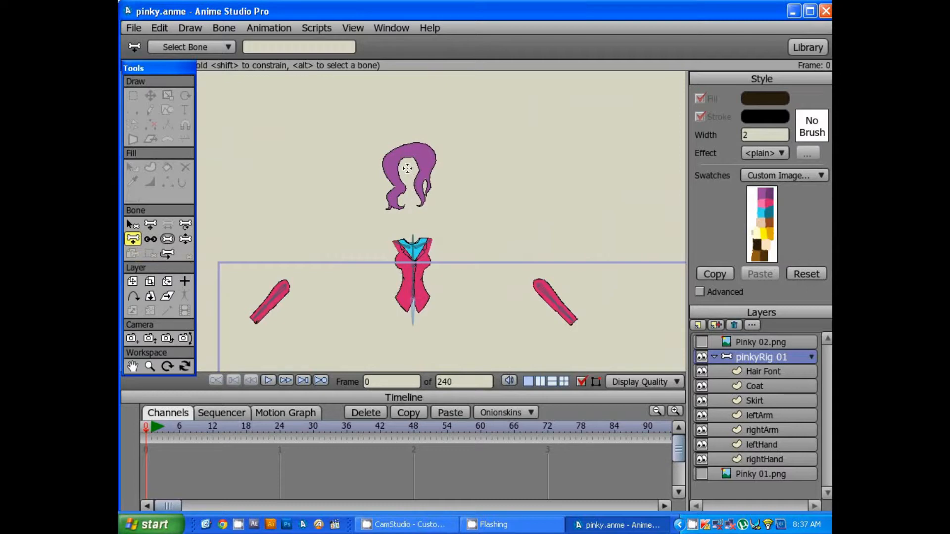
pyautogui.moveTo(407, 168); pyautogui.dragTo(407, 145)
# Add bones along the hair's right side, slanting from the top centre and continuing down the outer and inner strands.
pyautogui.scroll(3, 408, 158)
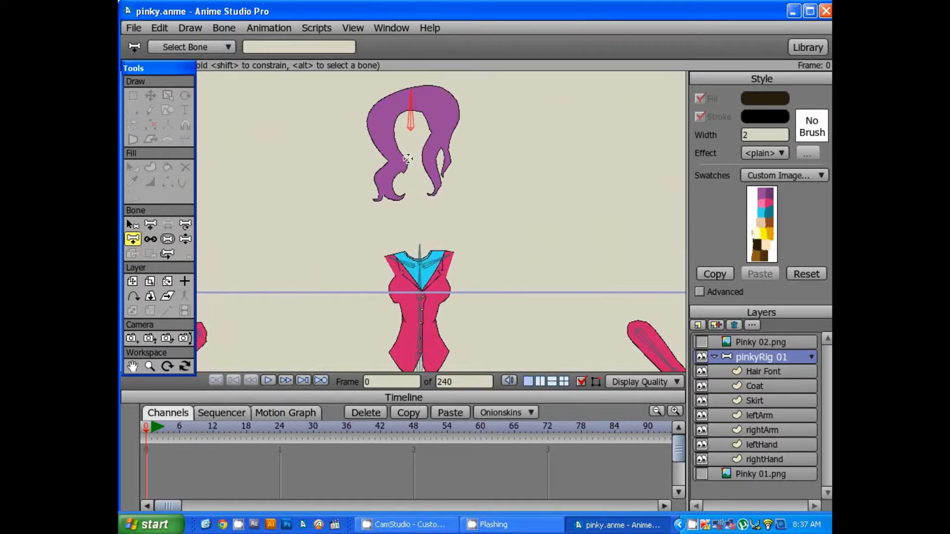
pyautogui.moveTo(440, 114); pyautogui.dragTo(438, 213)
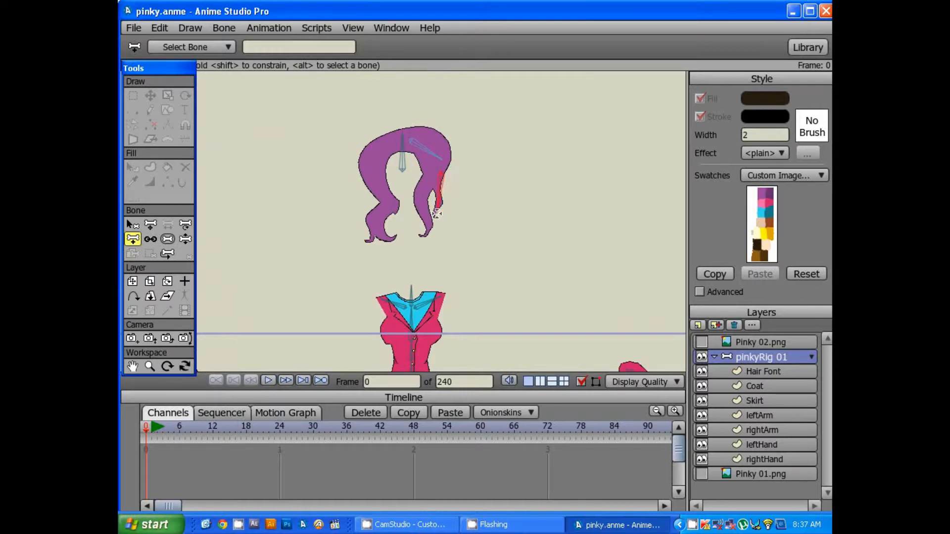
pyautogui.moveTo(426, 171); pyautogui.dragTo(430, 238)
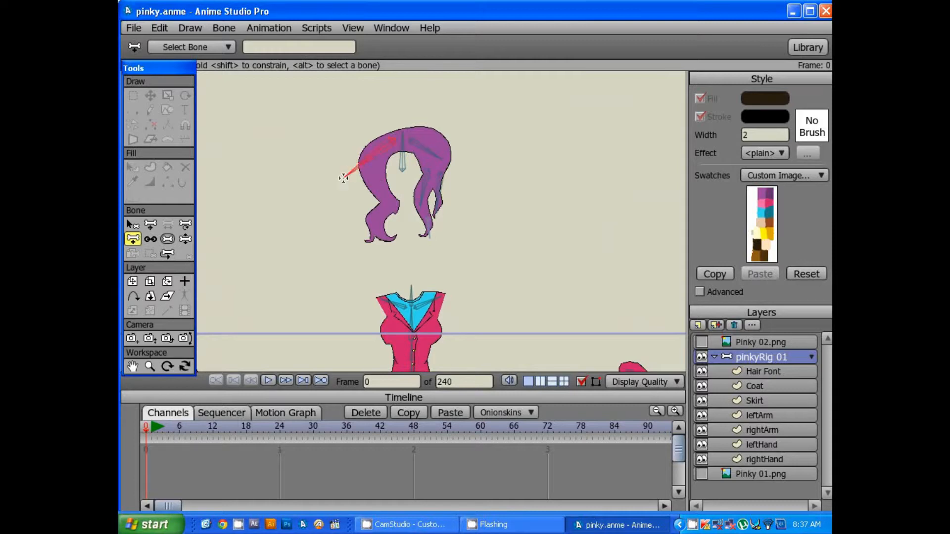
# Add bones down the hair's left side, following the curve of the lock to its lower tips.
pyautogui.moveTo(376, 184); pyautogui.dragTo(391, 211)
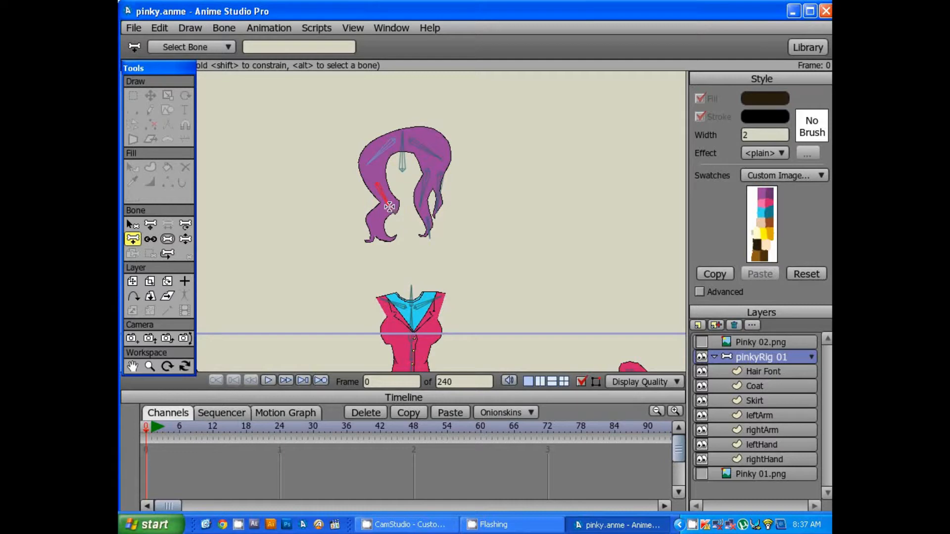
pyautogui.hotkey('ctrl', 'z')
pyautogui.moveTo(371, 173); pyautogui.dragTo(378, 238)
pyautogui.scroll(-2, 417, 205)
pyautogui.scroll(3, 418, 205)
pyautogui.moveTo(413, 187); pyautogui.dragTo(412, 193)
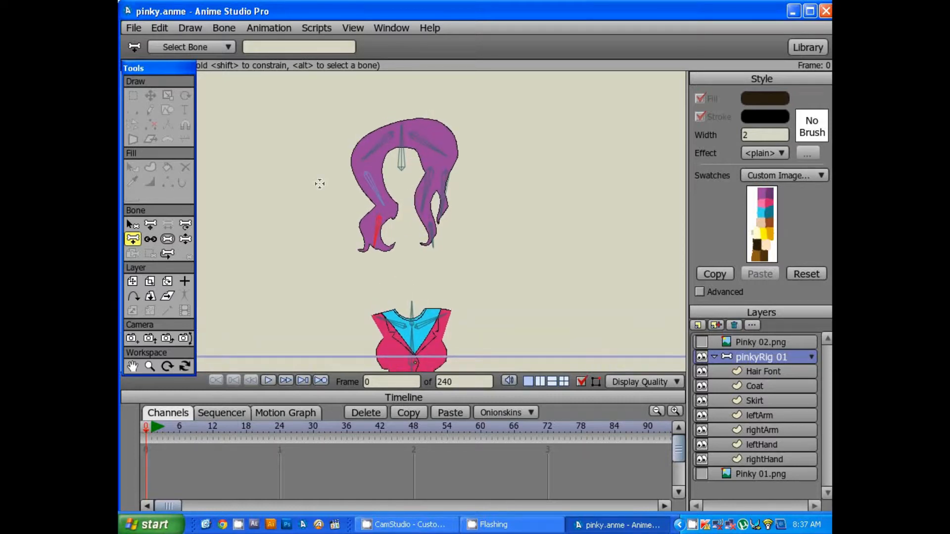
# Reparent the hair's central vertical bone to the neck bone above the coat's collar.
pyautogui.click(131, 225)
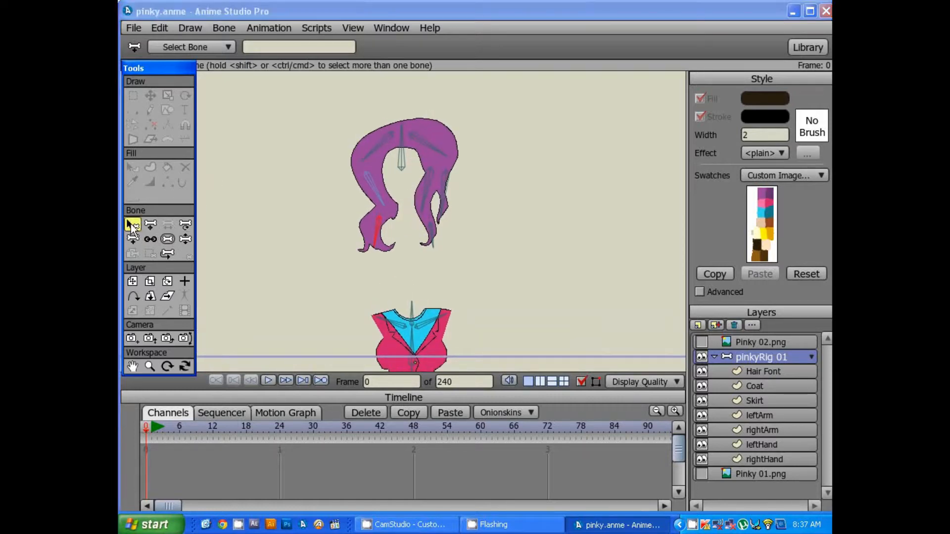
pyautogui.click(150, 239)
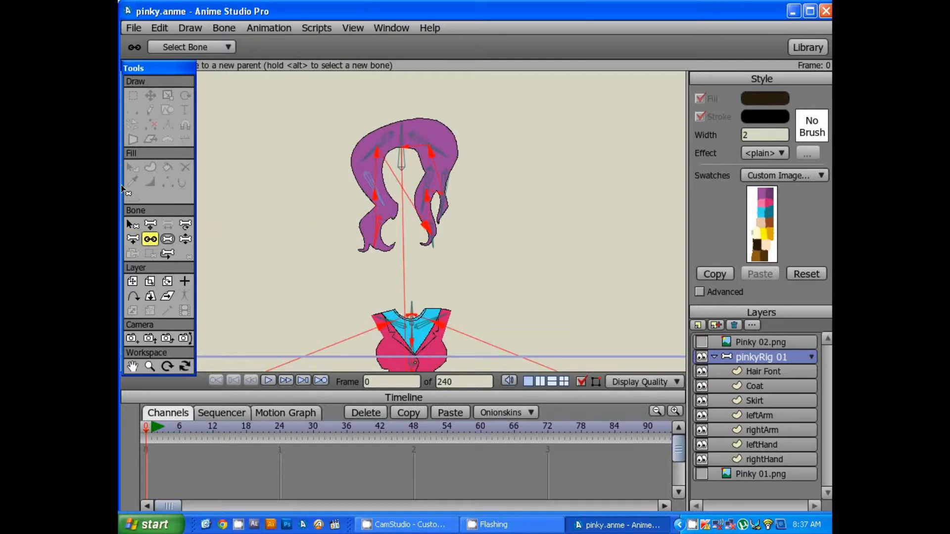
pyautogui.click(131, 225)
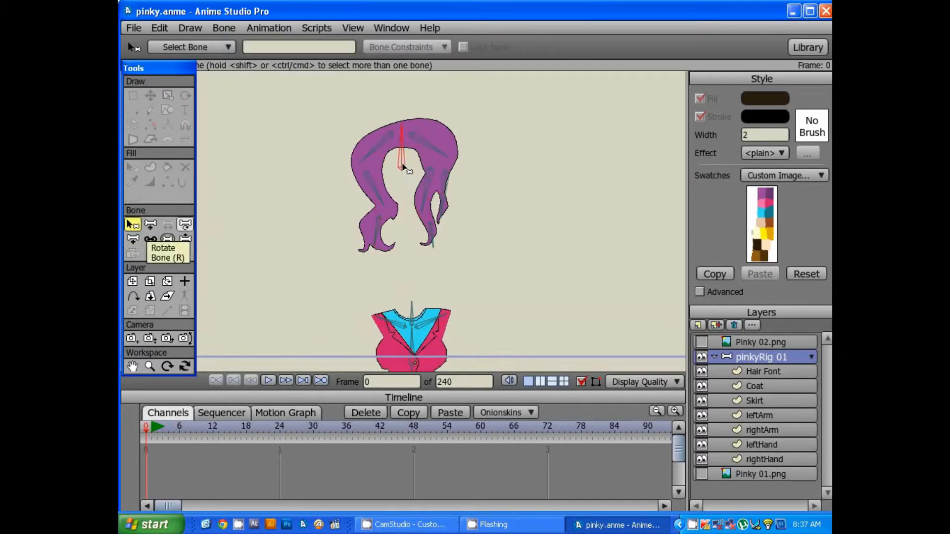
pyautogui.click(150, 239)
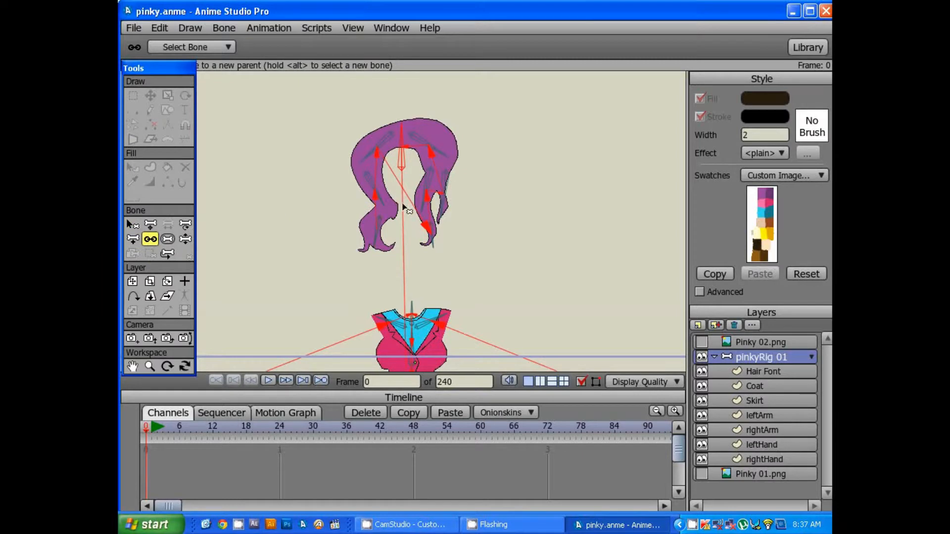
pyautogui.moveTo(465, 266); pyautogui.dragTo(476, 133)
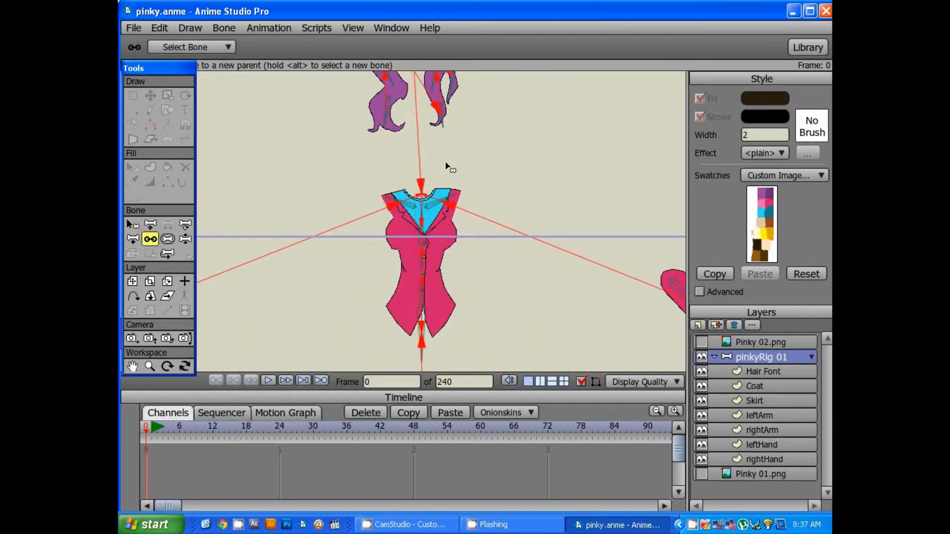
pyautogui.moveTo(447, 163); pyautogui.dragTo(438, 246)
pyautogui.moveTo(414, 148); pyautogui.dragTo(422, 170)
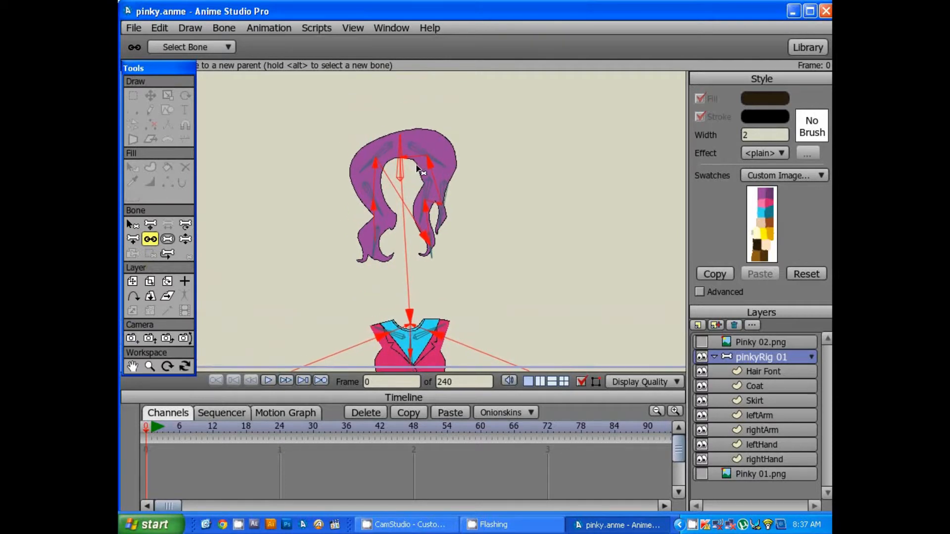
# Reparent the hair's upper right slanting bone to the central vertical hair bone.
pyautogui.click(132, 225)
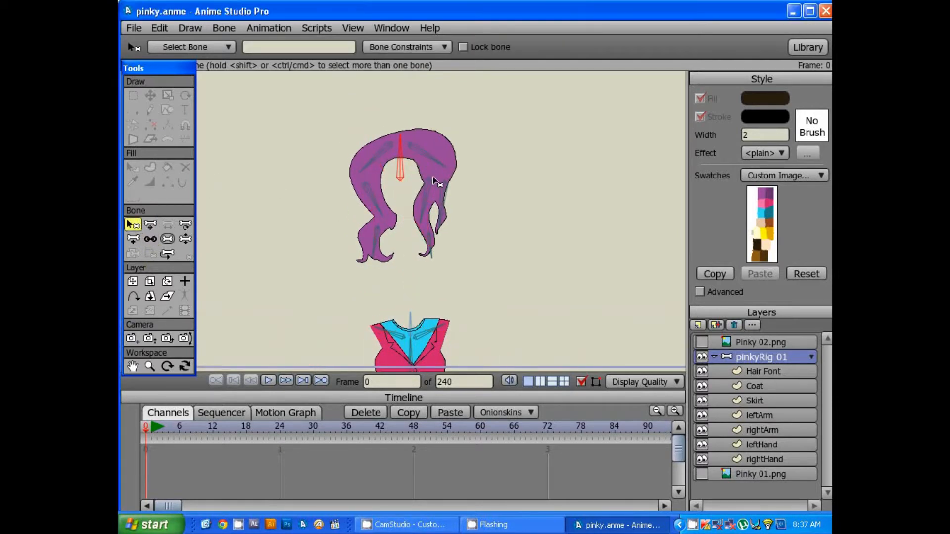
pyautogui.click(429, 156)
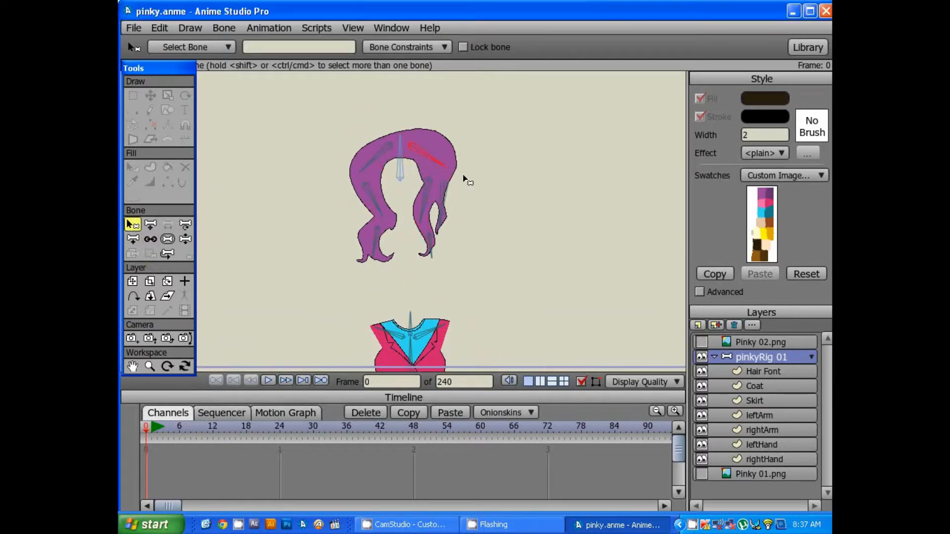
pyautogui.click(150, 239)
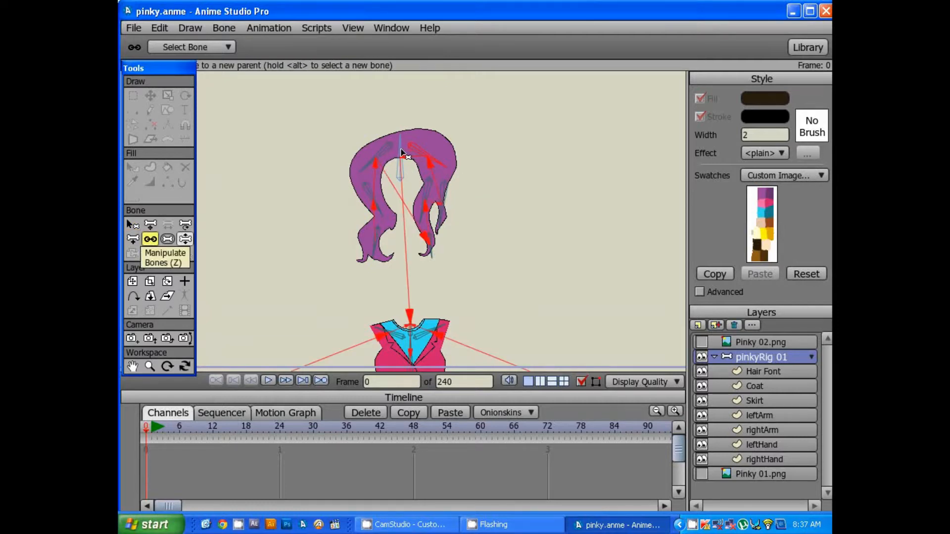
pyautogui.click(131, 225)
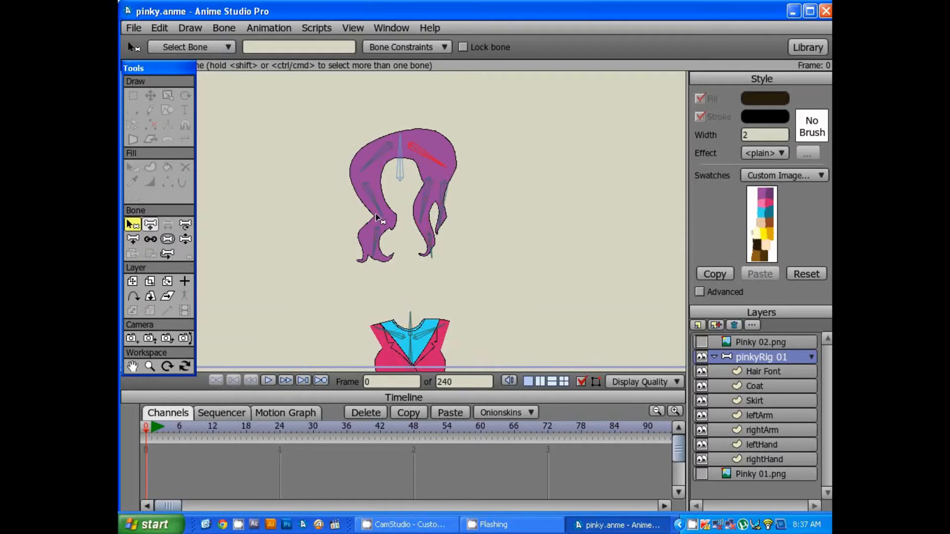
pyautogui.click(150, 240)
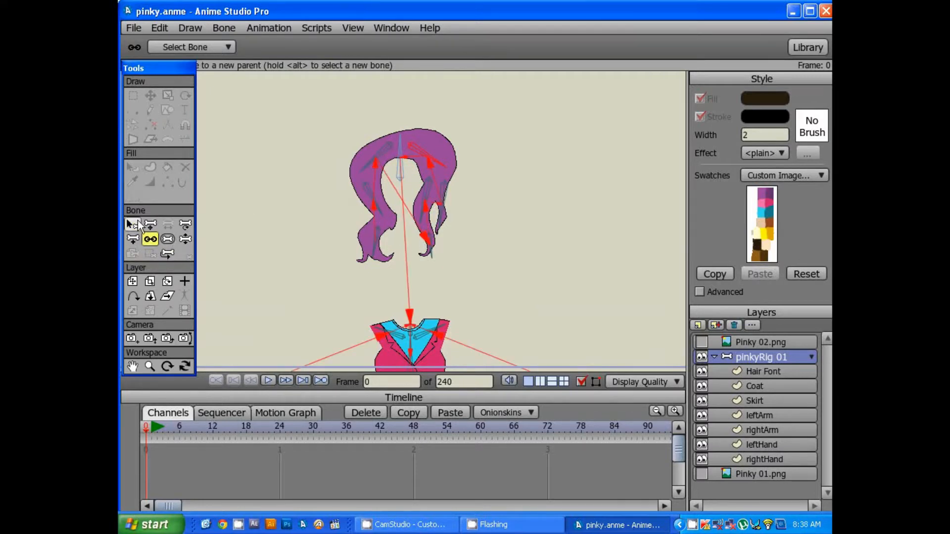
# Reparent the hair's upper left slanting bone to the central vertical hair bone.
pyautogui.click(132, 225)
pyautogui.click(369, 165)
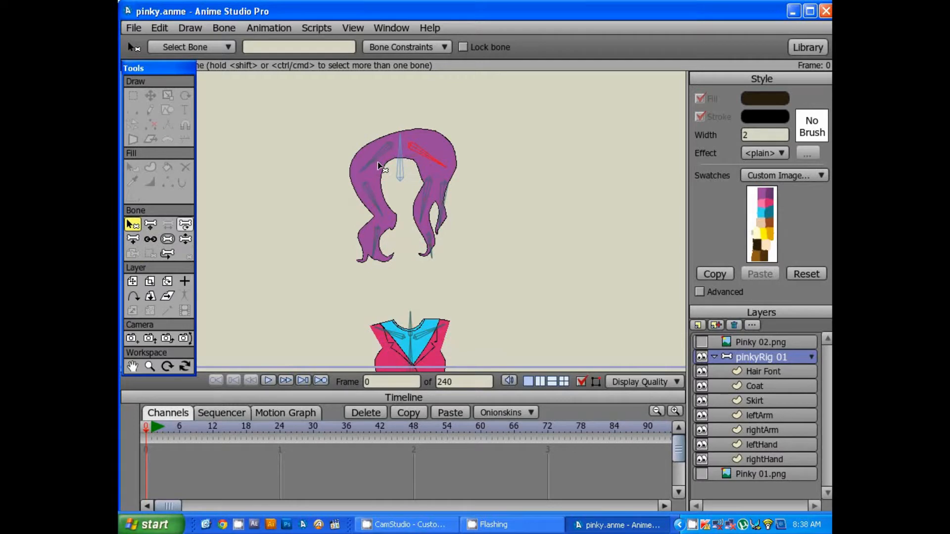
pyautogui.click(150, 240)
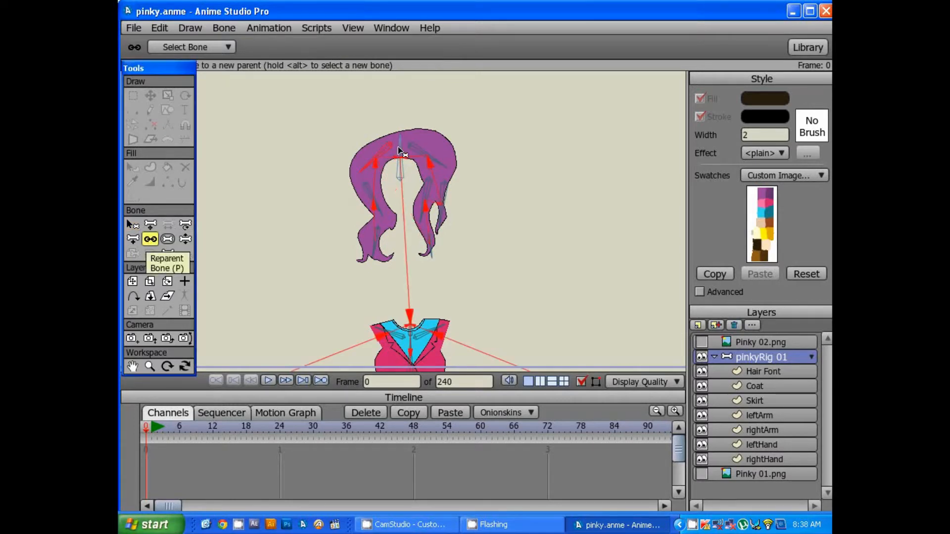
# Reparent the upper bone of the hair's inner right strand to the upper right slanting bone.
pyautogui.click(138, 226)
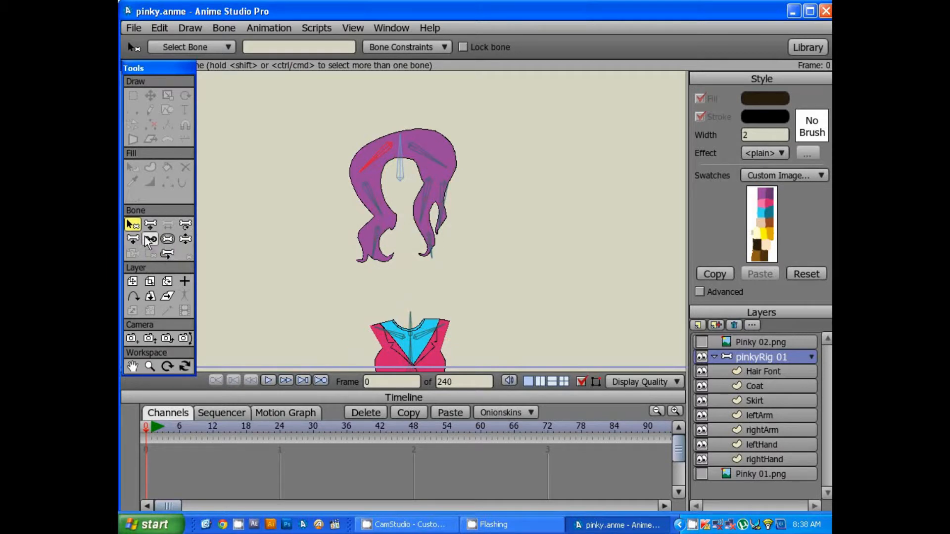
pyautogui.click(147, 240)
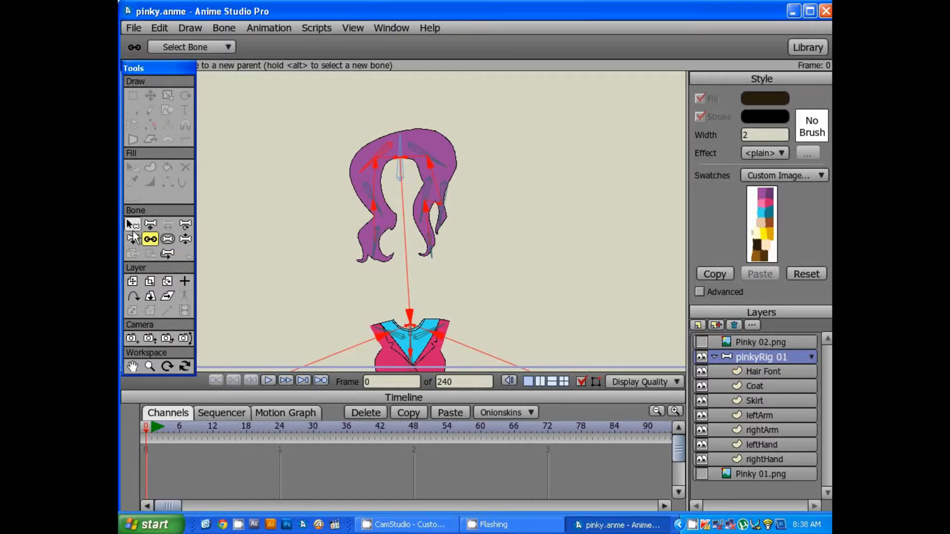
pyautogui.click(128, 221)
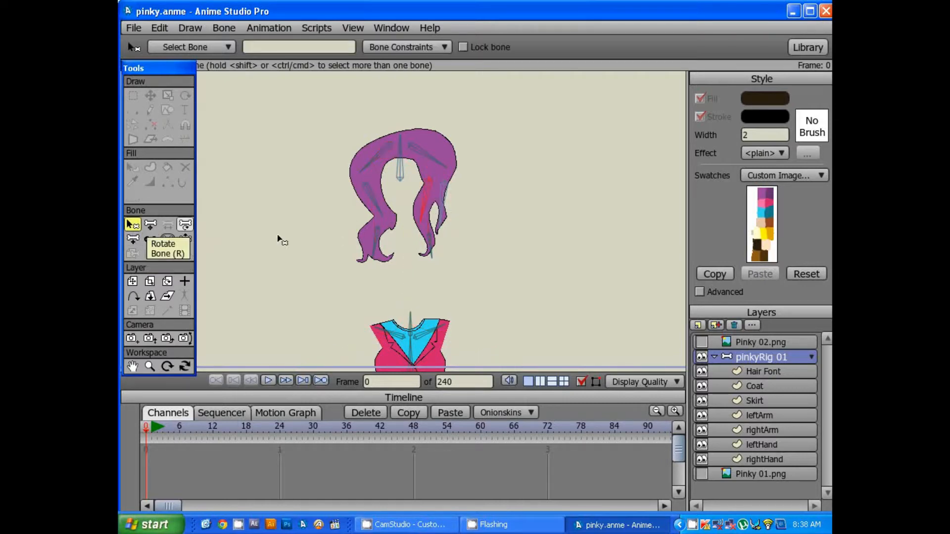
pyautogui.click(150, 239)
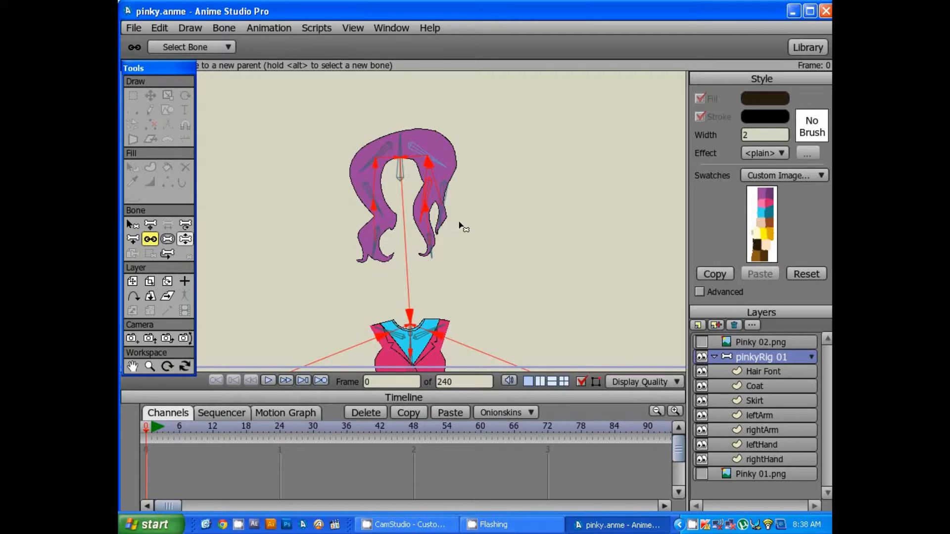
# Reduce the strength of the lower bone in the sleeve right of the coat so its influence fits closely around the forearm.
pyautogui.scroll(2, 463, 228)
pyautogui.scroll(-3, 463, 228)
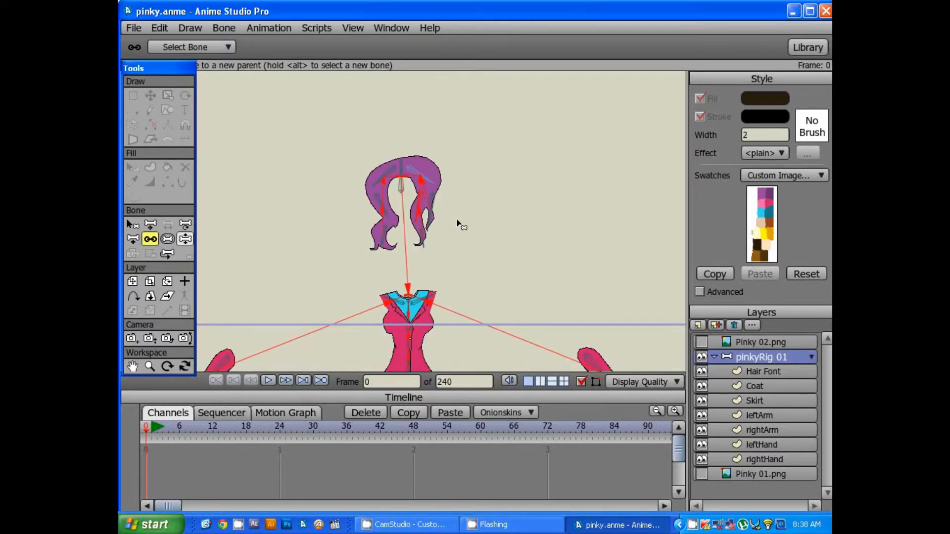
pyautogui.scroll(-5, 461, 225)
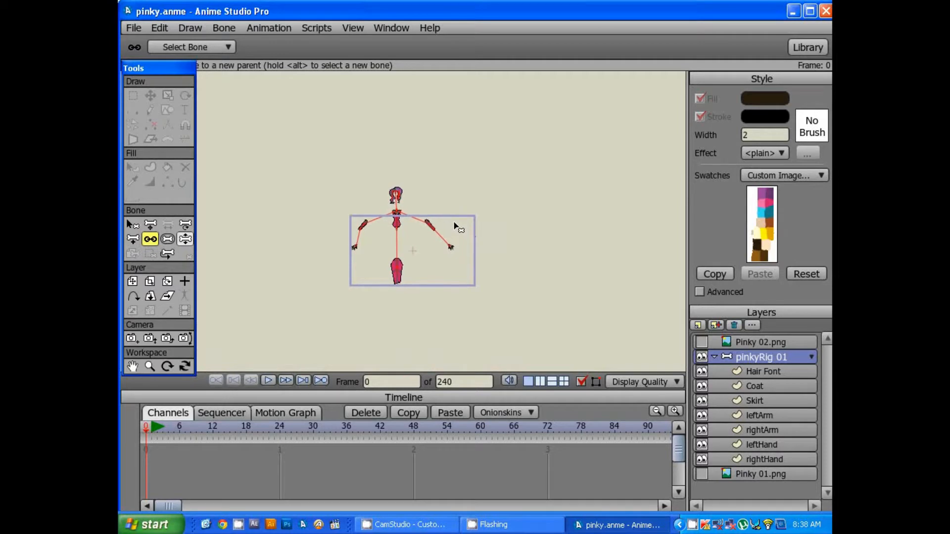
pyautogui.scroll(4, 454, 226)
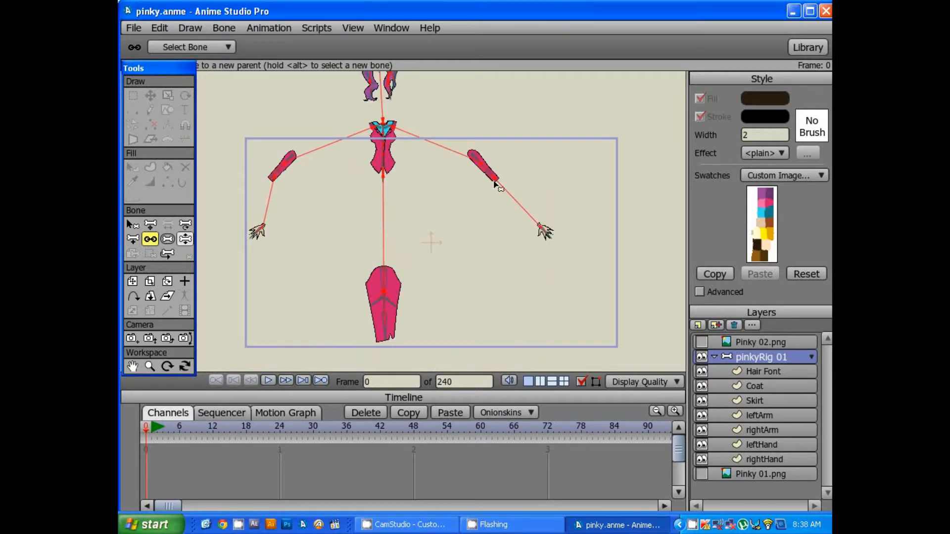
pyautogui.scroll(-1, 467, 212)
pyautogui.scroll(5, 515, 180)
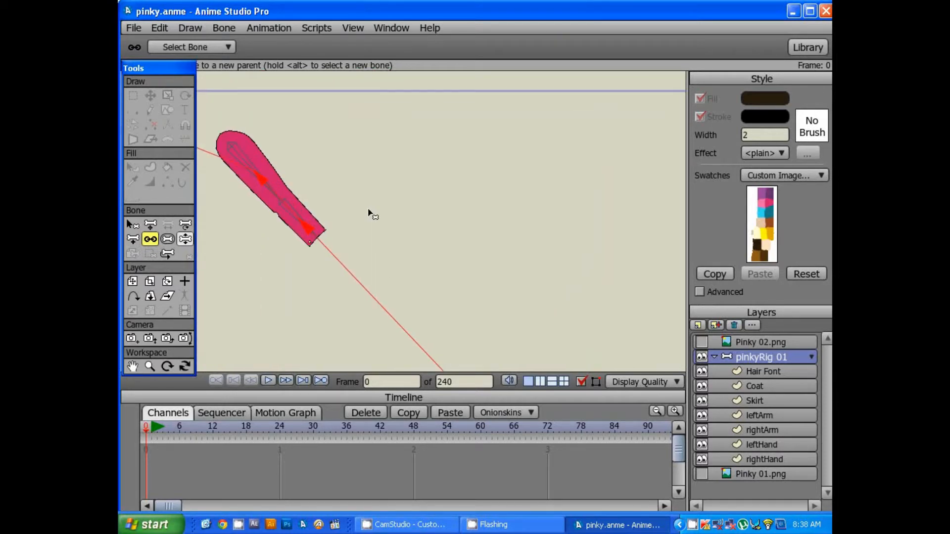
pyautogui.moveTo(372, 215); pyautogui.dragTo(488, 184)
pyautogui.click(168, 239)
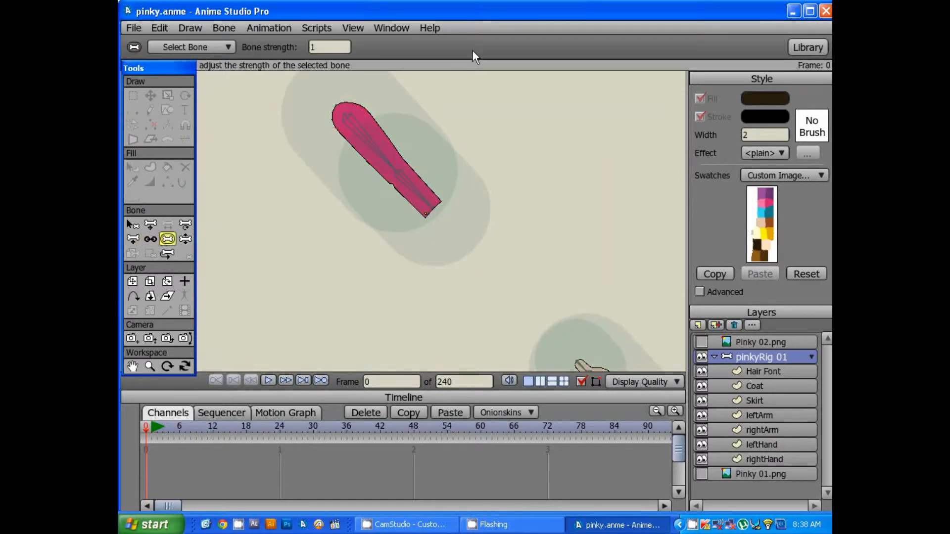
pyautogui.scroll(-3, 460, 131)
pyautogui.scroll(4, 456, 144)
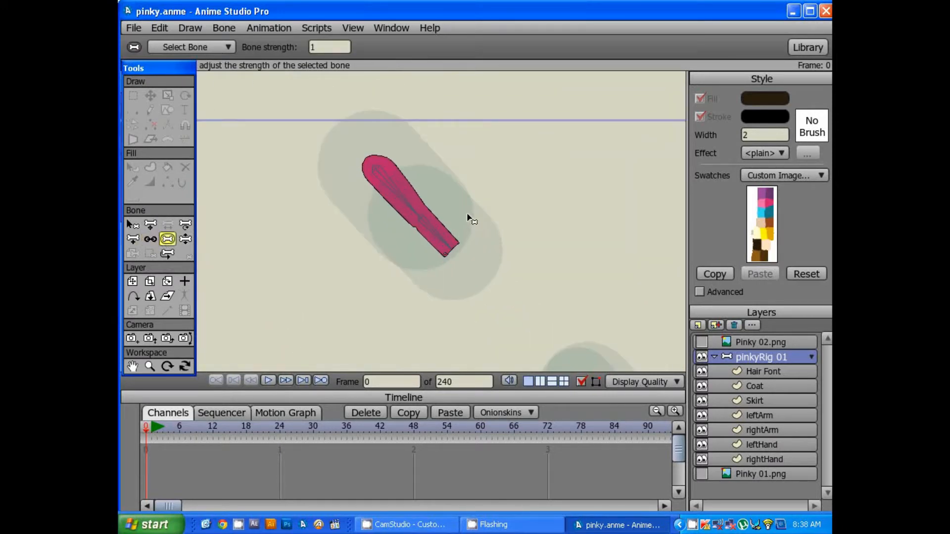
pyautogui.moveTo(448, 246); pyautogui.dragTo(405, 220)
# Set the strength of the upper bone in the same sleeve to 0.2346.
pyautogui.click(364, 179)
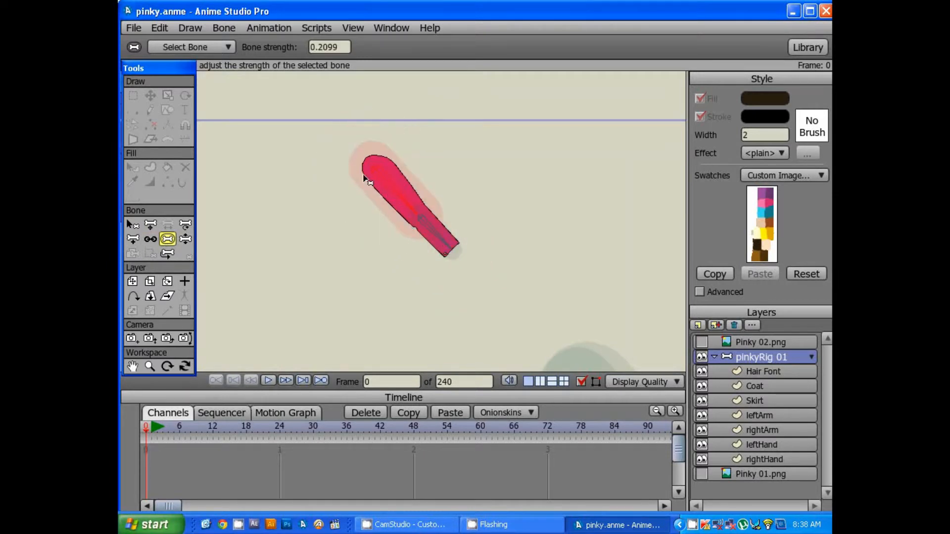
pyautogui.moveTo(365, 179); pyautogui.dragTo(352, 173)
pyautogui.scroll(4, 424, 208)
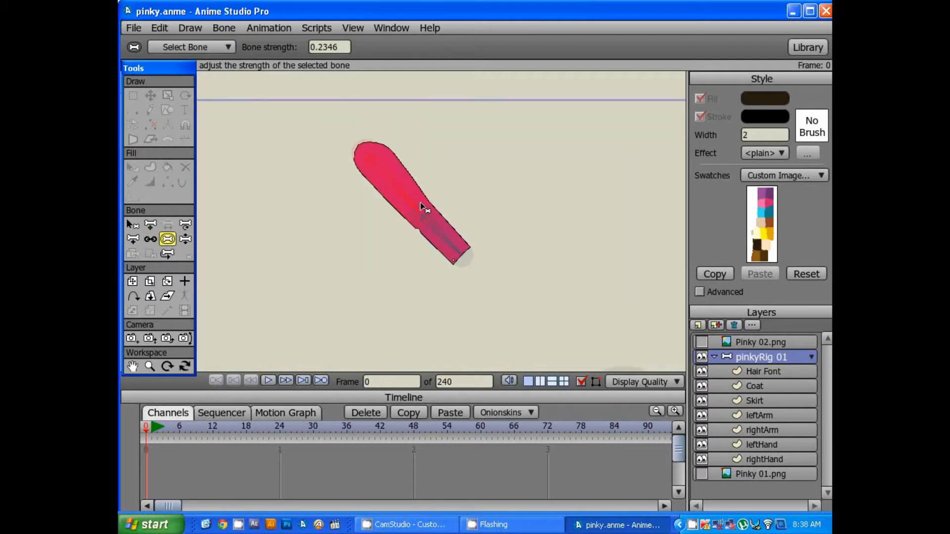
# Test the sleeve right of the coat by bending its forearm slightly upward with Manipulate Bones.
pyautogui.scroll(-10, 424, 208)
pyautogui.scroll(-1, 421, 207)
pyautogui.scroll(2, 421, 207)
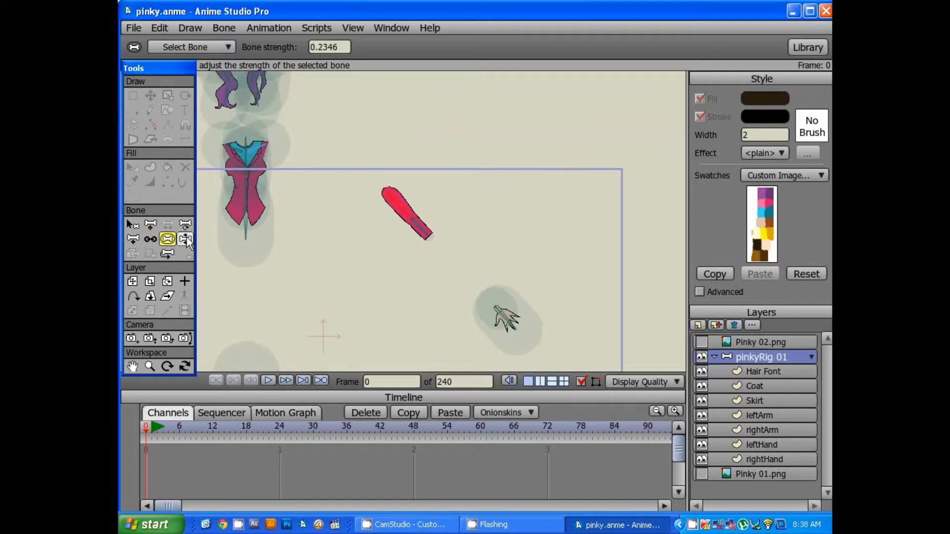
pyautogui.click(186, 240)
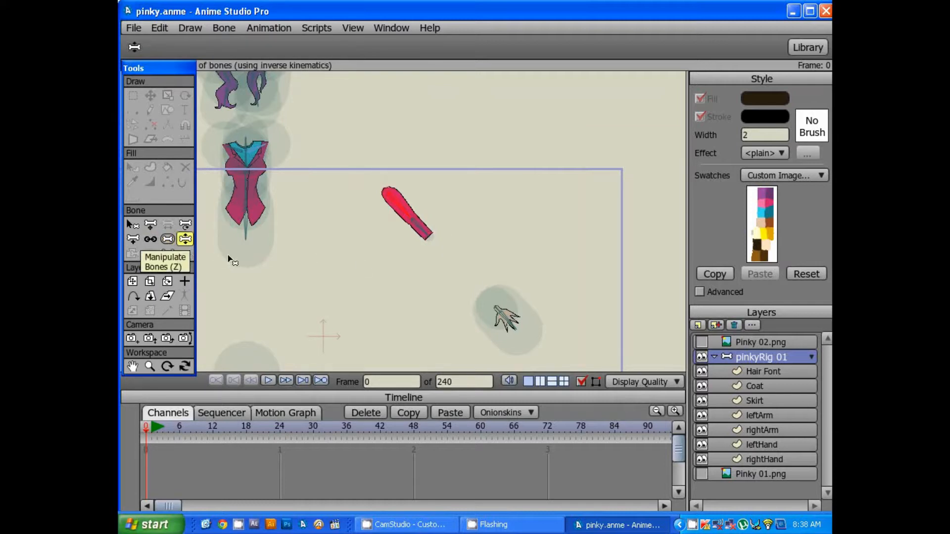
pyautogui.scroll(3, 454, 240)
pyautogui.moveTo(467, 288); pyautogui.dragTo(482, 272)
pyautogui.scroll(-2, 427, 225)
pyautogui.scroll(3, 428, 223)
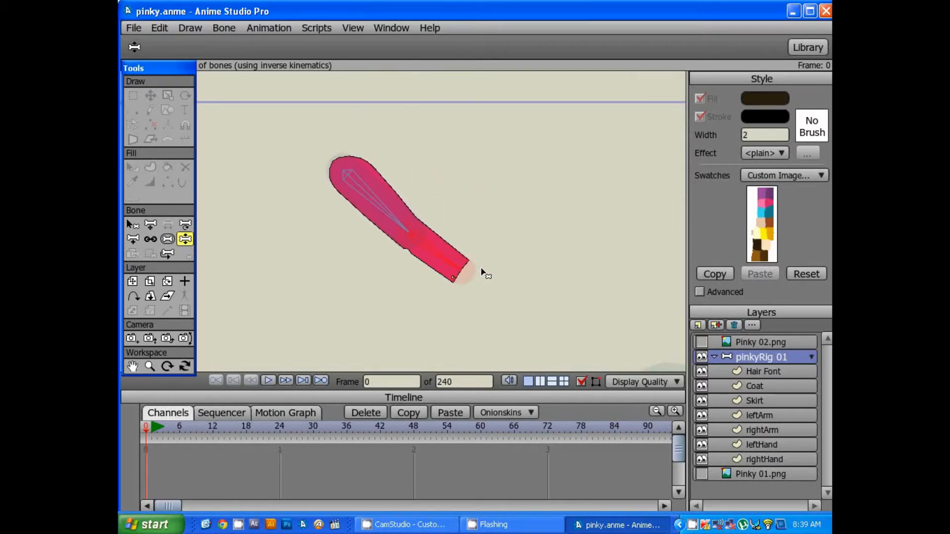
# Set the strength of the coat's lowest bone, below the hem, to 0.
pyautogui.scroll(-5, 449, 250)
pyautogui.moveTo(386, 260); pyautogui.dragTo(482, 222)
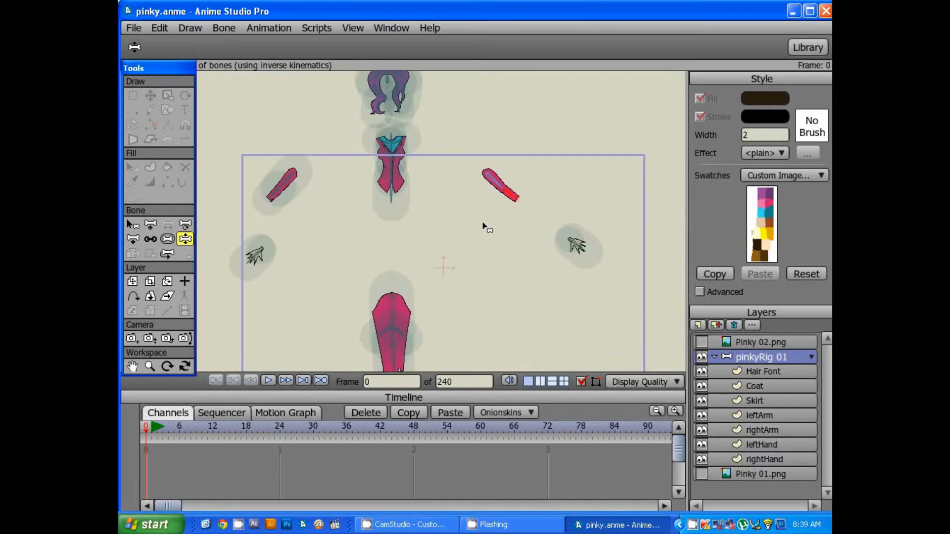
pyautogui.scroll(2, 402, 213)
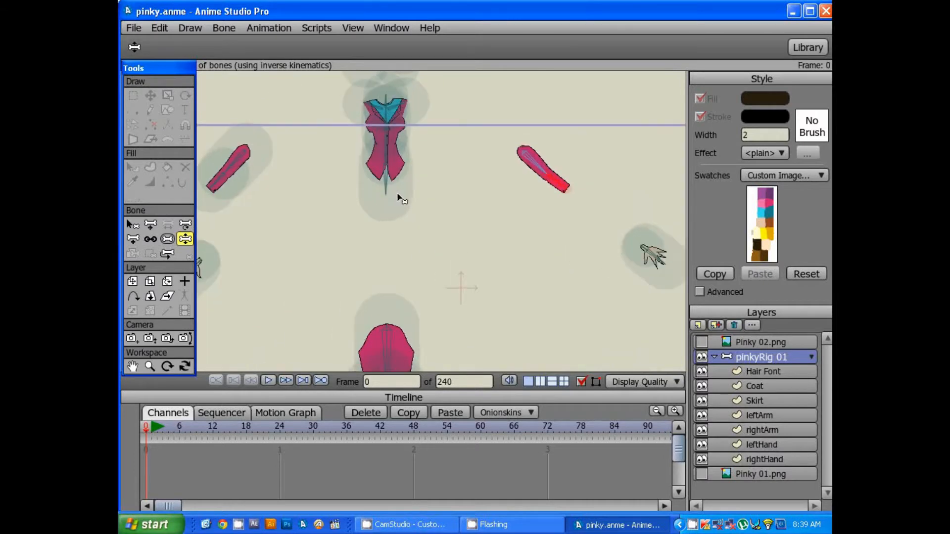
pyautogui.click(168, 239)
pyautogui.moveTo(403, 210); pyautogui.dragTo(213, 142)
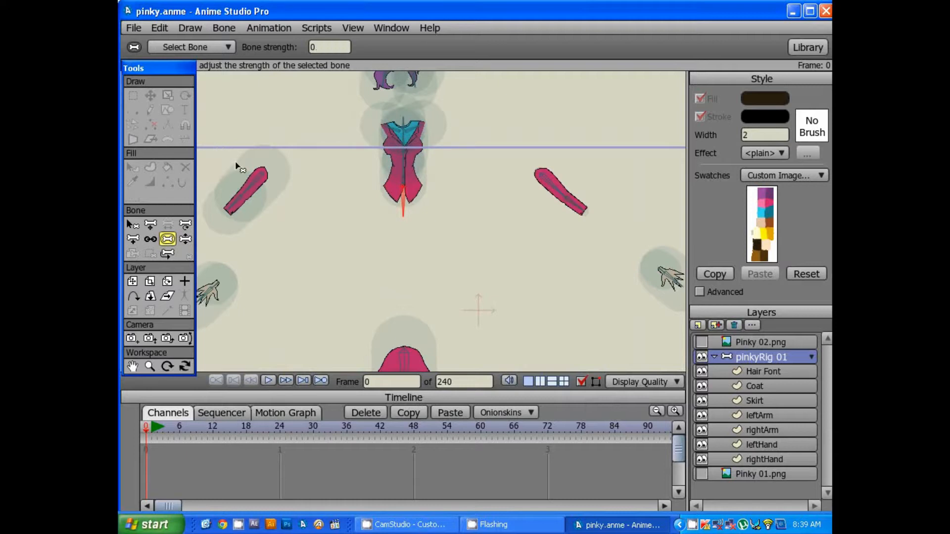
# Adjust the strength of the coat's torso bones, giving the chest bone 0.5802.
pyautogui.scroll(3, 416, 198)
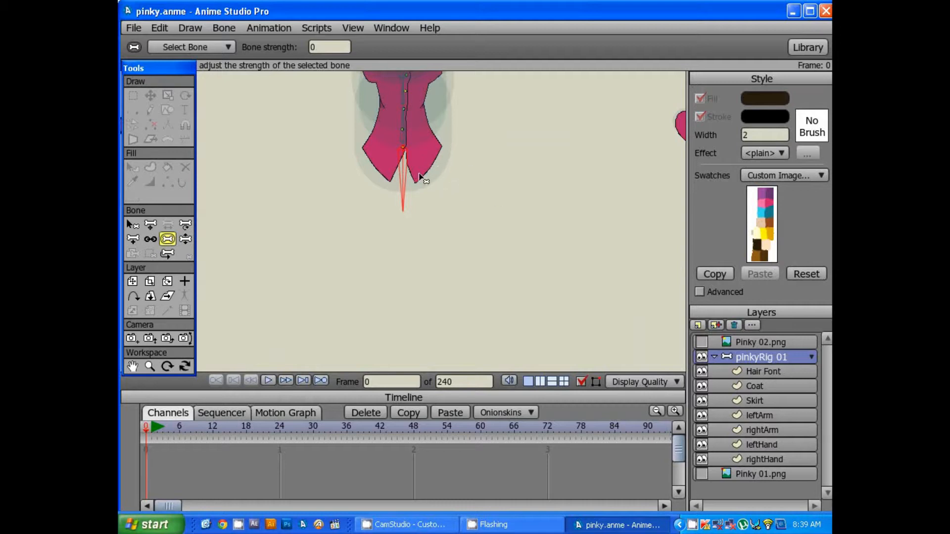
pyautogui.moveTo(422, 170); pyautogui.dragTo(419, 195)
pyautogui.scroll(-1, 435, 214)
pyautogui.click(405, 209)
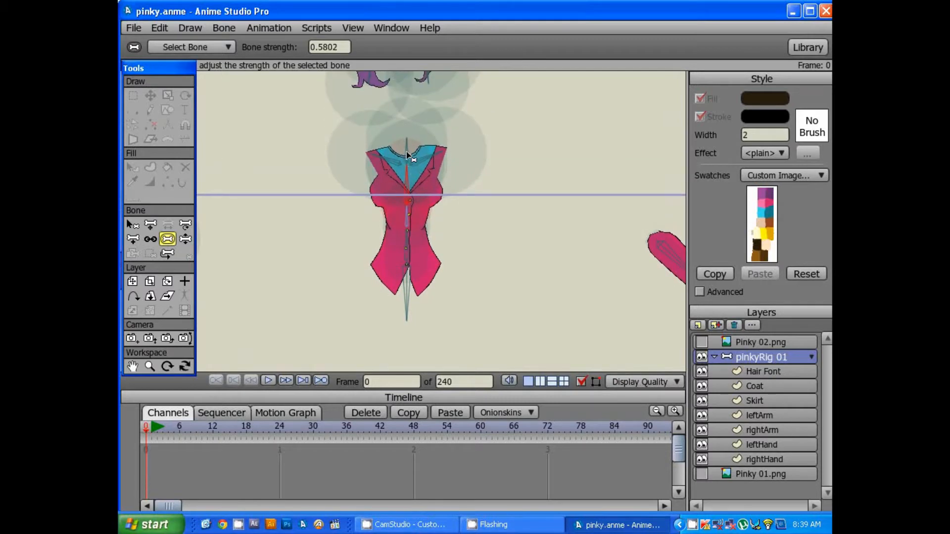
# Set the bone strengths at the collar to 0.2469 for the neck, 0.2222 for the right shoulder and 0.2593 for the left shoulder.
pyautogui.moveTo(406, 155); pyautogui.dragTo(366, 158)
pyautogui.click(423, 166)
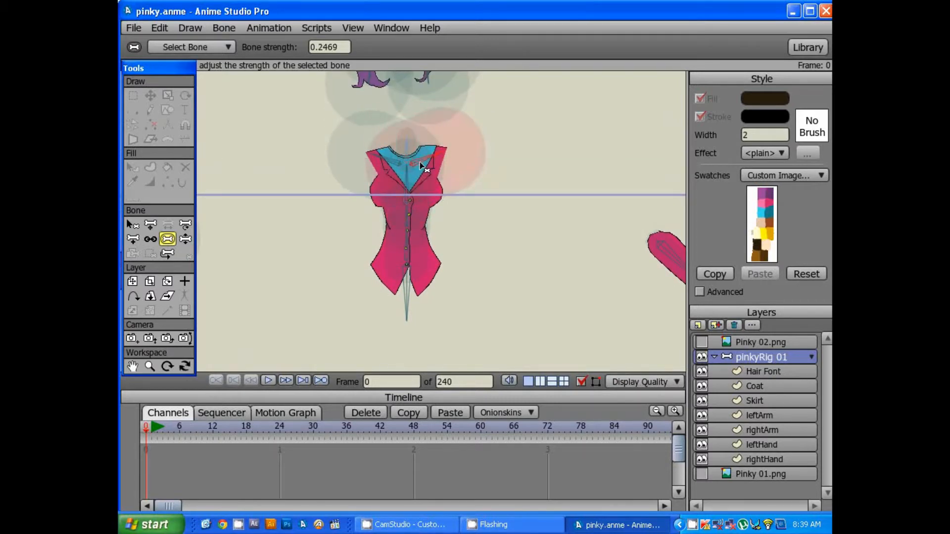
pyautogui.click(380, 167)
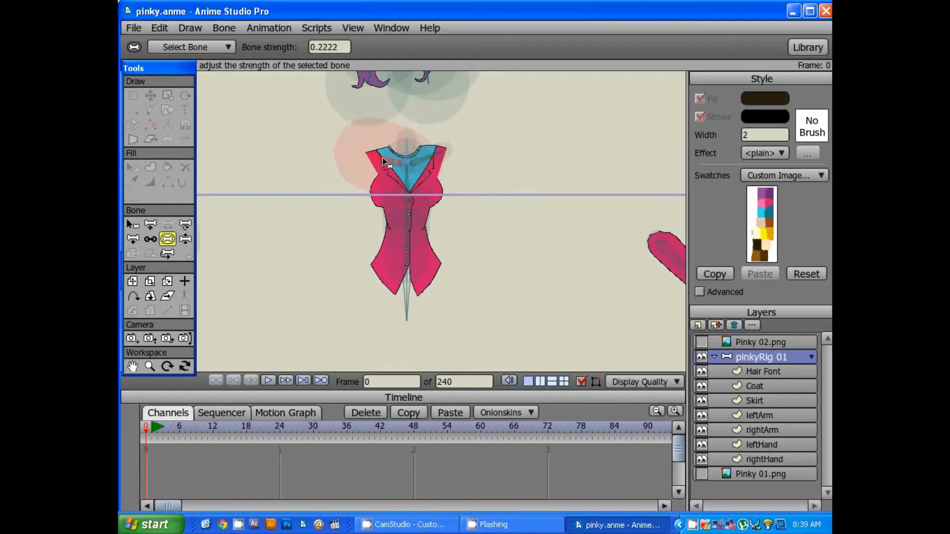
pyautogui.moveTo(354, 161); pyautogui.dragTo(361, 163)
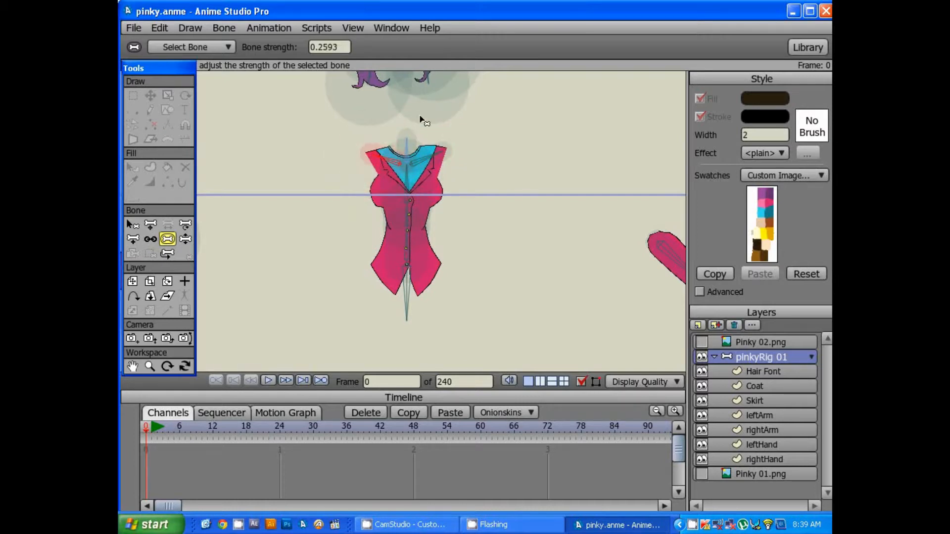
# Set the hair bone strengths to 0.1975 for the two right strand tips, 0.3827 for the upper right bone and 0.1605 for the central bone.
pyautogui.moveTo(424, 94); pyautogui.dragTo(450, 226)
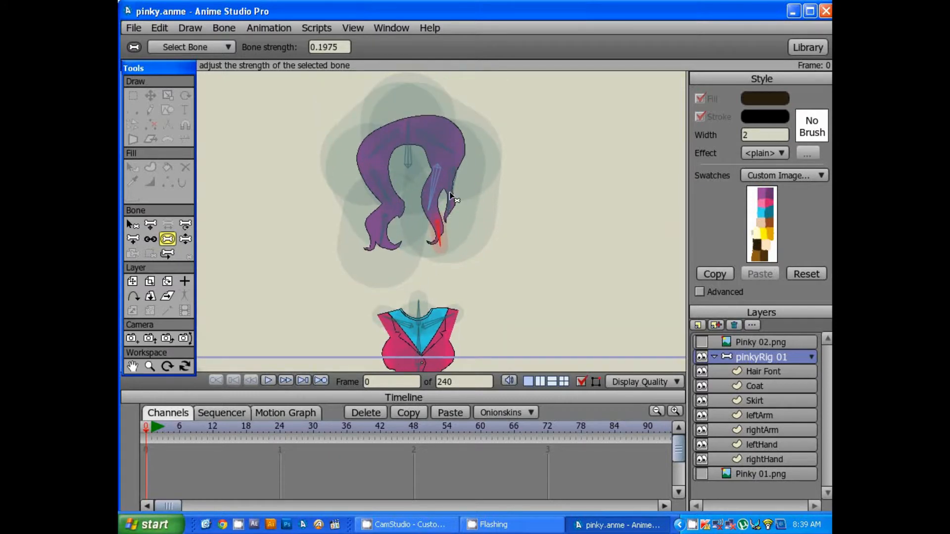
pyautogui.click(449, 208)
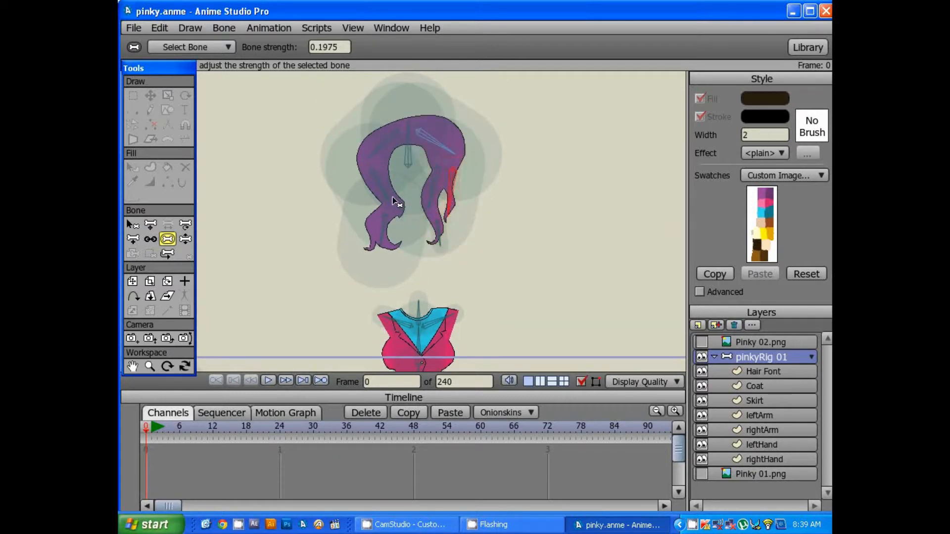
pyautogui.moveTo(454, 182); pyautogui.dragTo(406, 147)
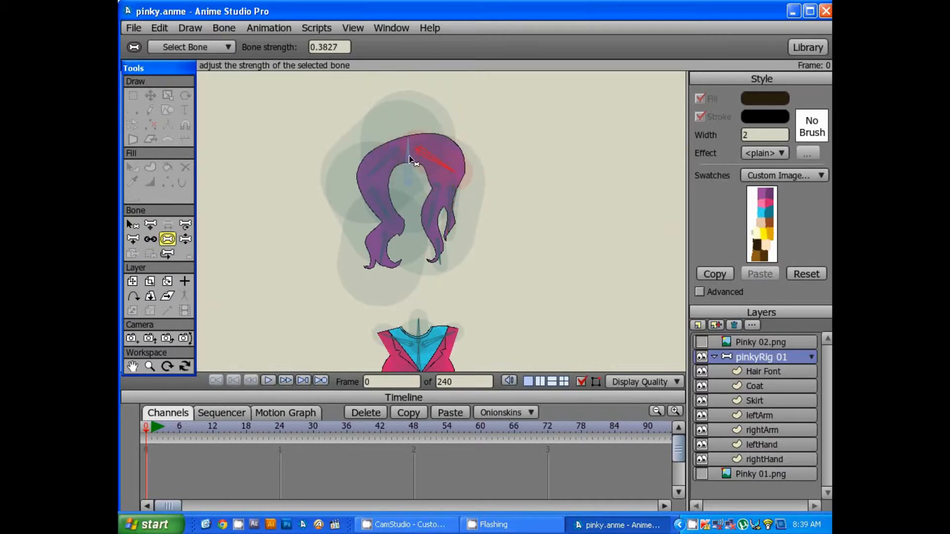
# Set the left hair strand's bone strengths to 0.3333 for the upper bone and 0.3210 for the middle one, and reduce the tip bone's.
pyautogui.click(381, 162)
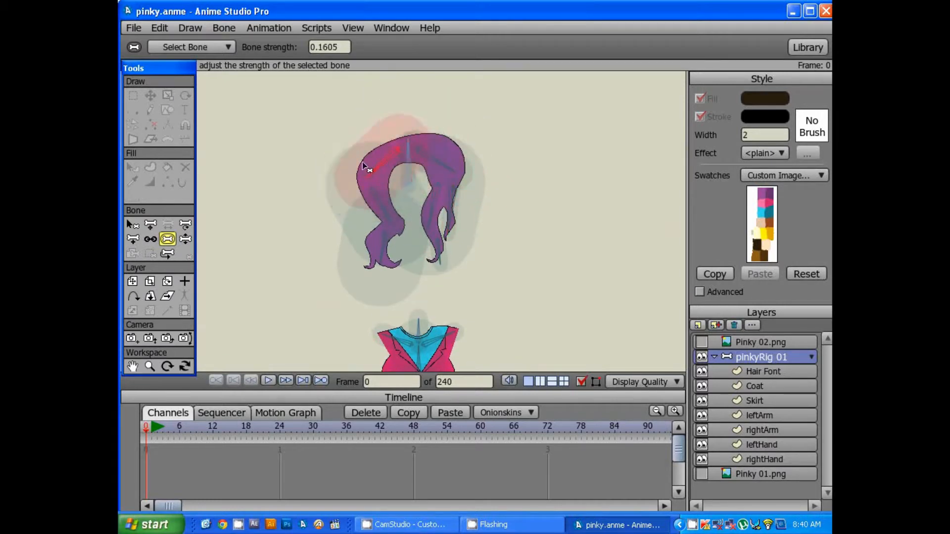
pyautogui.click(382, 208)
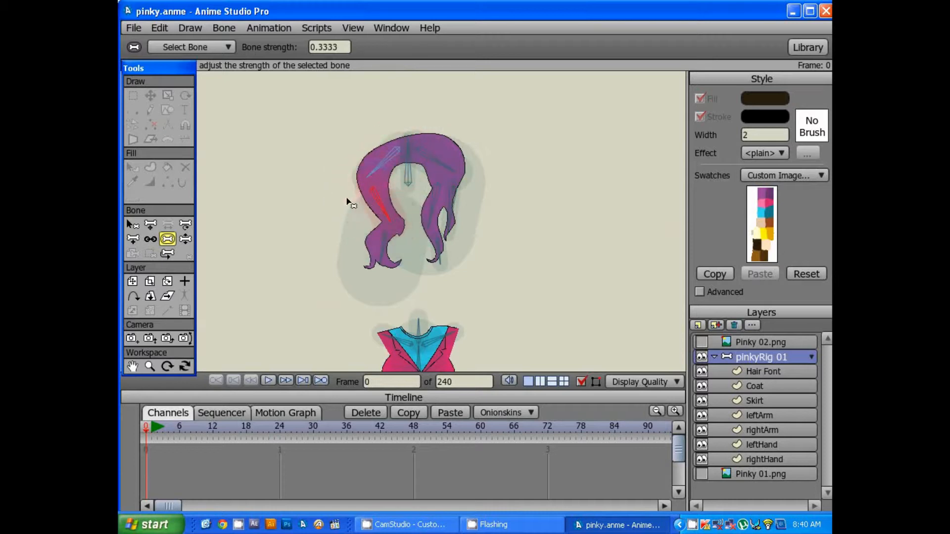
pyautogui.moveTo(348, 202); pyautogui.dragTo(346, 237)
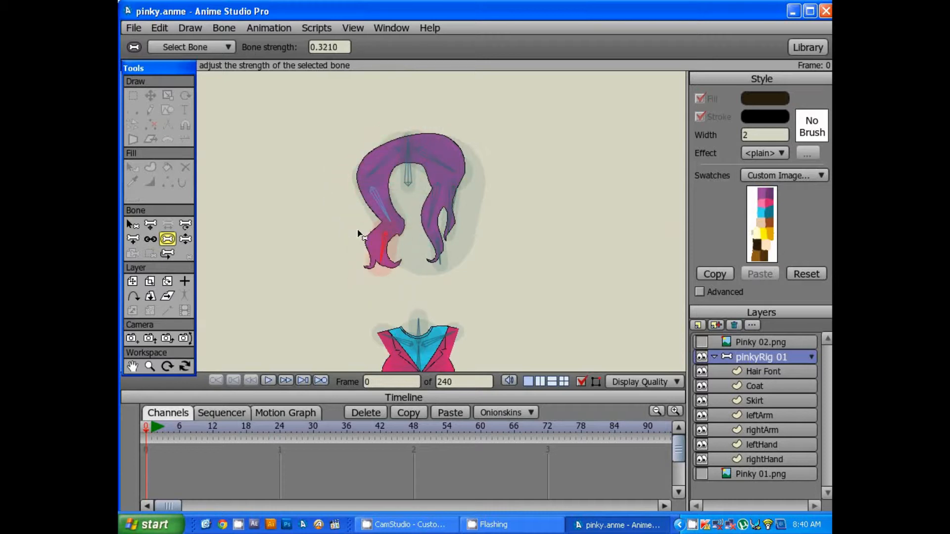
# Reduce the bone strengths in the right hair strands, giving the inner strand's upper bone 0.1852.
pyautogui.click(447, 216)
pyautogui.moveTo(447, 216); pyautogui.dragTo(439, 218)
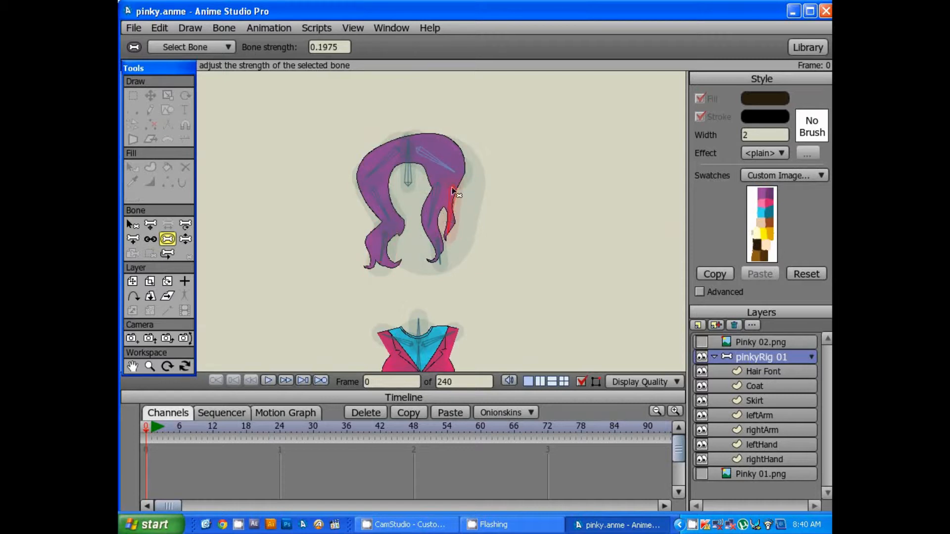
pyautogui.click(433, 206)
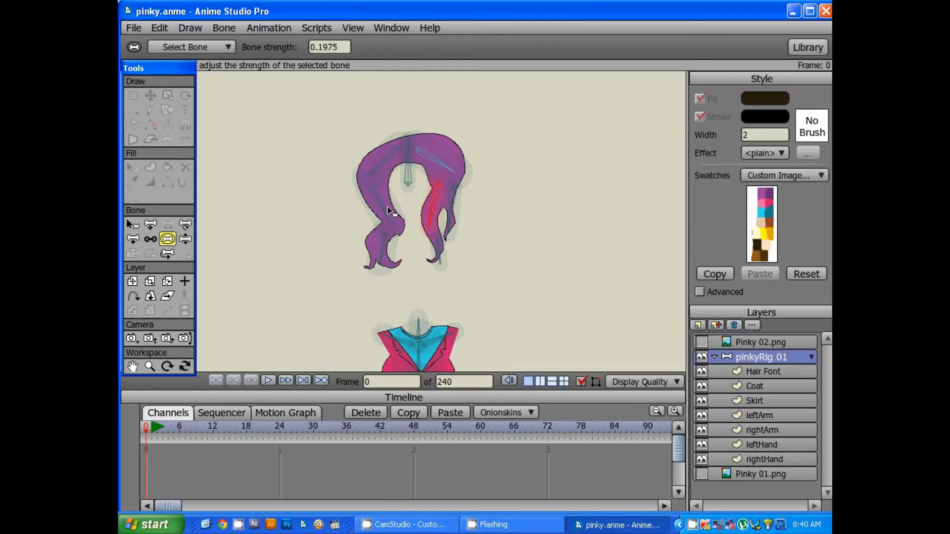
pyautogui.moveTo(387, 206); pyautogui.dragTo(401, 208)
pyautogui.scroll(5, 485, 197)
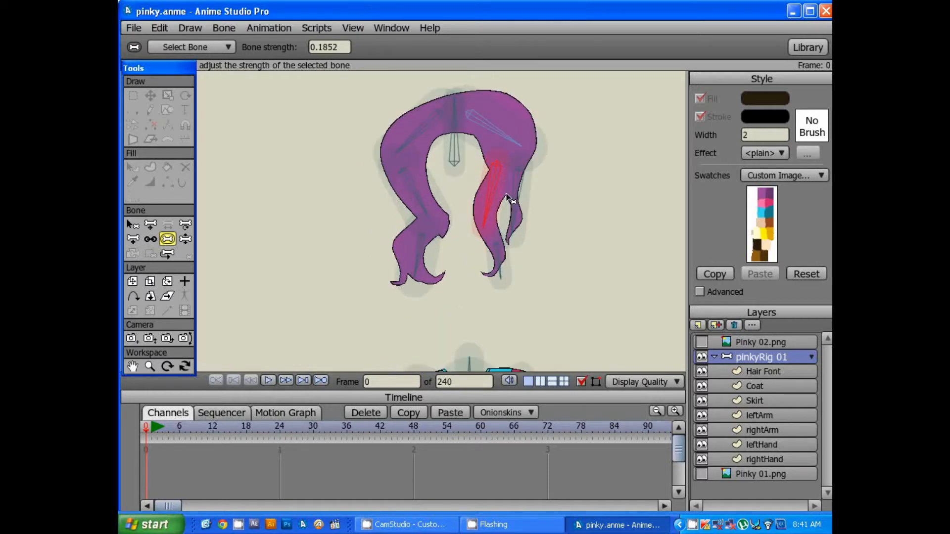
# Set the upper right hair bone's strength to 0.3704.
pyautogui.scroll(-1, 465, 172)
pyautogui.moveTo(465, 173); pyautogui.dragTo(458, 166)
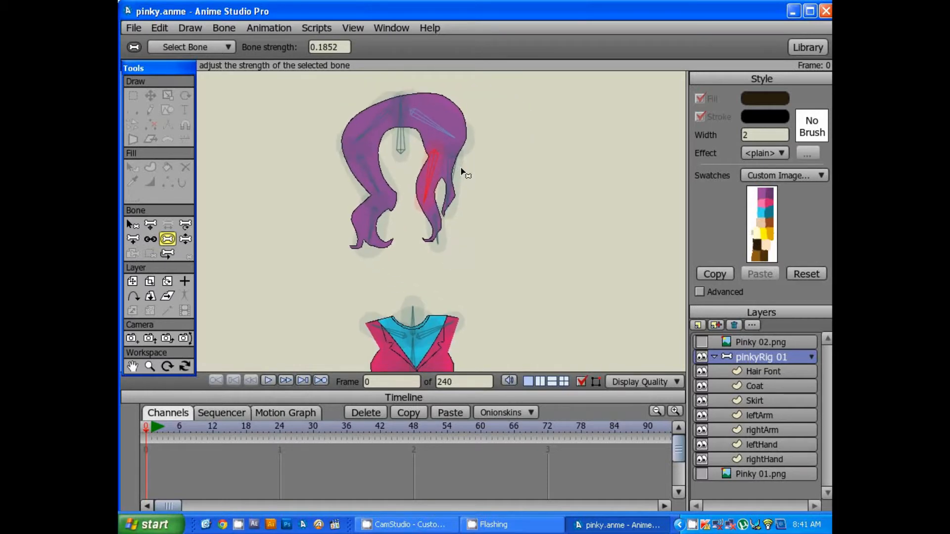
pyautogui.scroll(1, 460, 161)
pyautogui.click(437, 125)
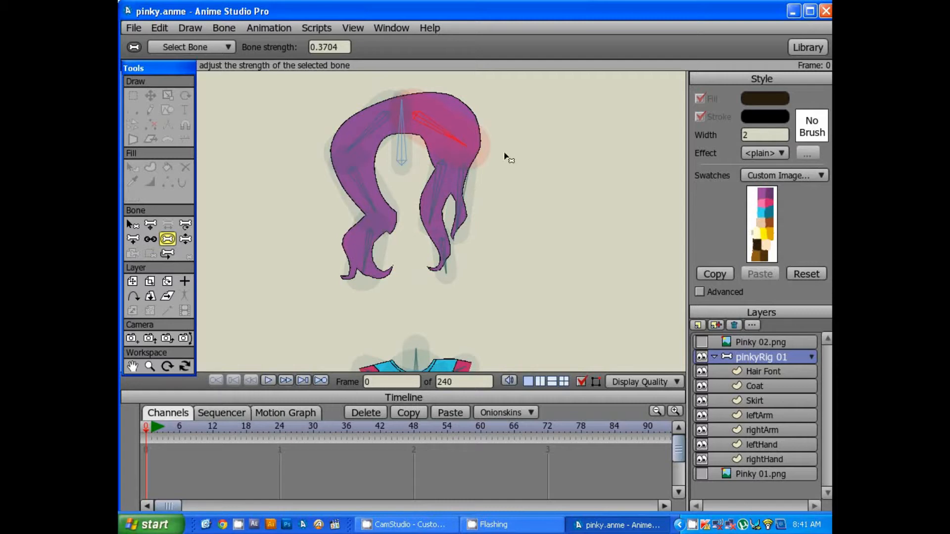
pyautogui.moveTo(460, 161); pyautogui.dragTo(479, 153)
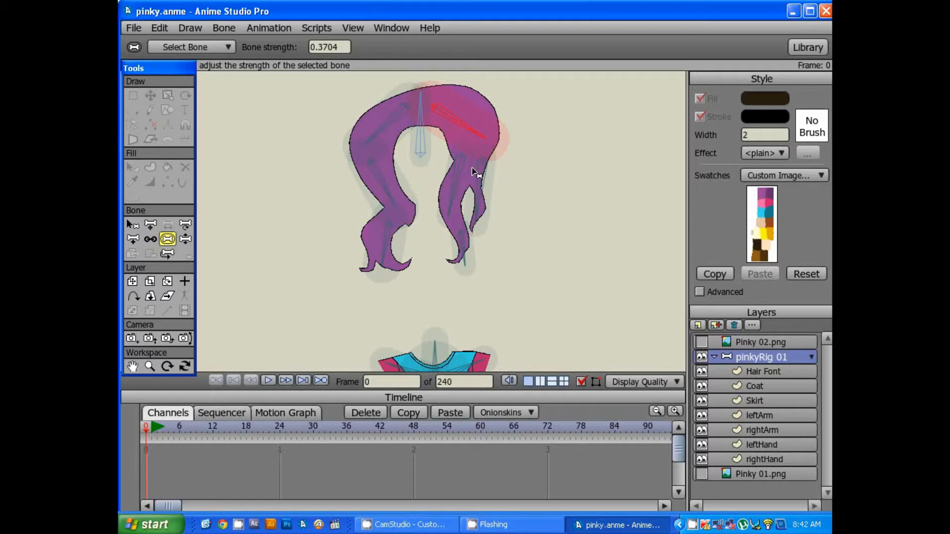
# Set the coat's bone strengths to 0.2716 for the chest bone, 0.4691 for the waist bone and 0 for the lowest bone.
pyautogui.moveTo(422, 183); pyautogui.dragTo(475, 134)
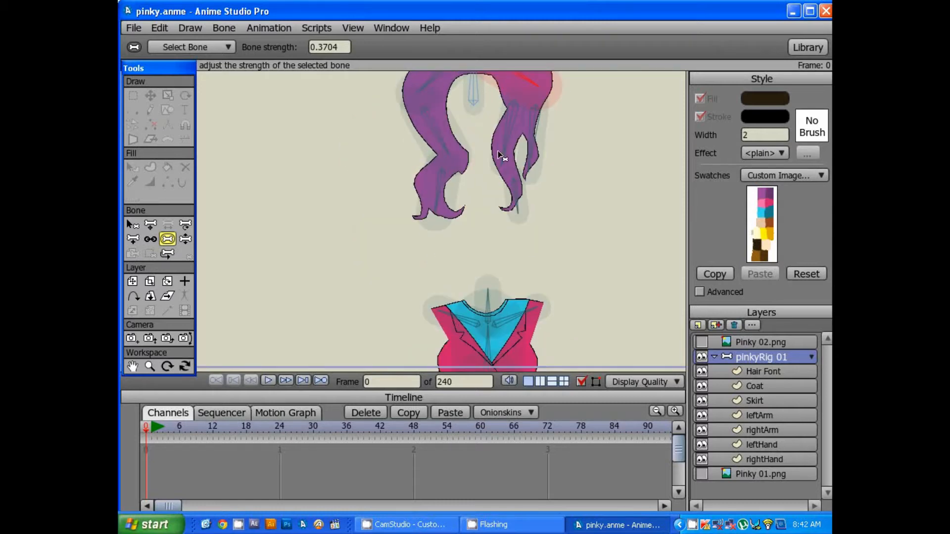
pyautogui.scroll(-2, 498, 154)
pyautogui.moveTo(474, 197); pyautogui.dragTo(437, 106)
pyautogui.scroll(2, 466, 185)
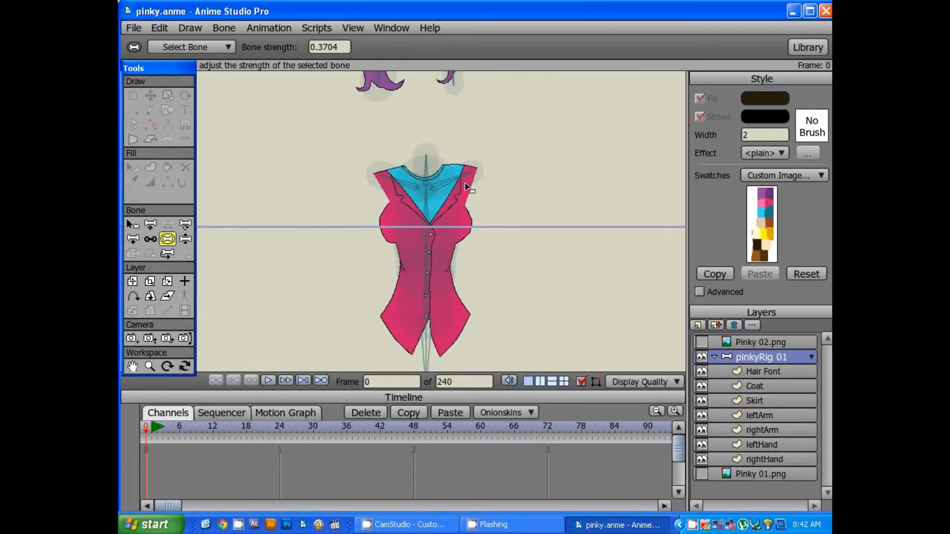
pyautogui.scroll(2, 466, 188)
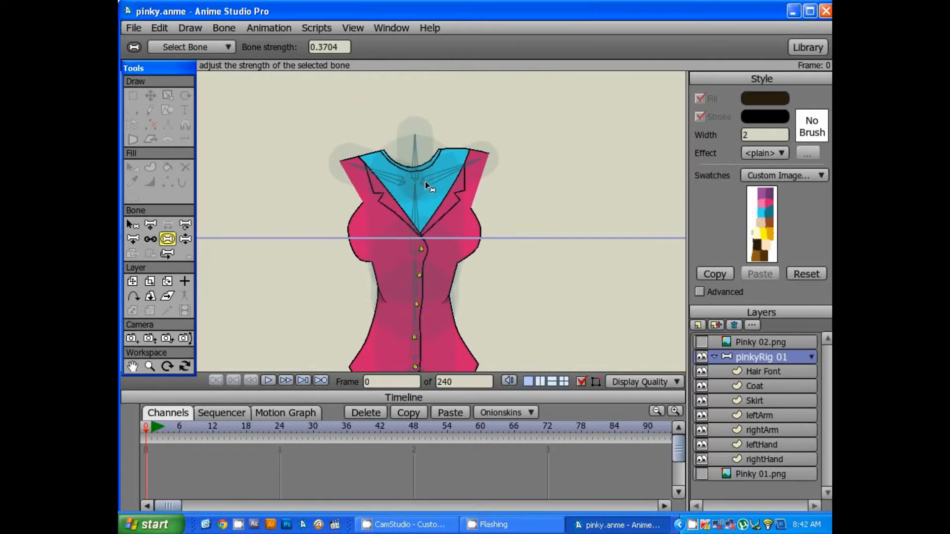
pyautogui.click(410, 279)
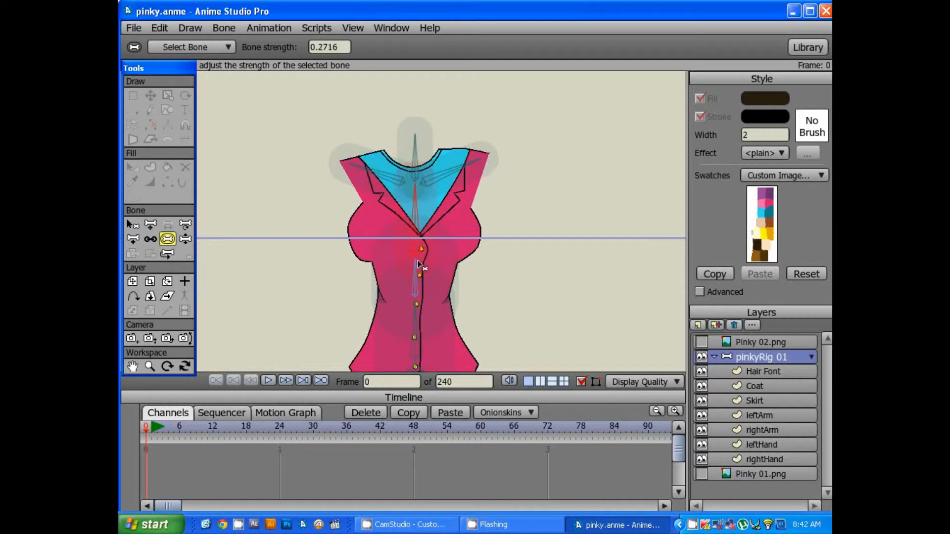
pyautogui.moveTo(439, 288); pyautogui.dragTo(458, 182)
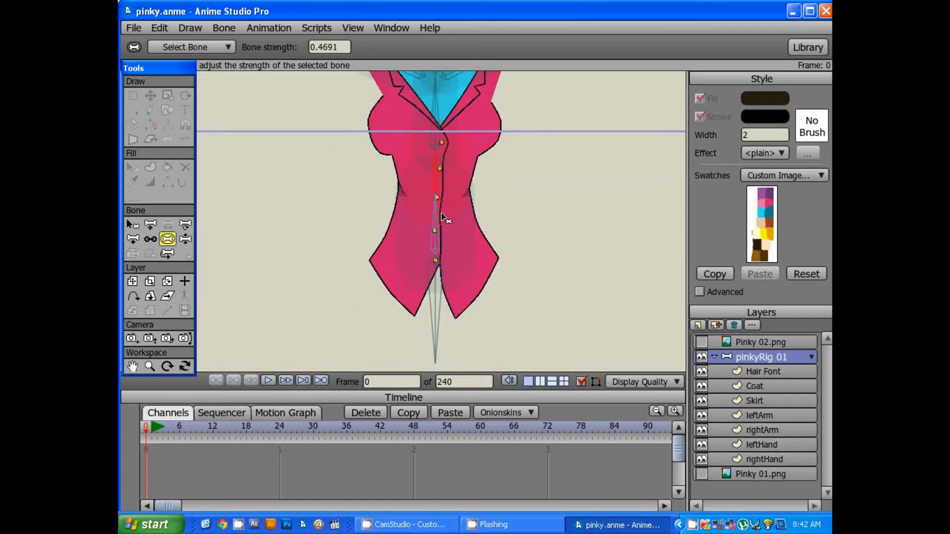
pyautogui.click(431, 222)
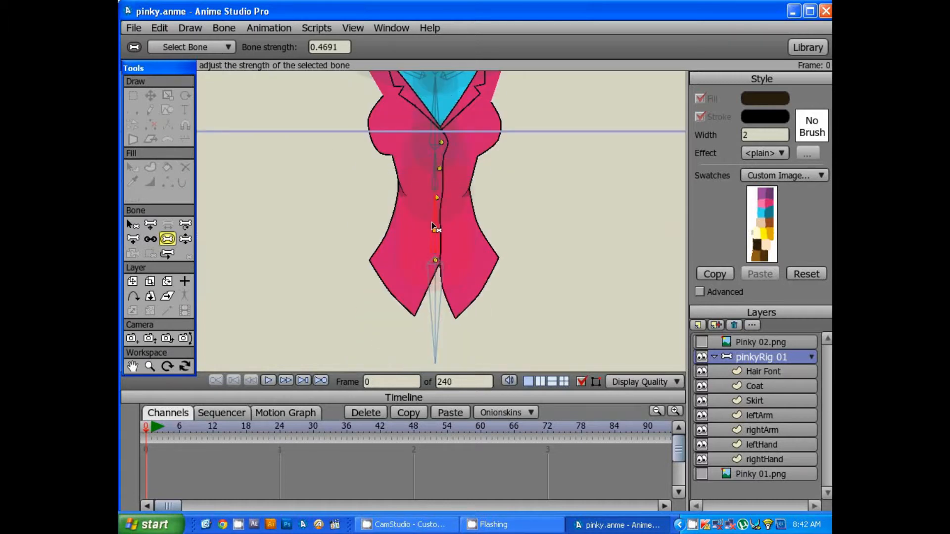
pyautogui.click(438, 304)
pyautogui.moveTo(438, 302); pyautogui.dragTo(329, 299)
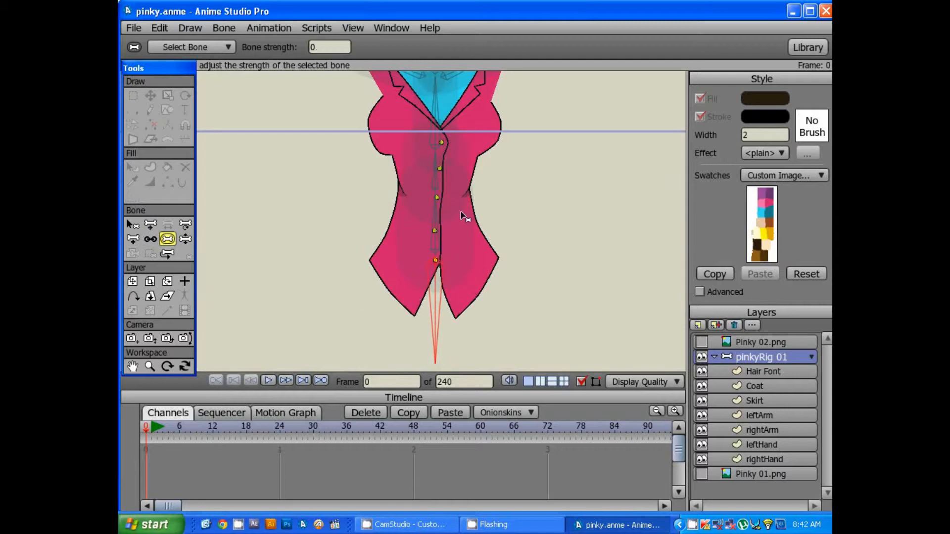
# Reduce the strengths of the upper and lower bones in the arm left of the coat to fit closely around the sleeve.
pyautogui.scroll(-3, 461, 211)
pyautogui.scroll(5, 461, 212)
pyautogui.scroll(-6, 465, 214)
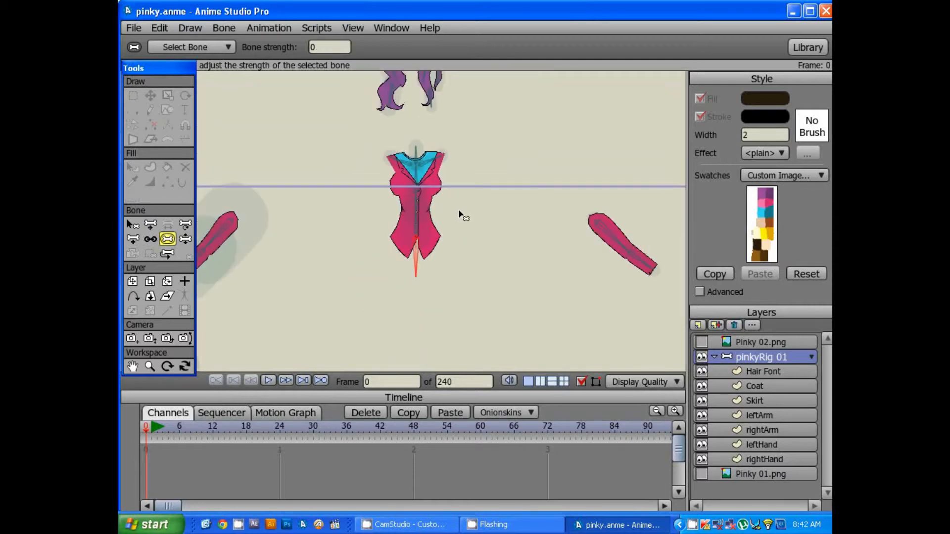
pyautogui.moveTo(379, 239); pyautogui.dragTo(513, 169)
pyautogui.click(398, 154)
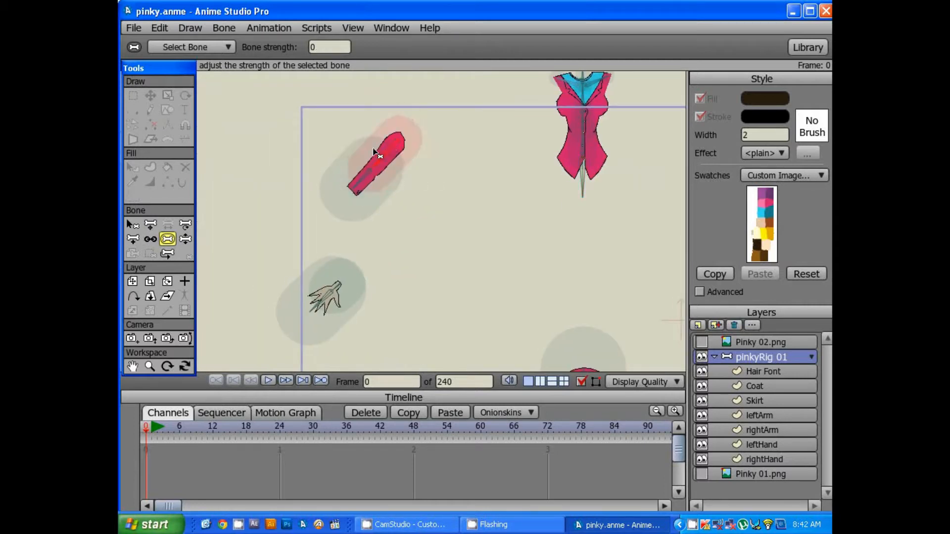
pyautogui.moveTo(354, 153); pyautogui.dragTo(320, 180)
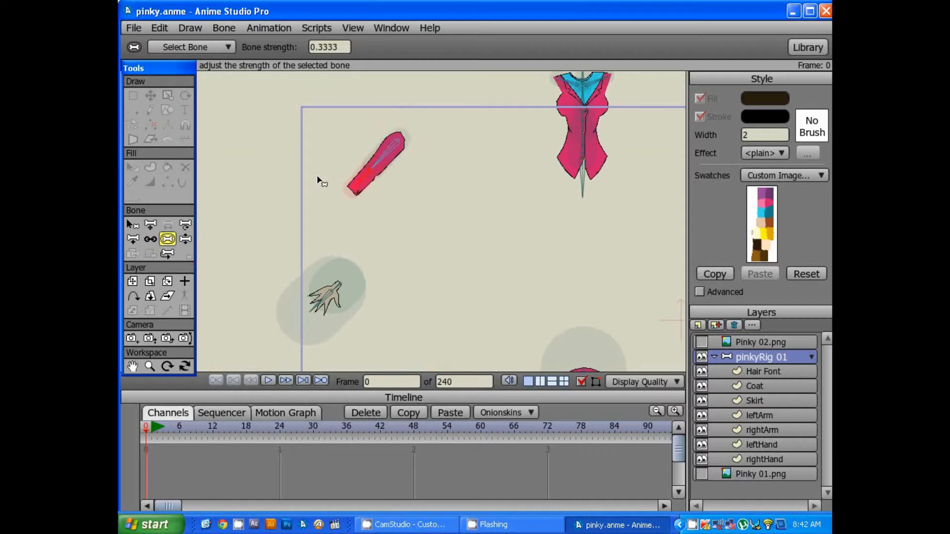
# Reduce the bone strengths of the hand below the left sleeve to fit its artwork, using 0.2716 for the last bone adjusted.
pyautogui.moveTo(393, 235); pyautogui.dragTo(413, 142)
pyautogui.scroll(3, 414, 176)
pyautogui.moveTo(358, 188); pyautogui.dragTo(298, 185)
# Set the strength of the skirt's upper central bone to 0.4691.
pyautogui.moveTo(541, 195); pyautogui.dragTo(259, 193)
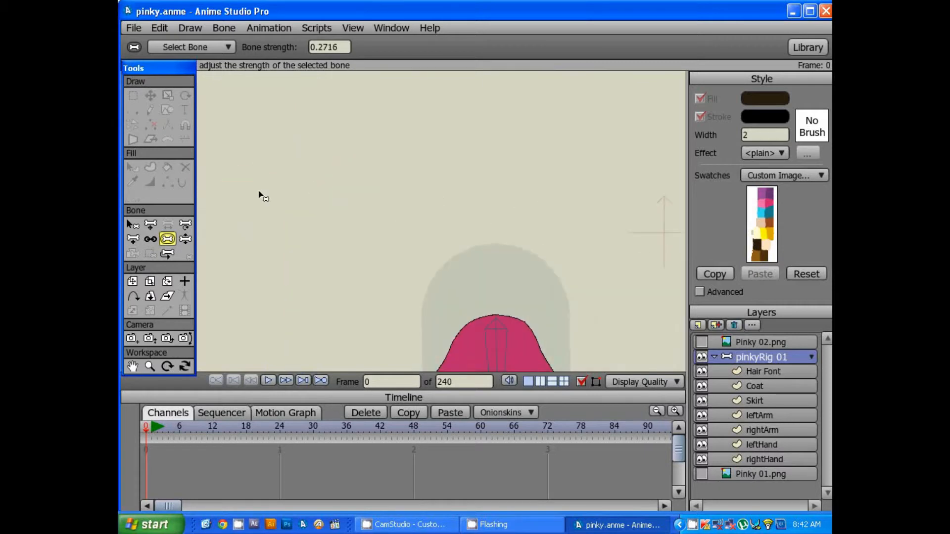
pyautogui.moveTo(494, 178); pyautogui.dragTo(470, 123)
pyautogui.moveTo(462, 295); pyautogui.dragTo(378, 150)
pyautogui.moveTo(446, 183); pyautogui.dragTo(448, 131)
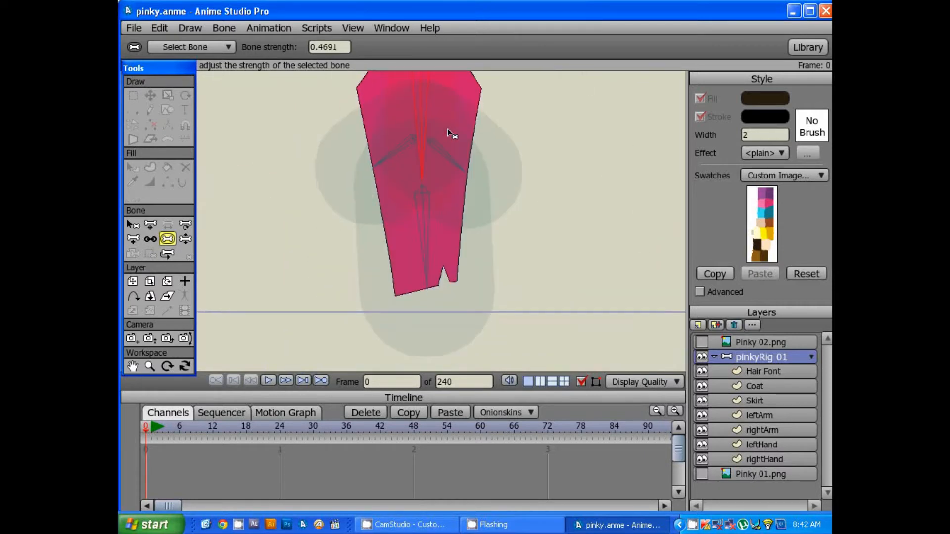
# Set the skirt bone strengths to 0.4815 for the right side bone and 0.5185 for the lower central bone, and reduce the left side bone's.
pyautogui.click(448, 157)
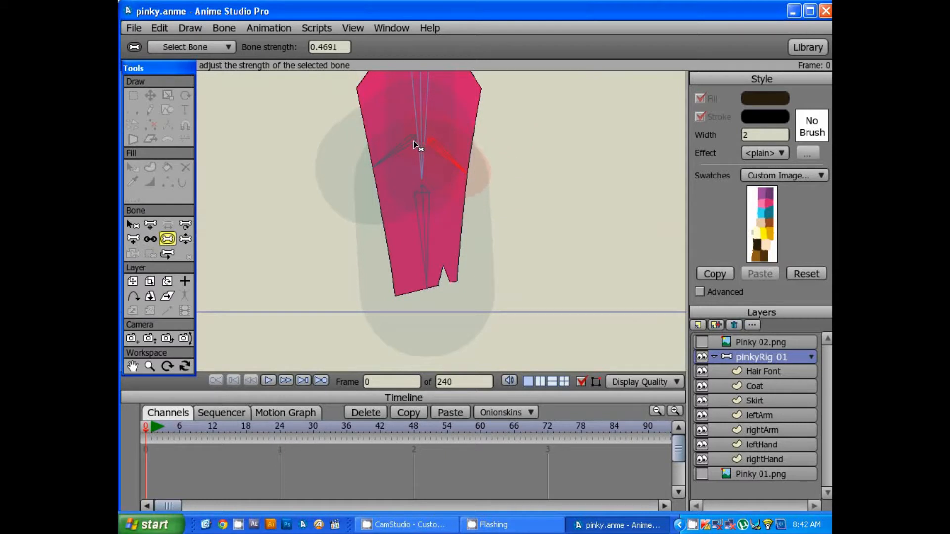
pyautogui.click(415, 143)
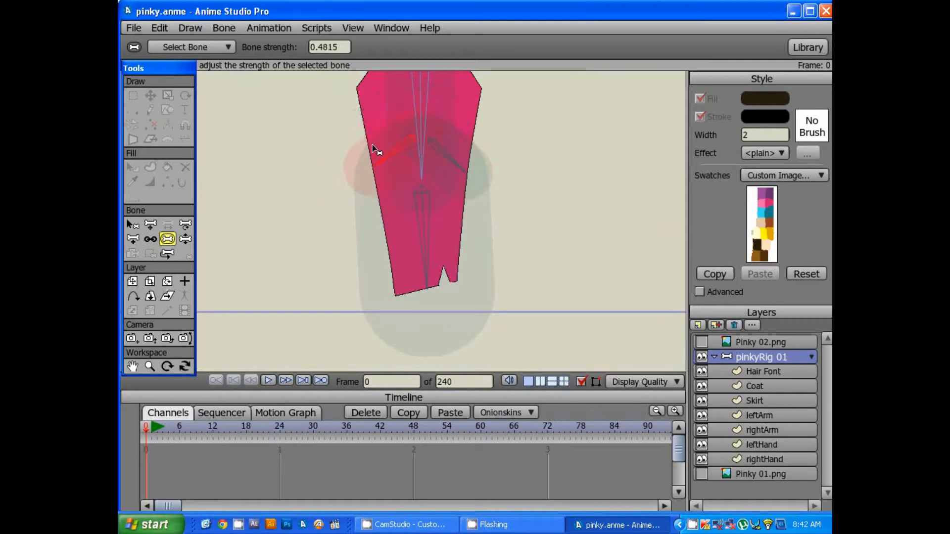
pyautogui.moveTo(372, 145); pyautogui.dragTo(381, 162)
pyautogui.moveTo(383, 203); pyautogui.dragTo(395, 208)
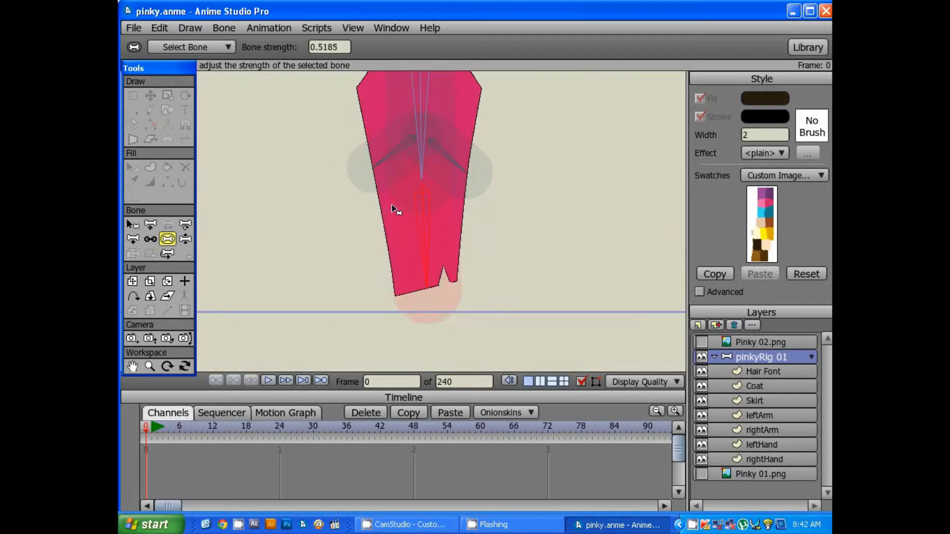
# Set the bone strengths of the hand on the drawing's right side to 0.2469 for the palm bone and 0.2963 for the wrist bone.
pyautogui.moveTo(611, 184); pyautogui.dragTo(374, 267)
pyautogui.scroll(-6, 561, 210)
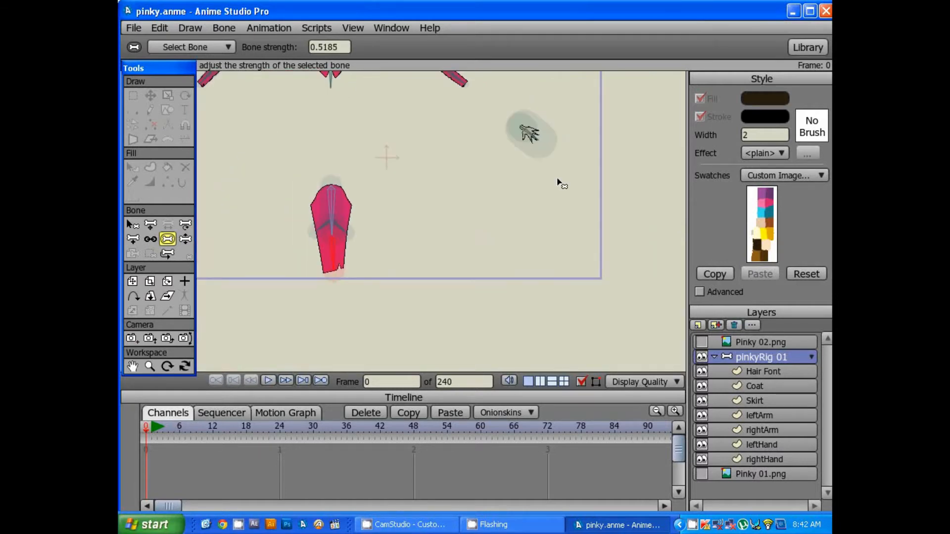
pyautogui.moveTo(553, 145); pyautogui.dragTo(485, 180)
pyautogui.scroll(4, 488, 176)
pyautogui.moveTo(560, 128); pyautogui.dragTo(455, 195)
pyautogui.scroll(4, 517, 179)
pyautogui.click(472, 168)
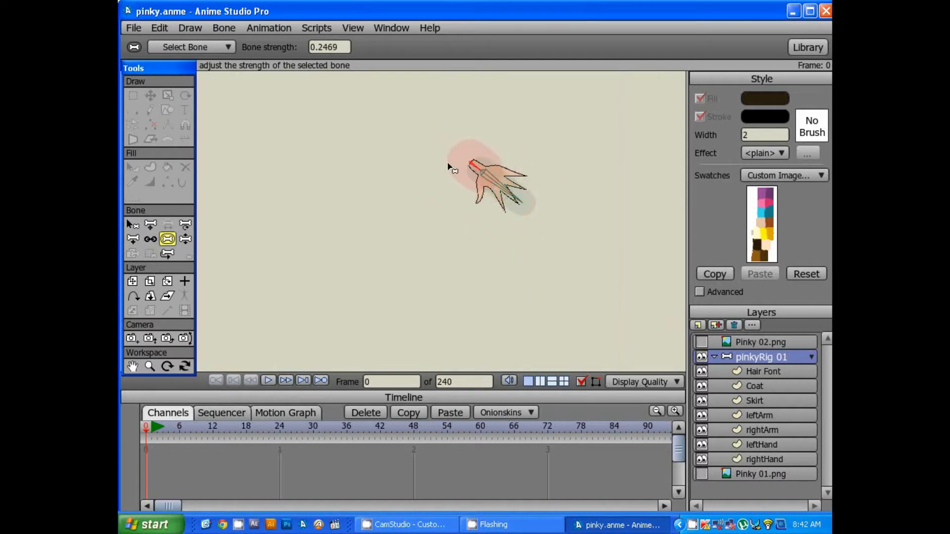
pyautogui.moveTo(436, 167); pyautogui.dragTo(543, 195)
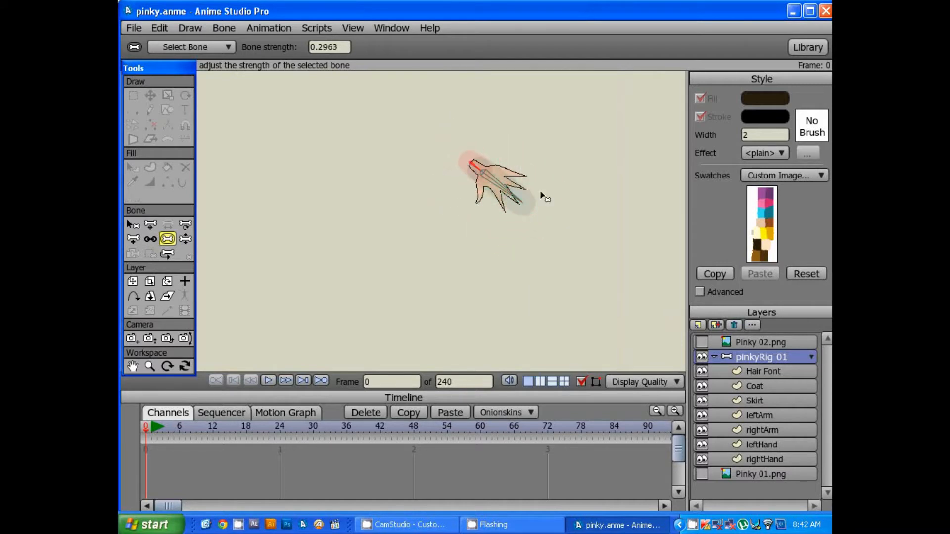
# Readjust the bone strengths of the hand on the drawing's left side, giving the palm bone 0.3210.
pyautogui.scroll(-3, 532, 194)
pyautogui.moveTo(290, 194); pyautogui.dragTo(550, 189)
pyautogui.scroll(2, 344, 211)
pyautogui.scroll(2, 345, 210)
pyautogui.moveTo(297, 210); pyautogui.dragTo(461, 203)
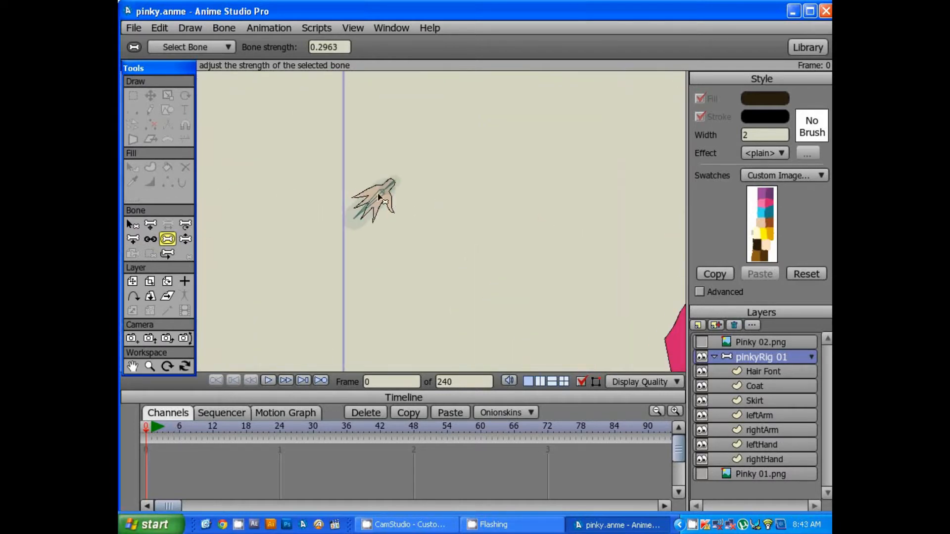
pyautogui.click(389, 192)
pyautogui.moveTo(378, 197); pyautogui.dragTo(374, 197)
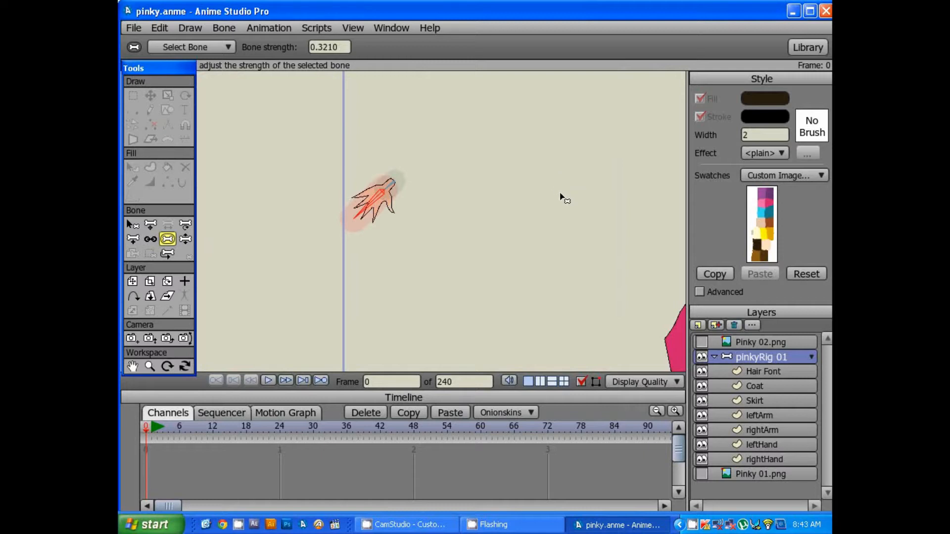
# Refine the skirt bone strengths, adjusting the upper central bone and giving the left side bone 0.3086 and the right side bone 0.3704.
pyautogui.moveTo(557, 169); pyautogui.dragTo(348, 167)
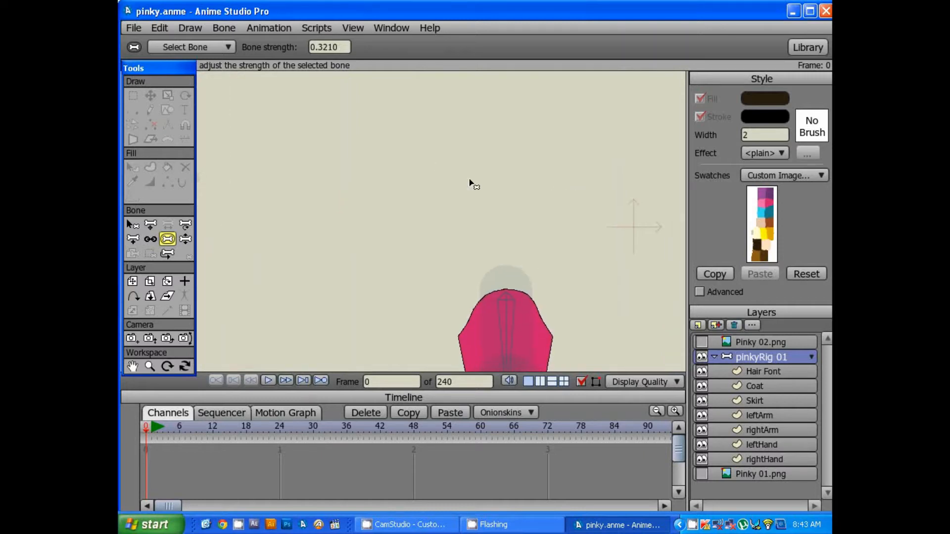
pyautogui.scroll(-2, 471, 182)
pyautogui.moveTo(501, 245); pyautogui.dragTo(453, 136)
pyautogui.scroll(5, 453, 174)
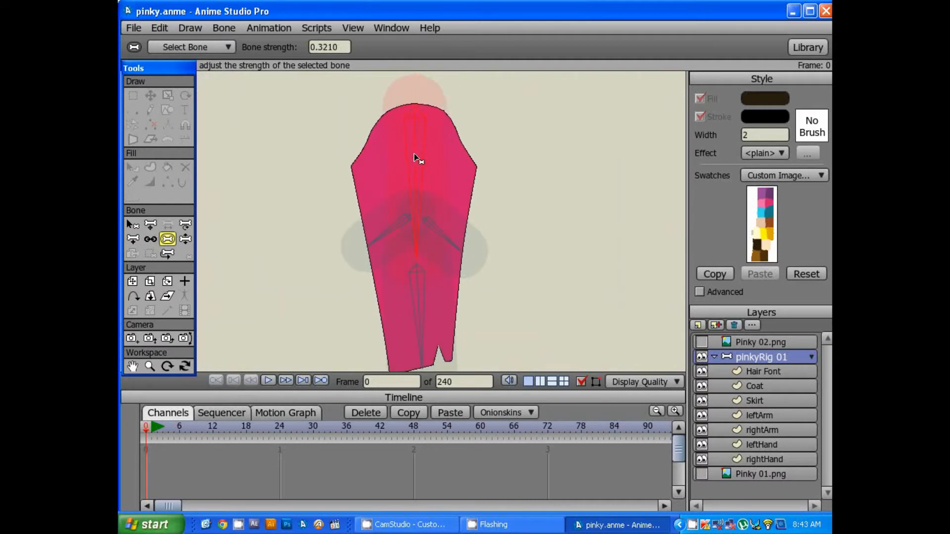
pyautogui.click(447, 245)
pyautogui.moveTo(447, 242); pyautogui.dragTo(379, 238)
pyautogui.click(424, 246)
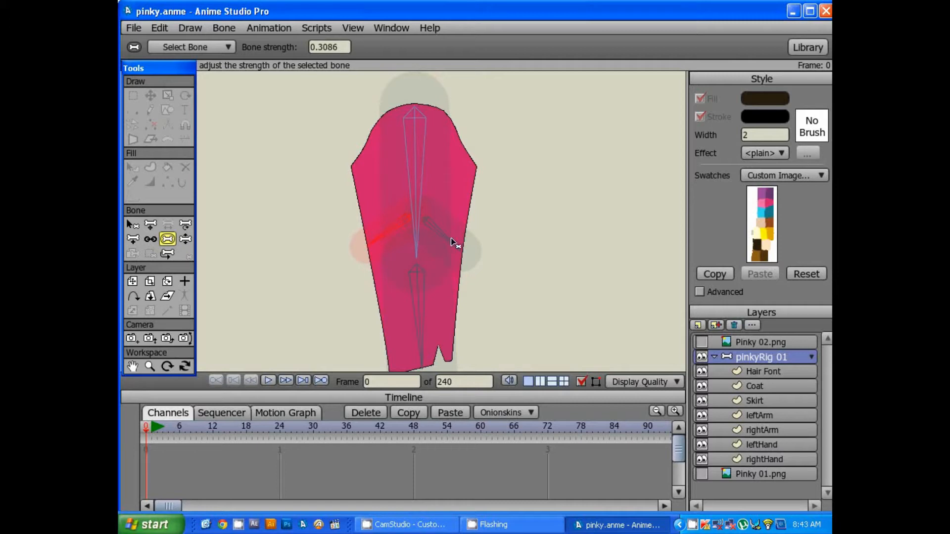
pyautogui.moveTo(449, 239); pyautogui.dragTo(455, 241)
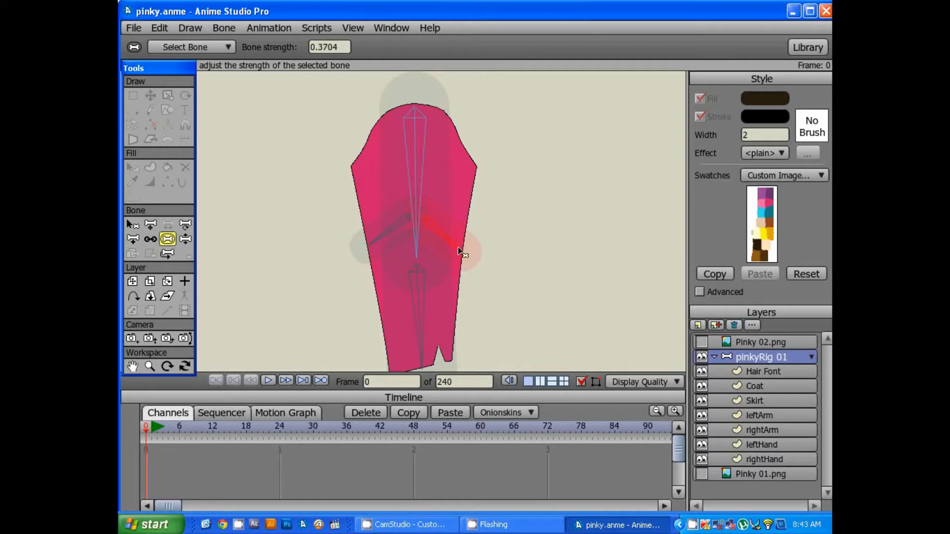
# Show the Pinky 02.png reference layer behind the rigged body parts.
pyautogui.scroll(-5, 475, 257)
pyautogui.scroll(-4, 482, 222)
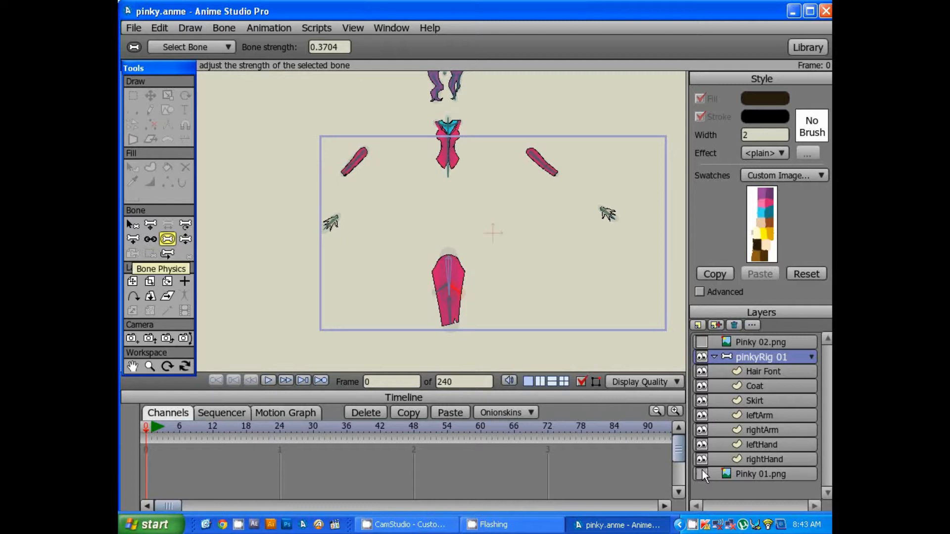
pyautogui.click(703, 341)
pyautogui.scroll(2, 546, 183)
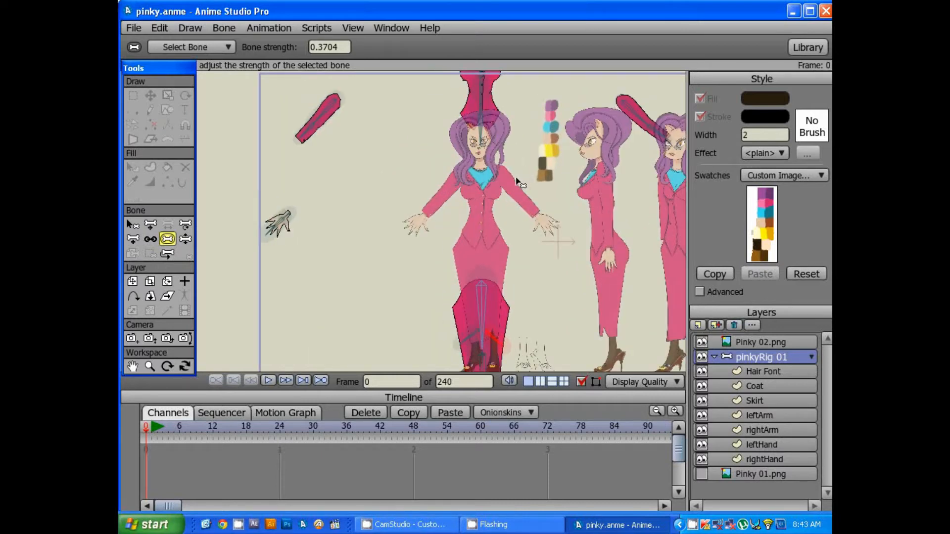
# Offset the coat's bone so the coat fits the front-view reference torso, at X 0.0034 and Y -0.7064.
pyautogui.moveTo(507, 147); pyautogui.dragTo(472, 210)
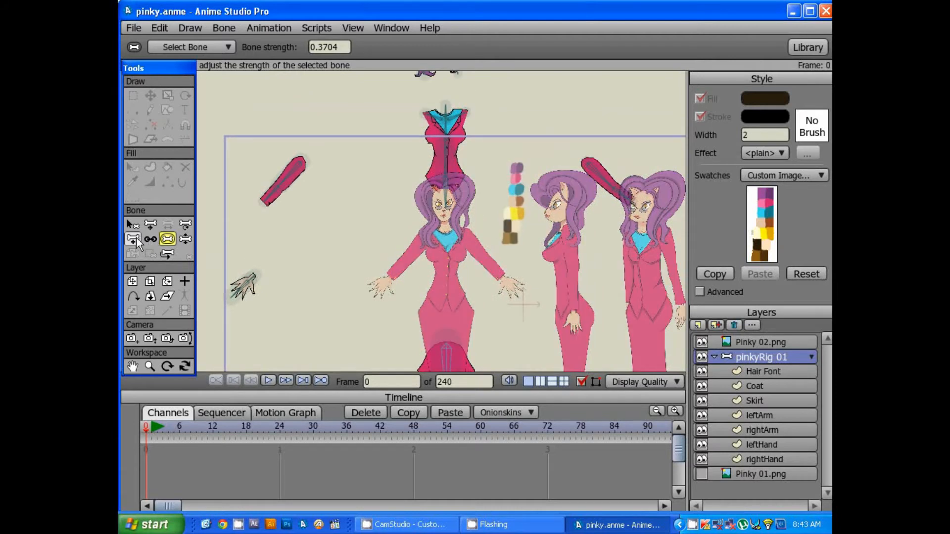
pyautogui.click(166, 254)
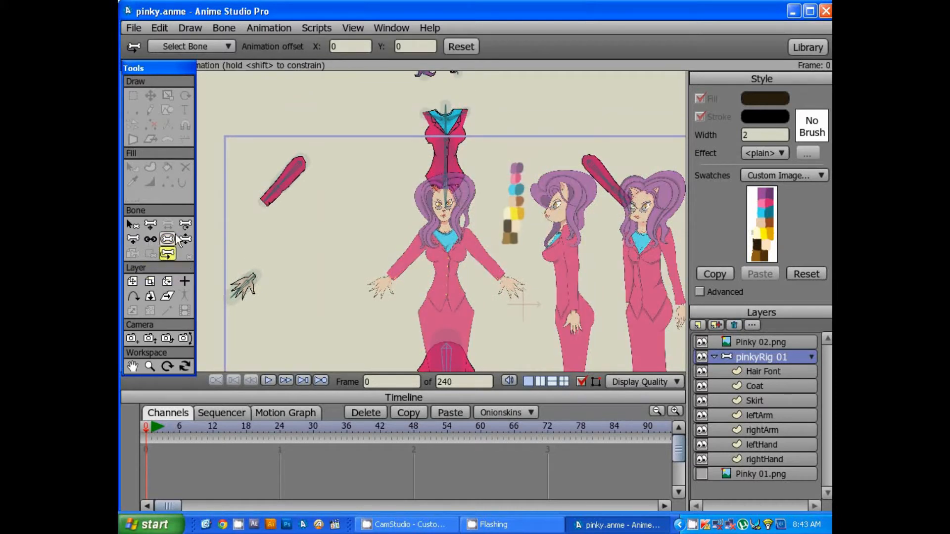
pyautogui.moveTo(451, 215); pyautogui.dragTo(411, 133)
pyautogui.scroll(3, 427, 305)
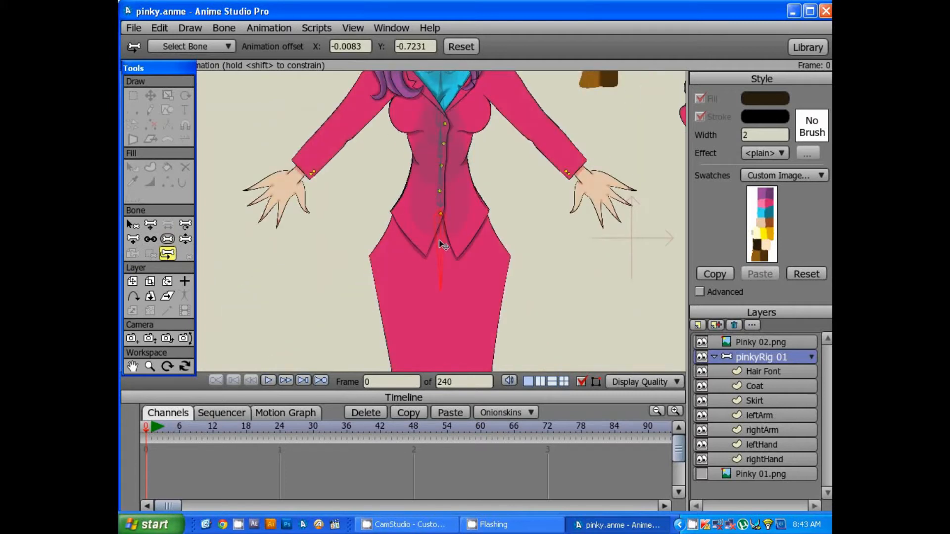
pyautogui.moveTo(438, 239); pyautogui.dragTo(441, 237)
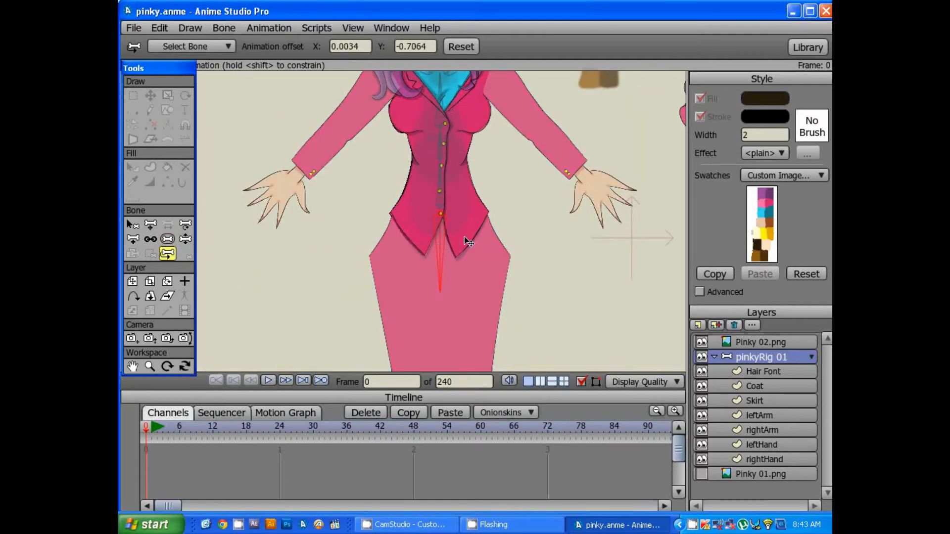
# Offset both arm bones onto the reference's shoulders, giving the arm on the drawing's left side X -0.6197 and Y -0.4960.
pyautogui.scroll(-5, 465, 238)
pyautogui.scroll(5, 520, 226)
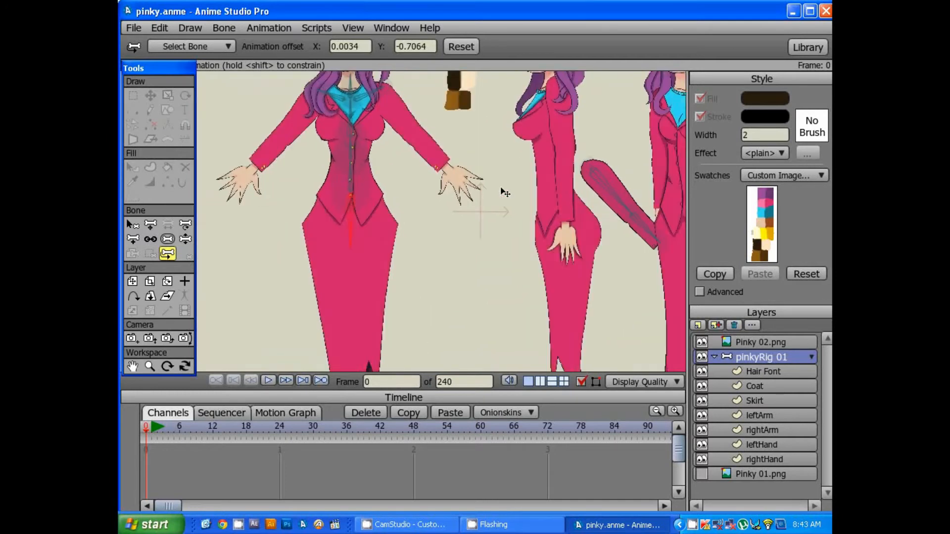
pyautogui.moveTo(594, 190); pyautogui.dragTo(561, 141)
pyautogui.moveTo(278, 197); pyautogui.dragTo(491, 198)
pyautogui.scroll(3, 487, 130)
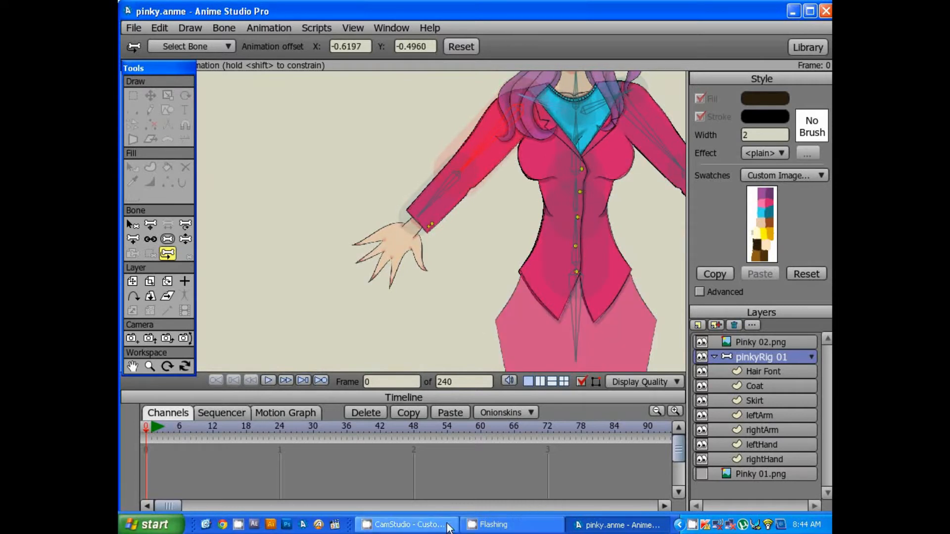
pyautogui.click(417, 525)
pyautogui.click(499, 74)
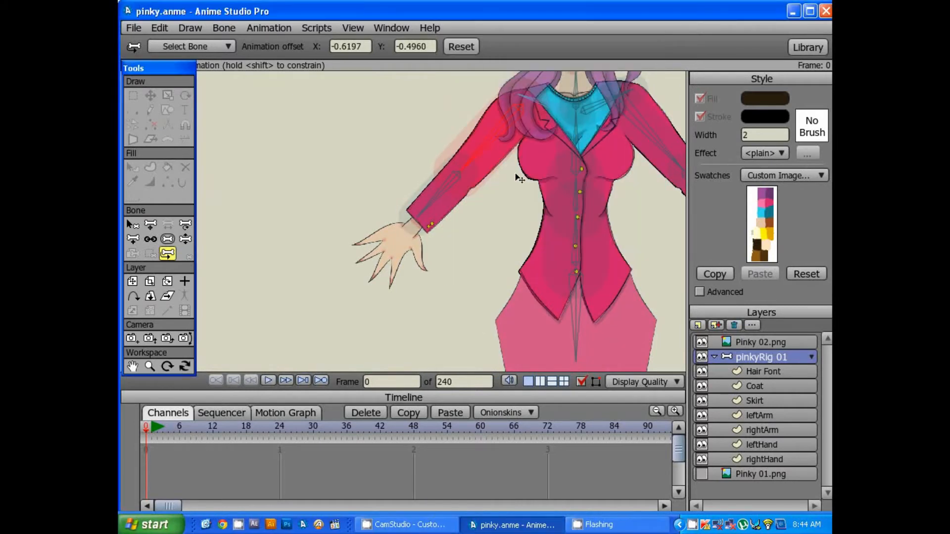
# Examine the placed coat and arms over the front-view reference, along with the still detached hair, hands and skirt.
pyautogui.scroll(-2, 435, 190)
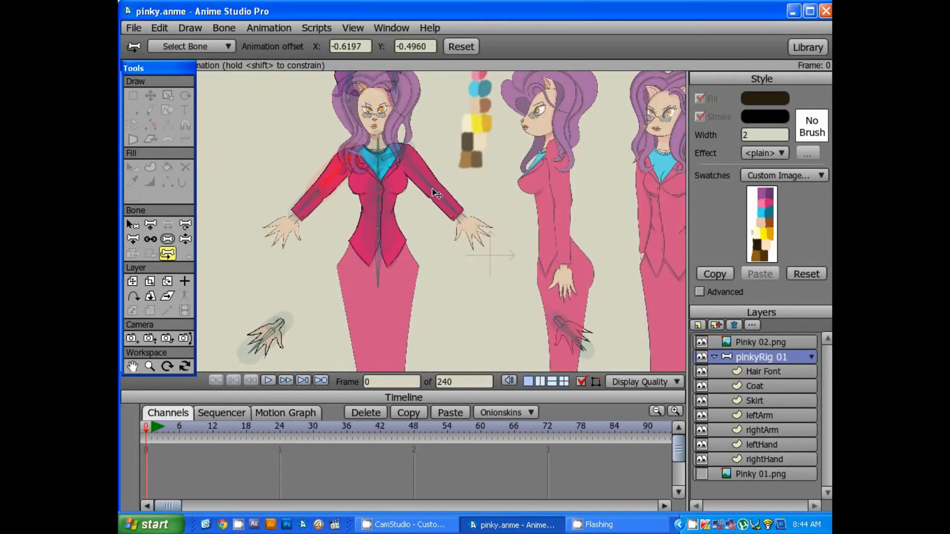
pyautogui.moveTo(429, 150); pyautogui.dragTo(451, 156)
pyautogui.scroll(-2, 428, 194)
pyautogui.moveTo(426, 243); pyautogui.dragTo(377, 224)
pyautogui.scroll(2, 445, 240)
pyautogui.moveTo(451, 262); pyautogui.dragTo(415, 164)
pyautogui.scroll(-2, 437, 213)
pyautogui.moveTo(421, 225); pyautogui.dragTo(509, 210)
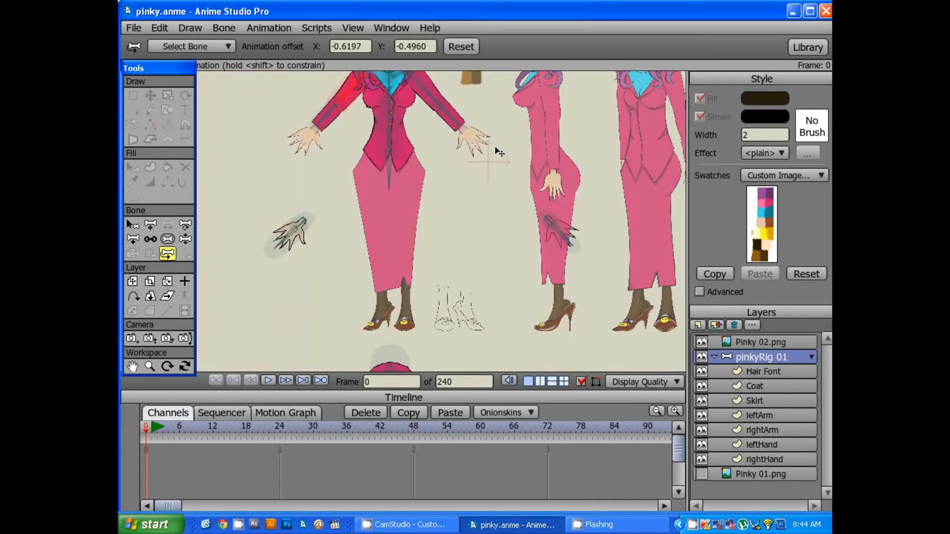
pyautogui.moveTo(495, 147); pyautogui.dragTo(542, 284)
pyautogui.scroll(-2, 476, 140)
pyautogui.moveTo(472, 128); pyautogui.dragTo(471, 177)
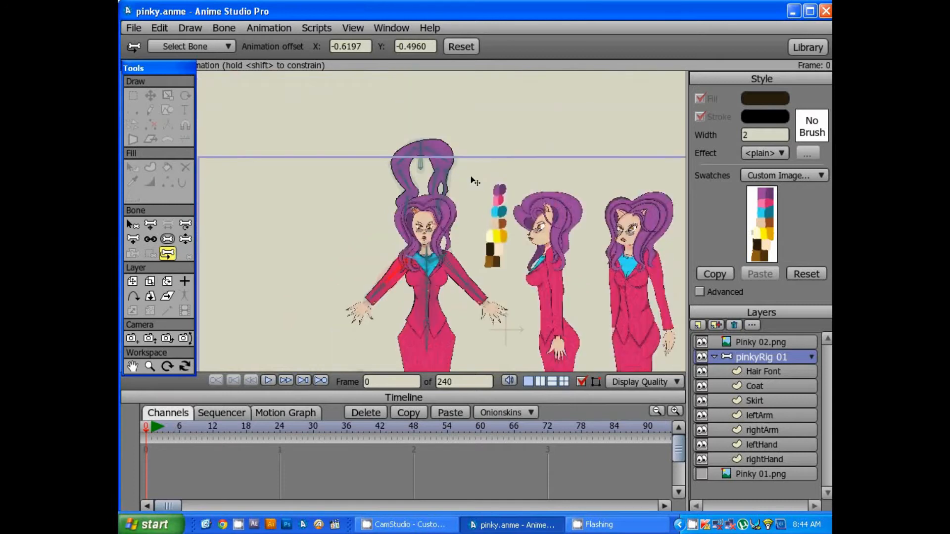
pyautogui.scroll(3, 475, 182)
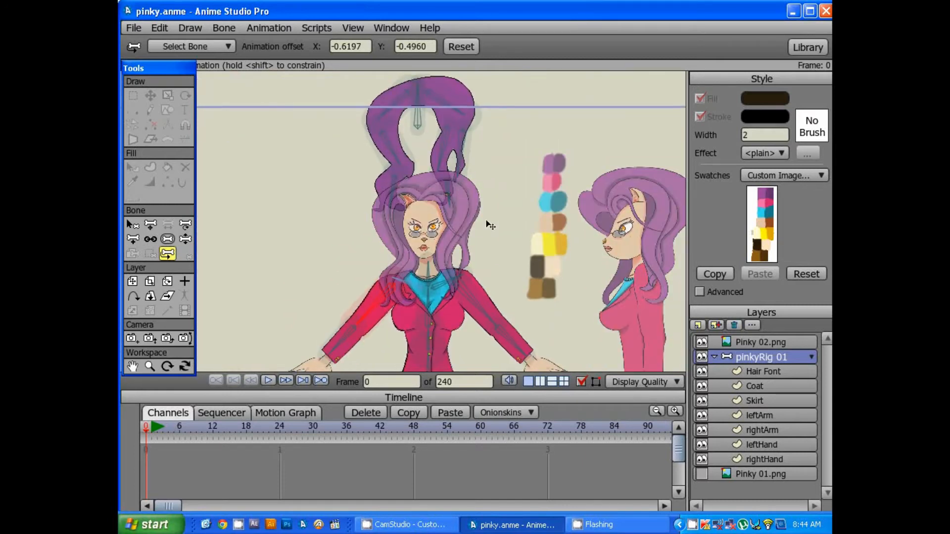
pyautogui.moveTo(490, 225); pyautogui.dragTo(486, 130)
pyautogui.moveTo(436, 156); pyautogui.dragTo(444, 125)
pyautogui.moveTo(486, 262); pyautogui.dragTo(417, 156)
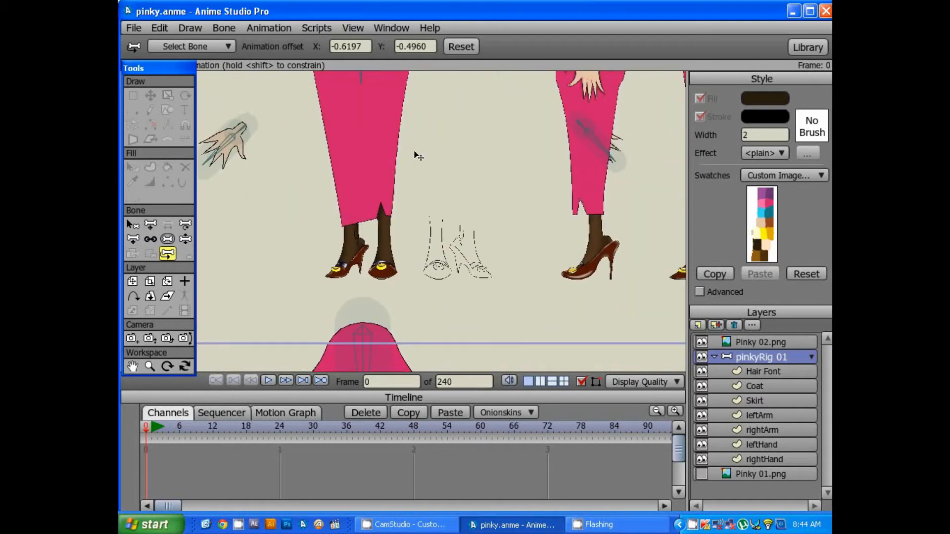
pyautogui.moveTo(476, 122); pyautogui.dragTo(378, 186)
pyautogui.moveTo(319, 315); pyautogui.dragTo(440, 175)
pyautogui.moveTo(498, 169); pyautogui.dragTo(491, 365)
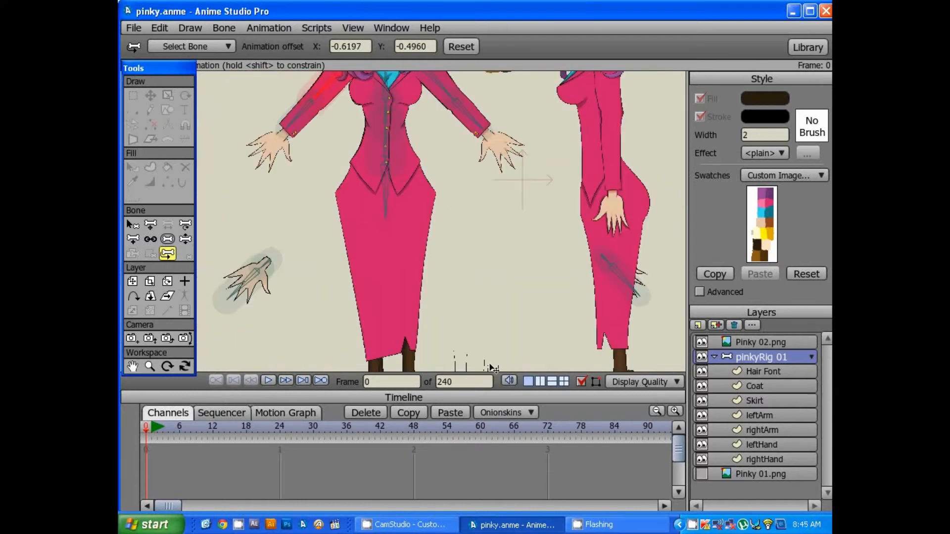
pyautogui.moveTo(452, 96); pyautogui.dragTo(462, 237)
pyautogui.moveTo(460, 151); pyautogui.dragTo(458, 259)
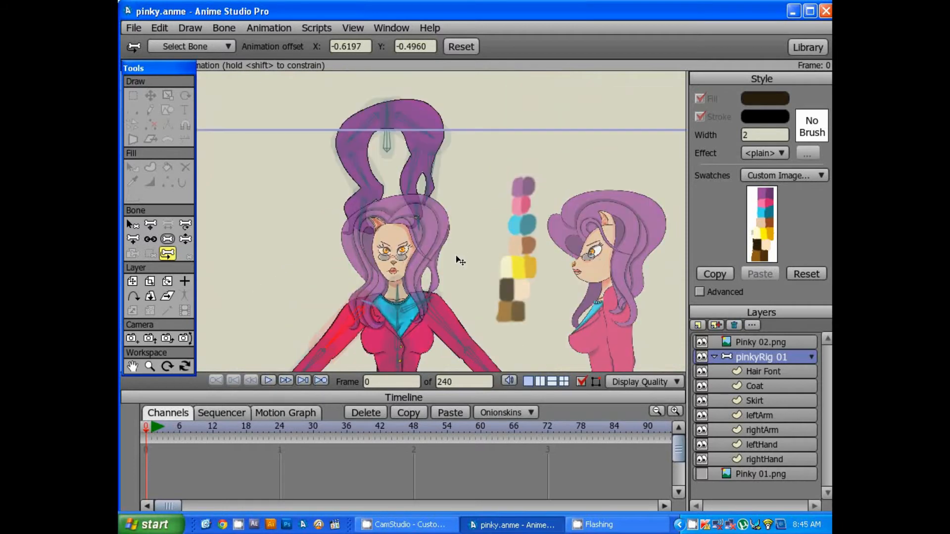
# Offset the hair's bone so the hair fits the front-view reference head, at X -0.3213 and Y -0.0195.
pyautogui.scroll(2, 410, 152)
pyautogui.moveTo(391, 174); pyautogui.dragTo(396, 137)
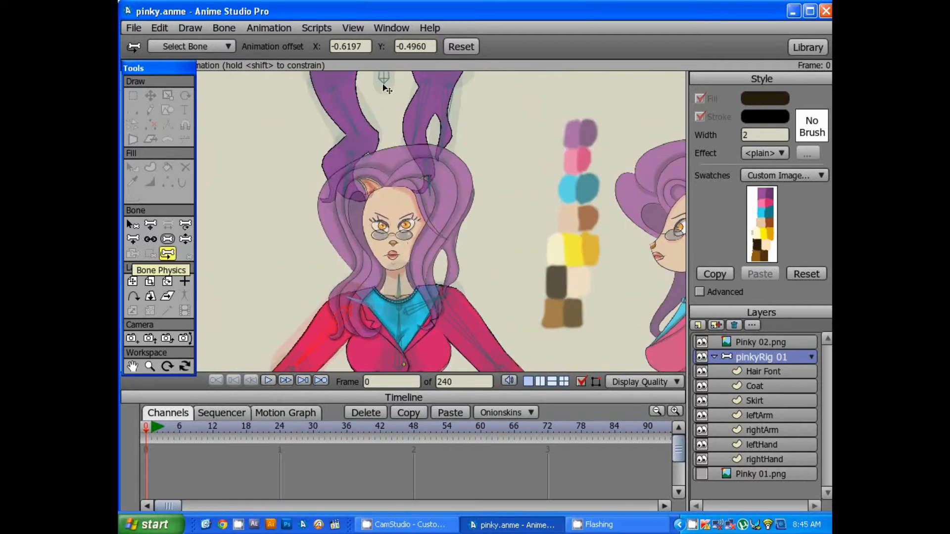
pyautogui.moveTo(383, 86); pyautogui.dragTo(392, 225)
pyautogui.moveTo(472, 237); pyautogui.dragTo(485, 124)
# Offset the wrist bone of the hand on the drawing's left side onto its sleeve, at X -0.3729 and Y -0.2487.
pyautogui.scroll(-3, 472, 166)
pyautogui.moveTo(471, 203); pyautogui.dragTo(473, 116)
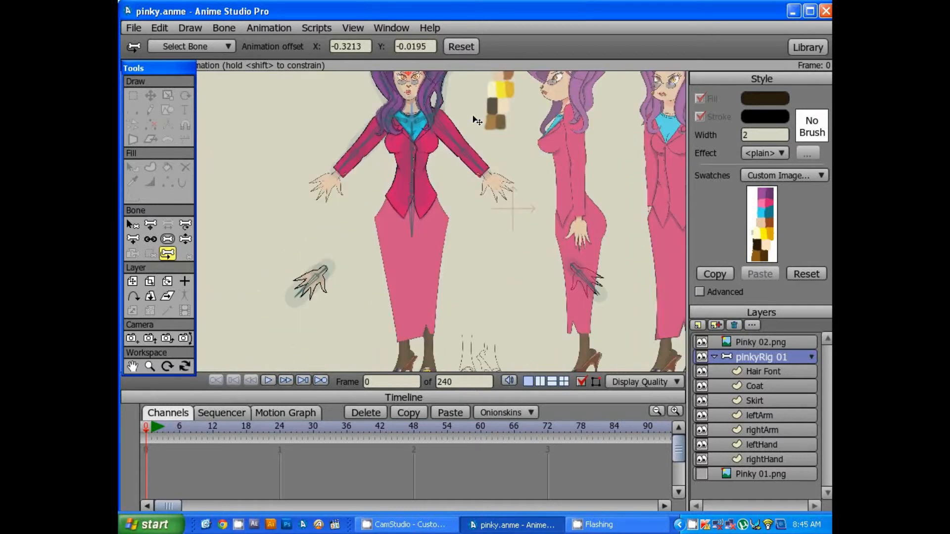
pyautogui.scroll(2, 453, 167)
pyautogui.moveTo(466, 201); pyautogui.dragTo(463, 142)
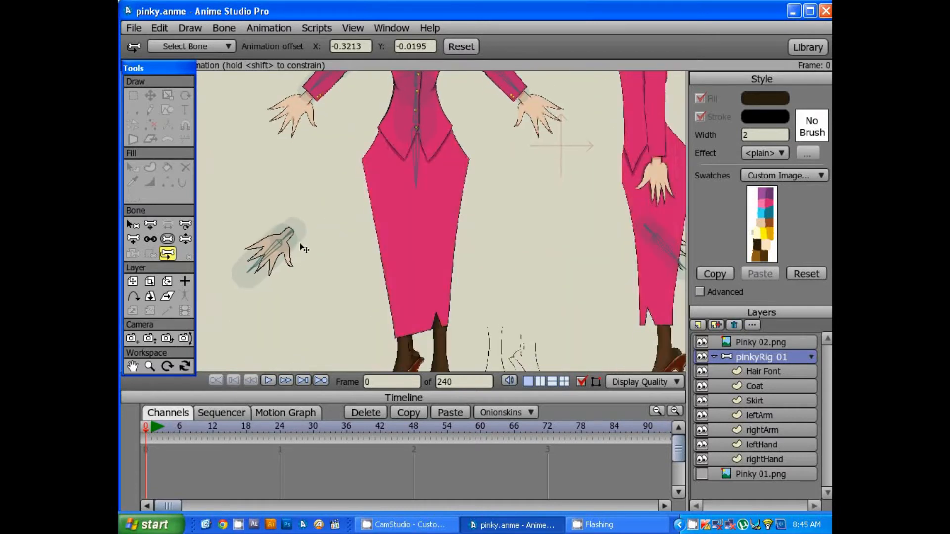
pyautogui.moveTo(296, 246); pyautogui.dragTo(316, 225)
pyautogui.moveTo(384, 201); pyautogui.dragTo(397, 160)
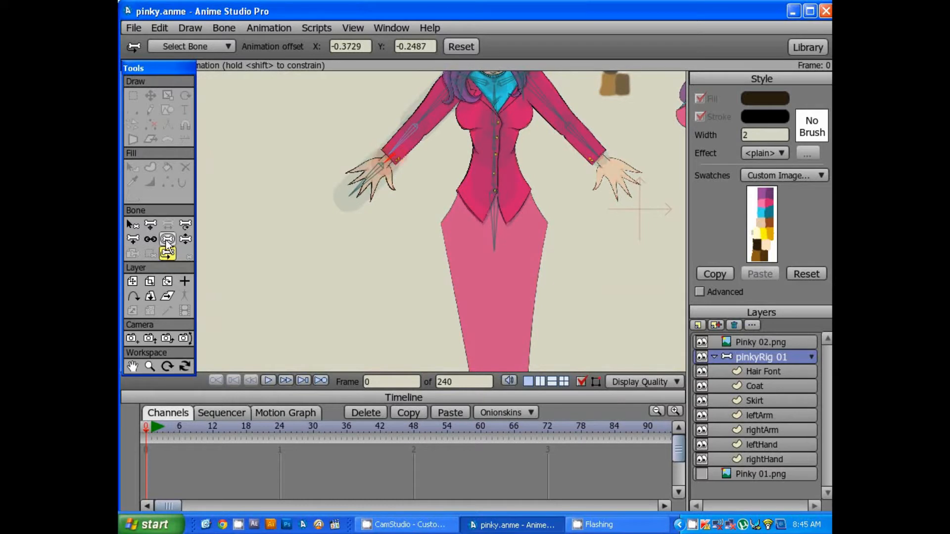
# Examine how the hand and wrist on the drawing's left side line up with the sleeve and the reference.
pyautogui.scroll(4, 440, 196)
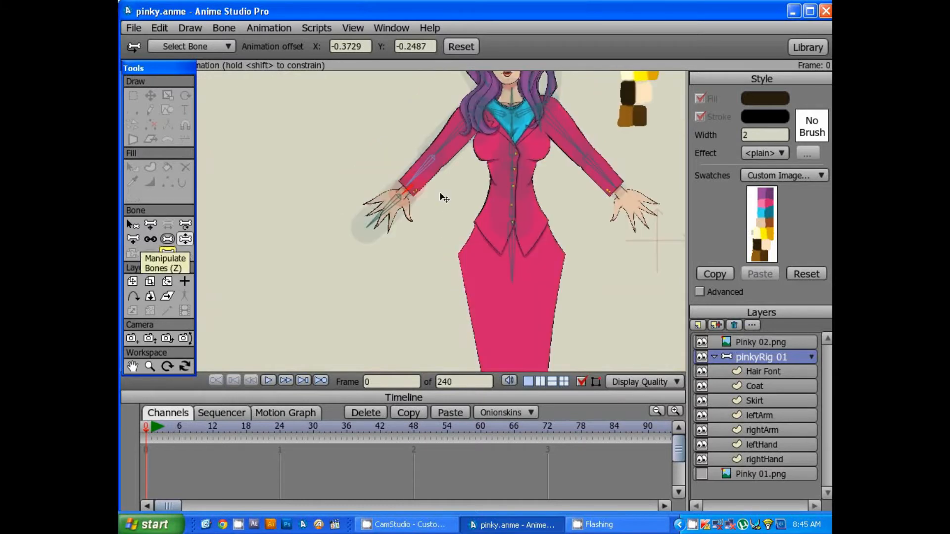
pyautogui.moveTo(433, 189); pyautogui.dragTo(414, 223)
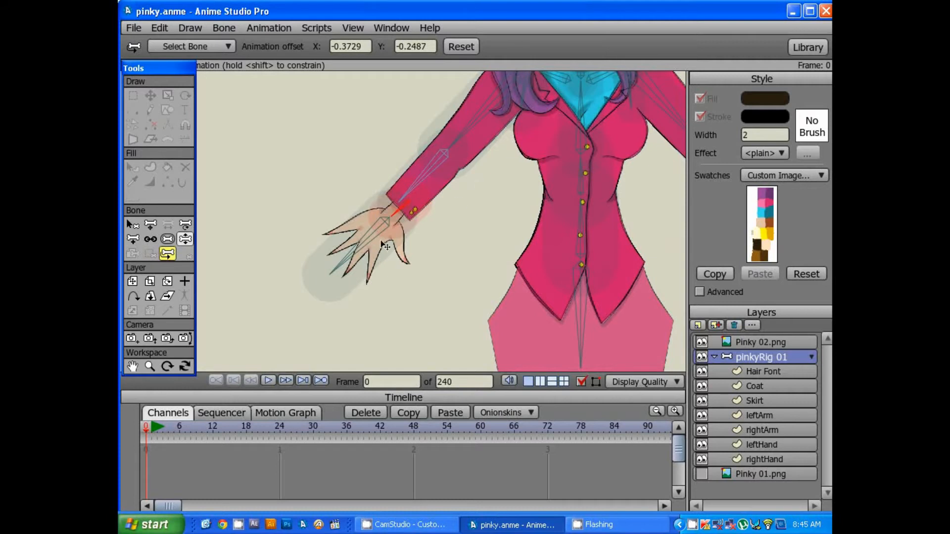
pyautogui.moveTo(439, 232); pyautogui.dragTo(416, 222)
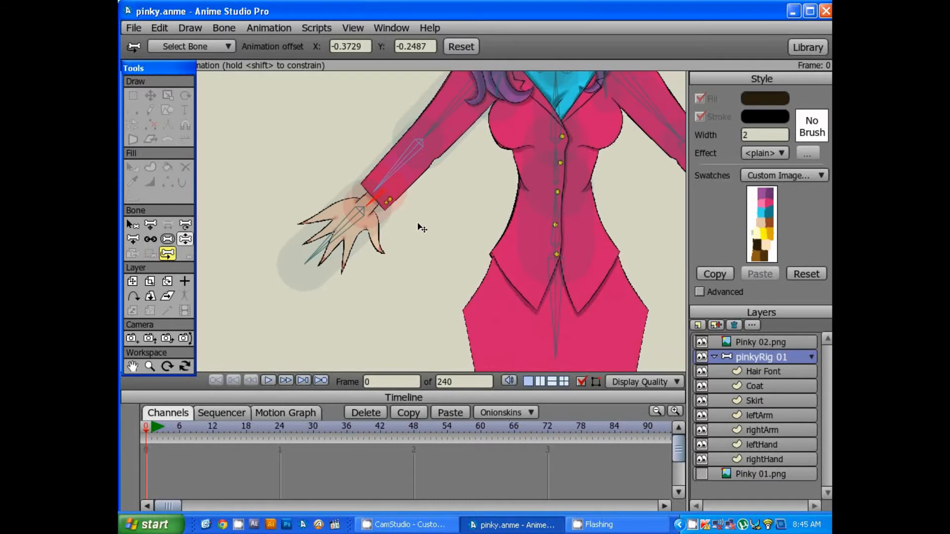
pyautogui.moveTo(592, 218); pyautogui.dragTo(521, 214)
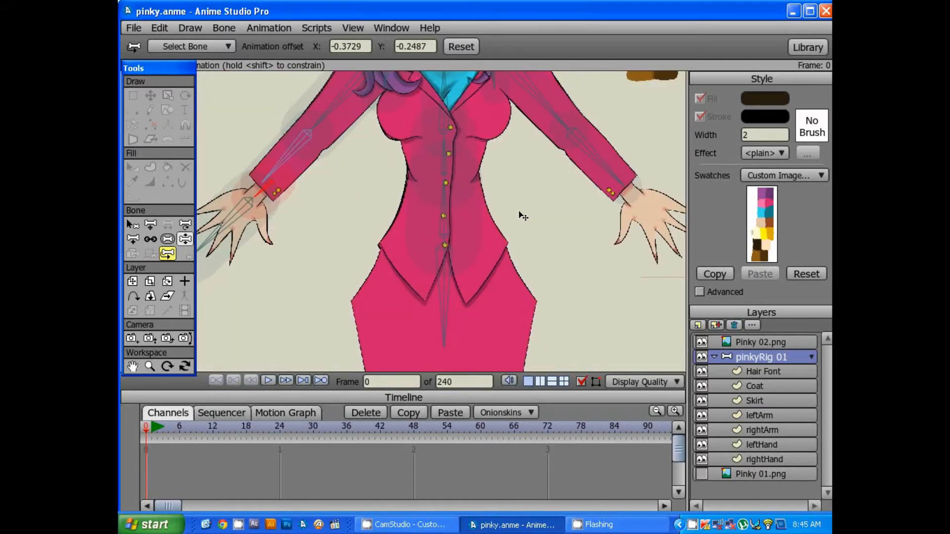
pyautogui.moveTo(462, 195); pyautogui.dragTo(501, 100)
pyautogui.moveTo(512, 242); pyautogui.dragTo(515, 362)
pyautogui.moveTo(518, 185); pyautogui.dragTo(543, 337)
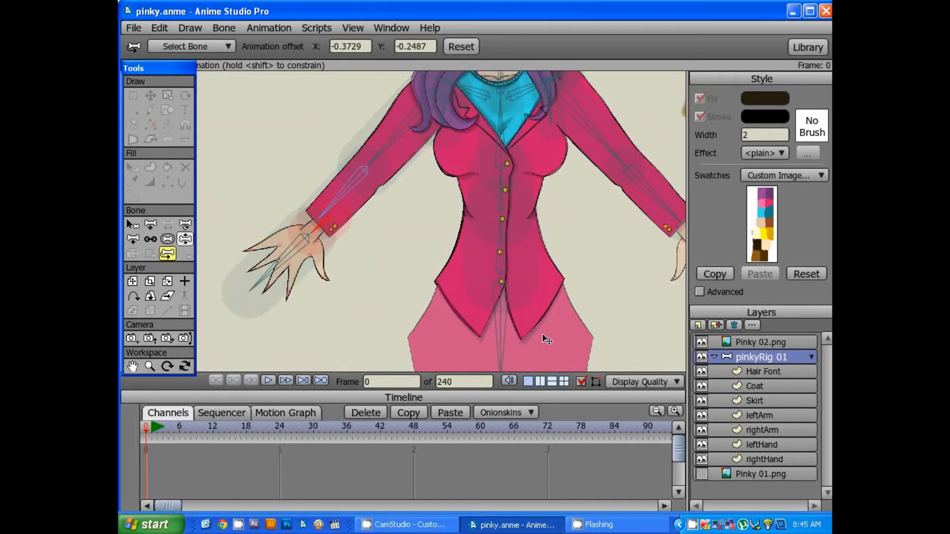
pyautogui.moveTo(518, 231); pyautogui.dragTo(536, 261)
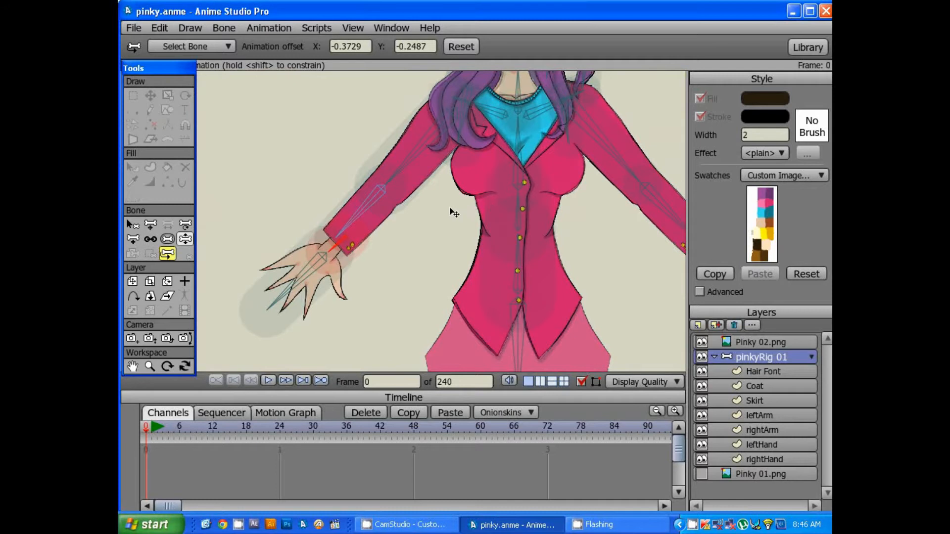
pyautogui.moveTo(456, 213); pyautogui.dragTo(539, 141)
pyautogui.scroll(2, 429, 199)
pyautogui.moveTo(431, 197)
pyautogui.mouseDown()
pyautogui.moveTo(455, 173)
pyautogui.moveTo(436, 180)
pyautogui.moveTo(424, 202)
pyautogui.mouseUp()
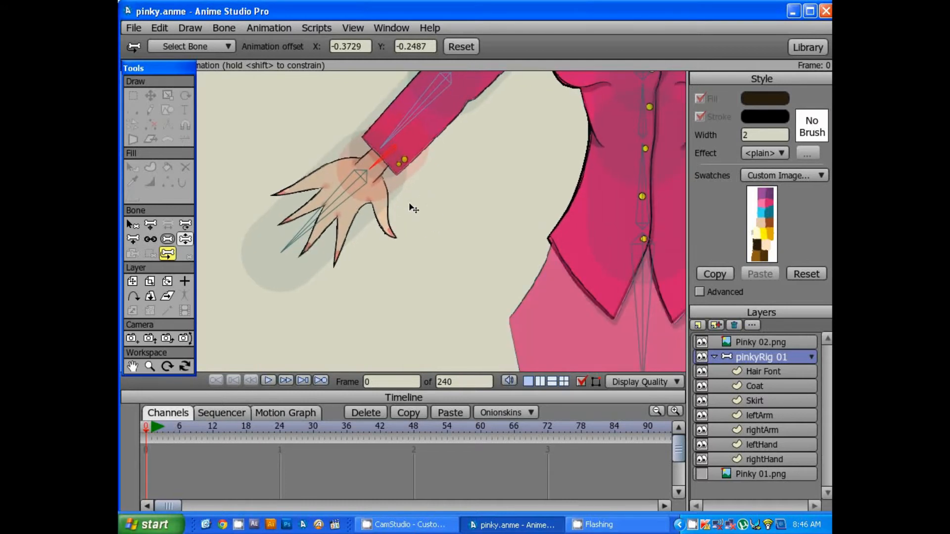
# Examine the fit of the coat, arms and hair against the front-view reference from head to hips.
pyautogui.moveTo(509, 205); pyautogui.dragTo(225, 209)
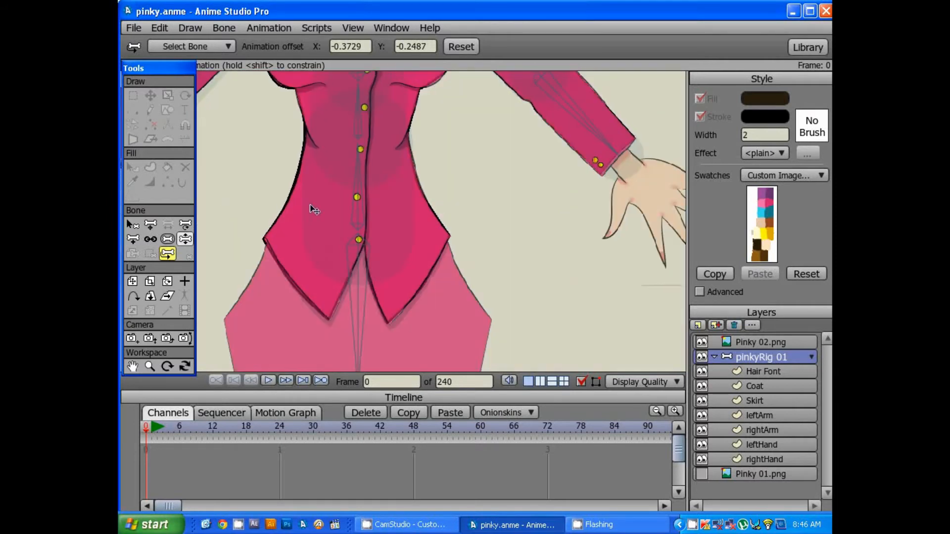
pyautogui.scroll(-3, 315, 209)
pyautogui.moveTo(400, 175); pyautogui.dragTo(398, 293)
pyautogui.scroll(1, 397, 260)
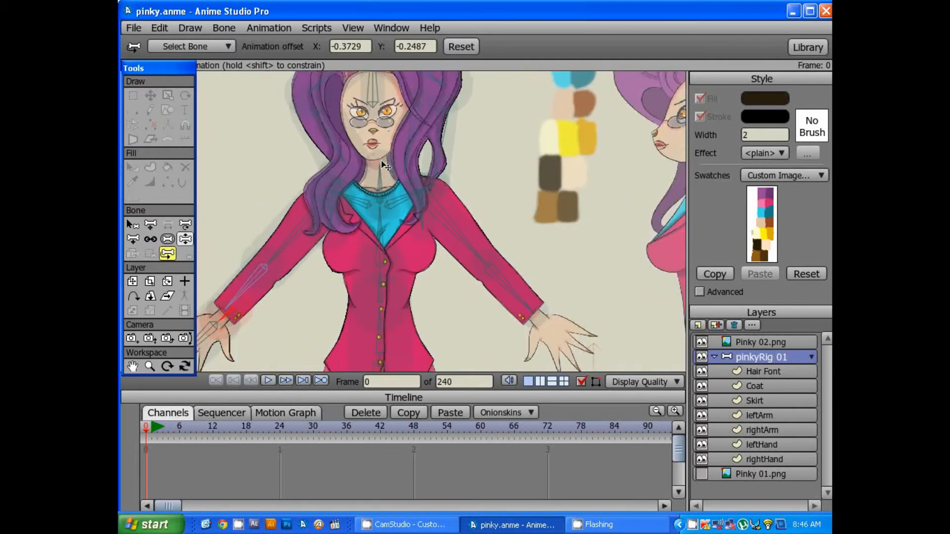
pyautogui.scroll(-2, 397, 259)
pyautogui.moveTo(397, 260); pyautogui.dragTo(463, 218)
pyautogui.moveTo(444, 146); pyautogui.dragTo(448, 121)
pyautogui.scroll(2, 471, 208)
pyautogui.moveTo(436, 193); pyautogui.dragTo(434, 119)
pyautogui.moveTo(434, 245); pyautogui.dragTo(423, 81)
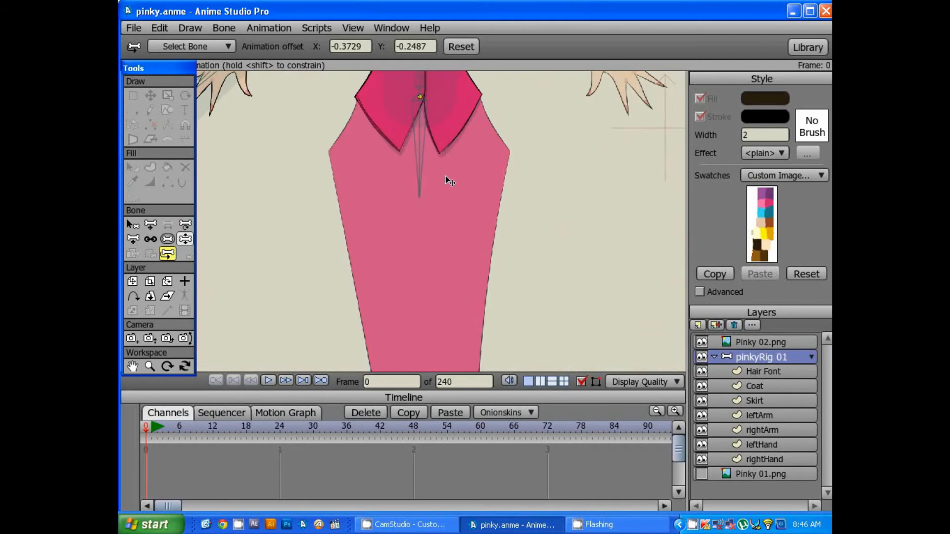
# Offset the skirt's main bone onto the reference skirt and fine-tune it to X -1.0526 and Y -0.0041.
pyautogui.scroll(-4, 445, 176)
pyautogui.moveTo(450, 218)
pyautogui.mouseDown()
pyautogui.moveTo(462, 257)
pyautogui.moveTo(450, 222)
pyautogui.mouseUp()
pyautogui.scroll(2, 466, 287)
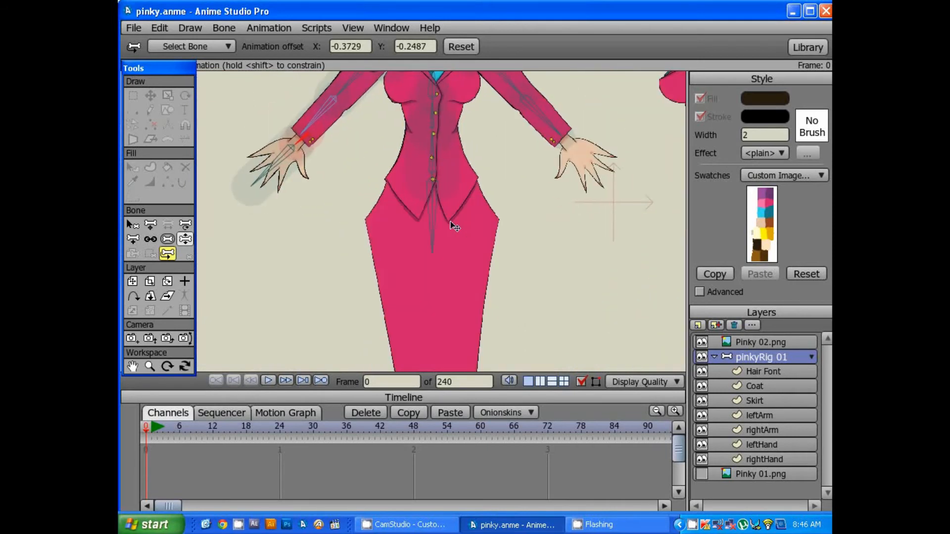
pyautogui.scroll(-4, 452, 225)
pyautogui.moveTo(464, 332); pyautogui.dragTo(445, 368)
pyautogui.scroll(4, 455, 159)
pyautogui.moveTo(433, 132); pyautogui.dragTo(445, 161)
pyautogui.scroll(2, 444, 159)
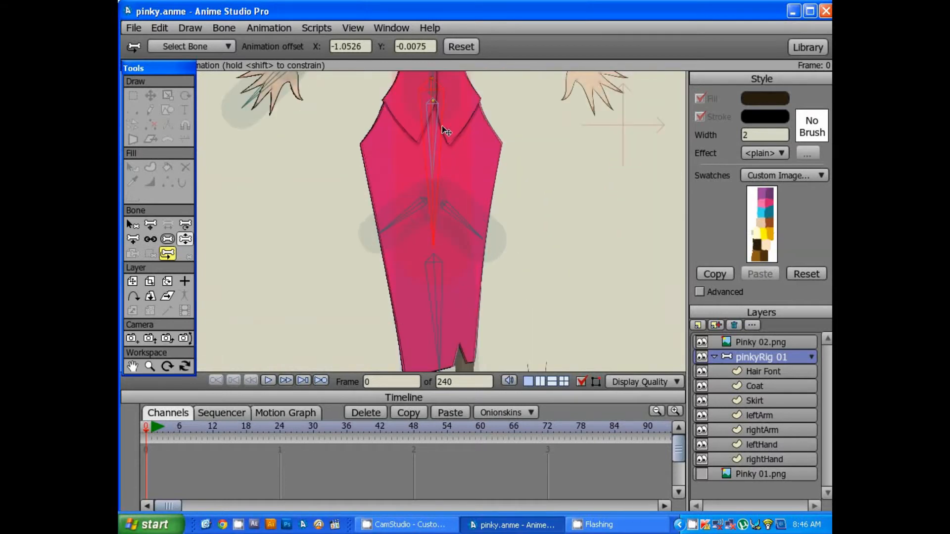
pyautogui.click(445, 99)
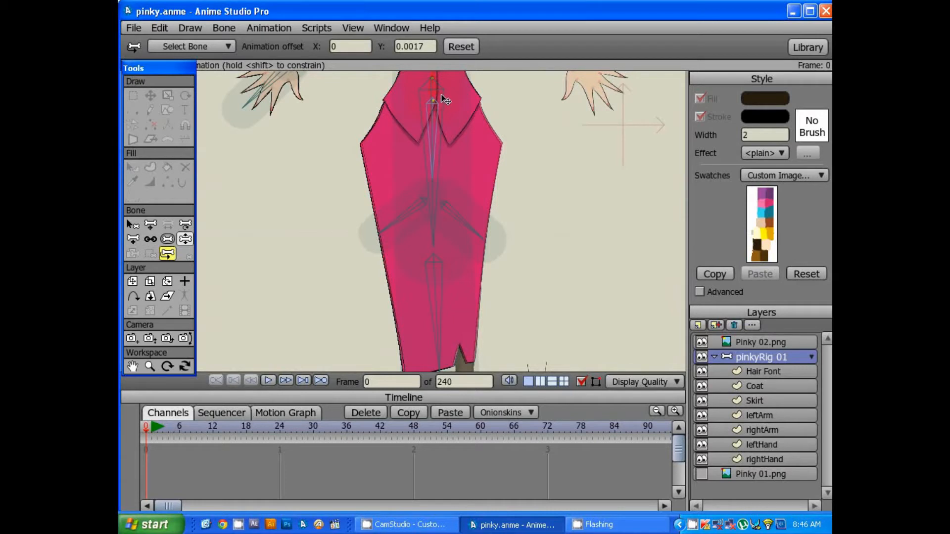
pyautogui.moveTo(441, 95); pyautogui.dragTo(442, 95)
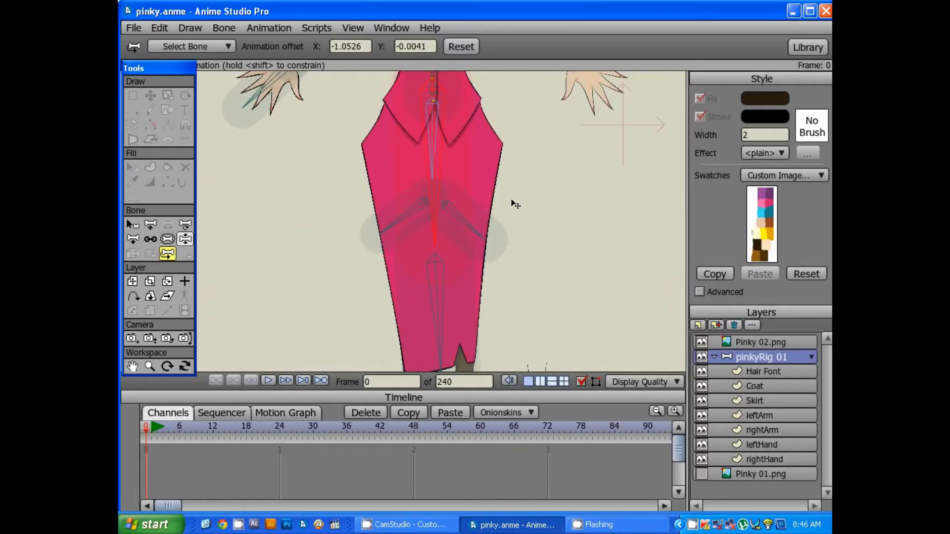
# Hide the Pinky 02.png reference and render the current frame to check the assembled body parts.
pyautogui.scroll(-5, 511, 202)
pyautogui.moveTo(430, 169); pyautogui.dragTo(431, 208)
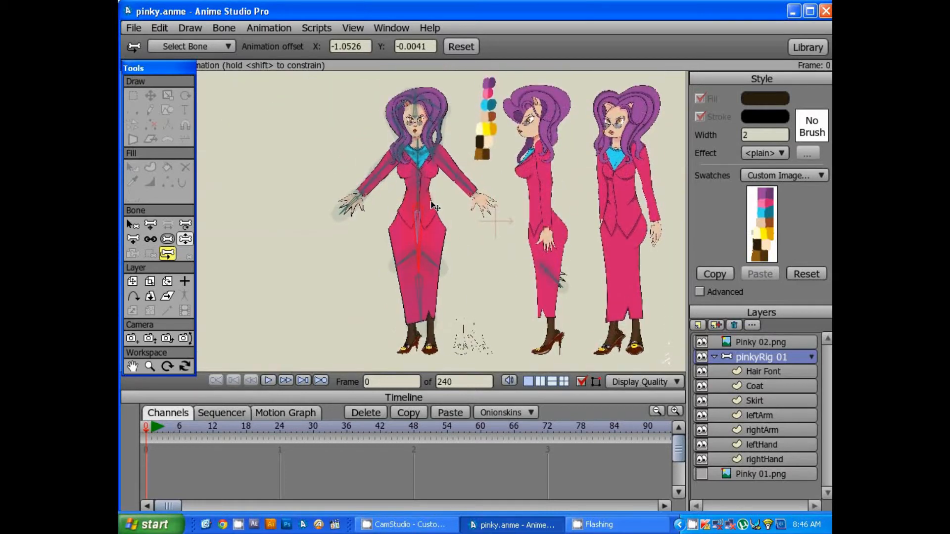
pyautogui.click(705, 339)
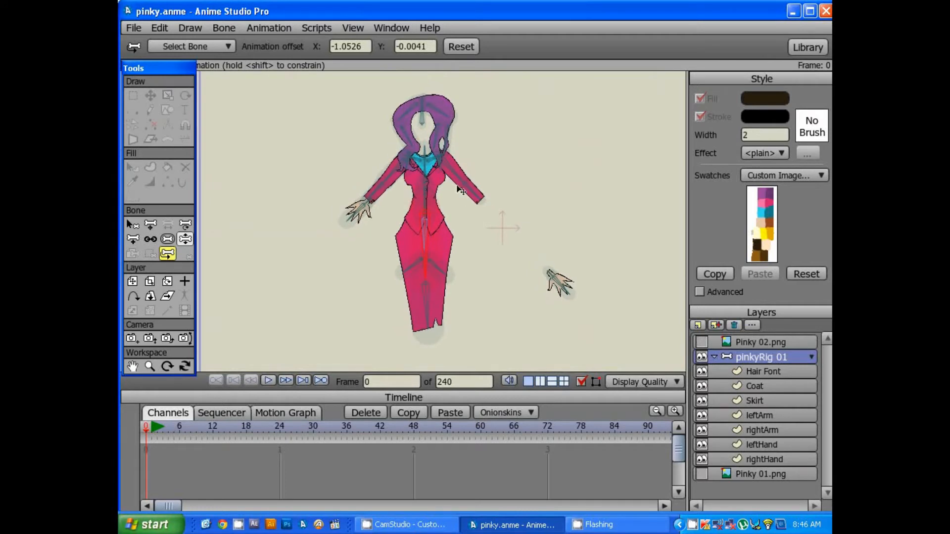
pyautogui.hotkey('ctrl', 'e')
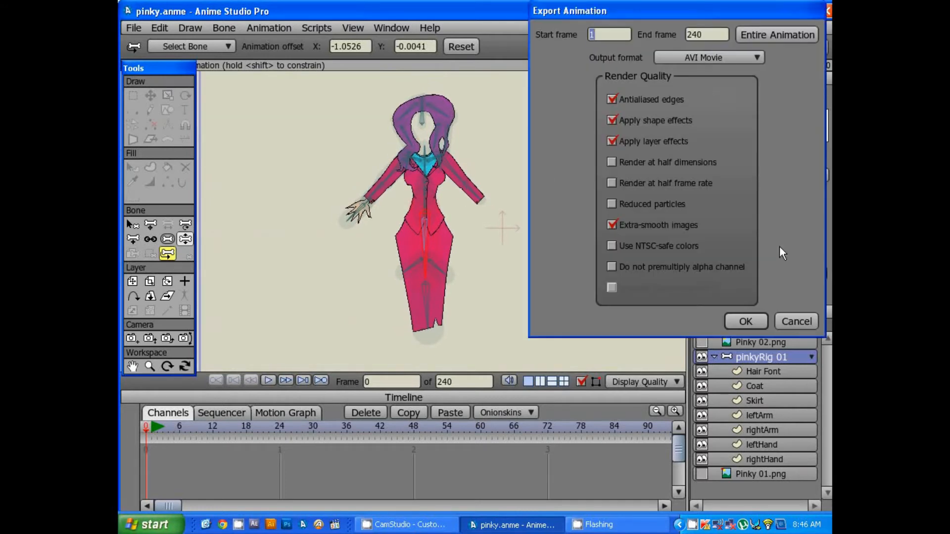
pyautogui.click(791, 319)
pyautogui.hotkey('ctrl', 'r')
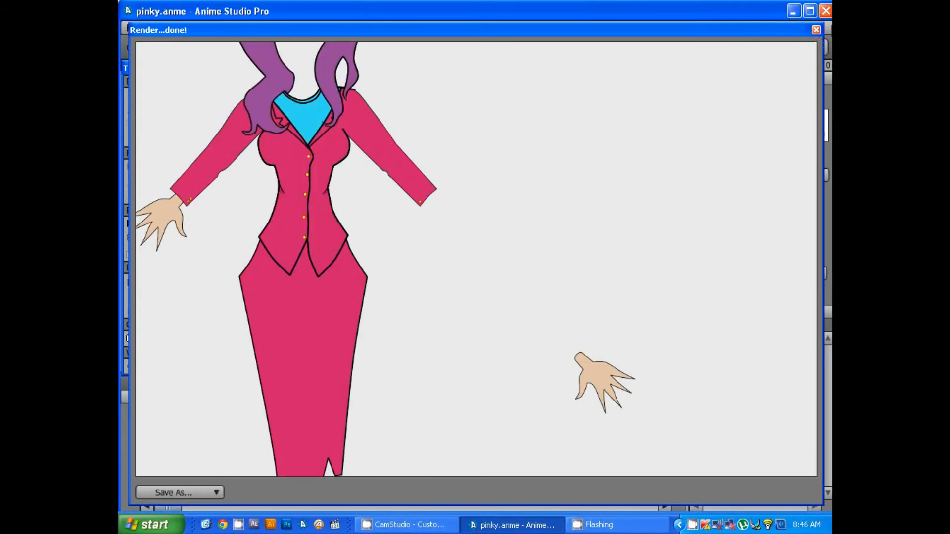
pyautogui.click(815, 30)
# Show the Pinky 02.png reference layer again.
pyautogui.moveTo(528, 239); pyautogui.dragTo(496, 174)
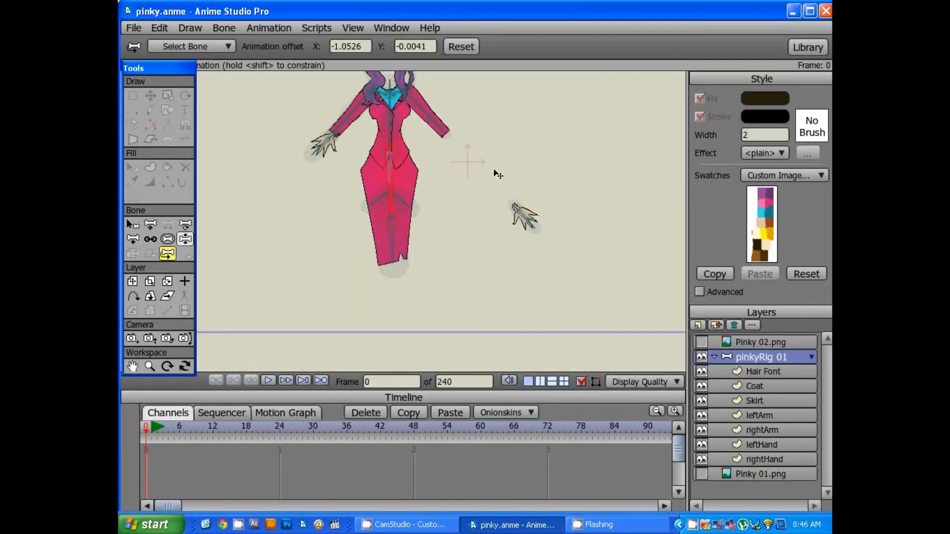
pyautogui.click(702, 342)
pyautogui.scroll(5, 544, 228)
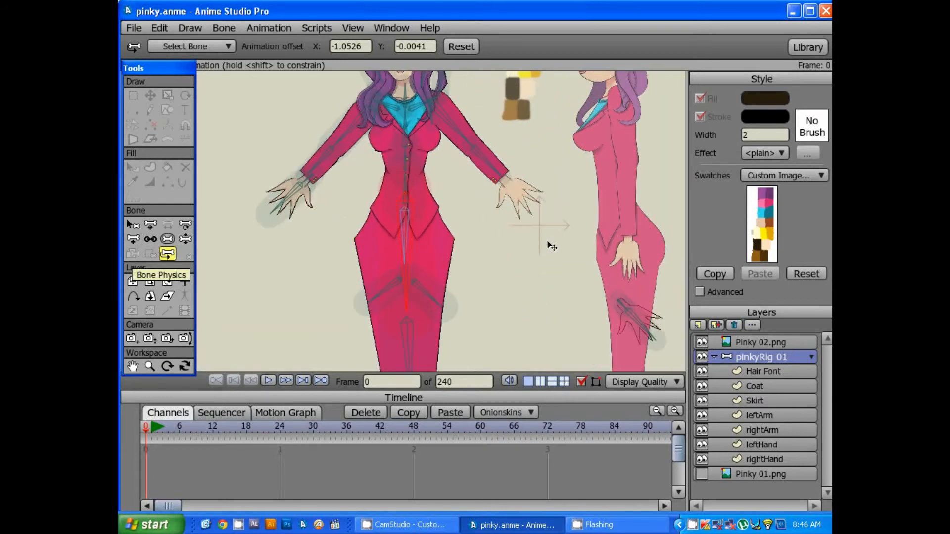
pyautogui.moveTo(547, 242); pyautogui.dragTo(551, 244)
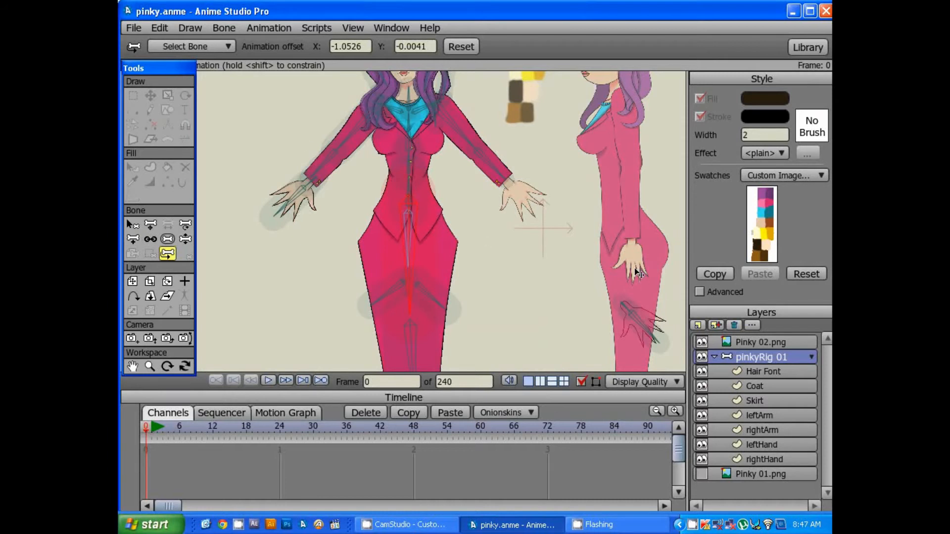
# Try to offset the hand's bones on the drawing's right side onto the matching sleeve.
pyautogui.moveTo(622, 248); pyautogui.dragTo(593, 244)
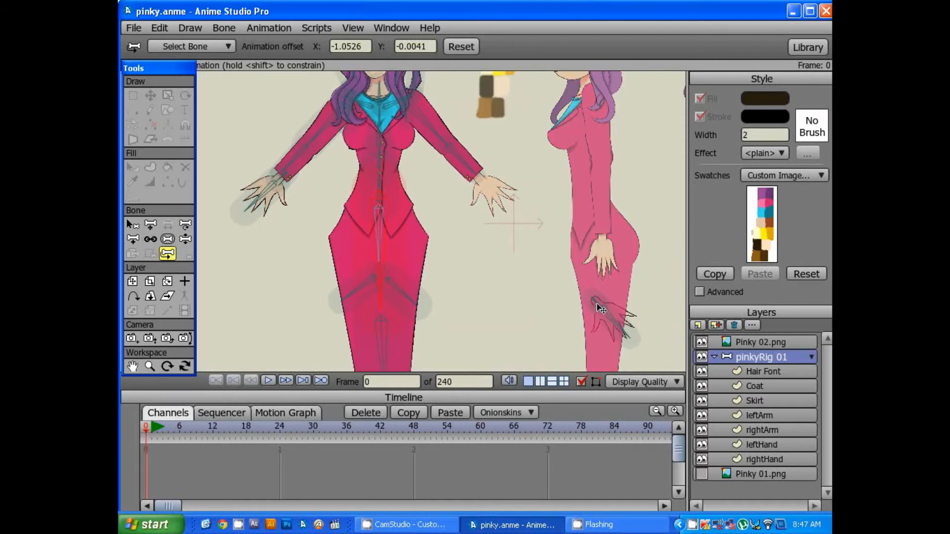
pyautogui.moveTo(596, 304); pyautogui.dragTo(478, 178)
pyautogui.scroll(4, 476, 175)
pyautogui.moveTo(567, 170); pyautogui.dragTo(518, 196)
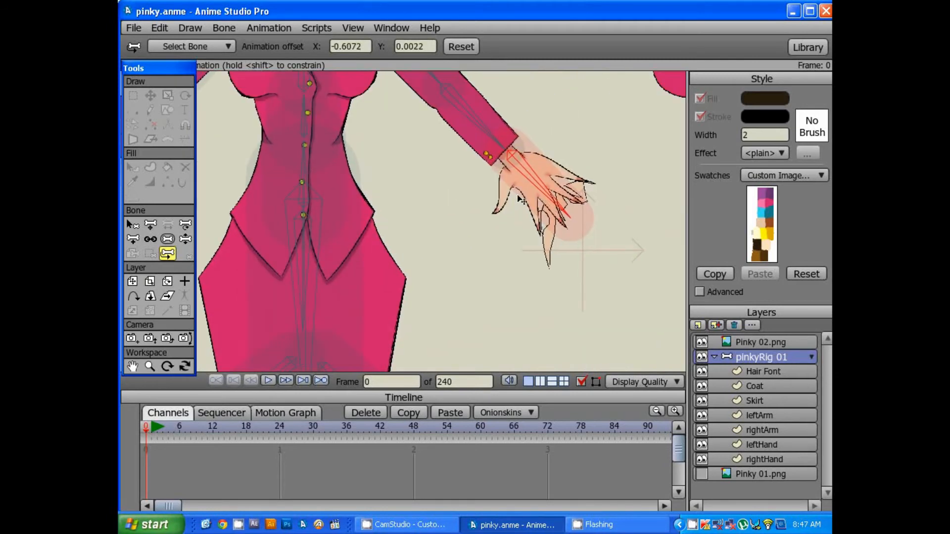
pyautogui.scroll(-4, 615, 243)
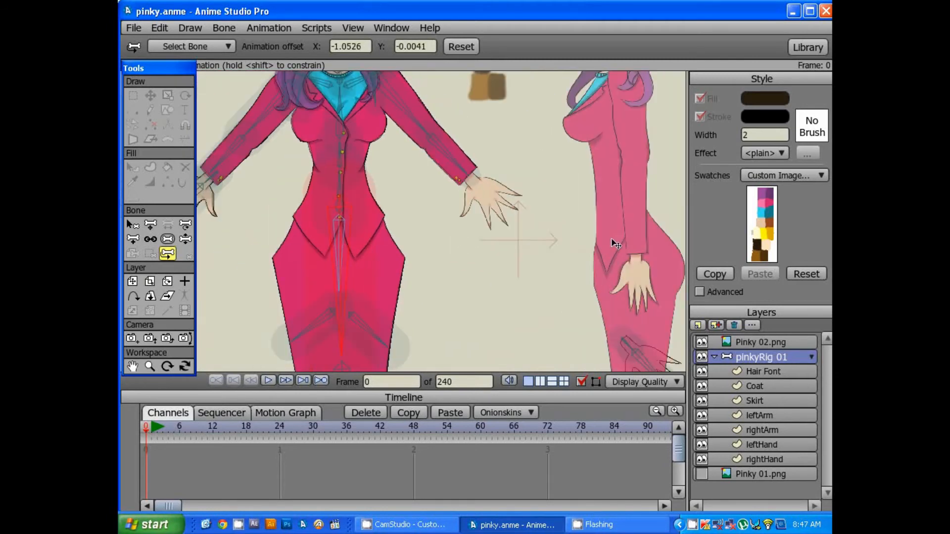
pyautogui.moveTo(573, 338); pyautogui.dragTo(419, 148)
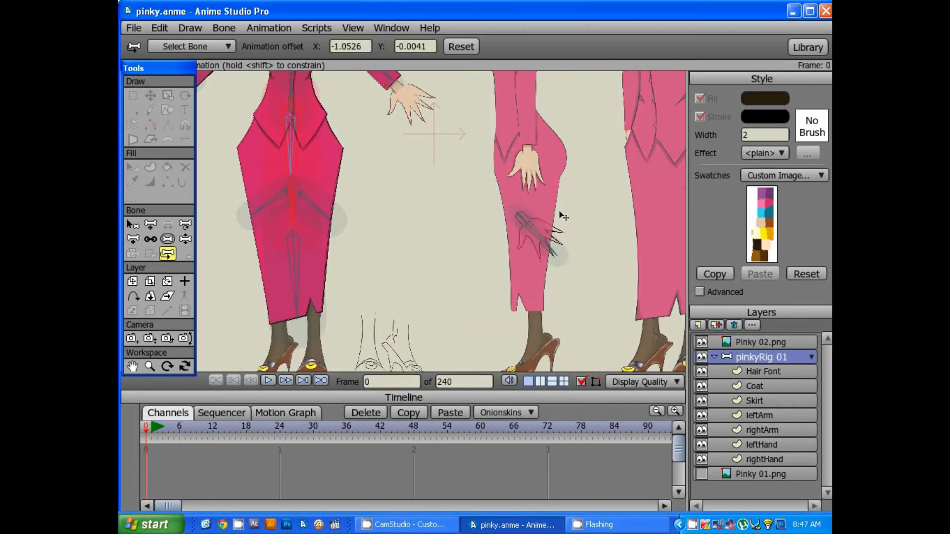
pyautogui.moveTo(500, 195); pyautogui.dragTo(457, 158)
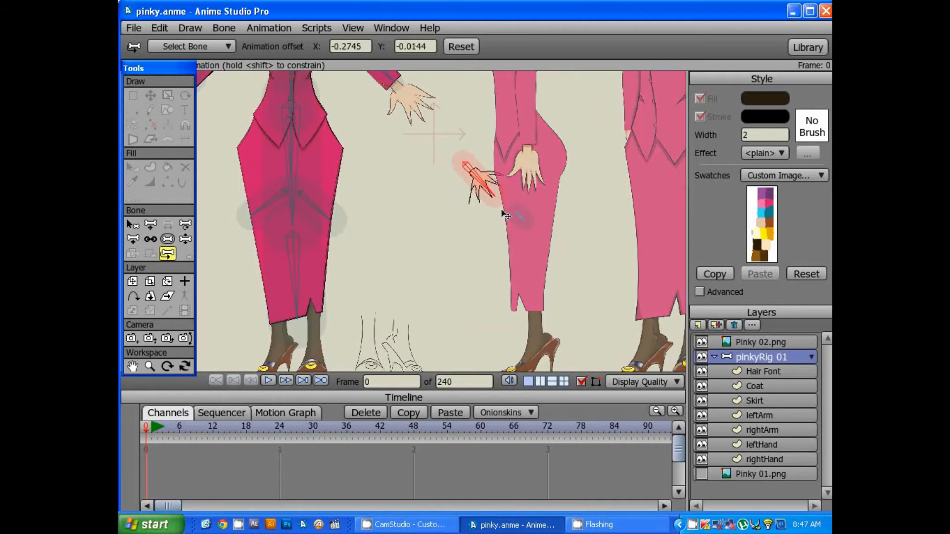
pyautogui.hotkey('ctrl', 'z')
# Offset the wrist bone of the hand on the drawing's right side onto its sleeve, at X -0.5965 and Y 0.0108.
pyautogui.moveTo(517, 216); pyautogui.dragTo(492, 182)
pyautogui.scroll(4, 507, 219)
pyautogui.scroll(-5, 495, 197)
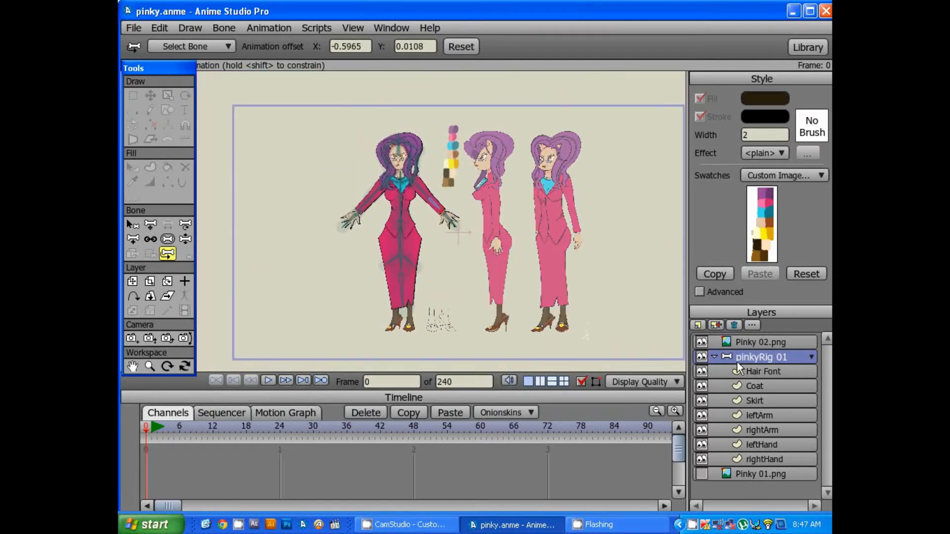
# Hide the Pinky 02.png reference so only the rigged body parts show.
pyautogui.click(706, 343)
pyautogui.scroll(5, 451, 200)
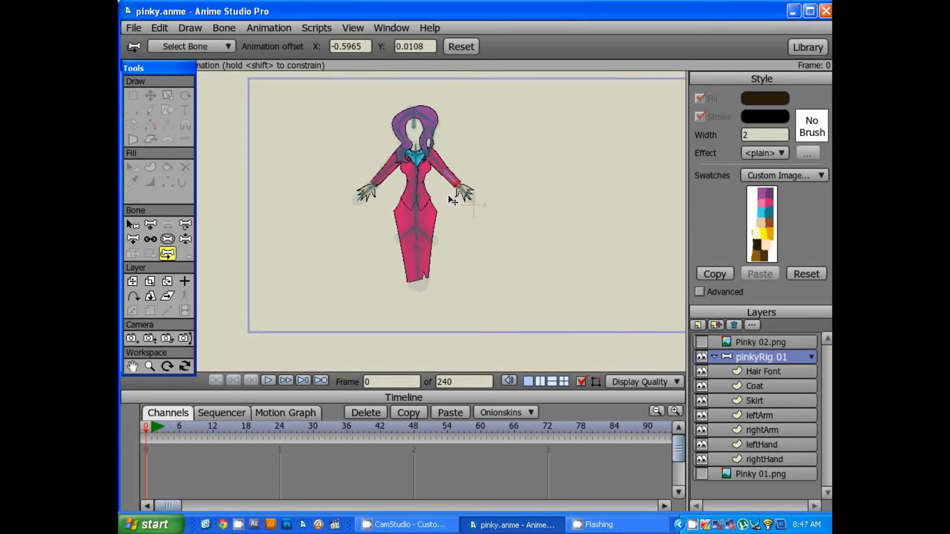
pyautogui.moveTo(467, 229); pyautogui.dragTo(489, 261)
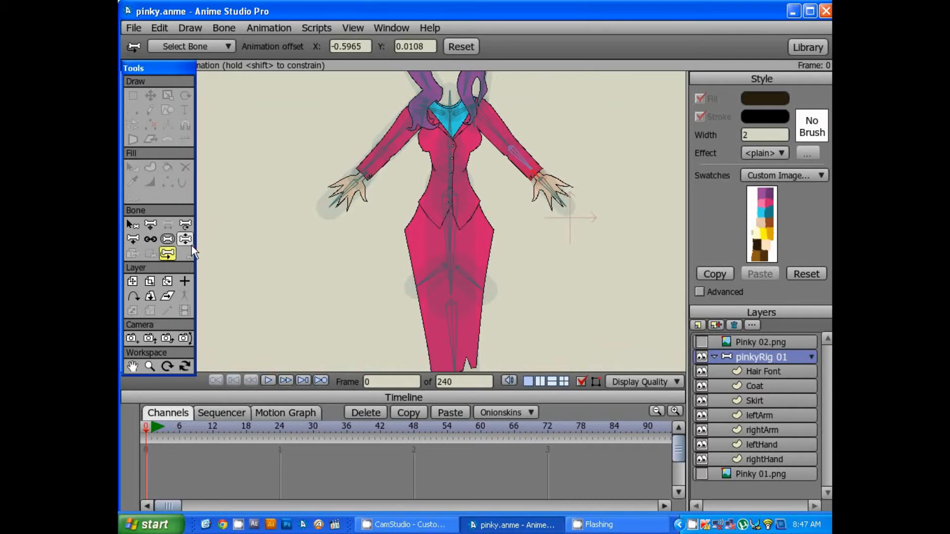
# Set the strength of the hand bone on the drawing's left side to 0.2469.
pyautogui.click(169, 241)
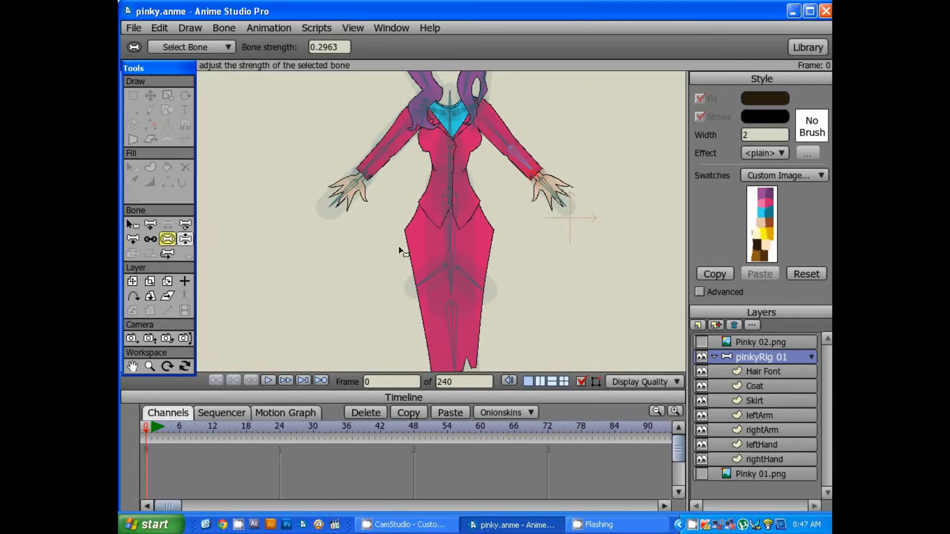
pyautogui.click(352, 186)
pyautogui.moveTo(349, 185); pyautogui.dragTo(344, 186)
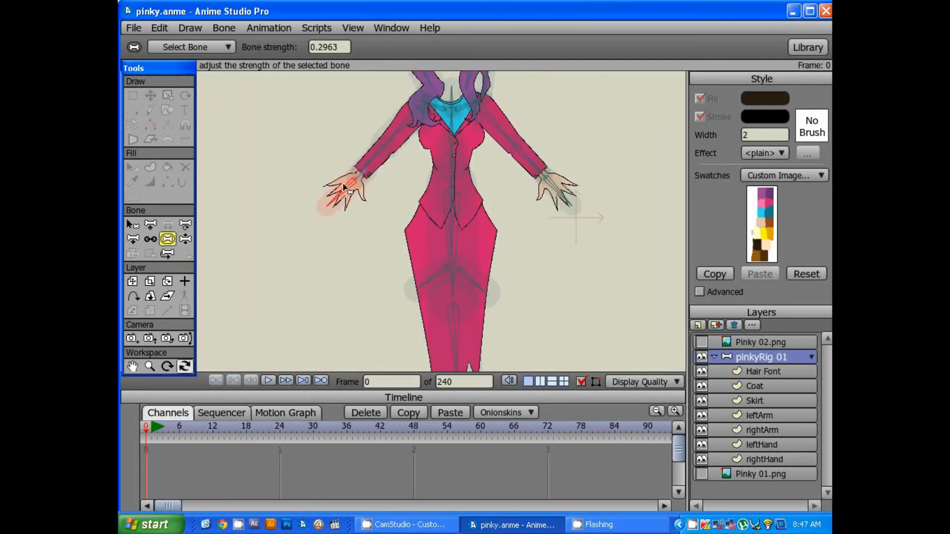
pyautogui.scroll(-1, 346, 186)
pyautogui.scroll(3, 358, 186)
pyautogui.scroll(1, 391, 193)
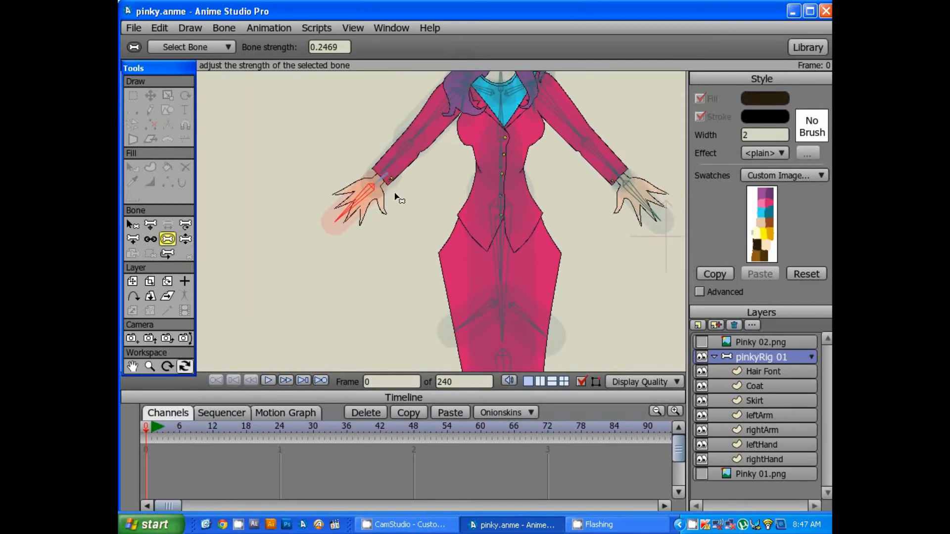
pyautogui.scroll(2, 381, 174)
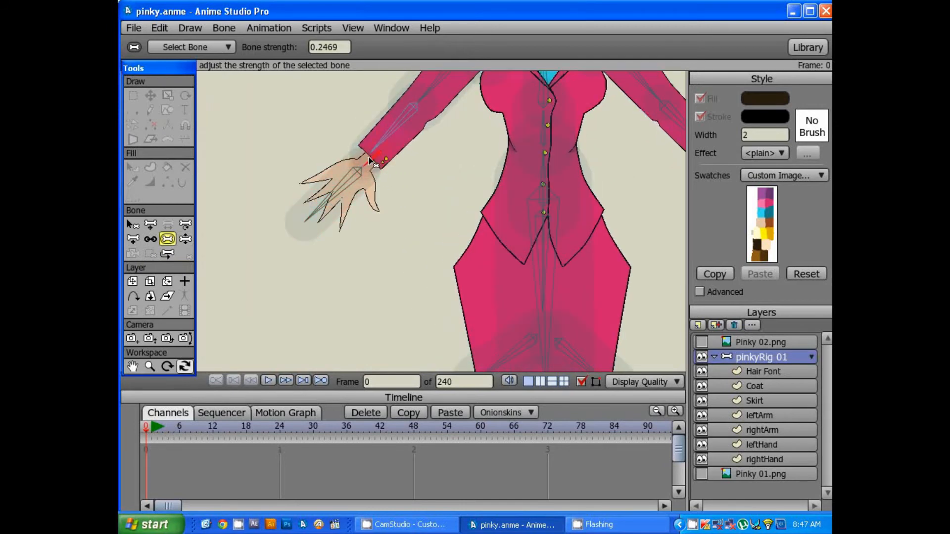
pyautogui.moveTo(388, 176); pyautogui.dragTo(408, 184)
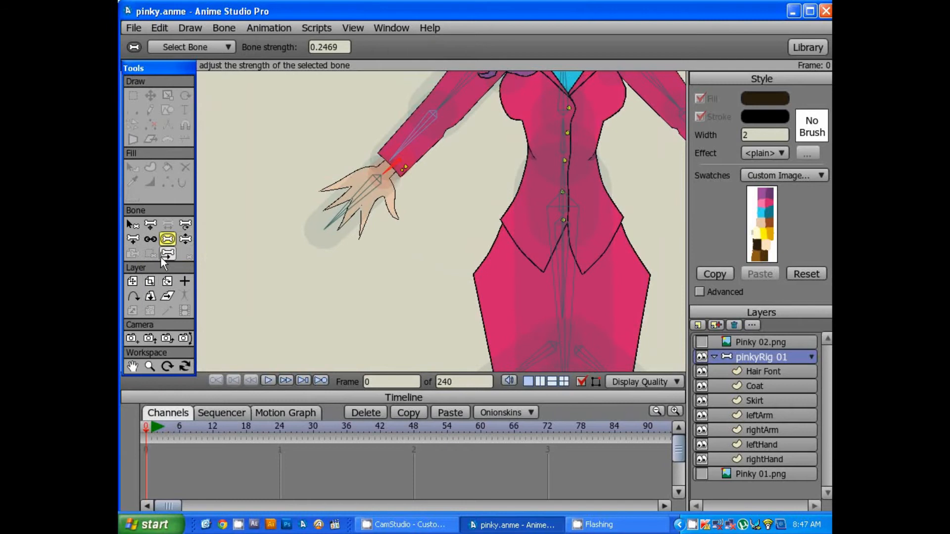
# Test how the arm on the drawing's left side bends when its hand is raised, and undo the pose.
pyautogui.click(185, 239)
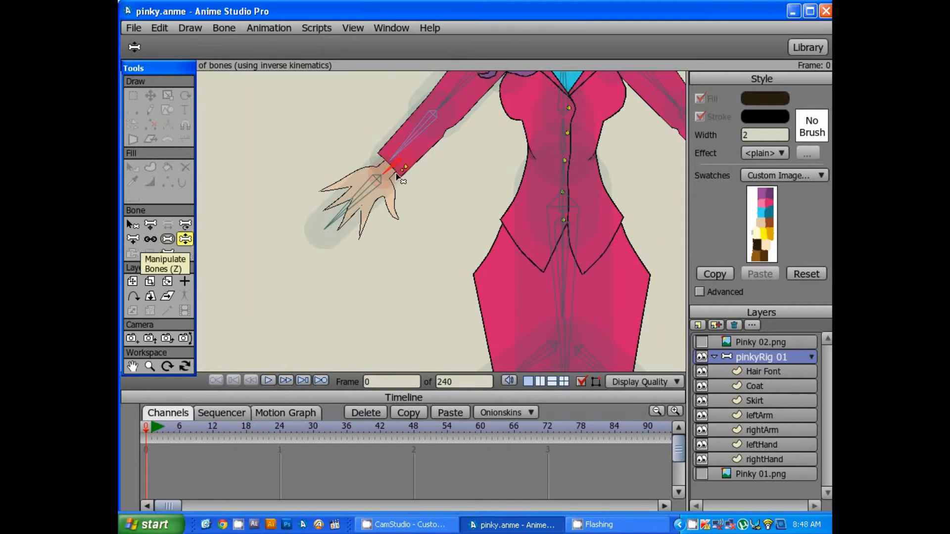
pyautogui.moveTo(499, 188); pyautogui.dragTo(544, 195)
pyautogui.moveTo(381, 182); pyautogui.dragTo(366, 84)
pyautogui.scroll(-1, 446, 139)
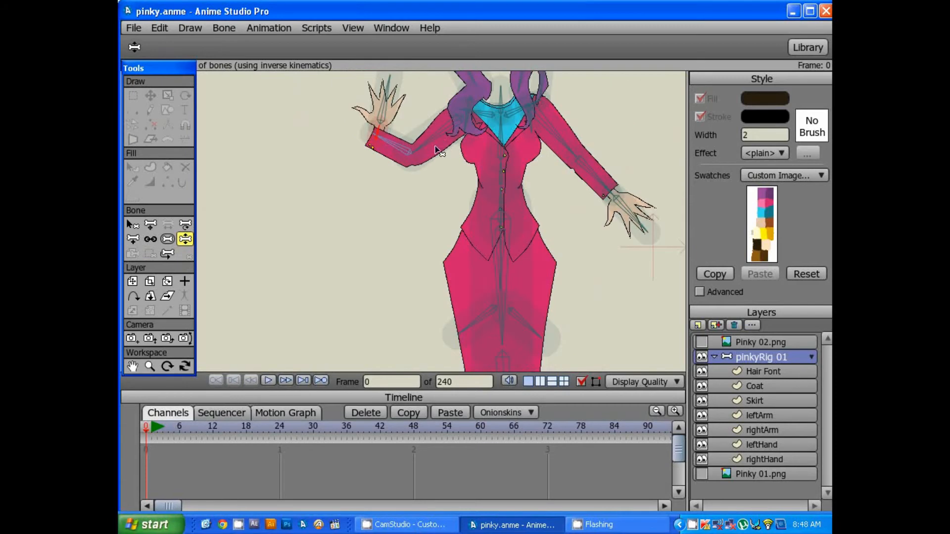
pyautogui.moveTo(435, 147); pyautogui.dragTo(433, 202)
pyautogui.hotkey('ctrl', 'z')
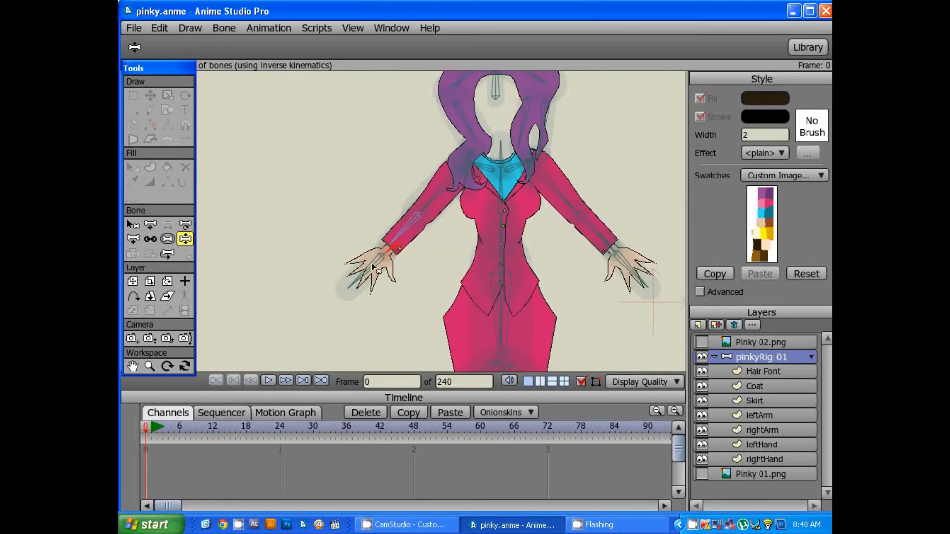
pyautogui.moveTo(371, 263); pyautogui.dragTo(319, 118)
# Set the strength of the wrist and hand bones on the drawing's left side to 0.3210.
pyautogui.scroll(5, 383, 254)
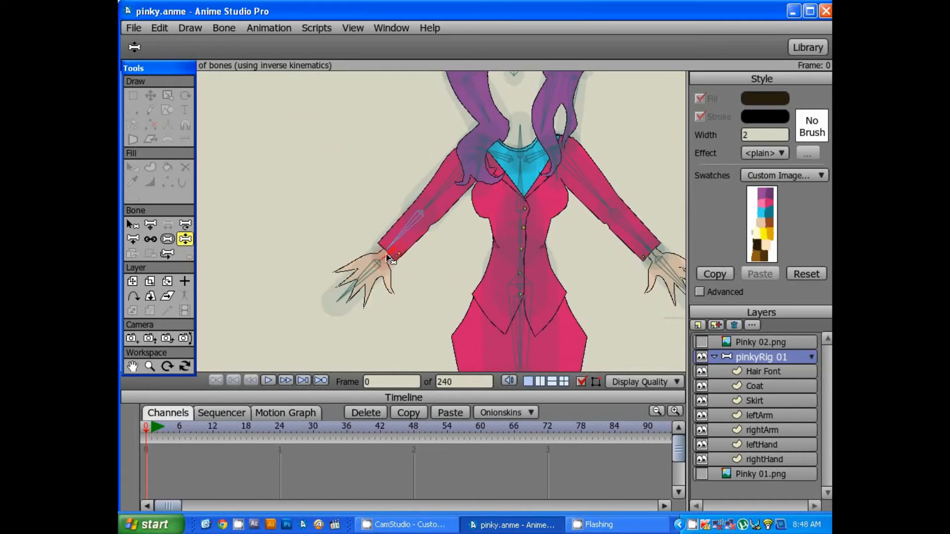
pyautogui.moveTo(411, 253); pyautogui.dragTo(429, 218)
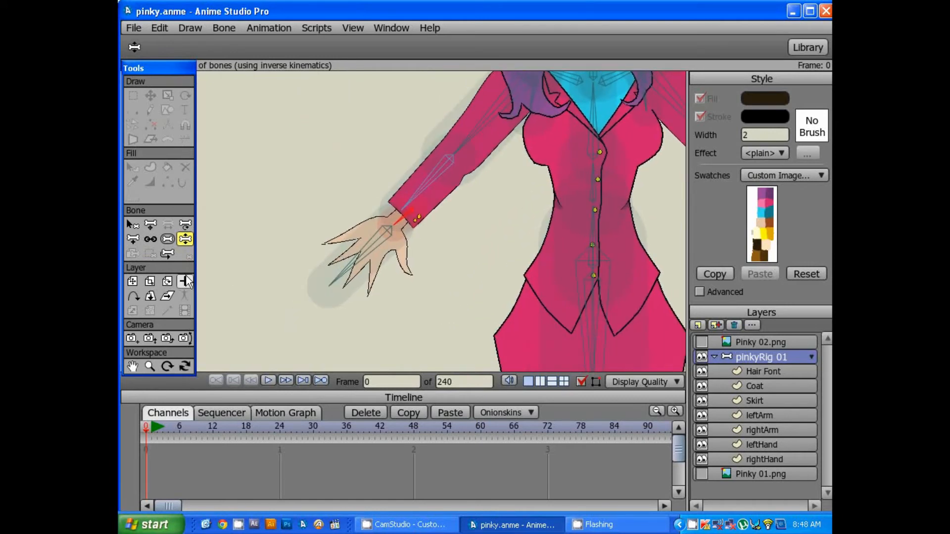
pyautogui.click(167, 239)
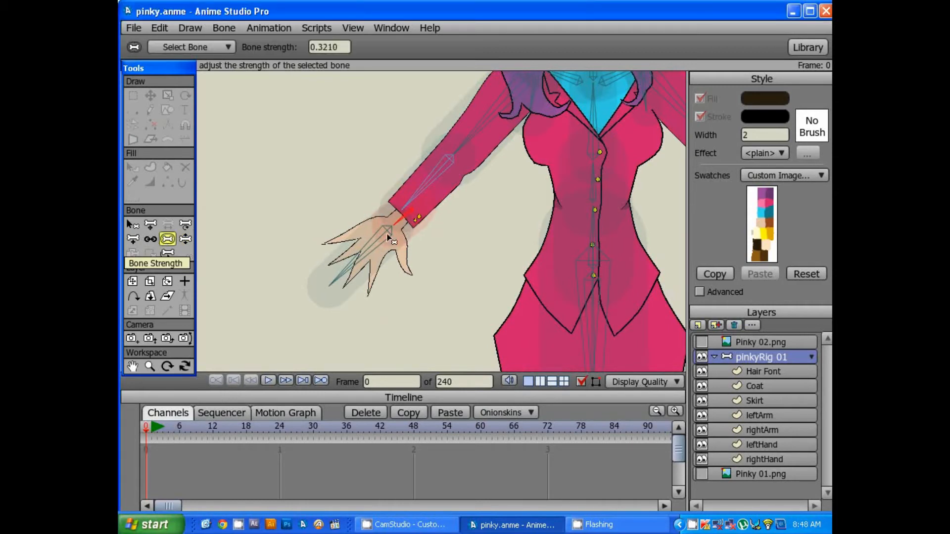
pyautogui.click(377, 247)
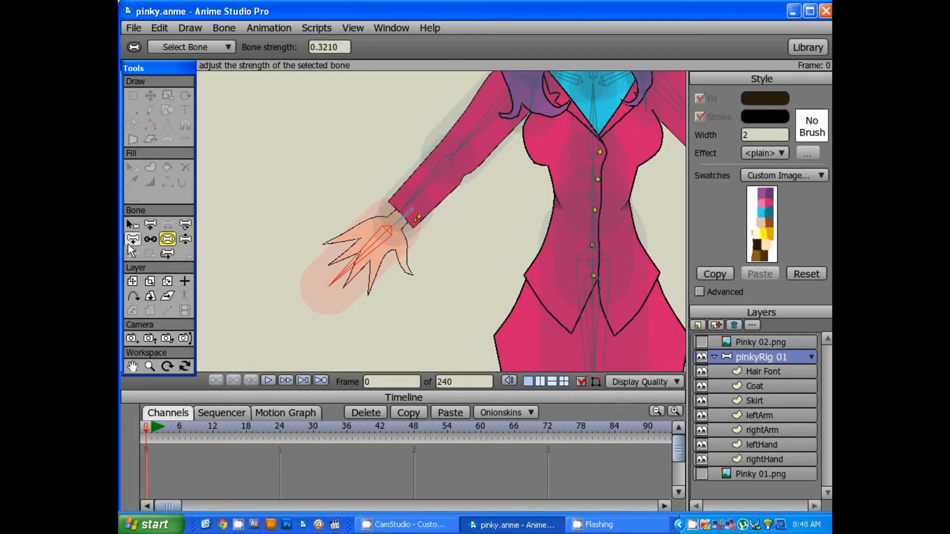
# Test the hand bone's movement on the drawing's left side with Manipulate Bones and undo the pose.
pyautogui.click(185, 239)
pyautogui.moveTo(355, 229); pyautogui.dragTo(342, 291)
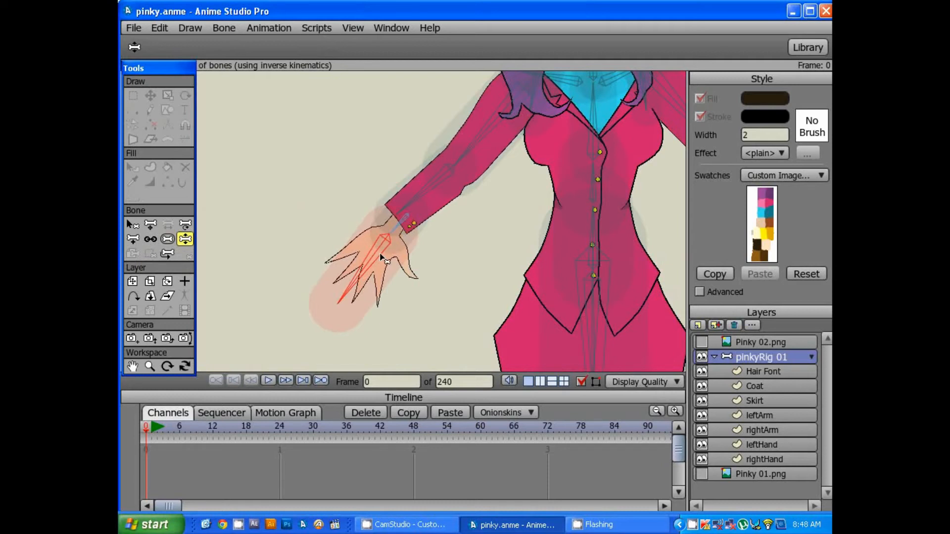
pyautogui.hotkey('ctrl', 'z')
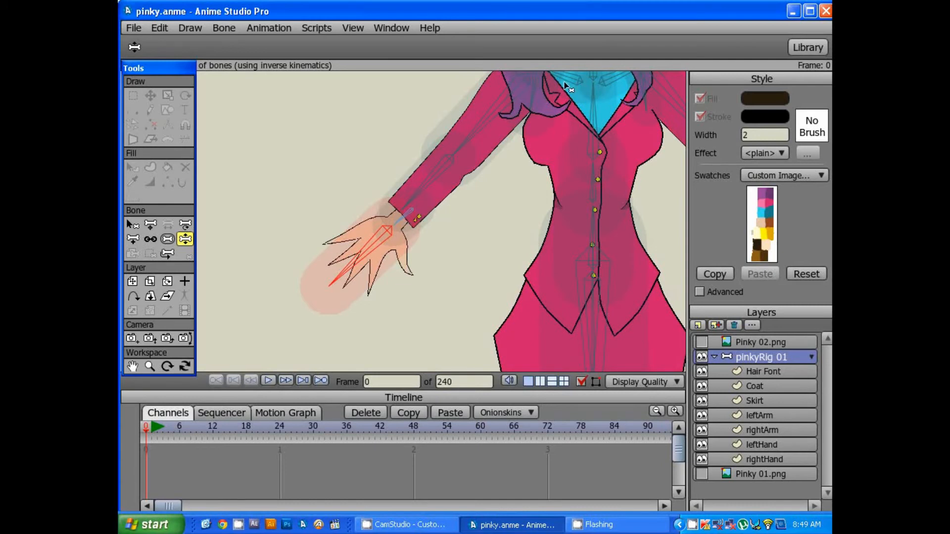
# Advance the timeline to frame 1 to show the assembled rig in its animated state.
pyautogui.moveTo(631, 179); pyautogui.dragTo(484, 174)
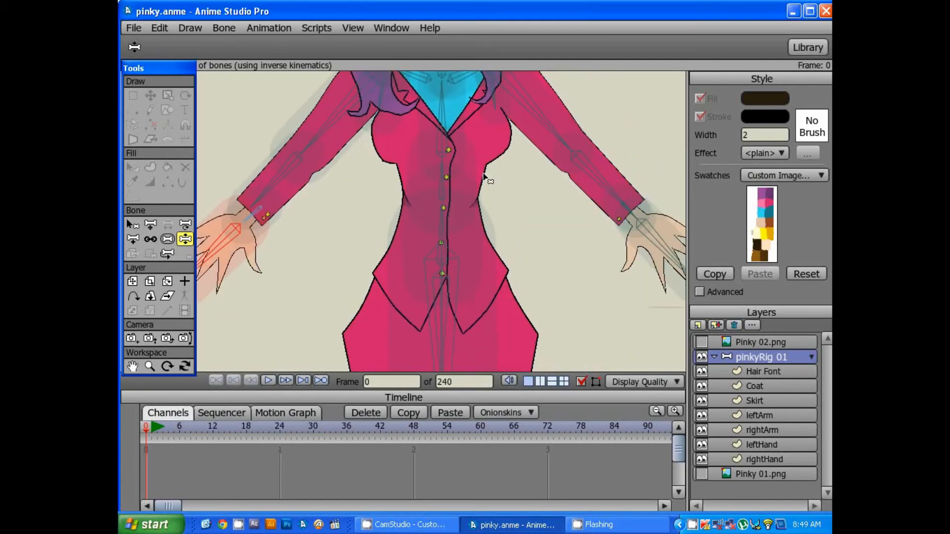
pyautogui.scroll(2, 504, 180)
pyautogui.scroll(-5, 504, 180)
pyautogui.scroll(-4, 505, 186)
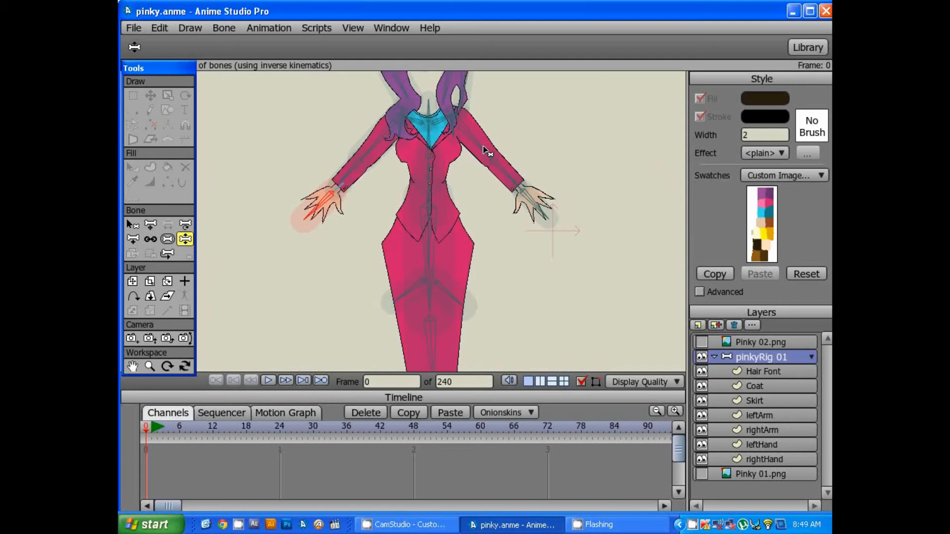
pyautogui.press('Right')
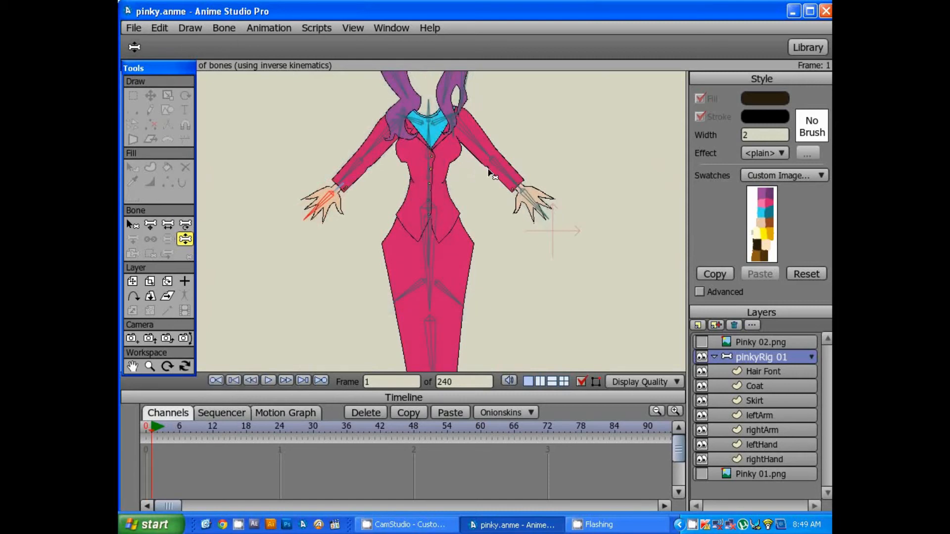
# Try pulling the two side skirt bones inward with Translate Bone at frame 1, and undo the moves.
pyautogui.scroll(3, 489, 170)
pyautogui.moveTo(565, 160); pyautogui.dragTo(518, 235)
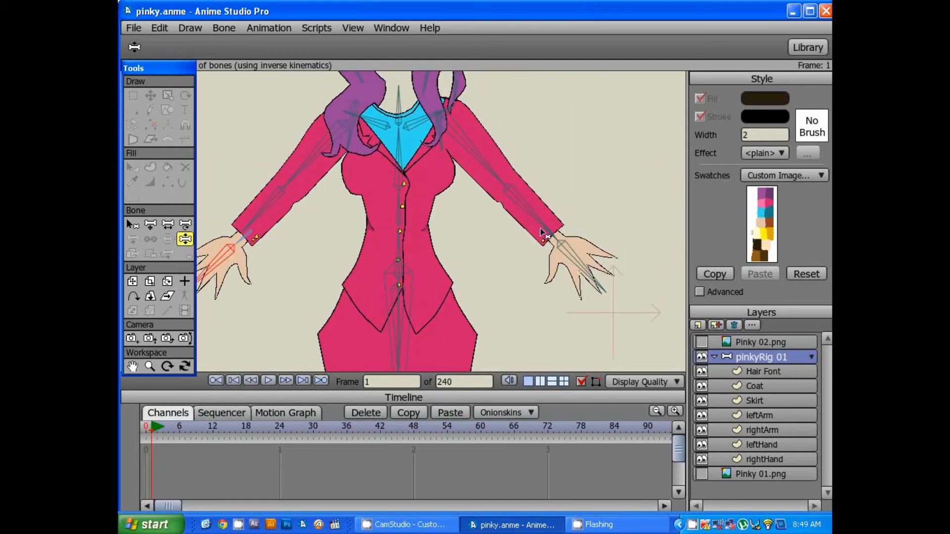
pyautogui.moveTo(228, 242); pyautogui.dragTo(294, 229)
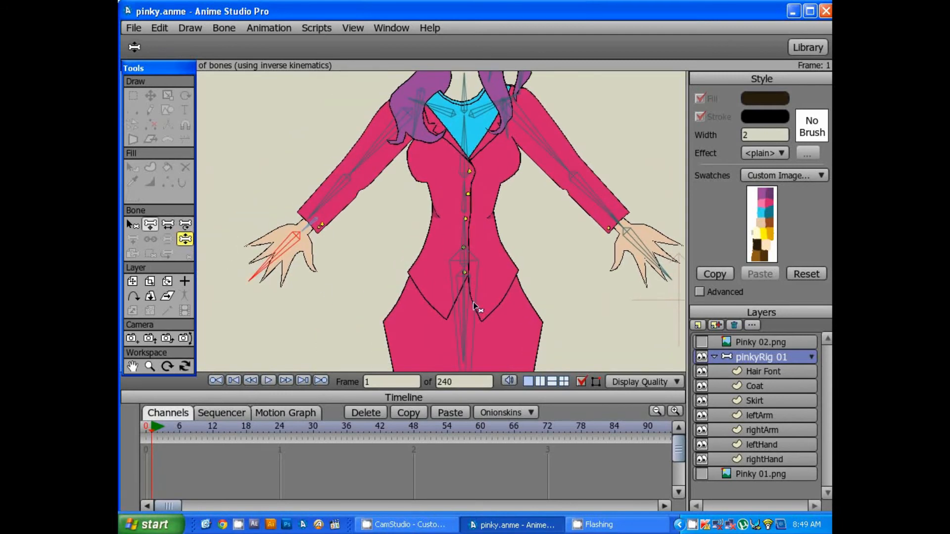
pyautogui.moveTo(478, 307); pyautogui.dragTo(462, 180)
pyautogui.click(151, 224)
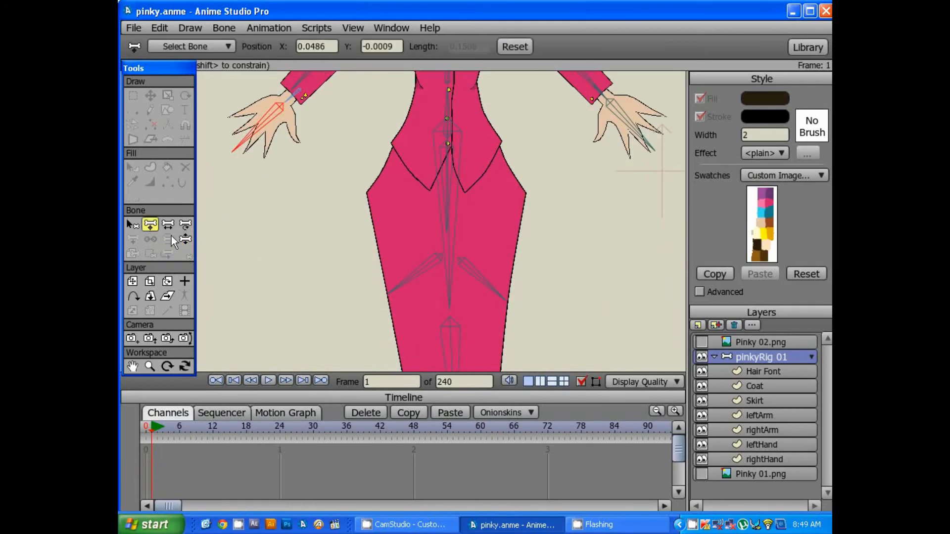
pyautogui.moveTo(495, 292); pyautogui.dragTo(478, 266)
pyautogui.moveTo(452, 263); pyautogui.dragTo(477, 245)
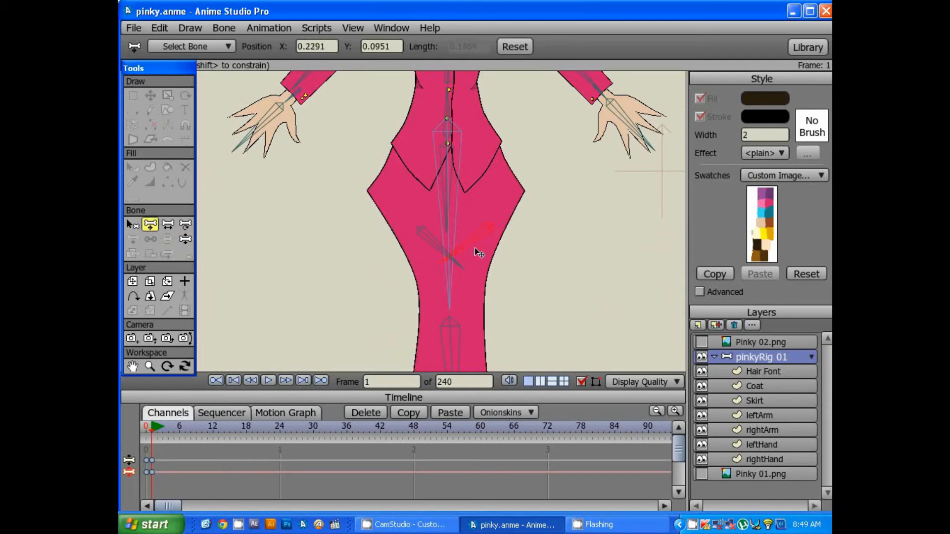
pyautogui.scroll(-3, 477, 250)
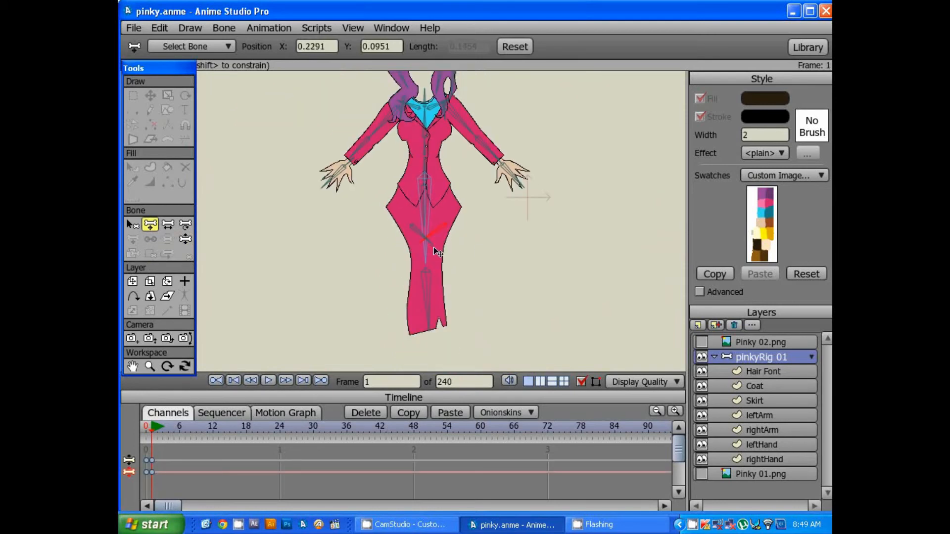
pyautogui.moveTo(435, 249); pyautogui.dragTo(445, 254)
pyautogui.hotkey('ctrl', 'z')
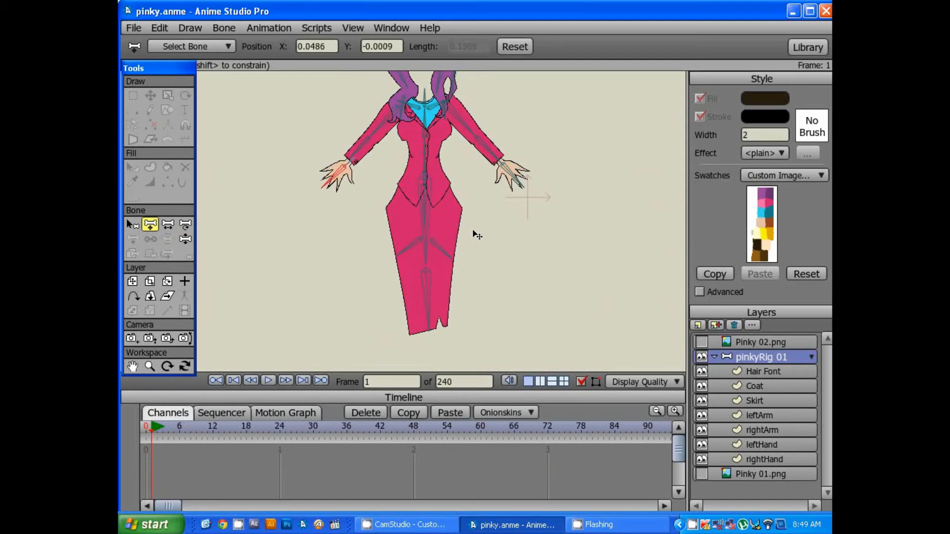
# Test moving the bone of the outer hair strand on the drawing's right side with Translate Bone, and undo it.
pyautogui.scroll(3, 474, 228)
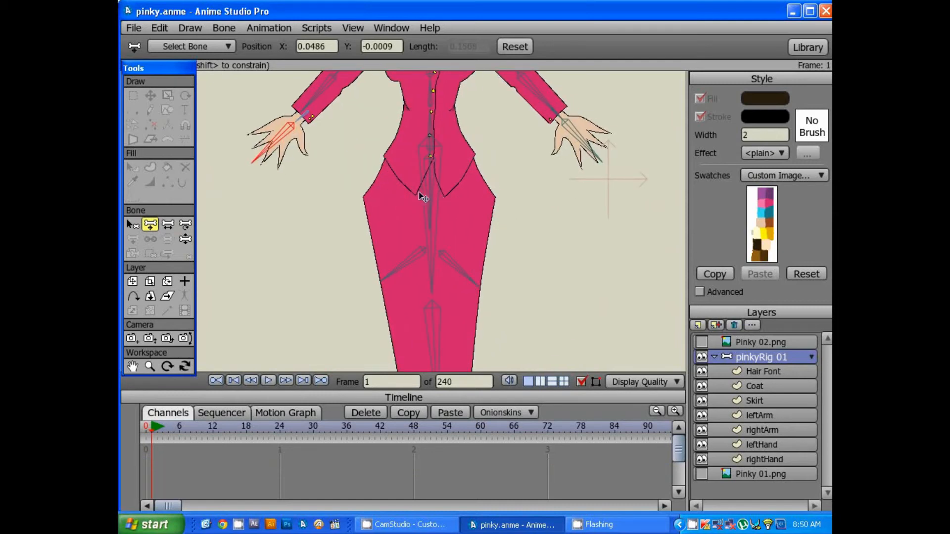
pyautogui.scroll(-2, 514, 184)
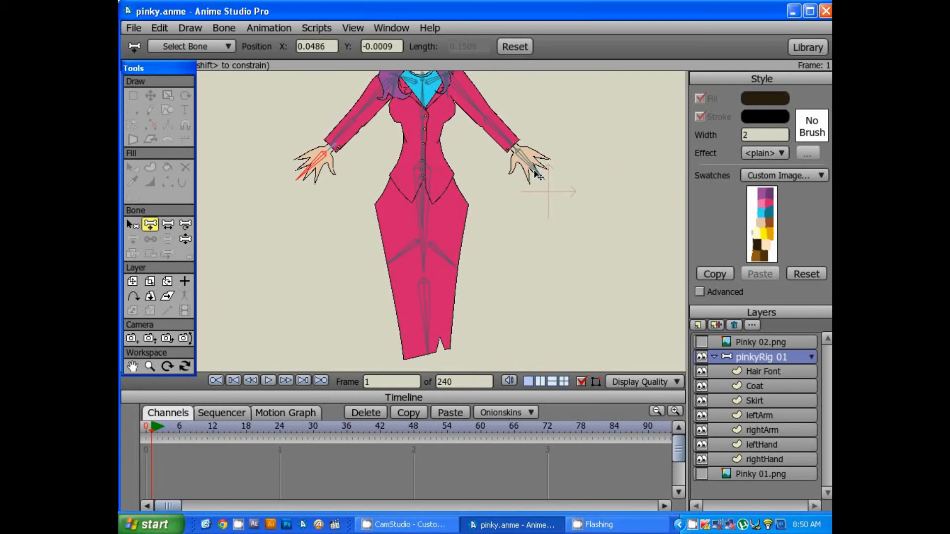
pyautogui.scroll(-1, 536, 174)
pyautogui.scroll(-1, 496, 191)
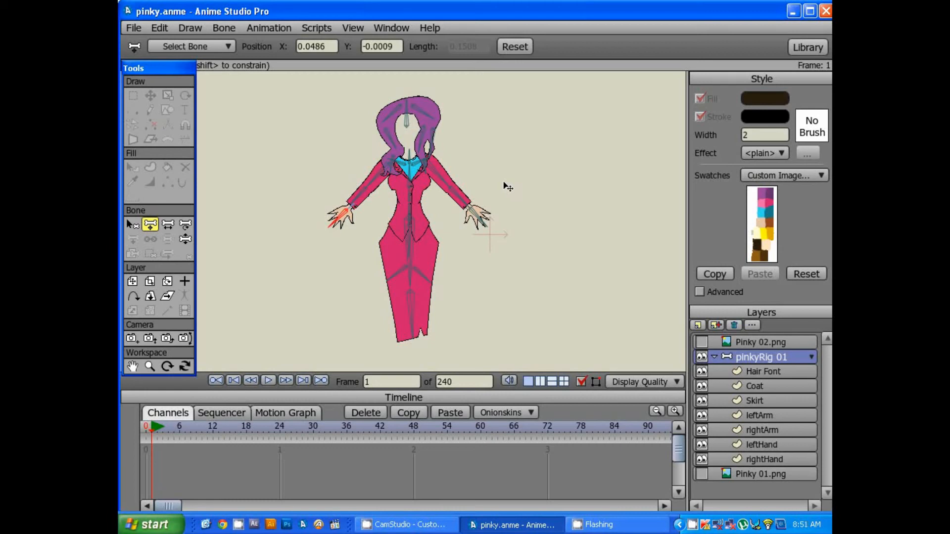
pyautogui.scroll(2, 440, 177)
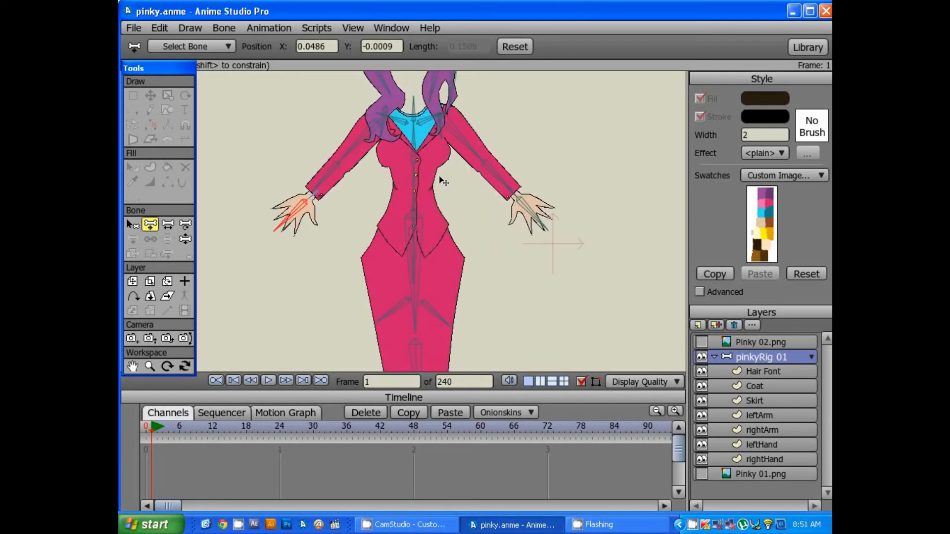
pyautogui.moveTo(468, 157); pyautogui.dragTo(467, 195)
pyautogui.scroll(2, 466, 195)
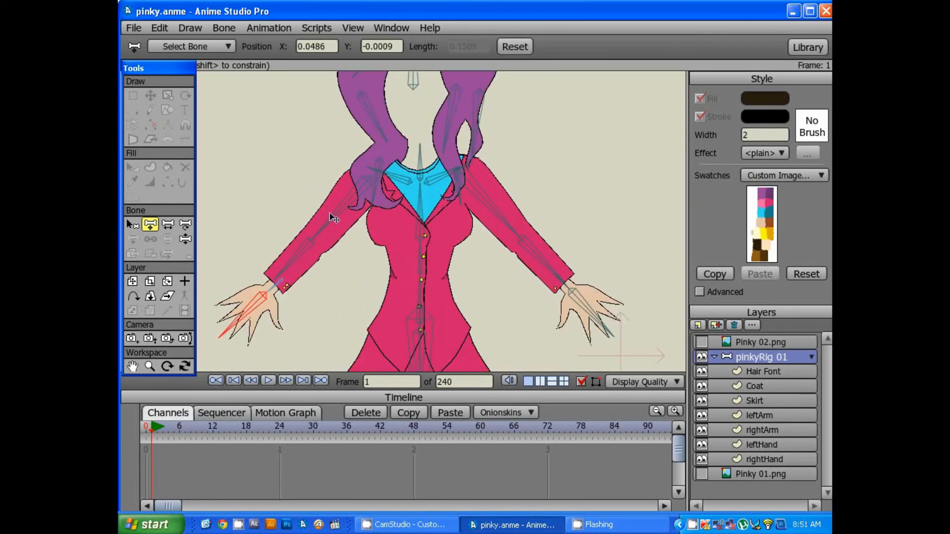
pyautogui.moveTo(482, 132); pyautogui.dragTo(461, 176)
pyautogui.click(462, 165)
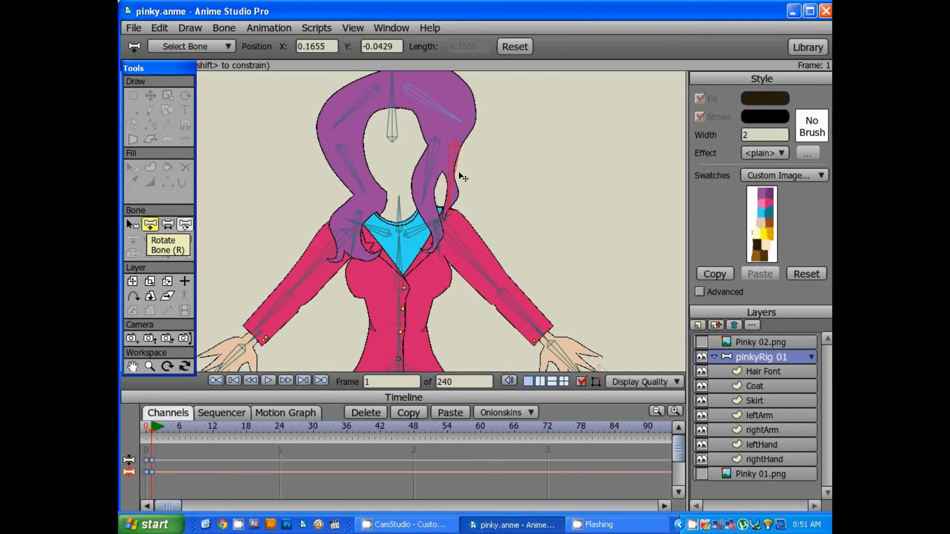
pyautogui.hotkey('ctrl', 'z')
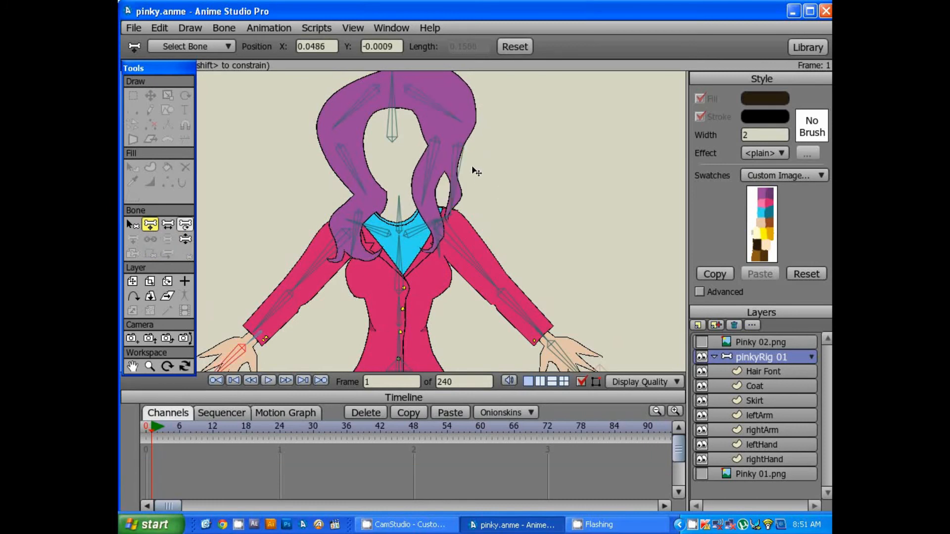
# Test swinging the outer hair strand outward twice with Rotate Bone, undoing each rotation.
pyautogui.click(190, 225)
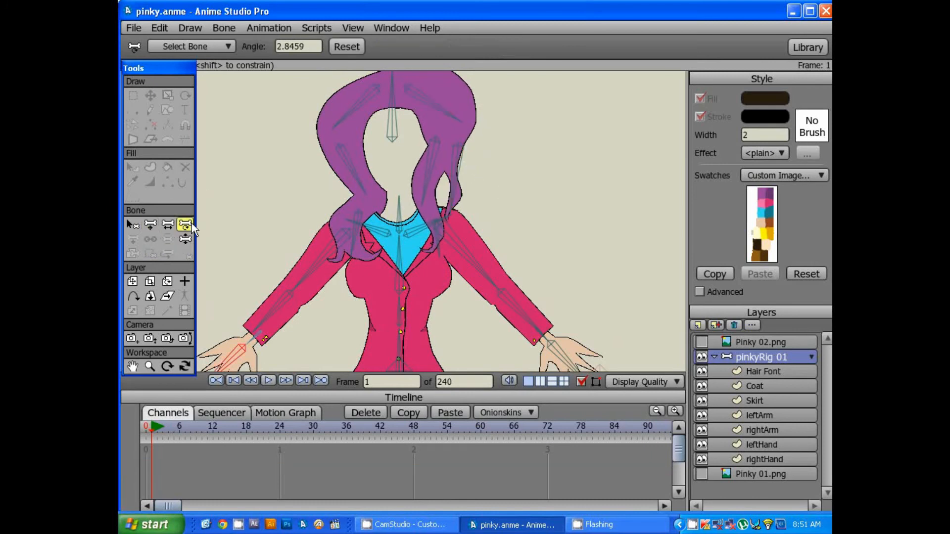
pyautogui.moveTo(455, 205); pyautogui.dragTo(485, 203)
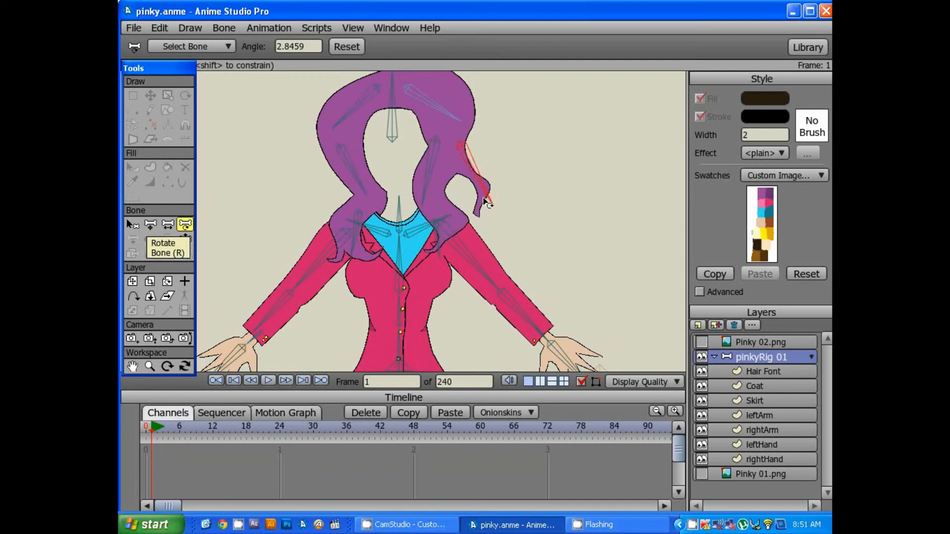
pyautogui.hotkey('ctrl', 'z')
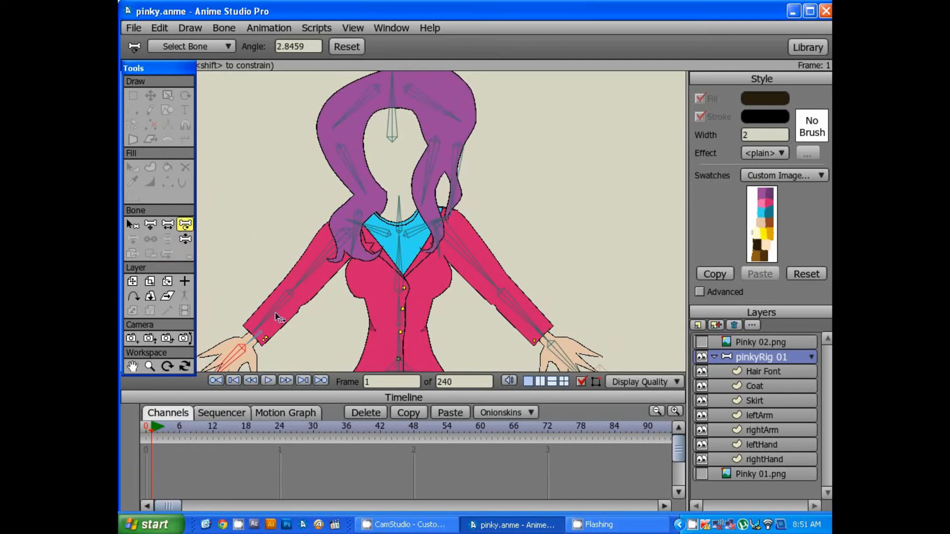
pyautogui.moveTo(456, 196); pyautogui.dragTo(490, 190)
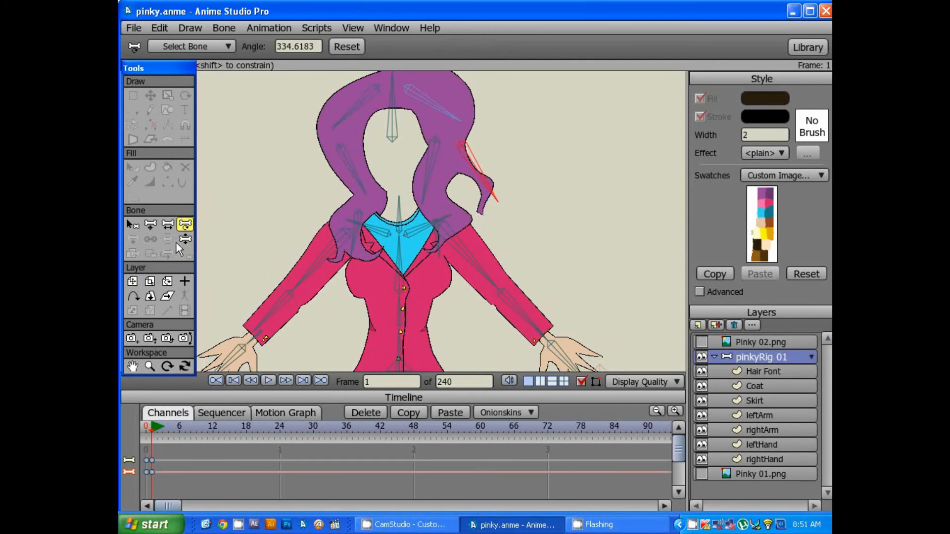
pyautogui.hotkey('ctrl', 'z')
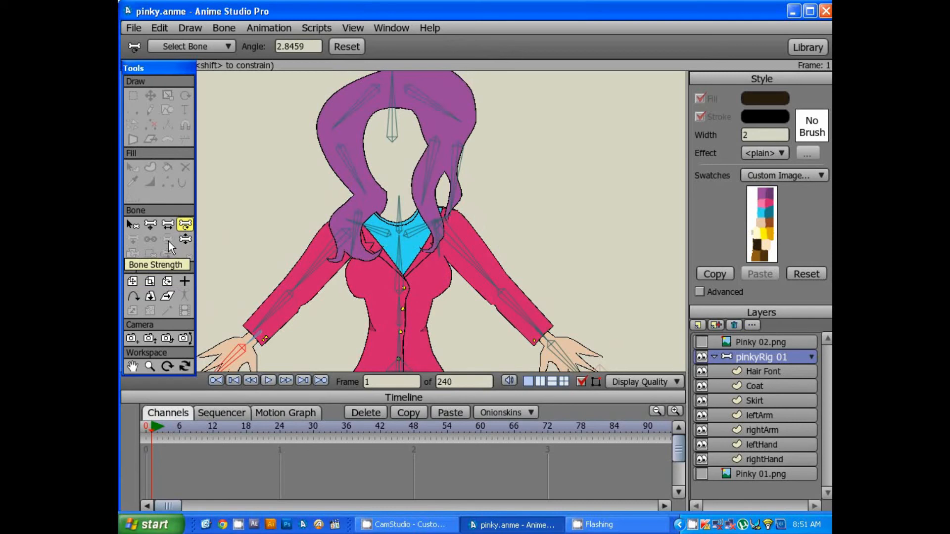
# Return to frame 0 and compare the whole rig's display under Offset Bone, Manipulate Bones, Select Bone and Bone Strength.
pyautogui.press('Left')
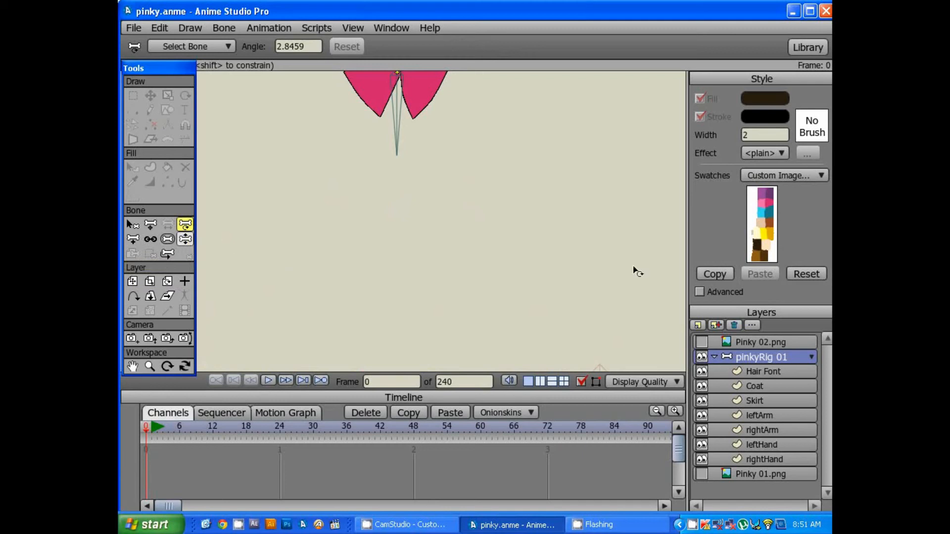
pyautogui.scroll(-6, 592, 138)
pyautogui.scroll(-2, 572, 180)
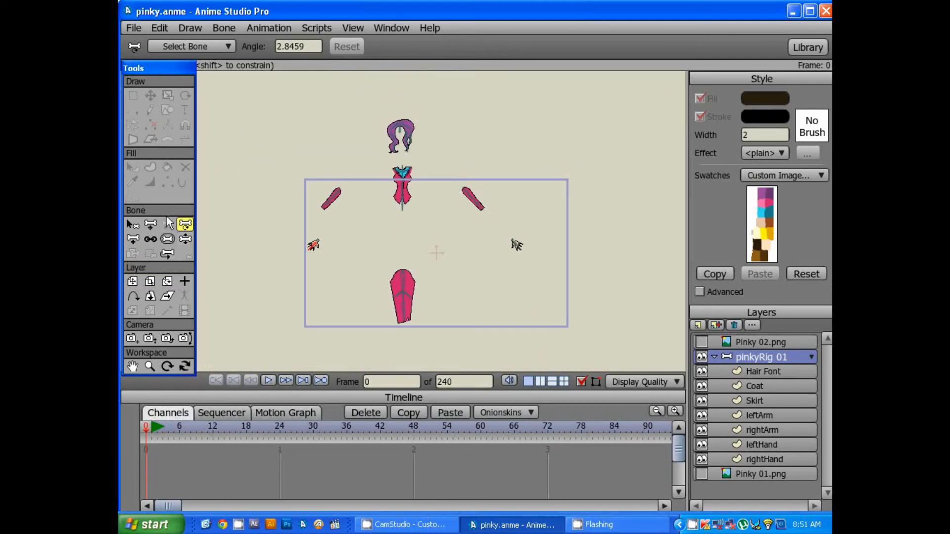
pyautogui.click(169, 254)
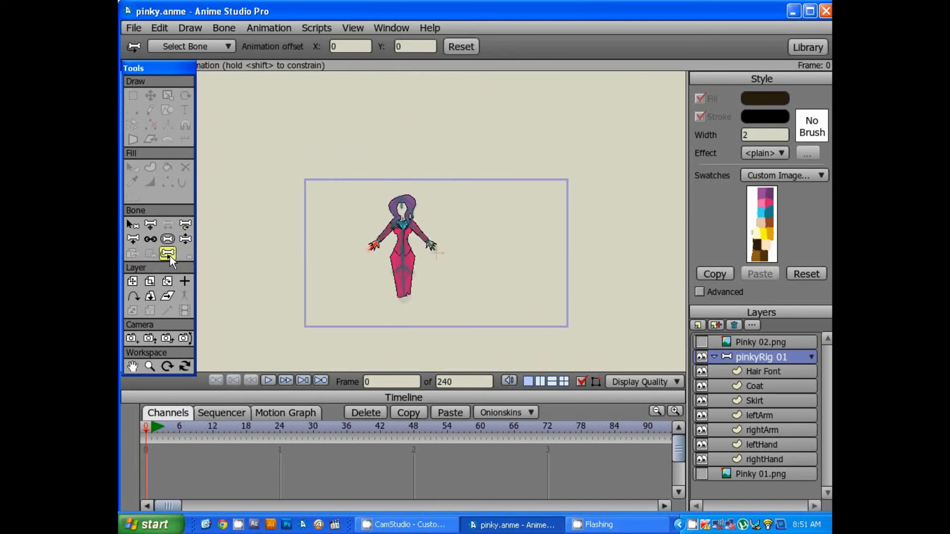
pyautogui.click(186, 240)
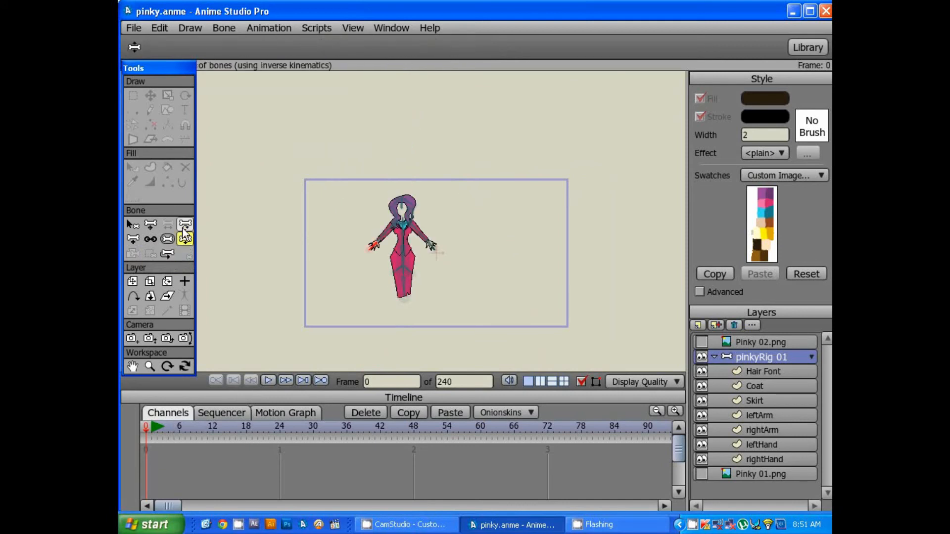
pyautogui.click(132, 225)
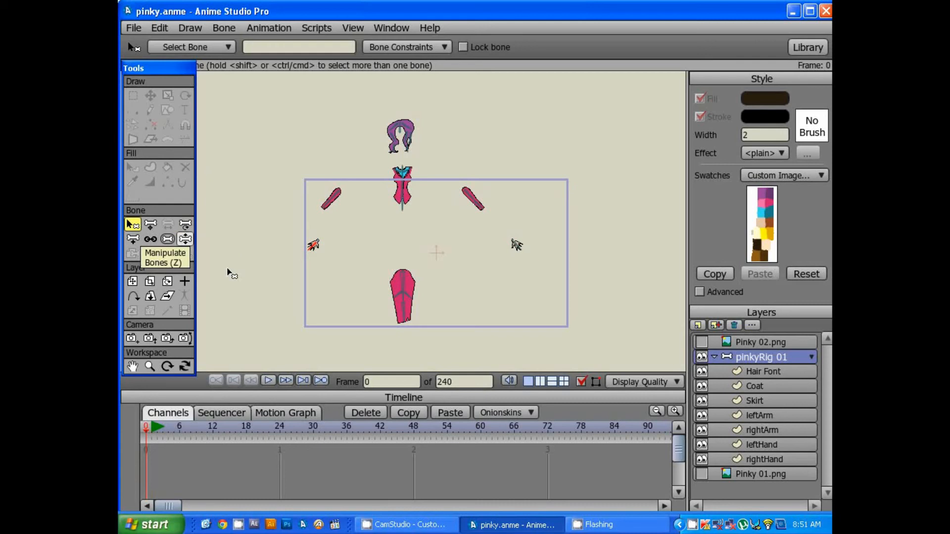
pyautogui.click(168, 240)
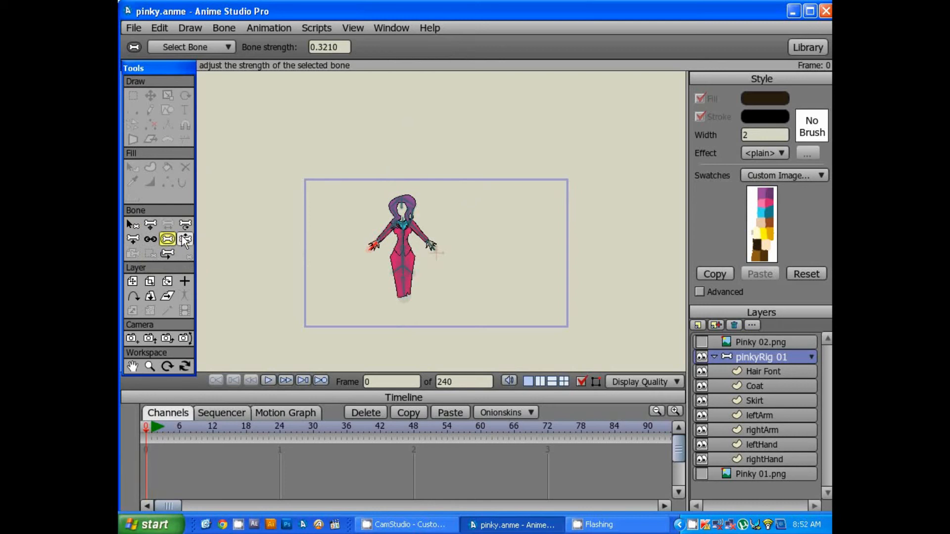
pyautogui.click(185, 239)
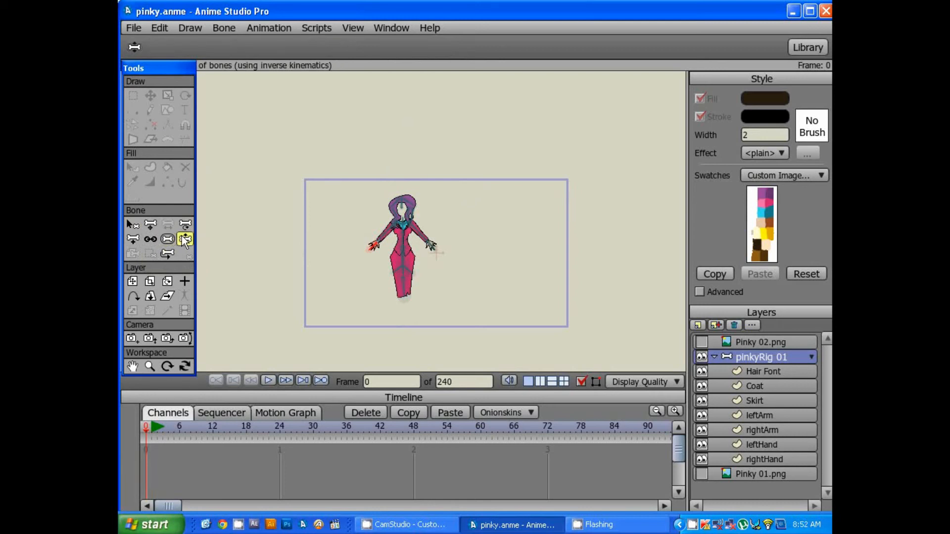
# Examine the parent links with Reparent Bone and compare the rig under Add Bone, Translate Bone, Select Bone and Manipulate Bones.
pyautogui.click(148, 241)
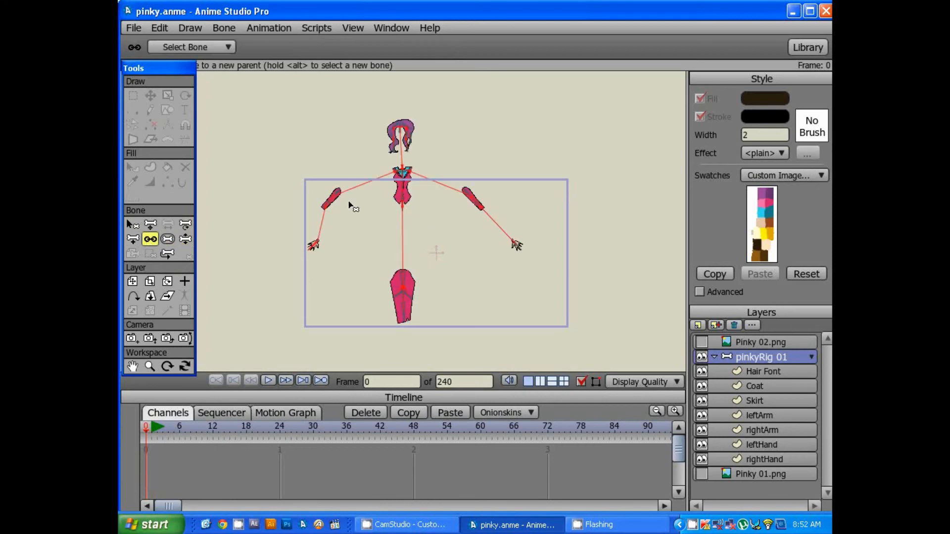
pyautogui.click(132, 241)
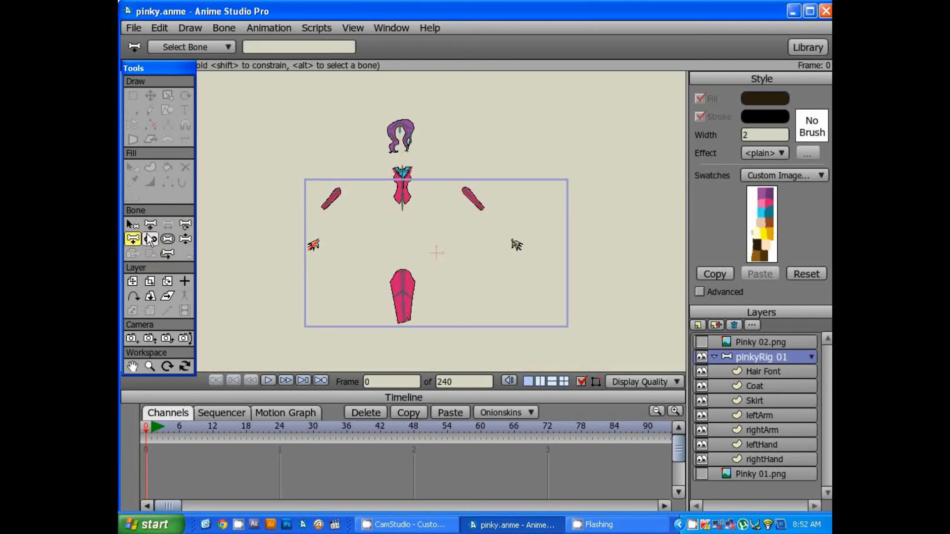
pyautogui.click(148, 236)
pyautogui.click(148, 224)
pyautogui.click(131, 226)
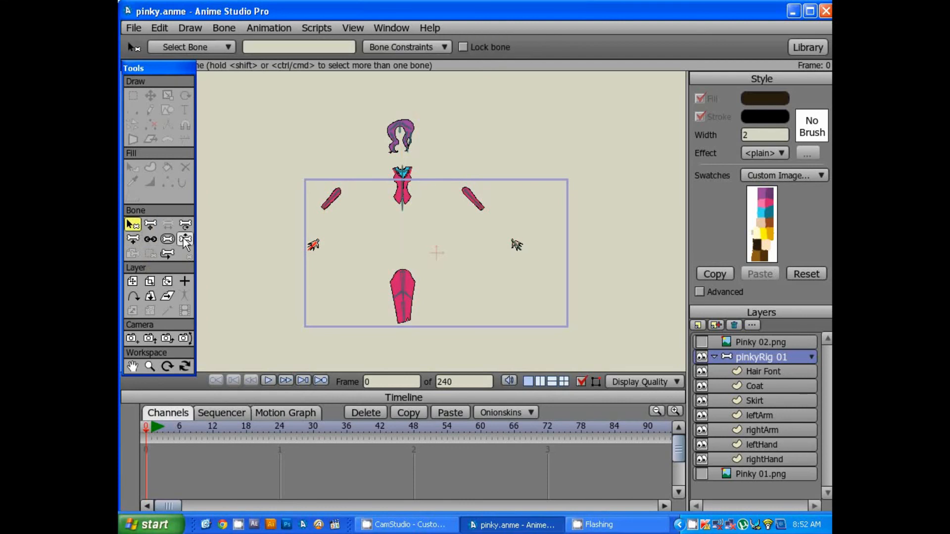
pyautogui.click(184, 239)
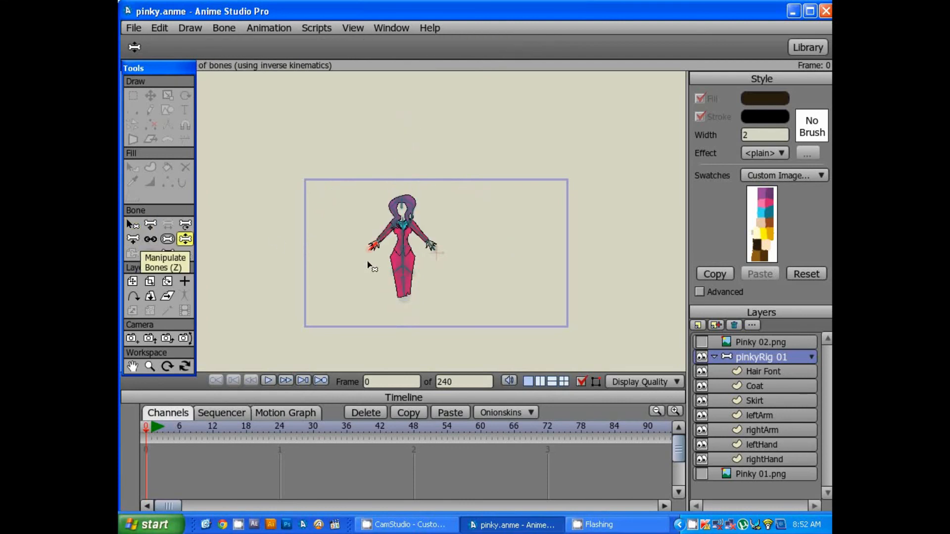
# Alternate between Bone Strength and Manipulate Bones to examine the assembled character at frame 0.
pyautogui.click(169, 238)
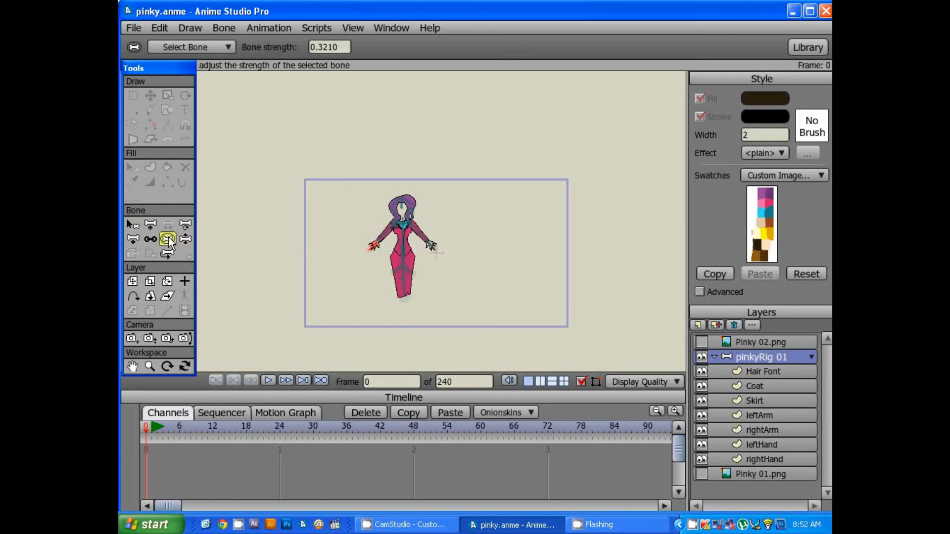
pyautogui.click(185, 238)
pyautogui.click(171, 239)
pyautogui.click(183, 239)
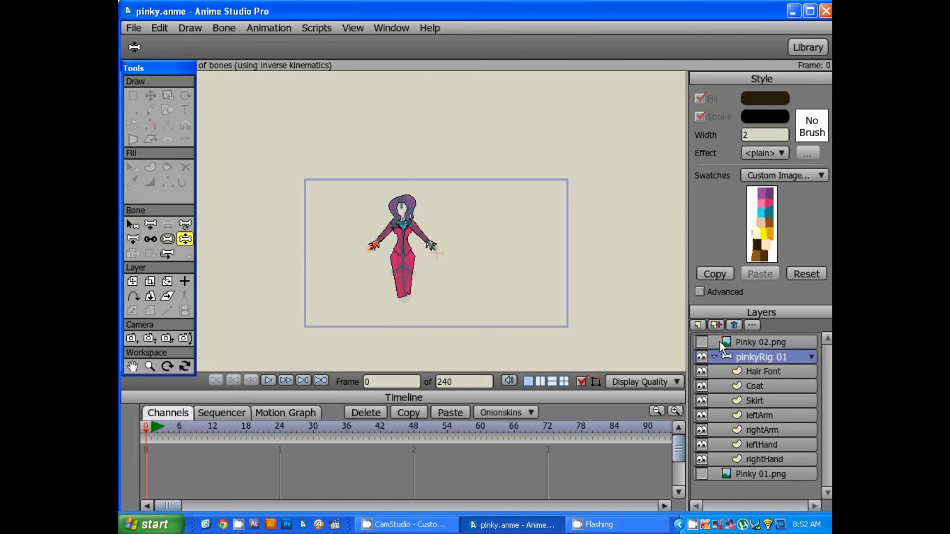
# Save the pinky.anme project and close it.
pyautogui.click(134, 27)
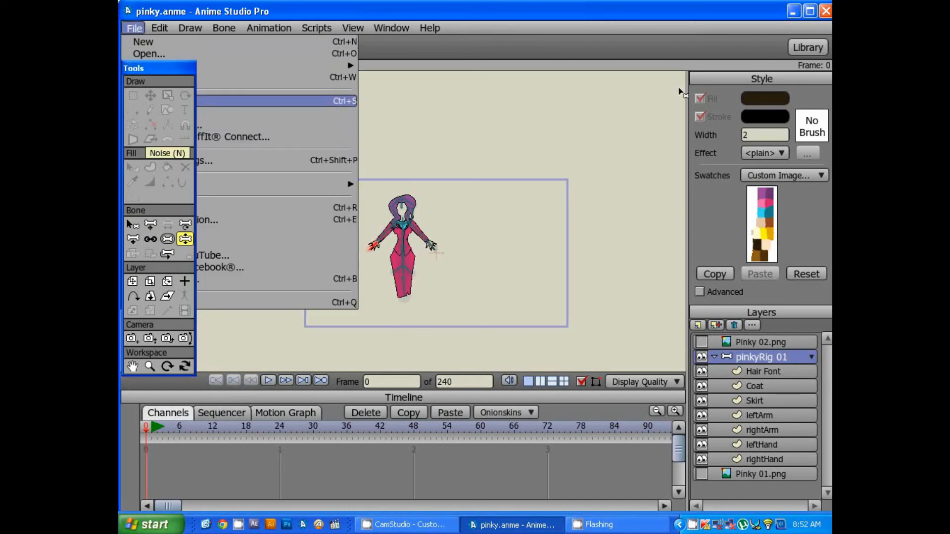
pyautogui.click(824, 11)
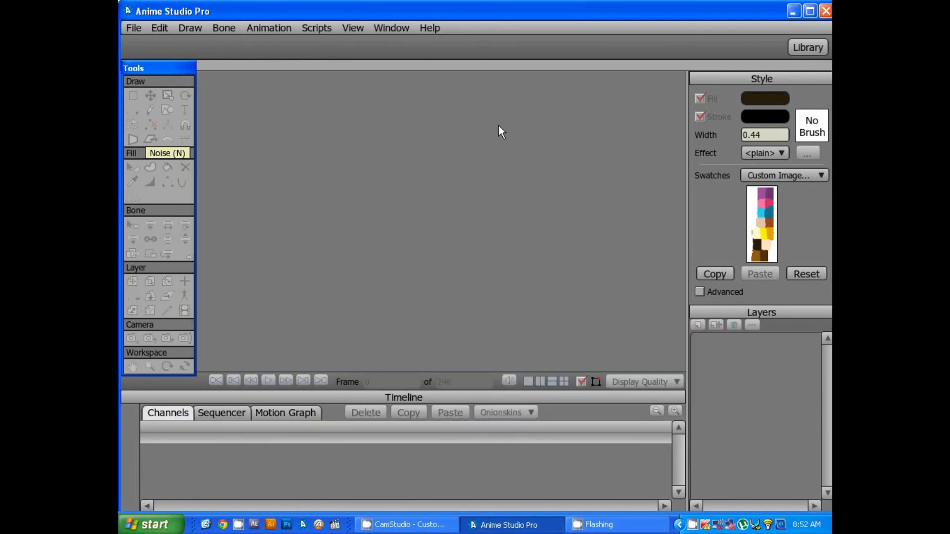